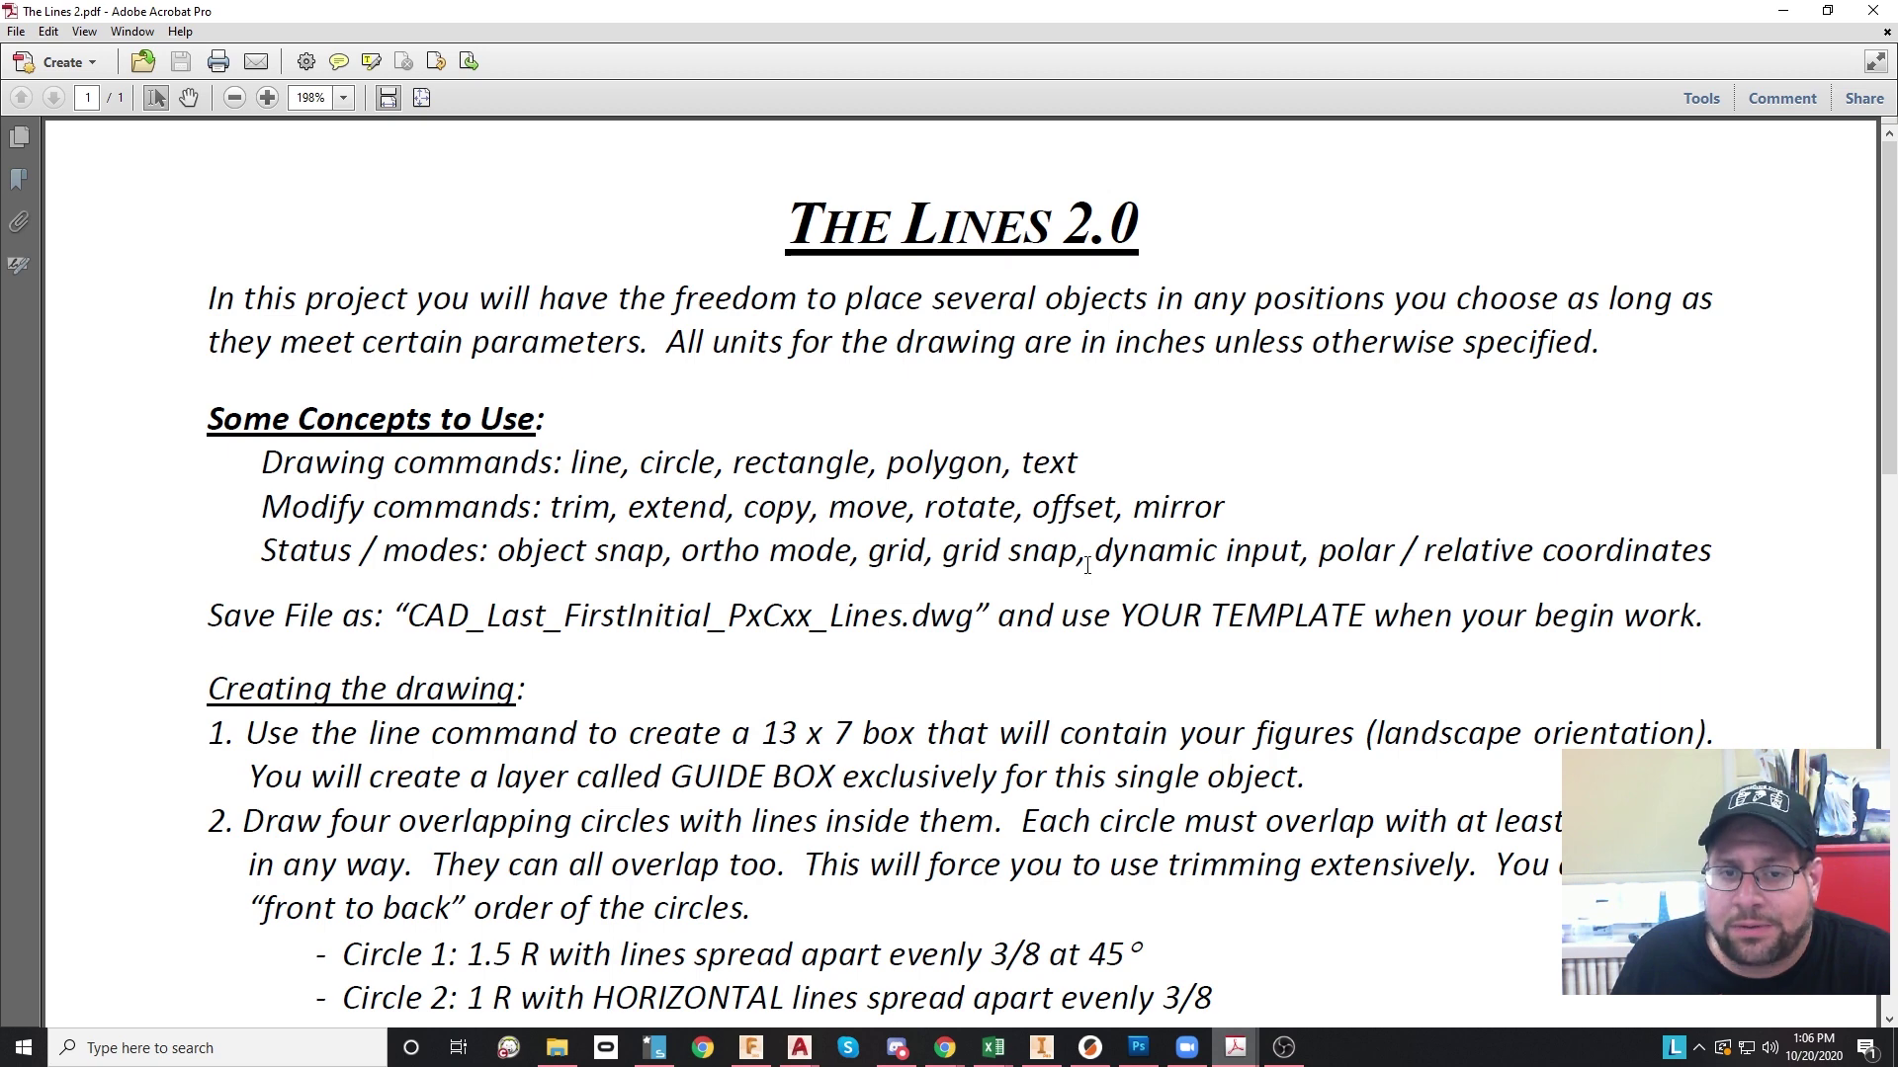
Step: Read the file-naming and template instruction in the project sheet, and examine the enlarged example drawing at the page's end
scroll(1066, 560, down, 1)
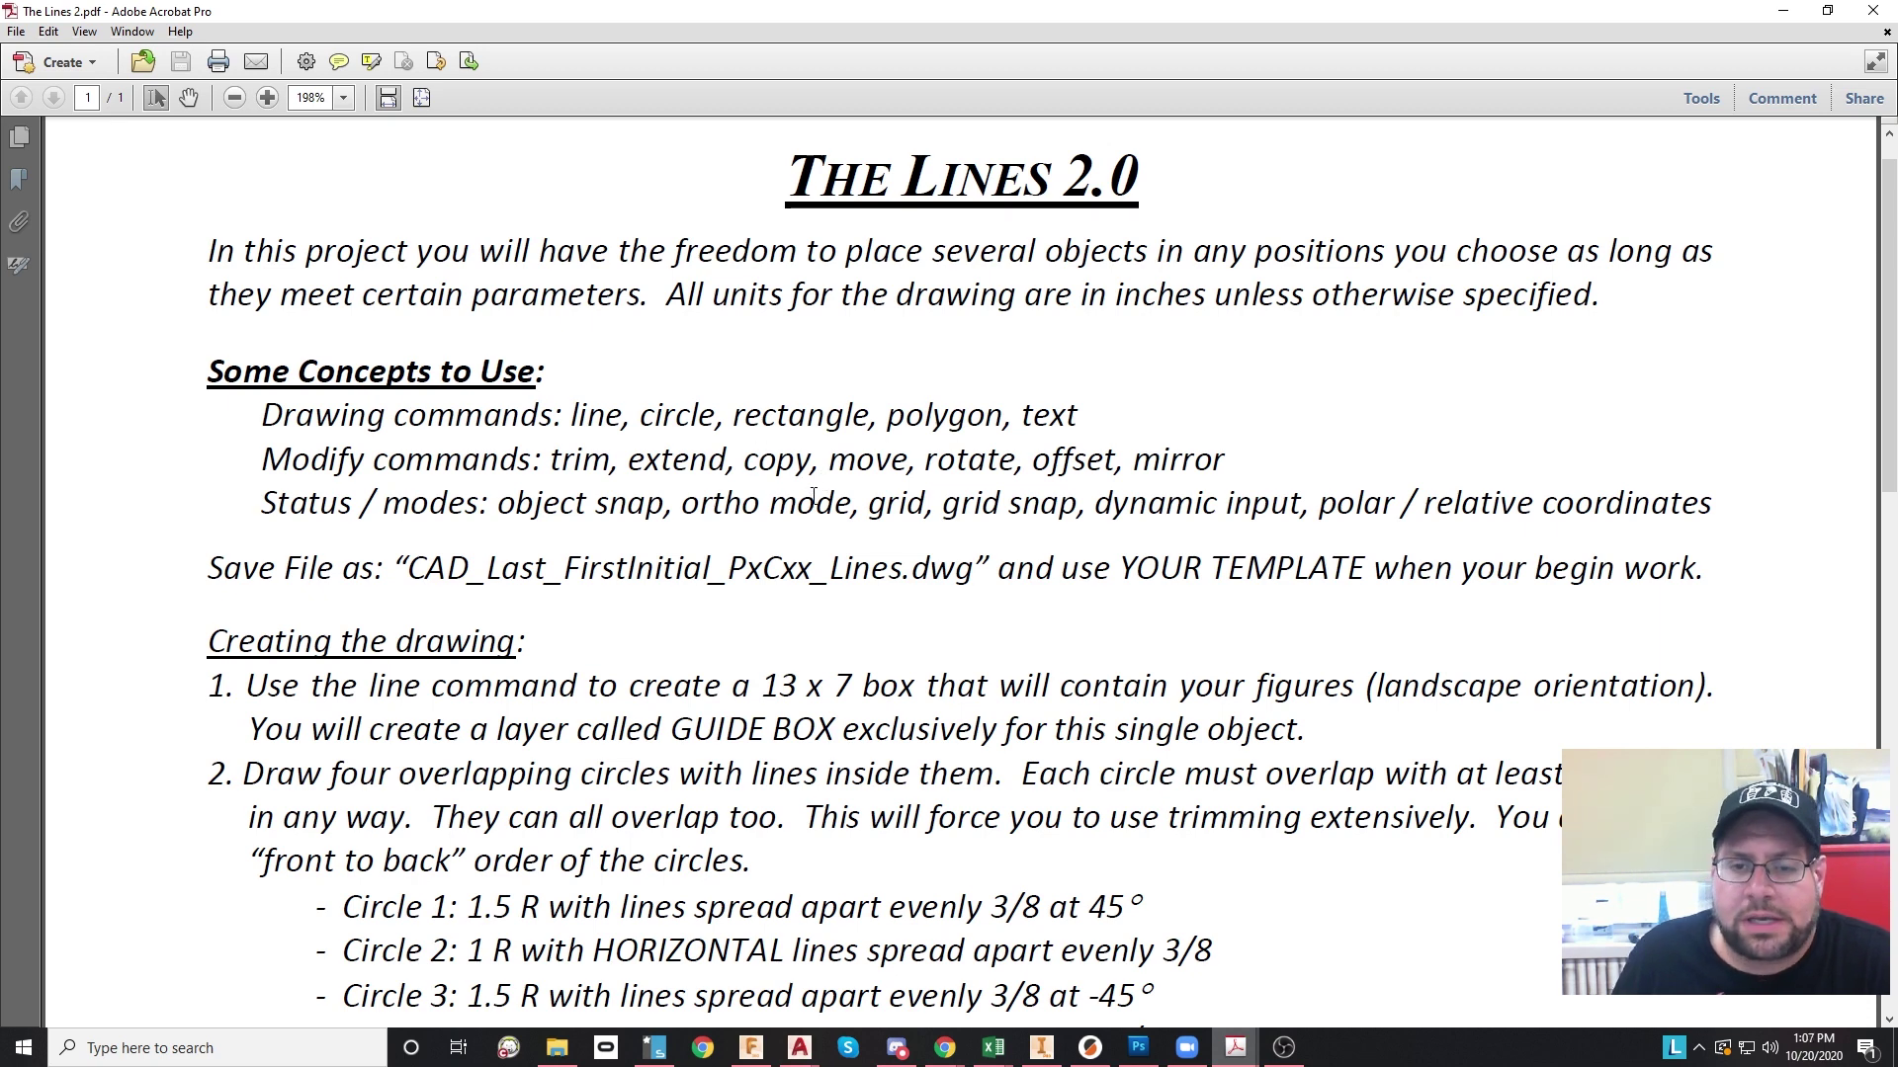
drag(1703, 565, 408, 579)
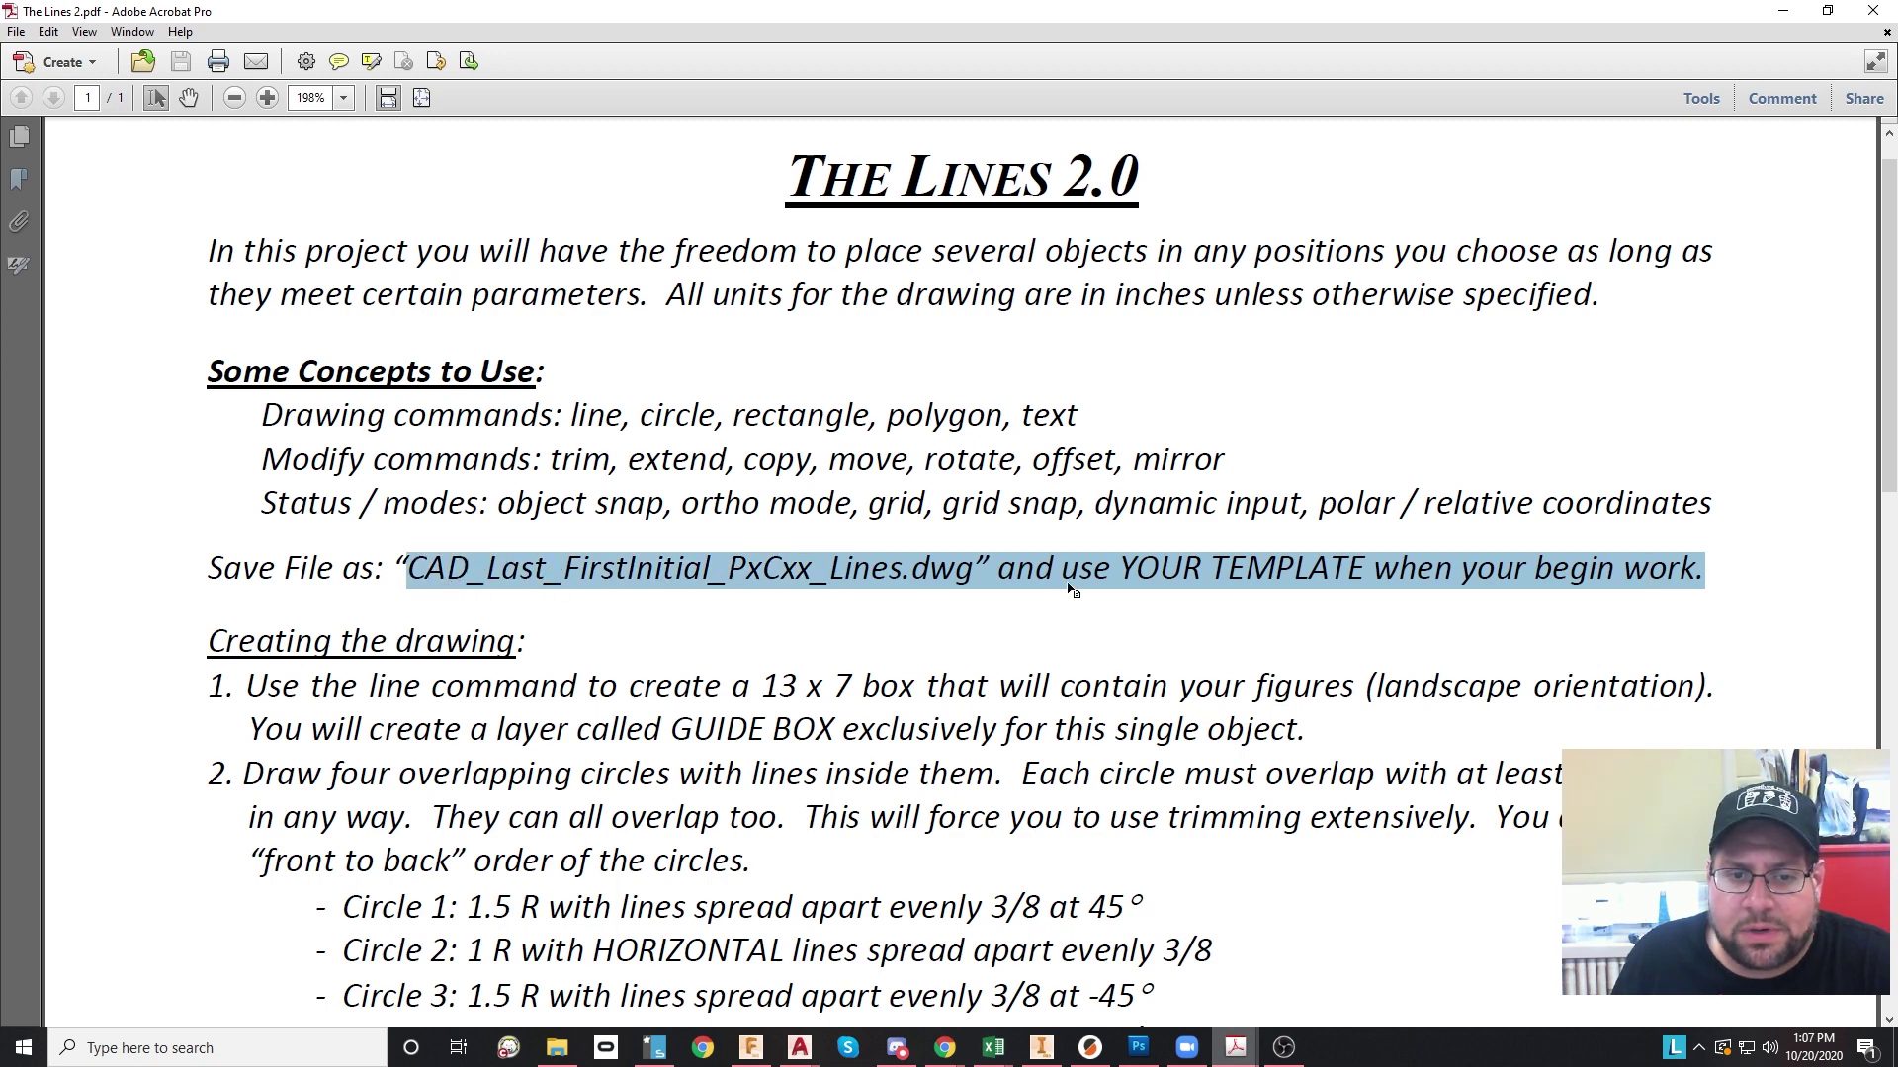
click(1206, 637)
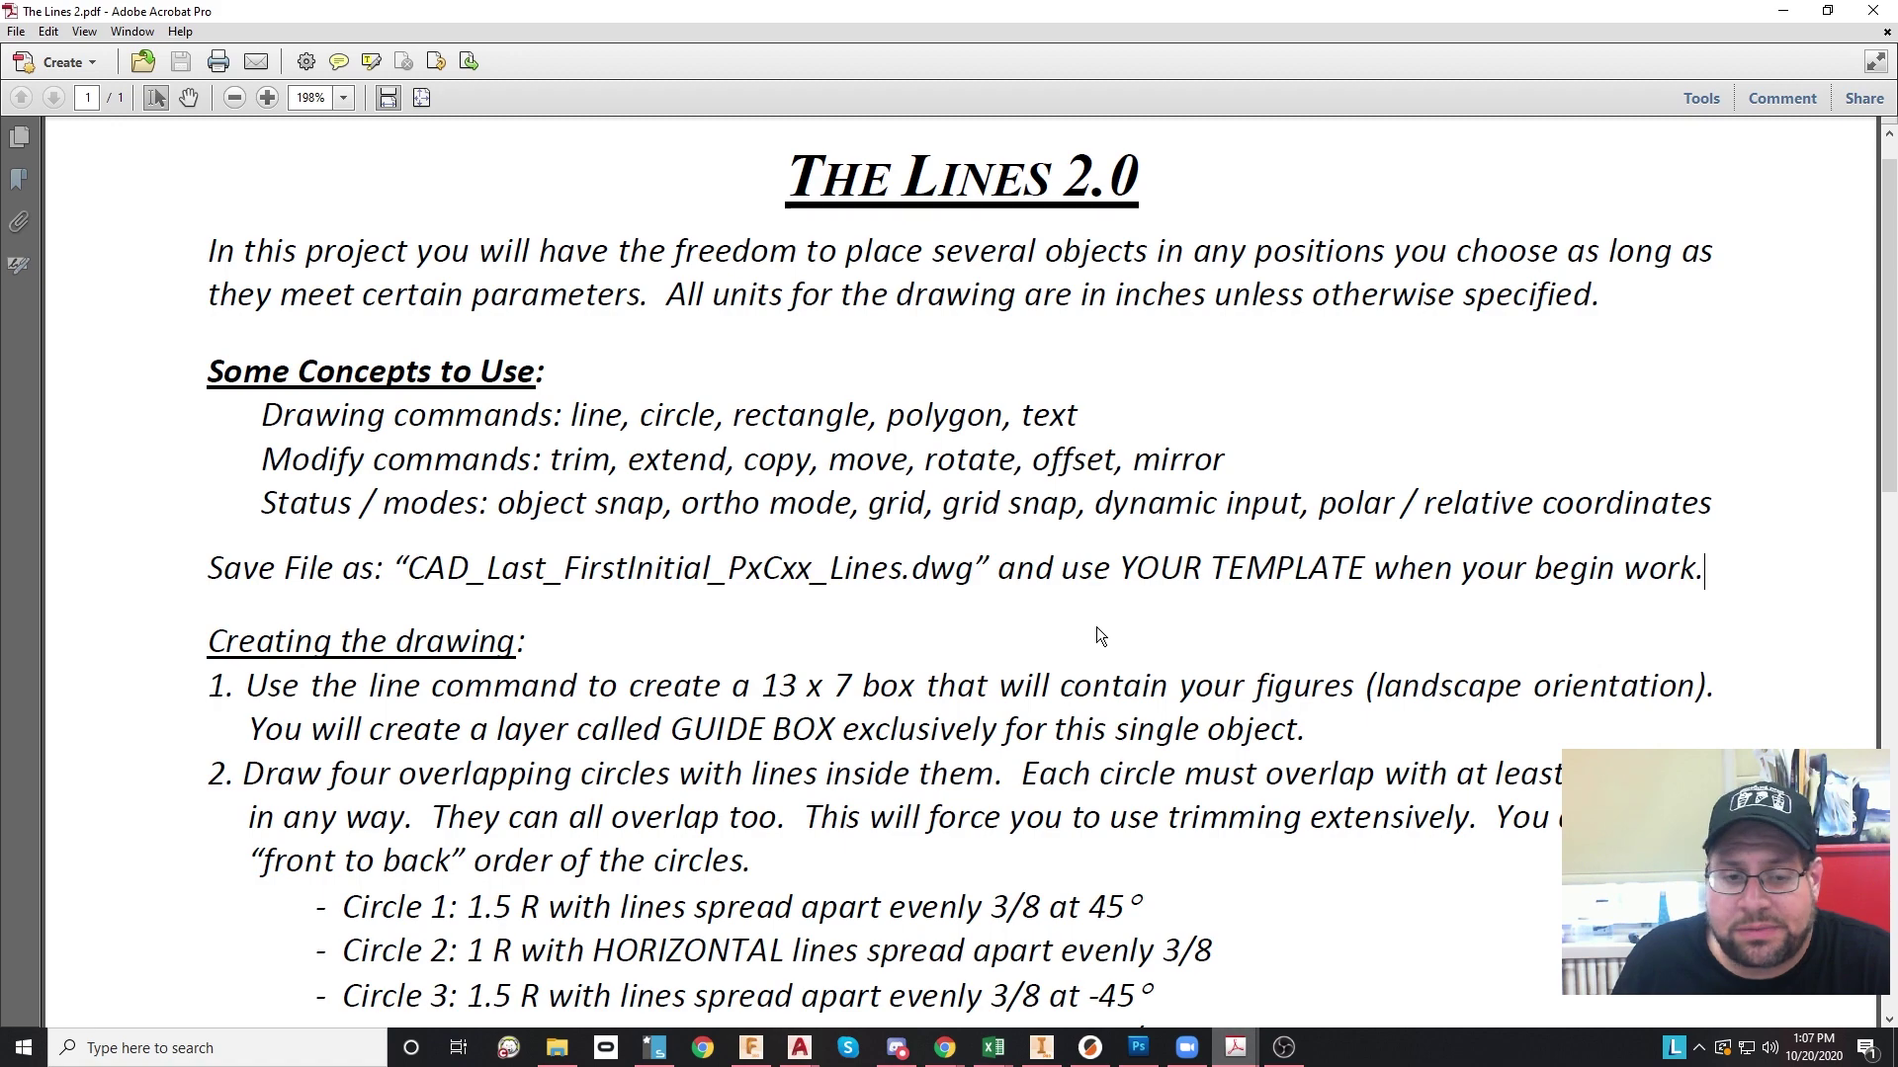
scroll(1095, 627, down, 3)
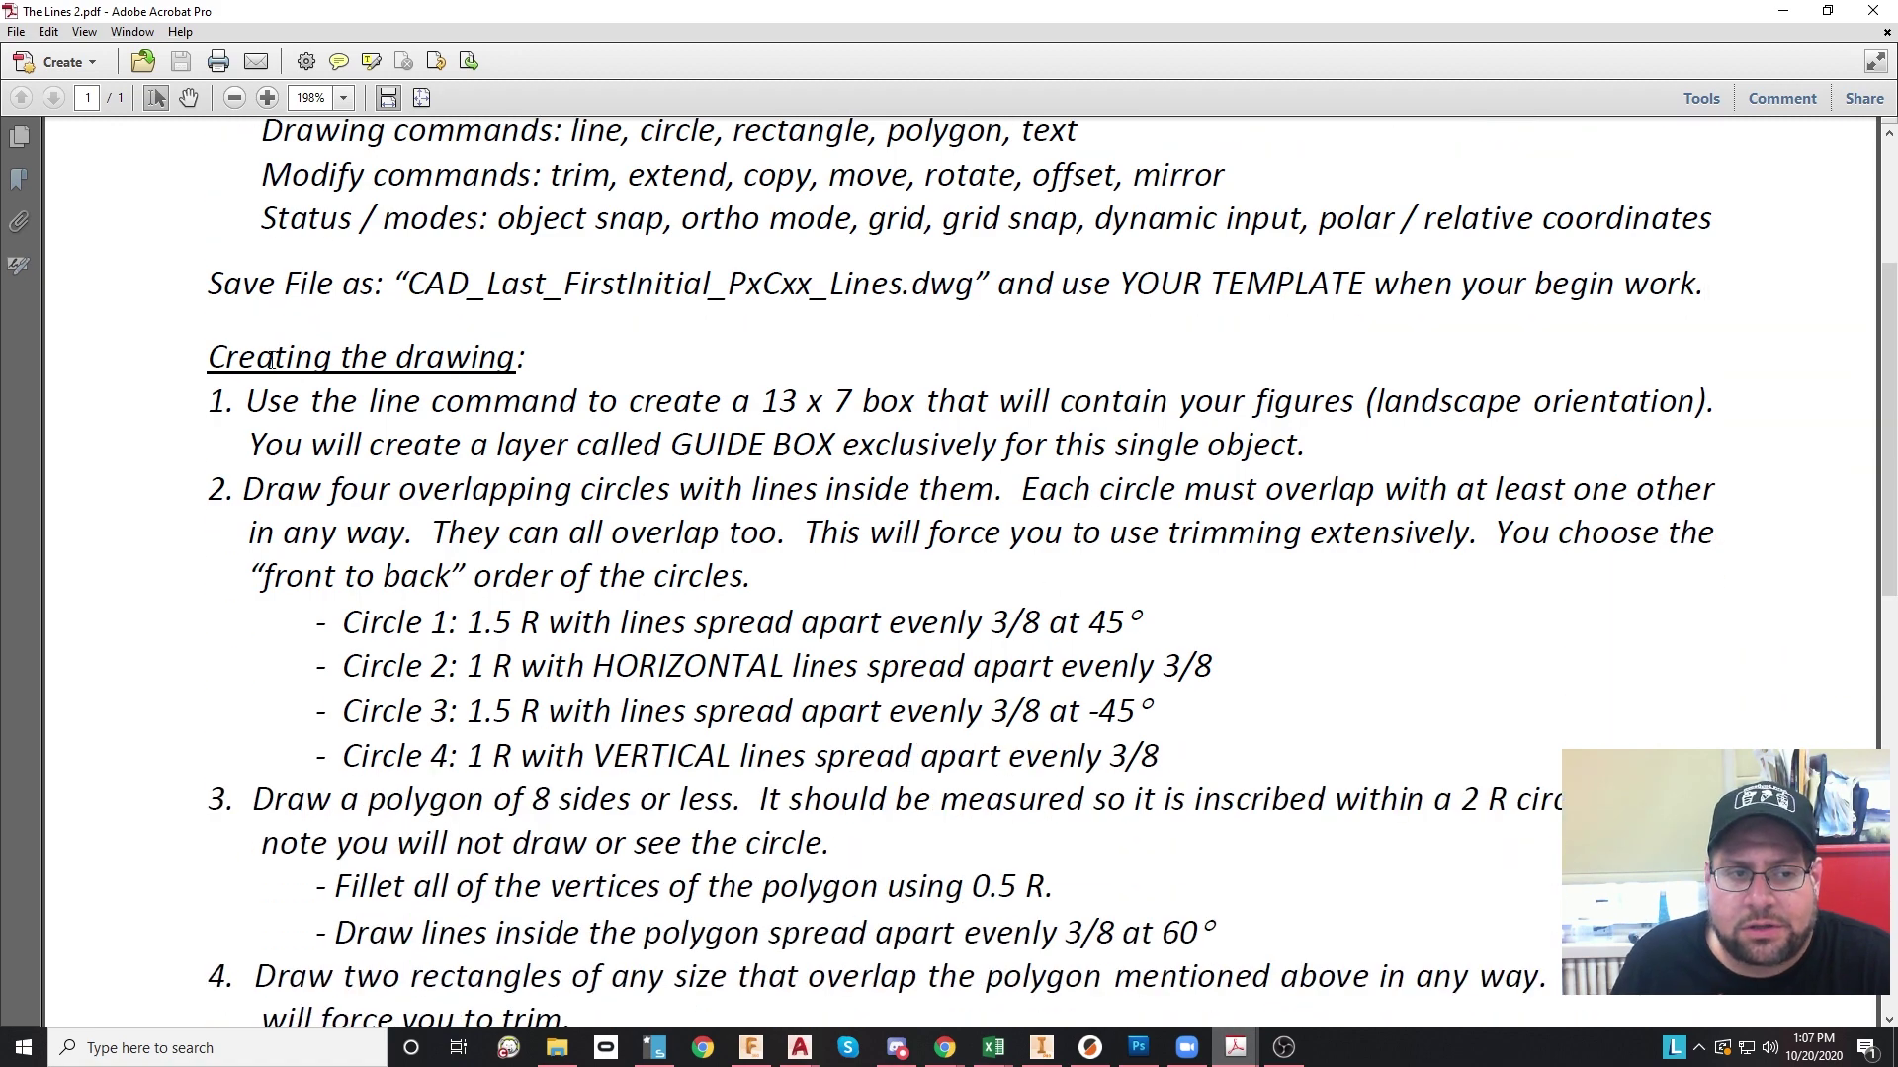
scroll(1097, 597, down, 4)
scroll(729, 585, down, 7)
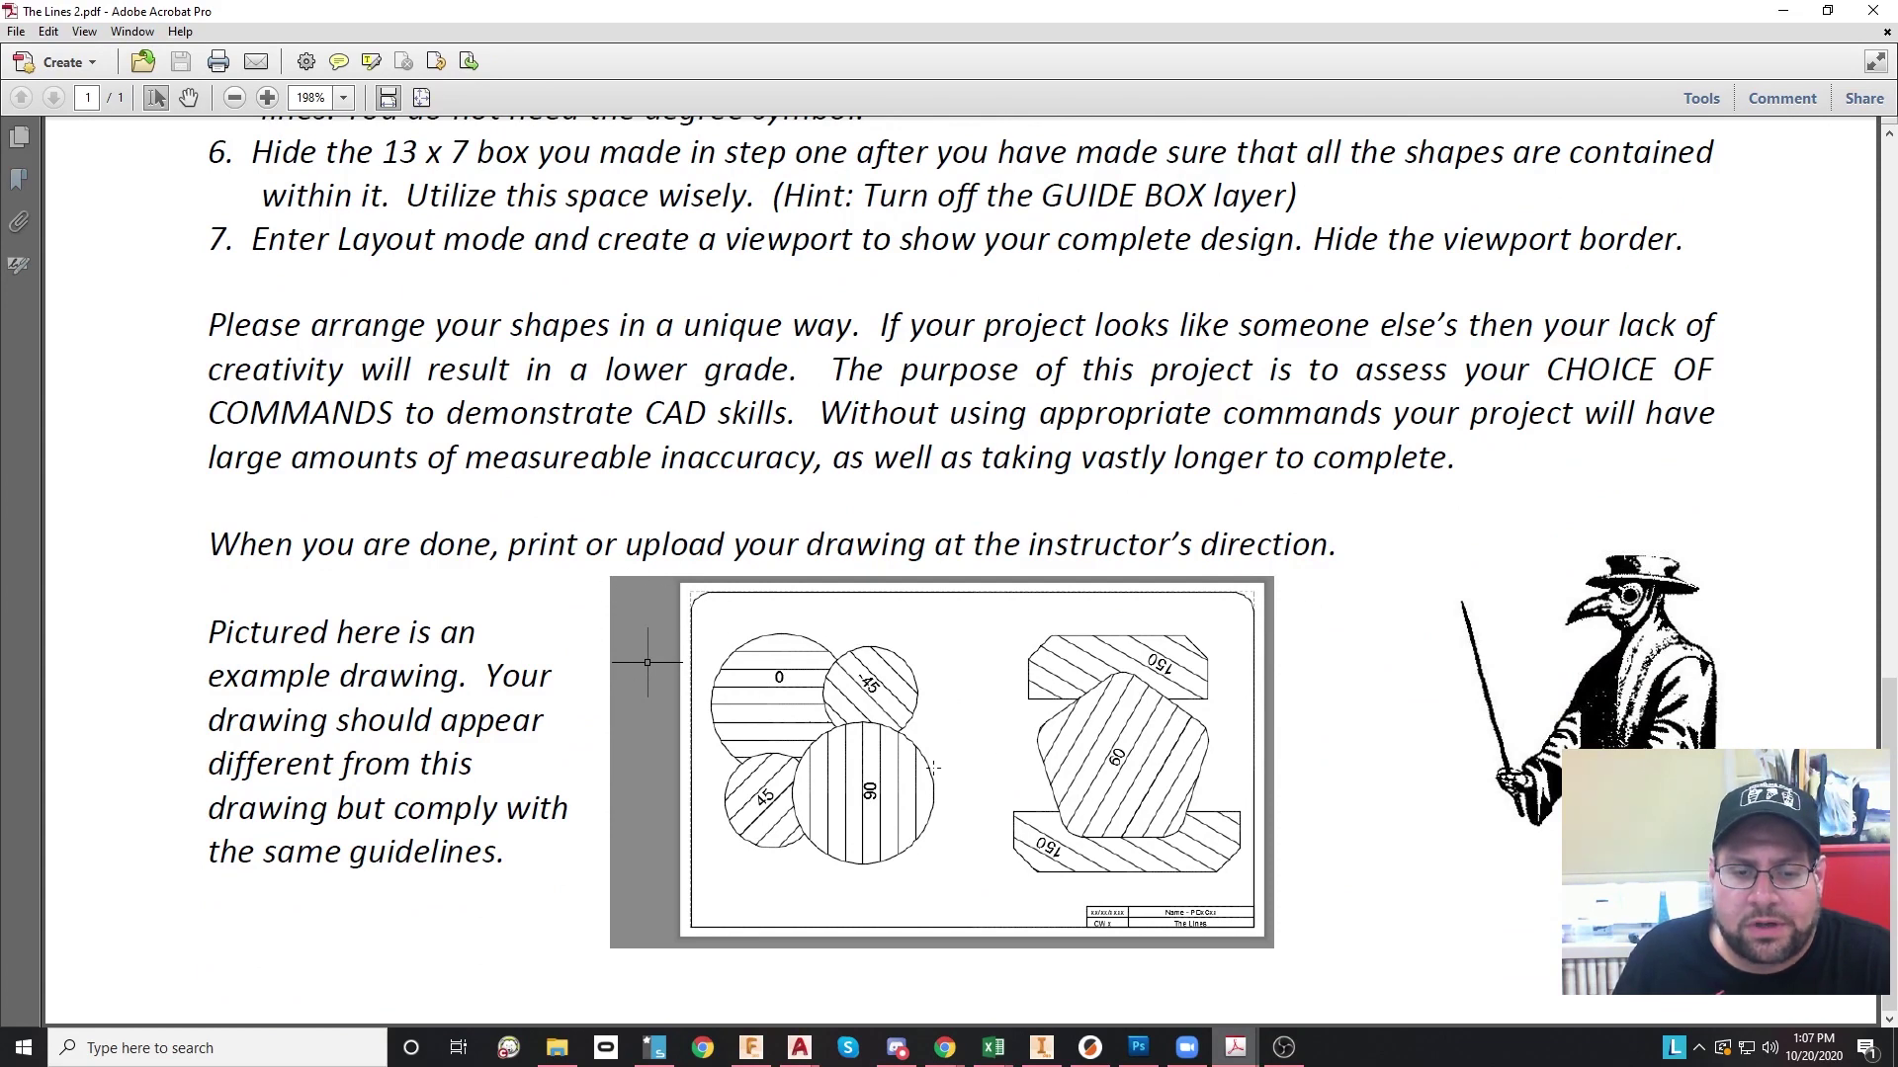
ctrl+scroll(899, 815, up, 3)
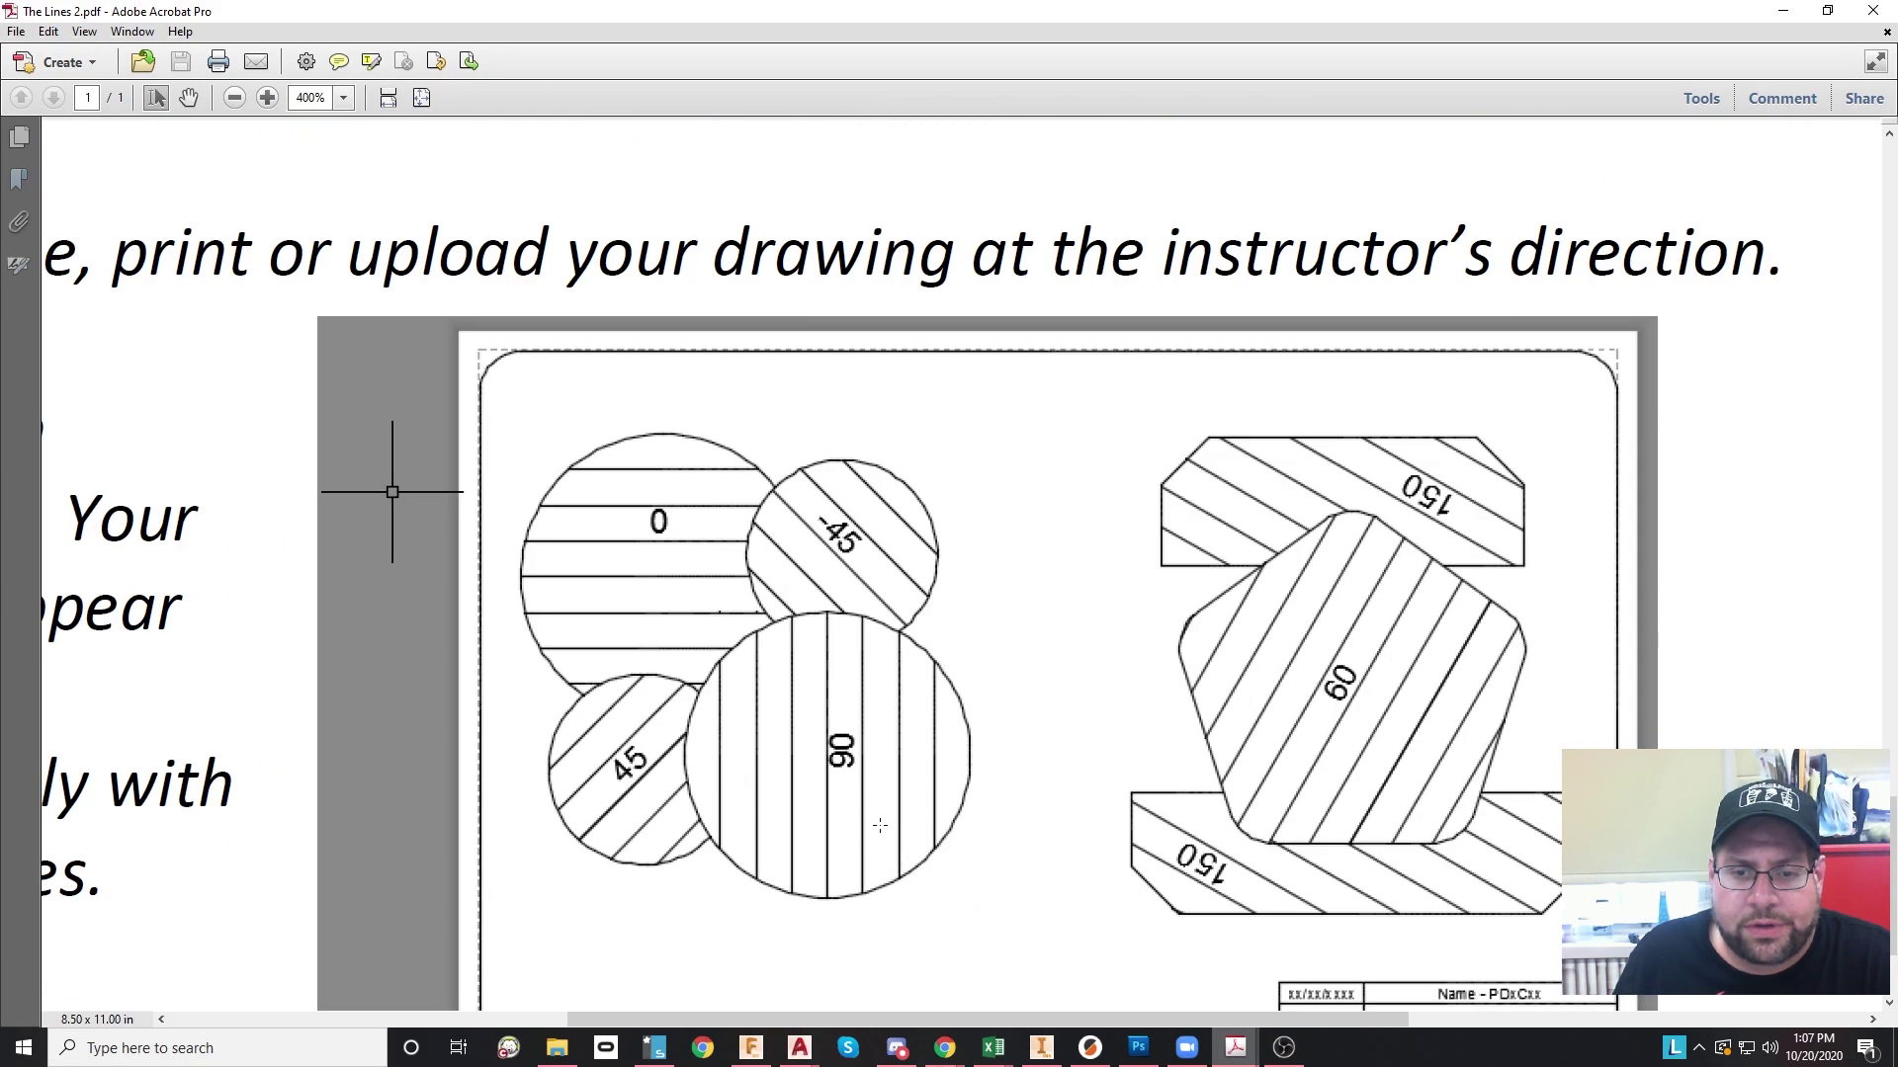
scroll(879, 823, down, 1)
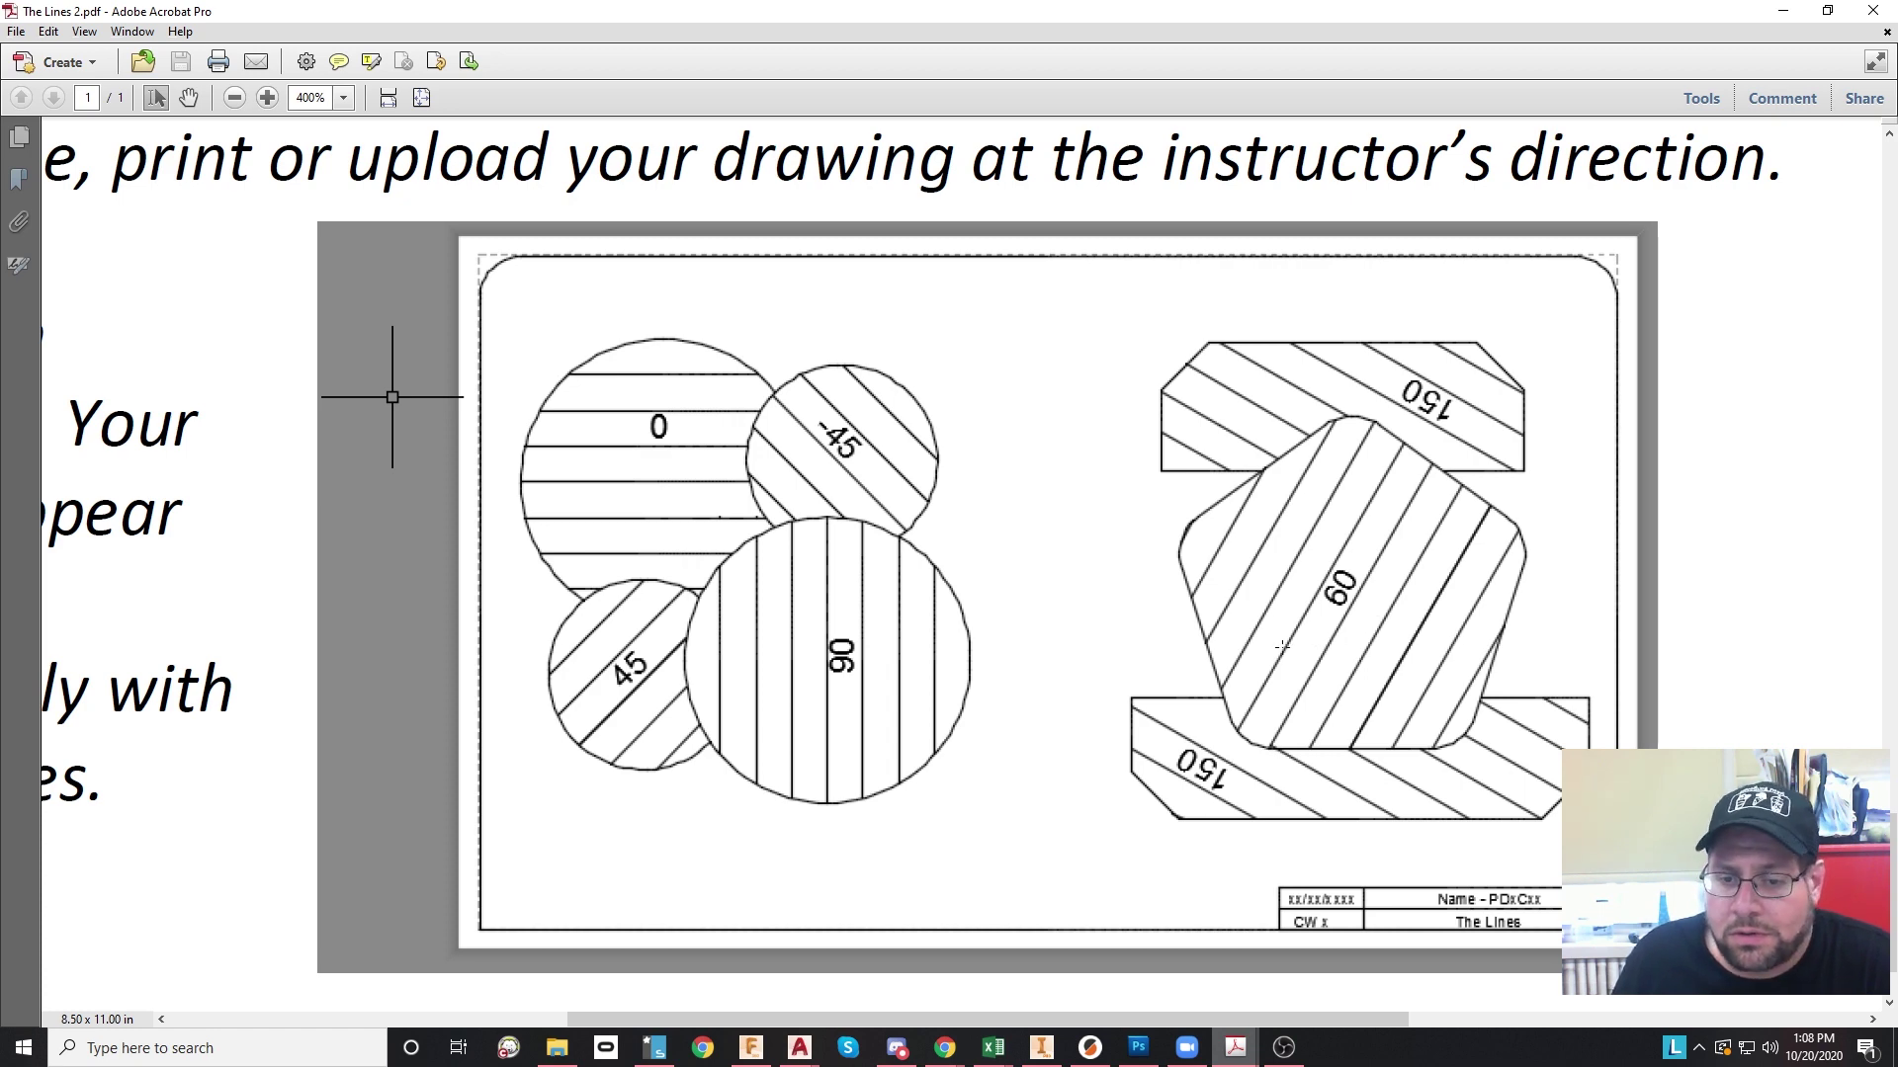
key(alt+space)
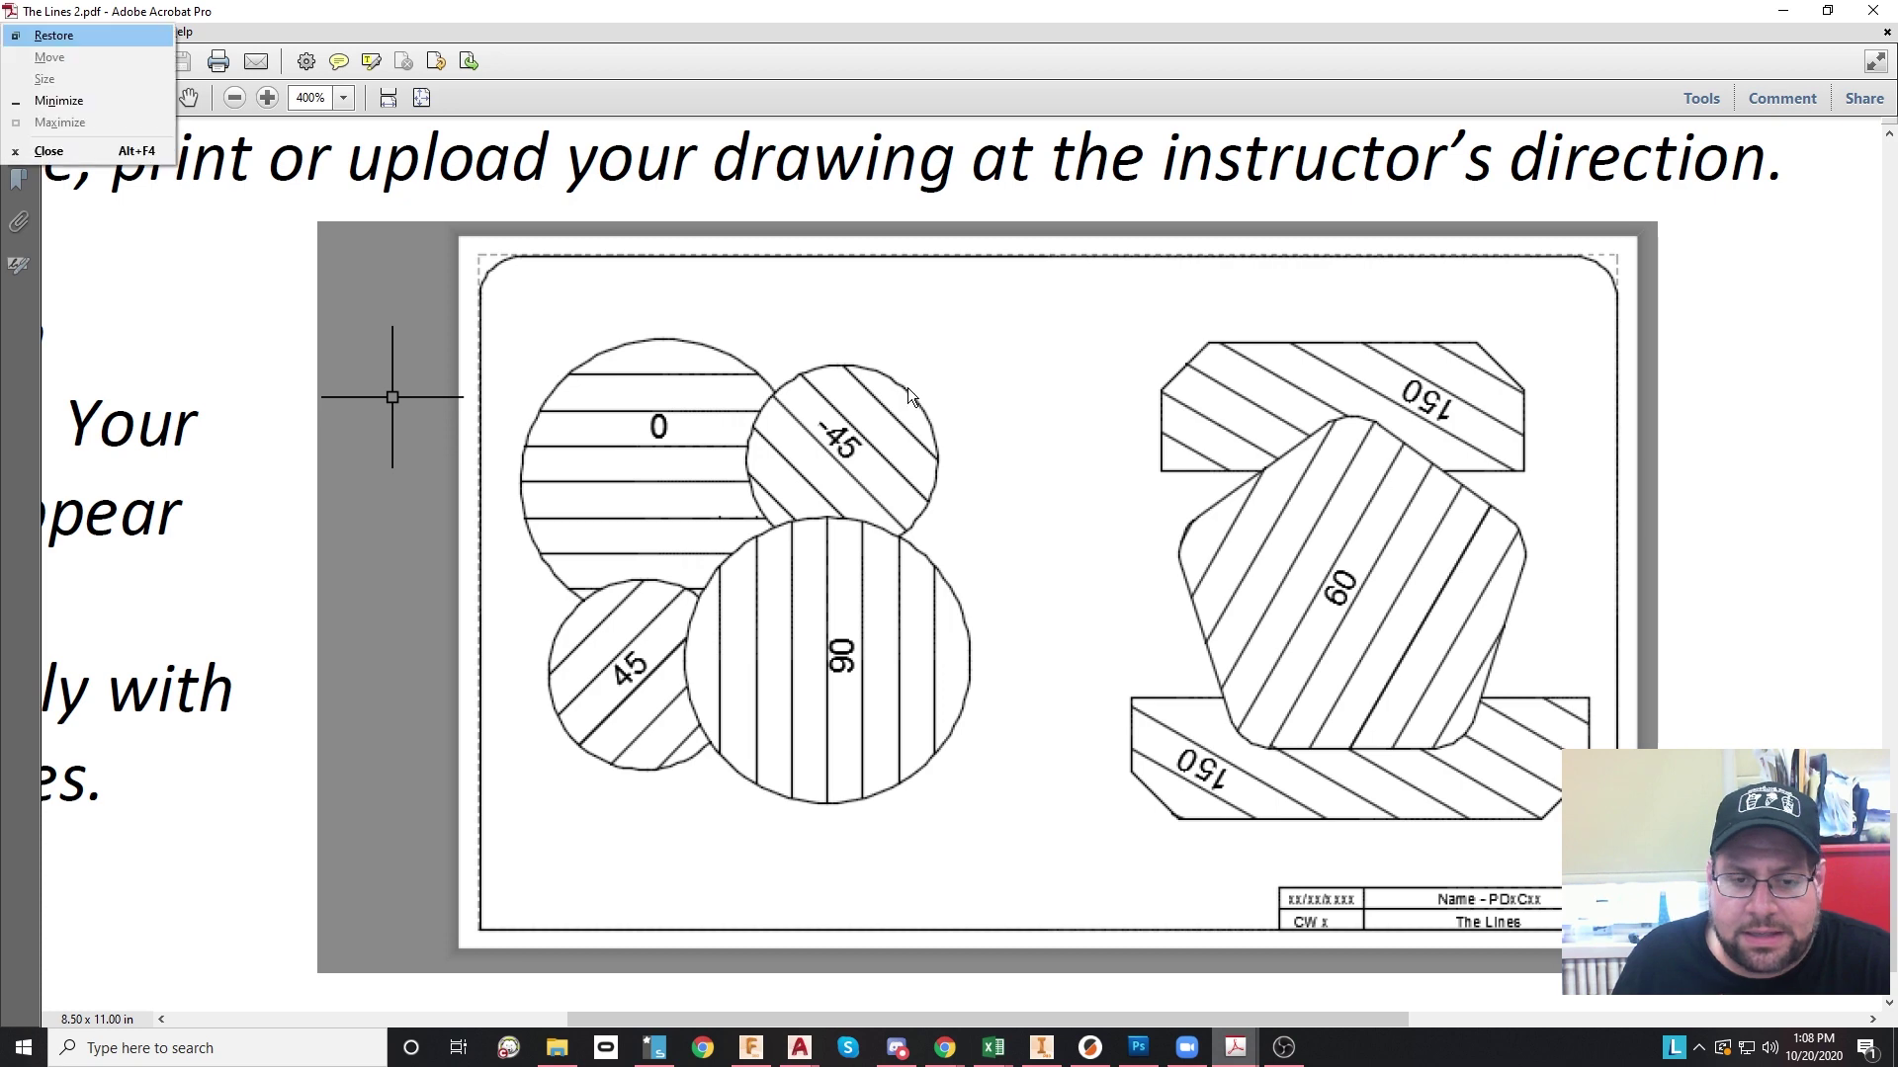
key(Escape)
key(ctrl+a)
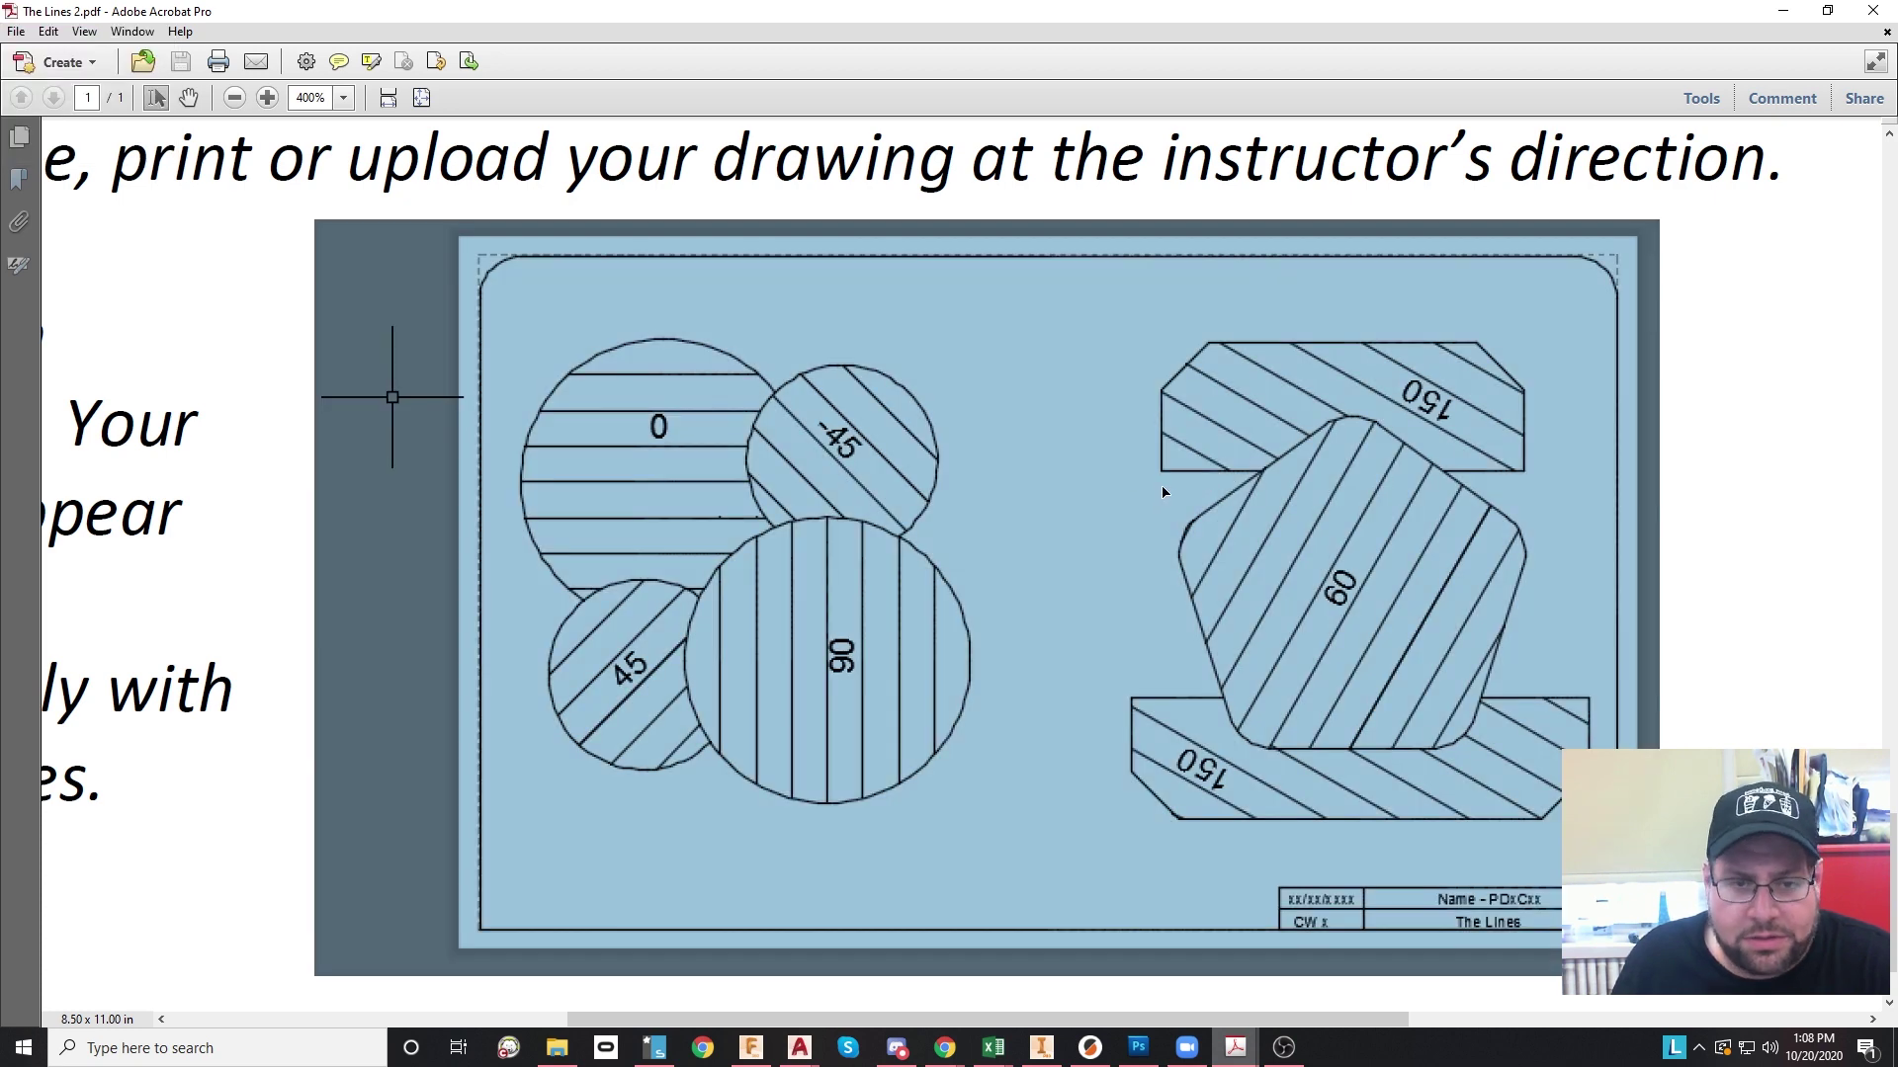
scroll(1087, 504, down, 1)
key(alt)
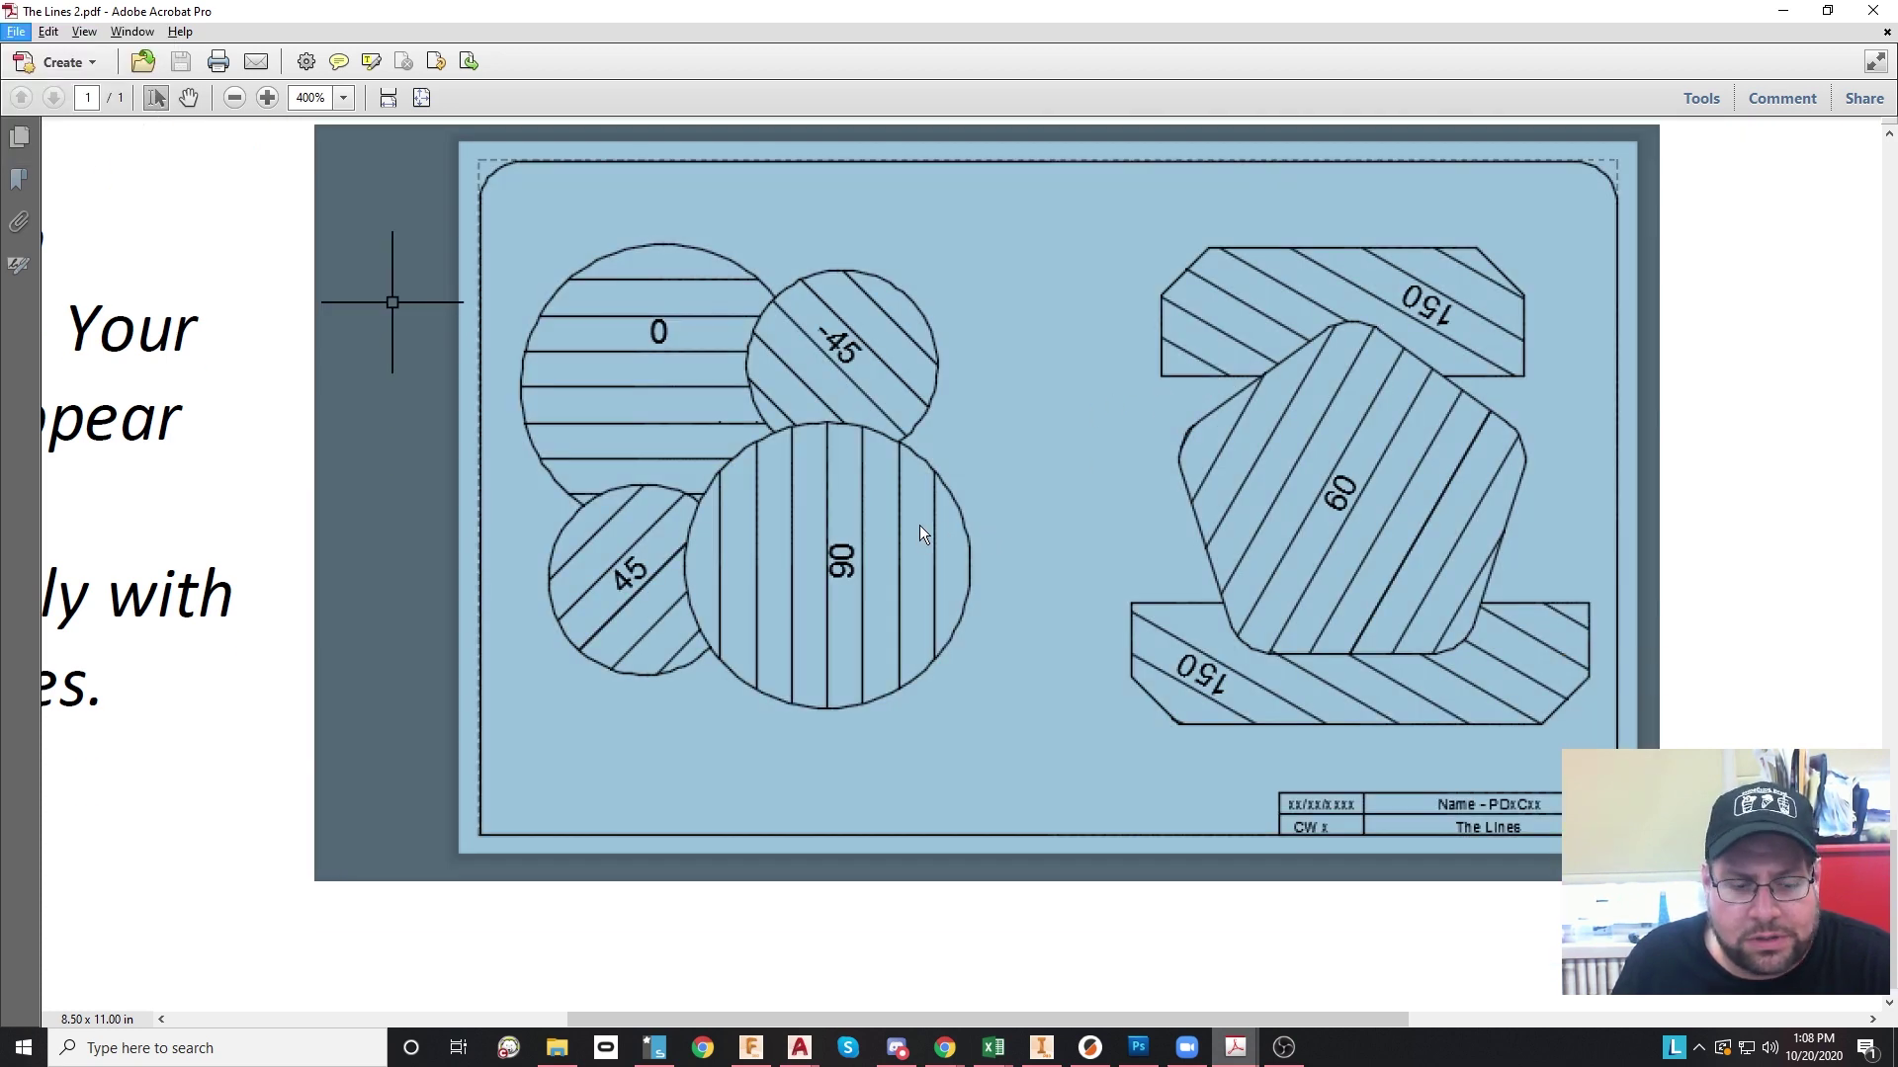
scroll(909, 518, down, 1)
scroll(854, 526, up, 2)
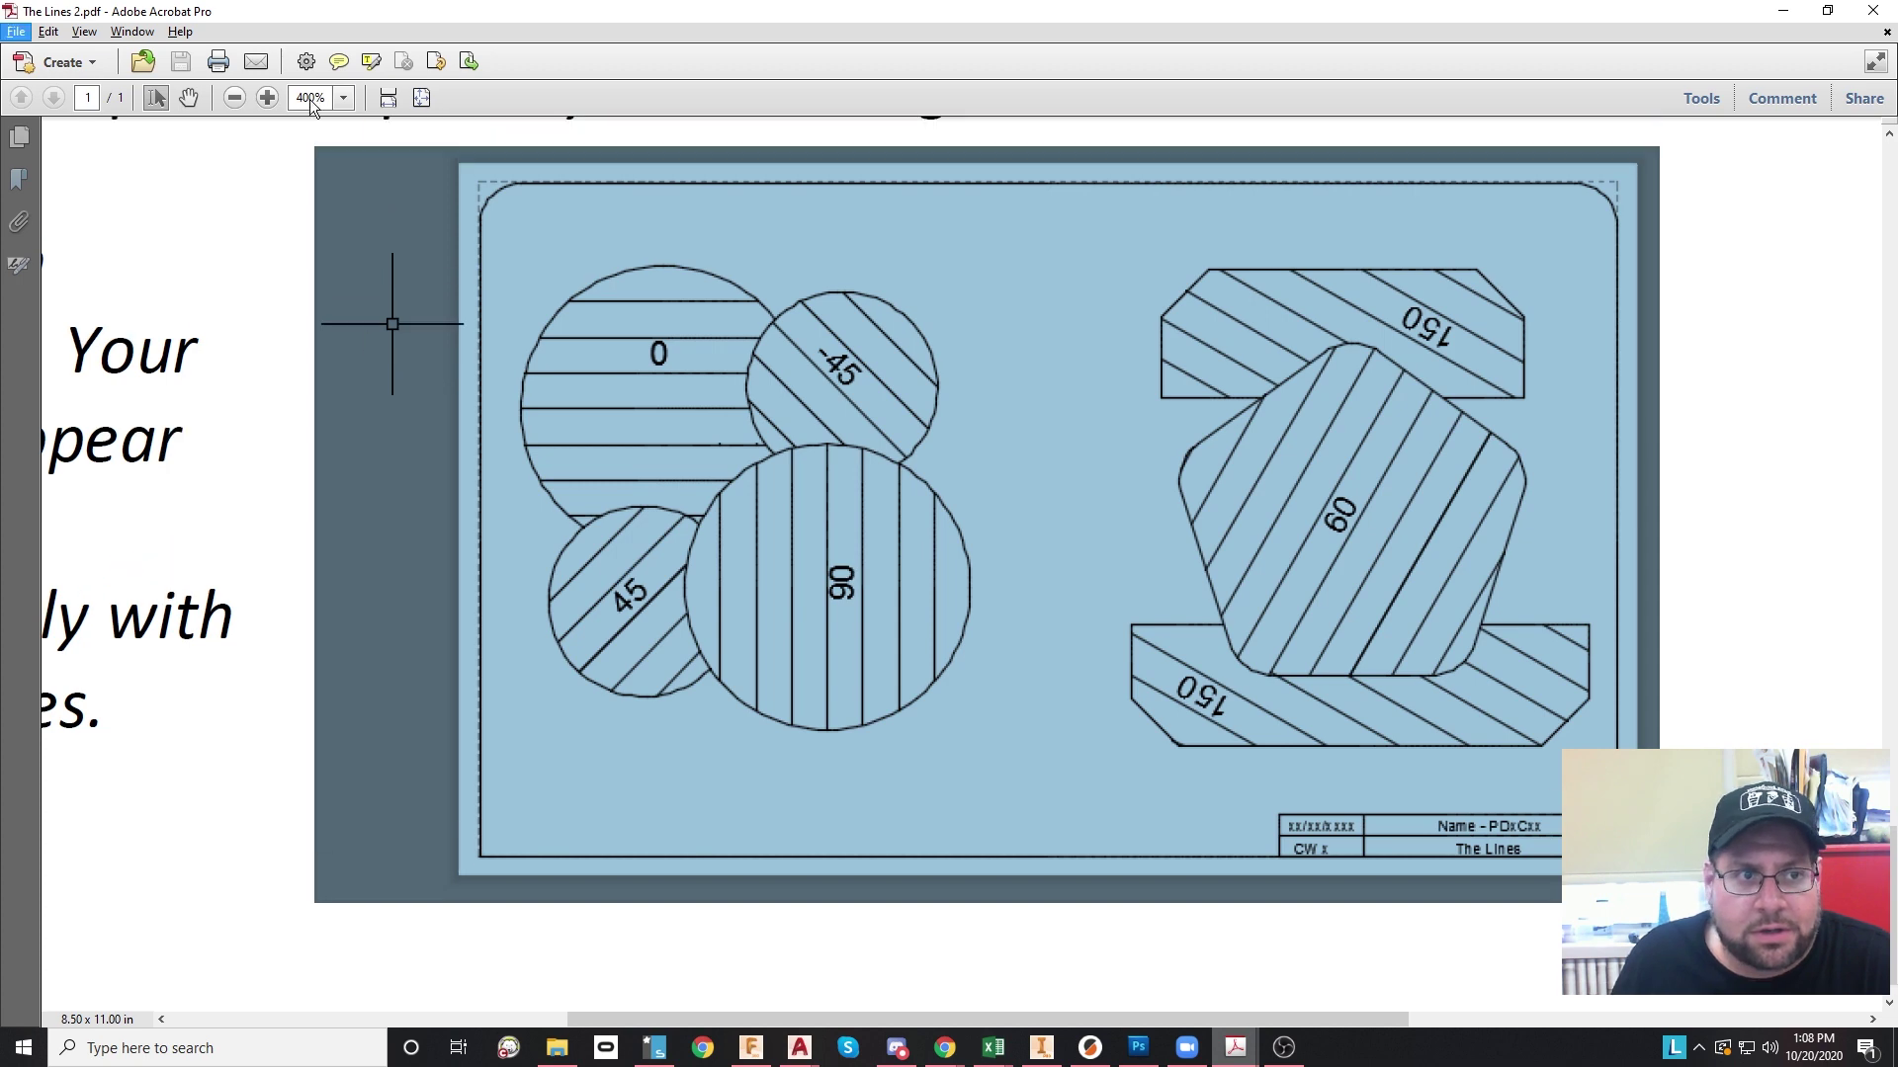
Step: Set the PDF zoom to Fit Width and return to the numbered drawing instructions
click(235, 98)
click(422, 98)
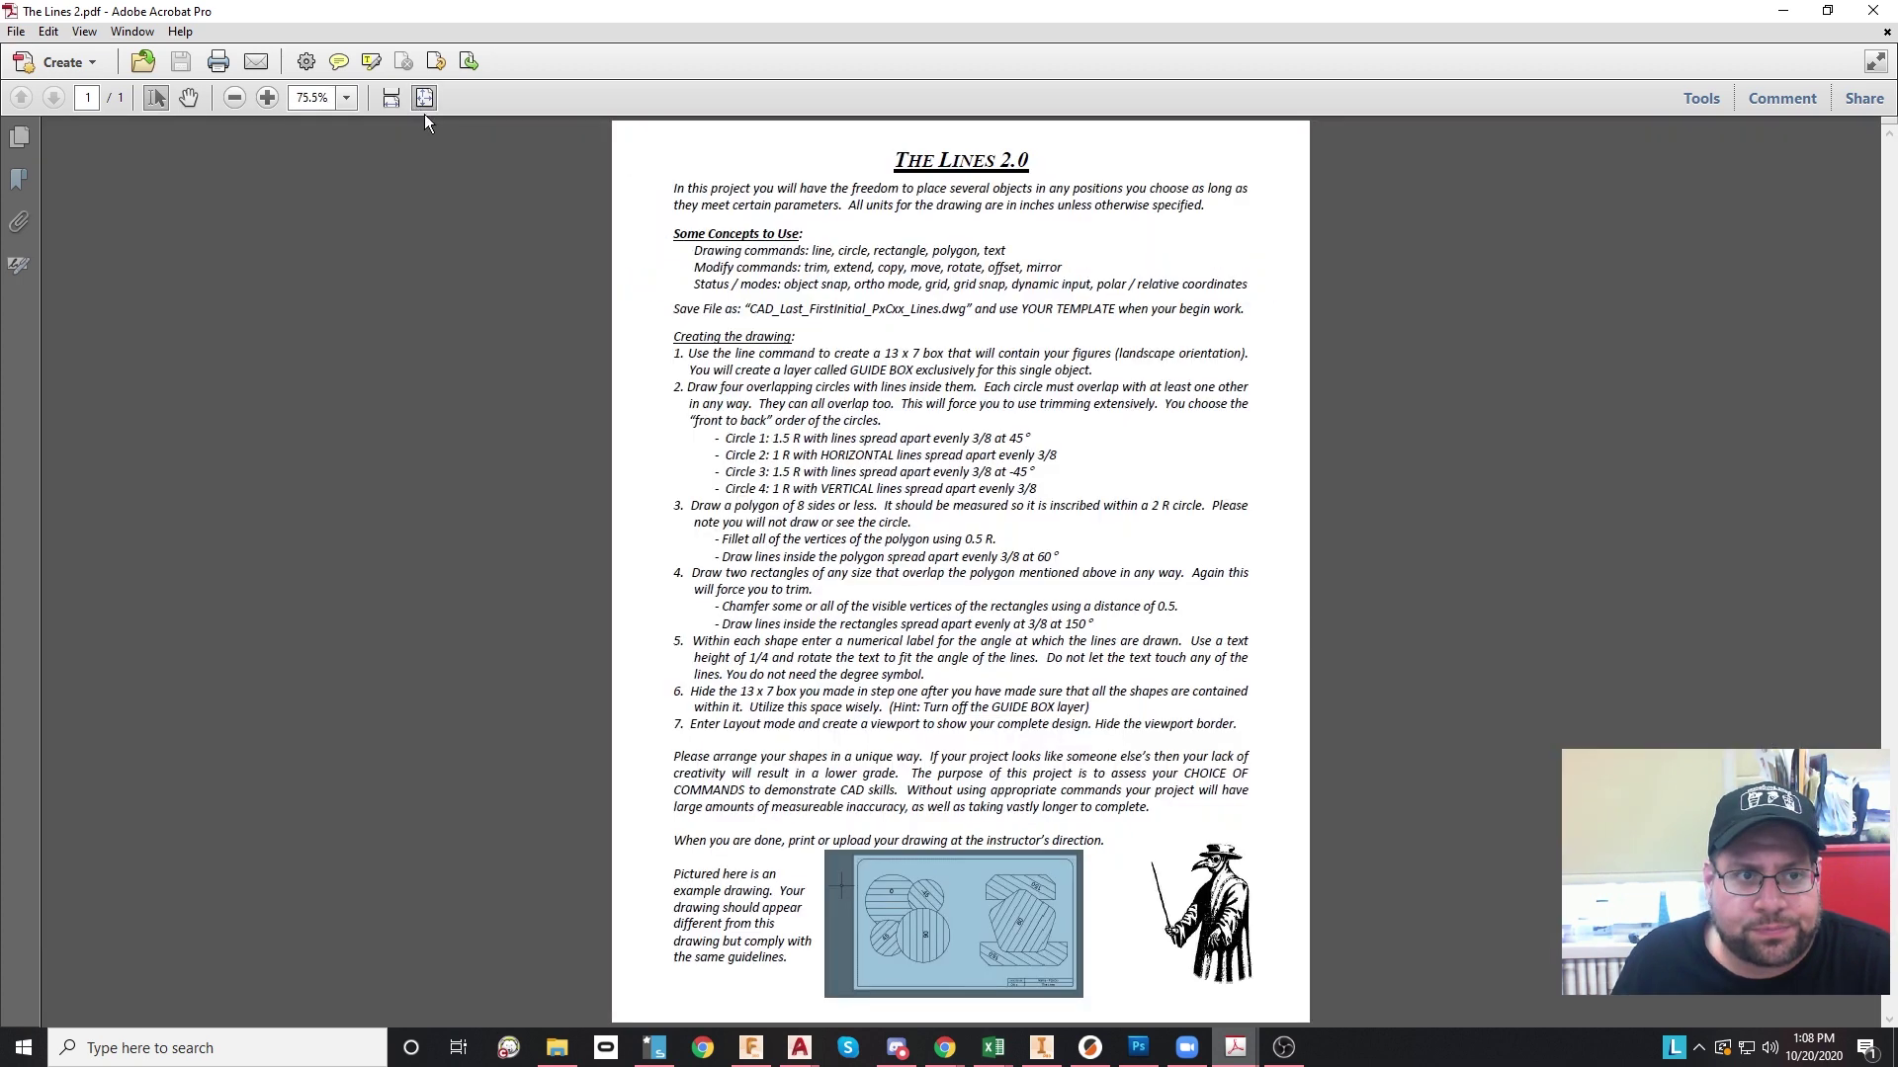
click(347, 98)
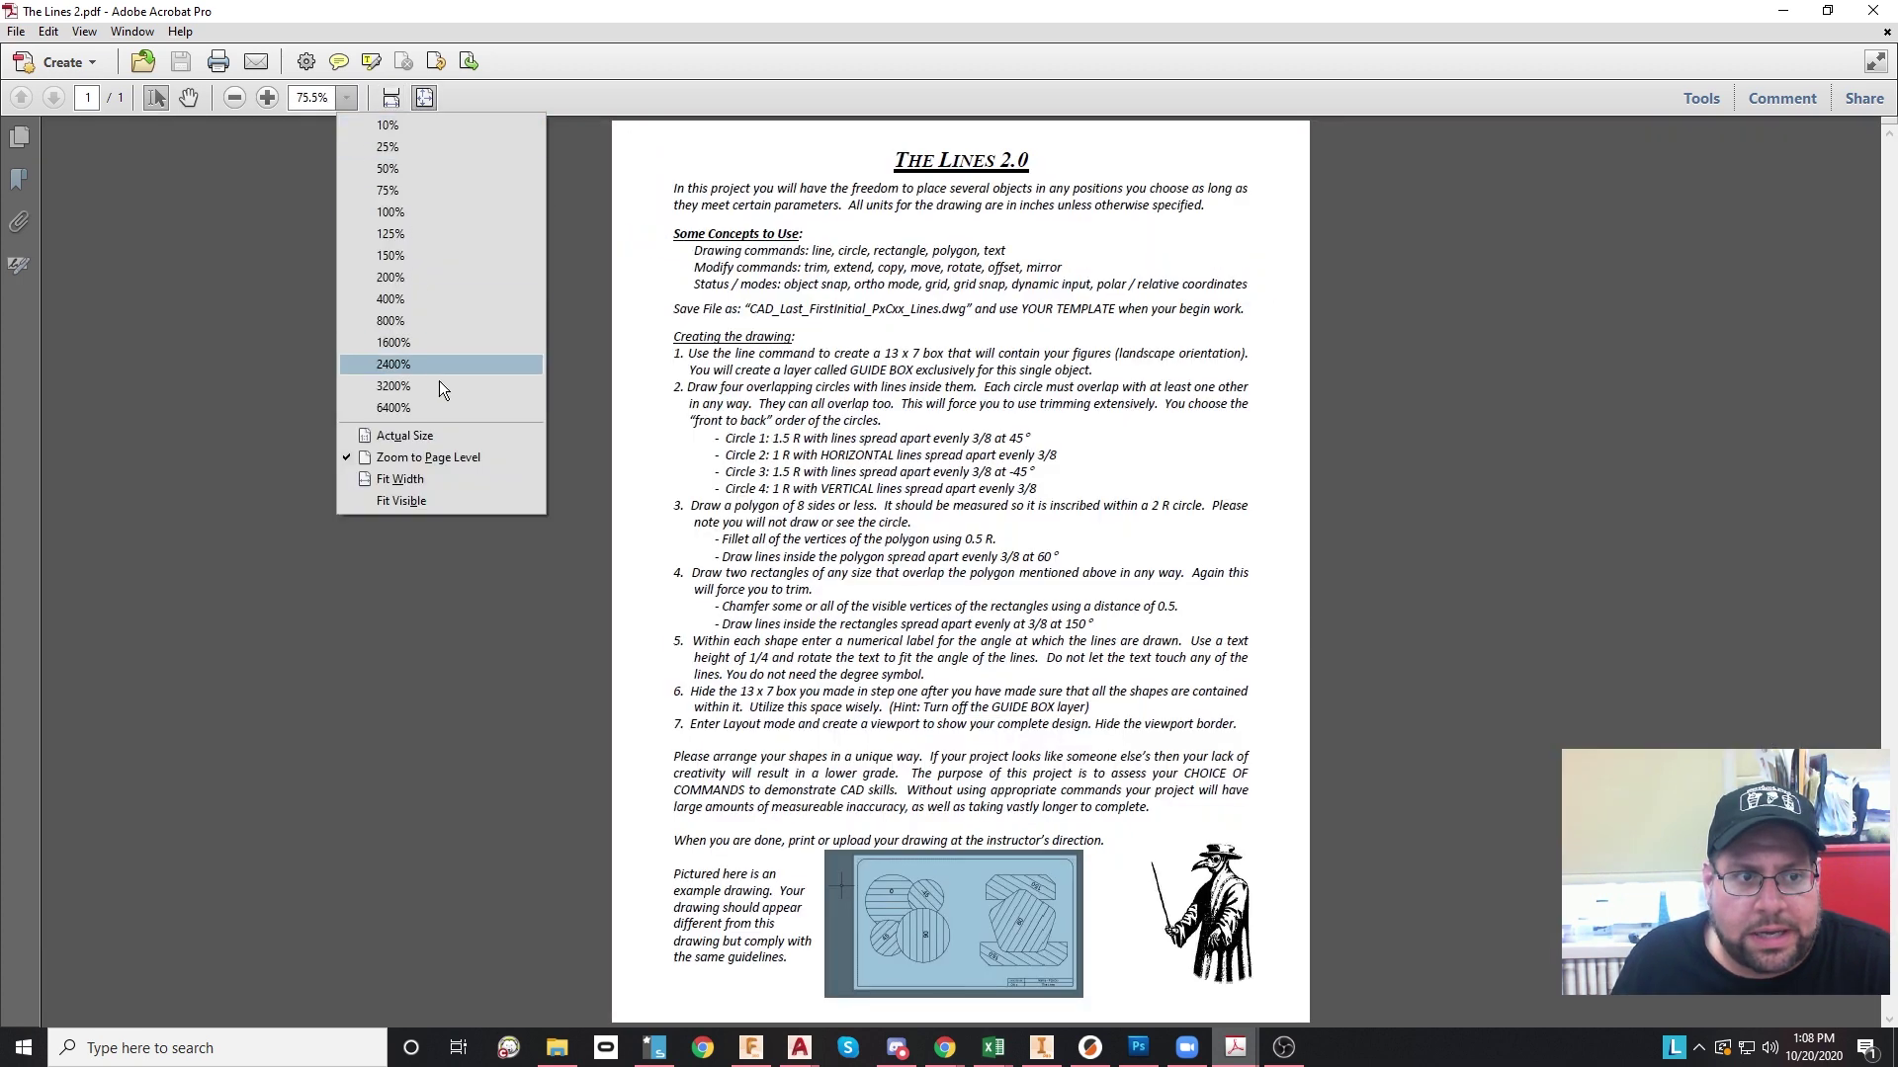
click(439, 476)
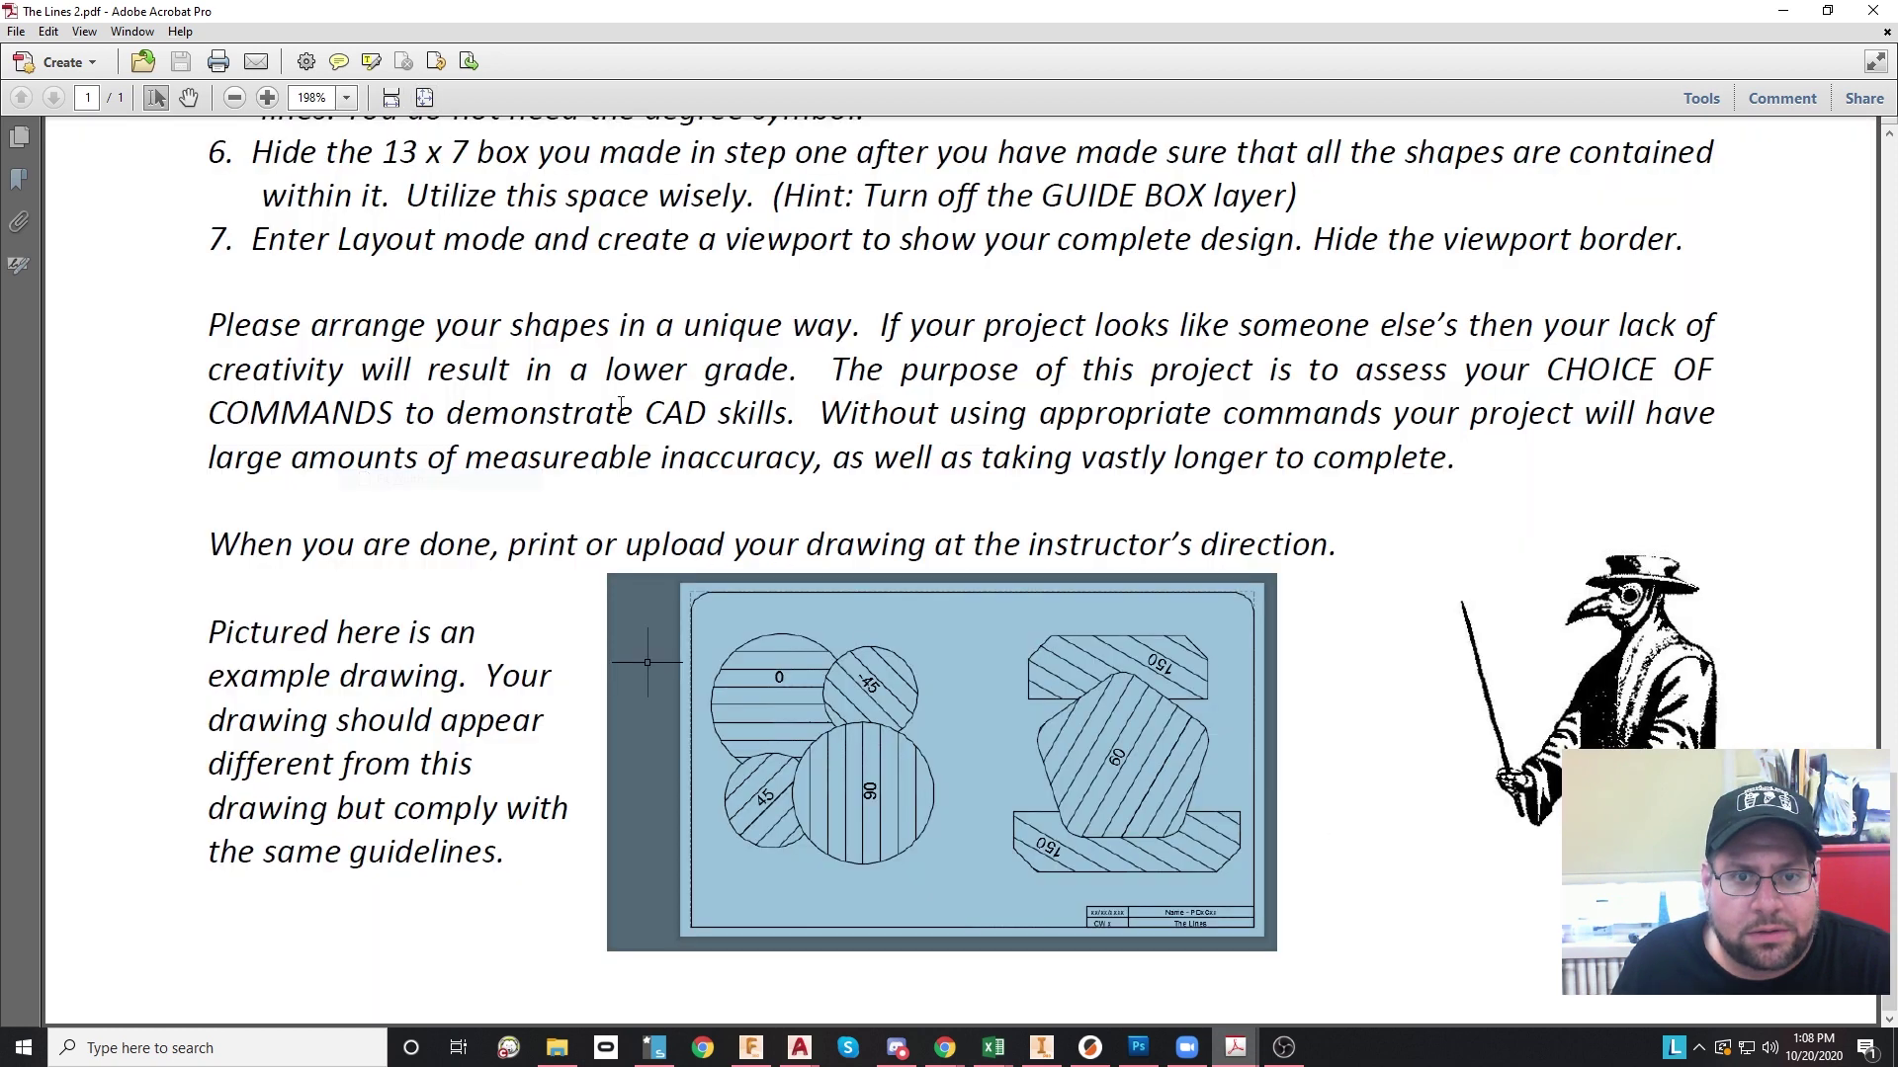
scroll(865, 496, up, 2)
scroll(865, 496, up, 5)
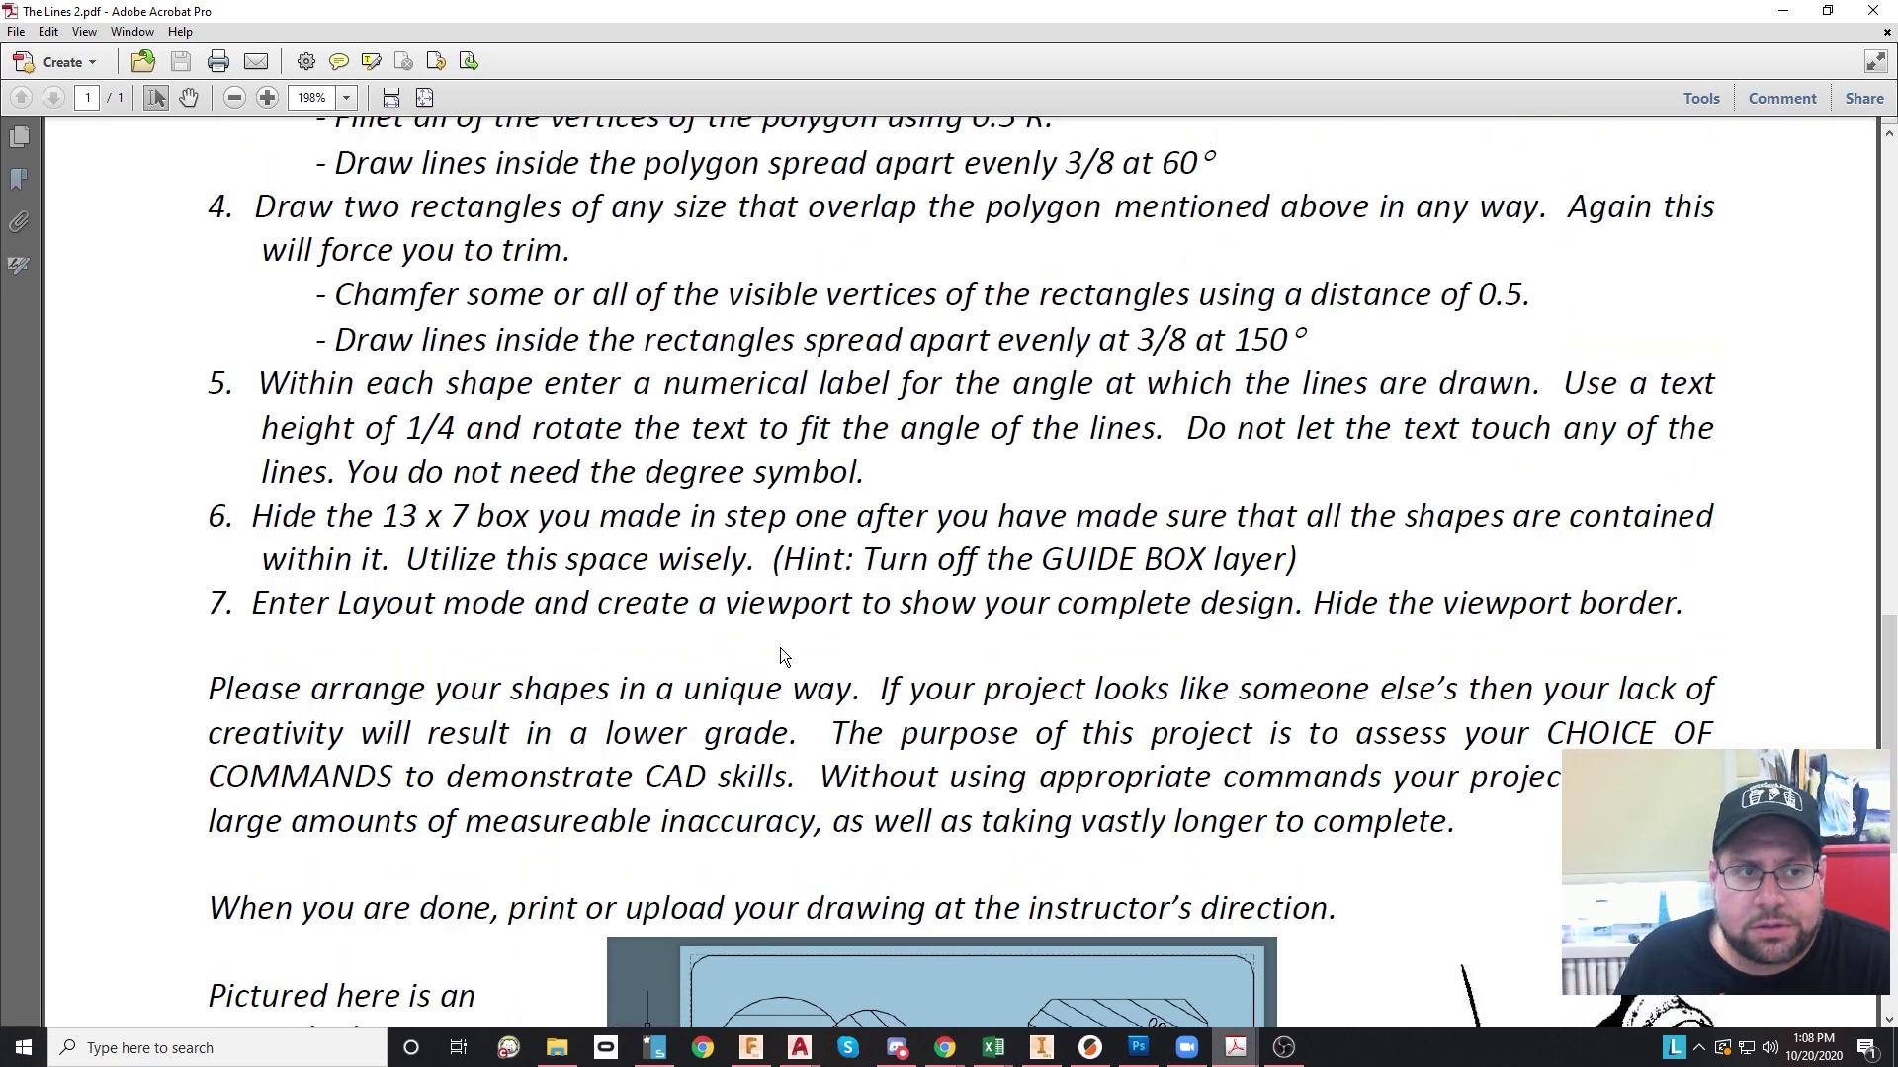
scroll(719, 667, up, 5)
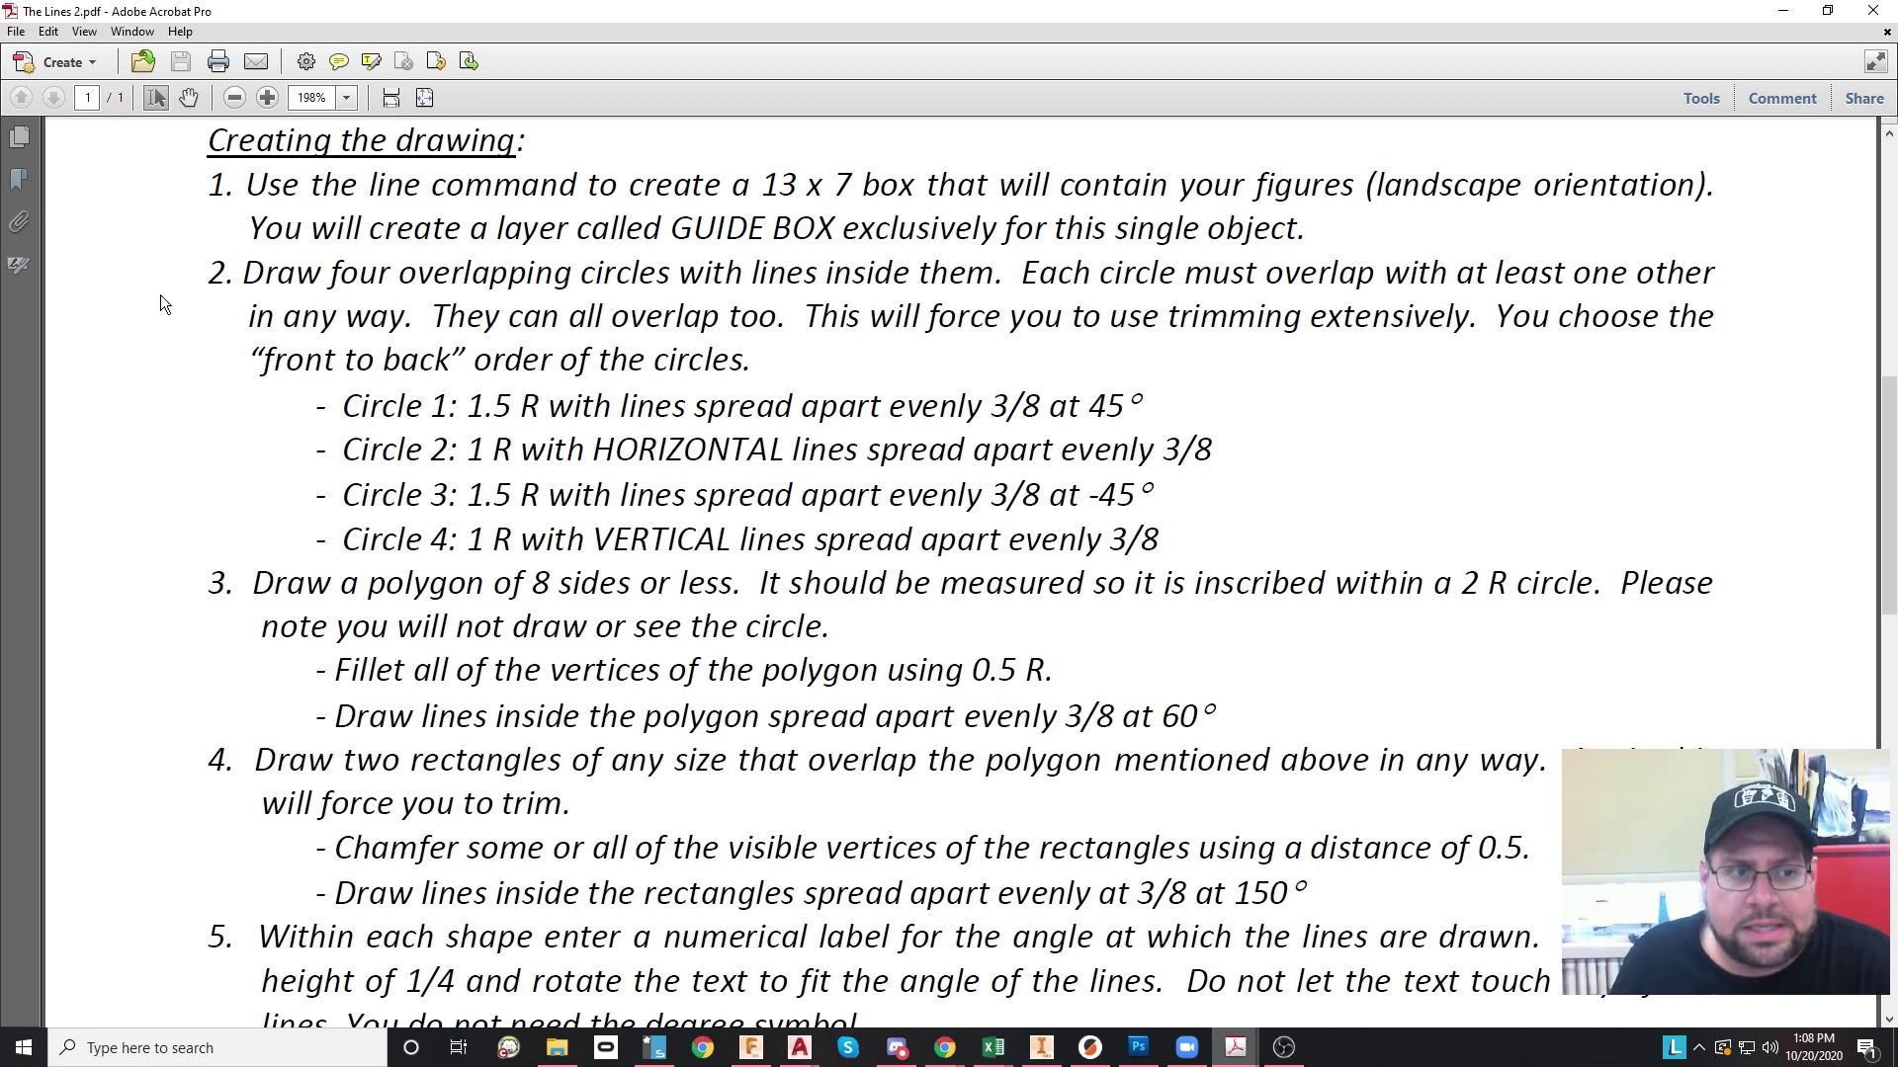
Step: Examine the instructions for the four overlapping circles, including each radius, line direction, angle and spacing
drag(244, 273, 994, 275)
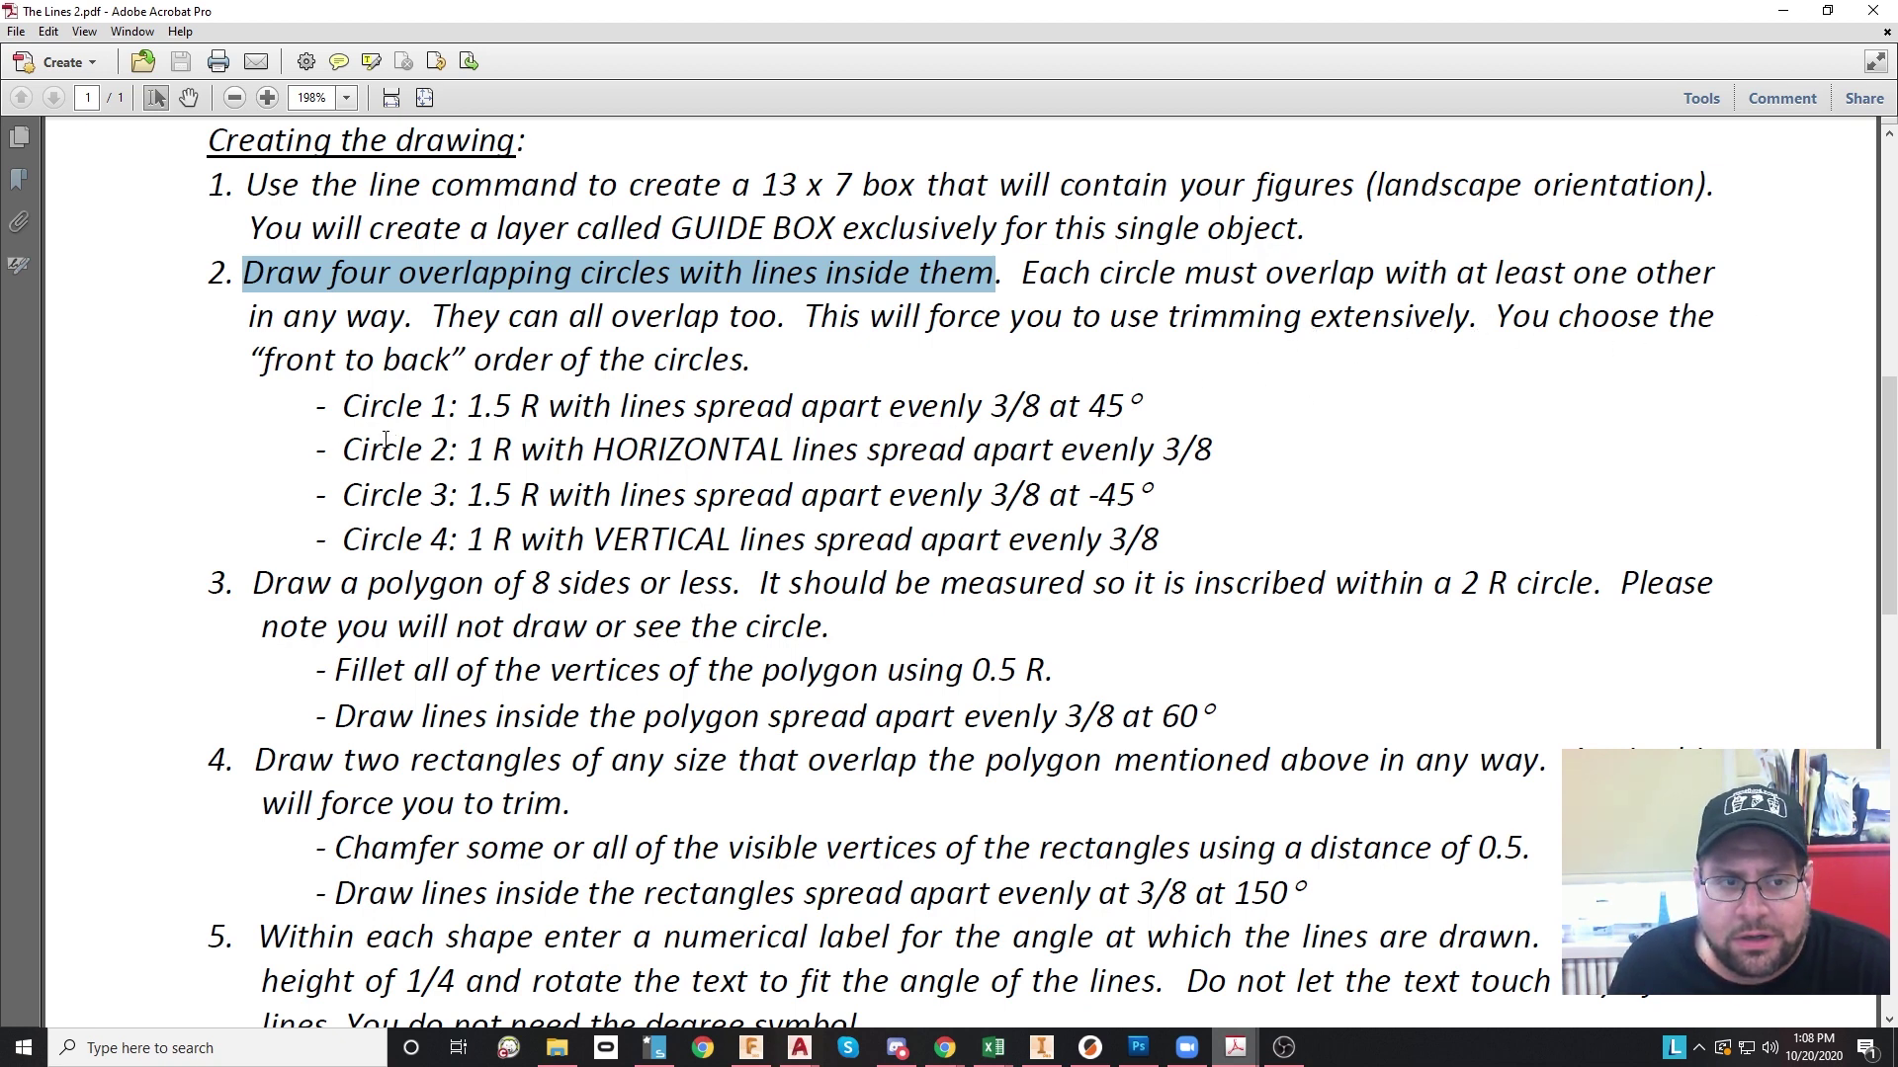
mouse_move(344, 409)
mouse_down()
mouse_move(512, 410)
mouse_move(537, 384)
mouse_up()
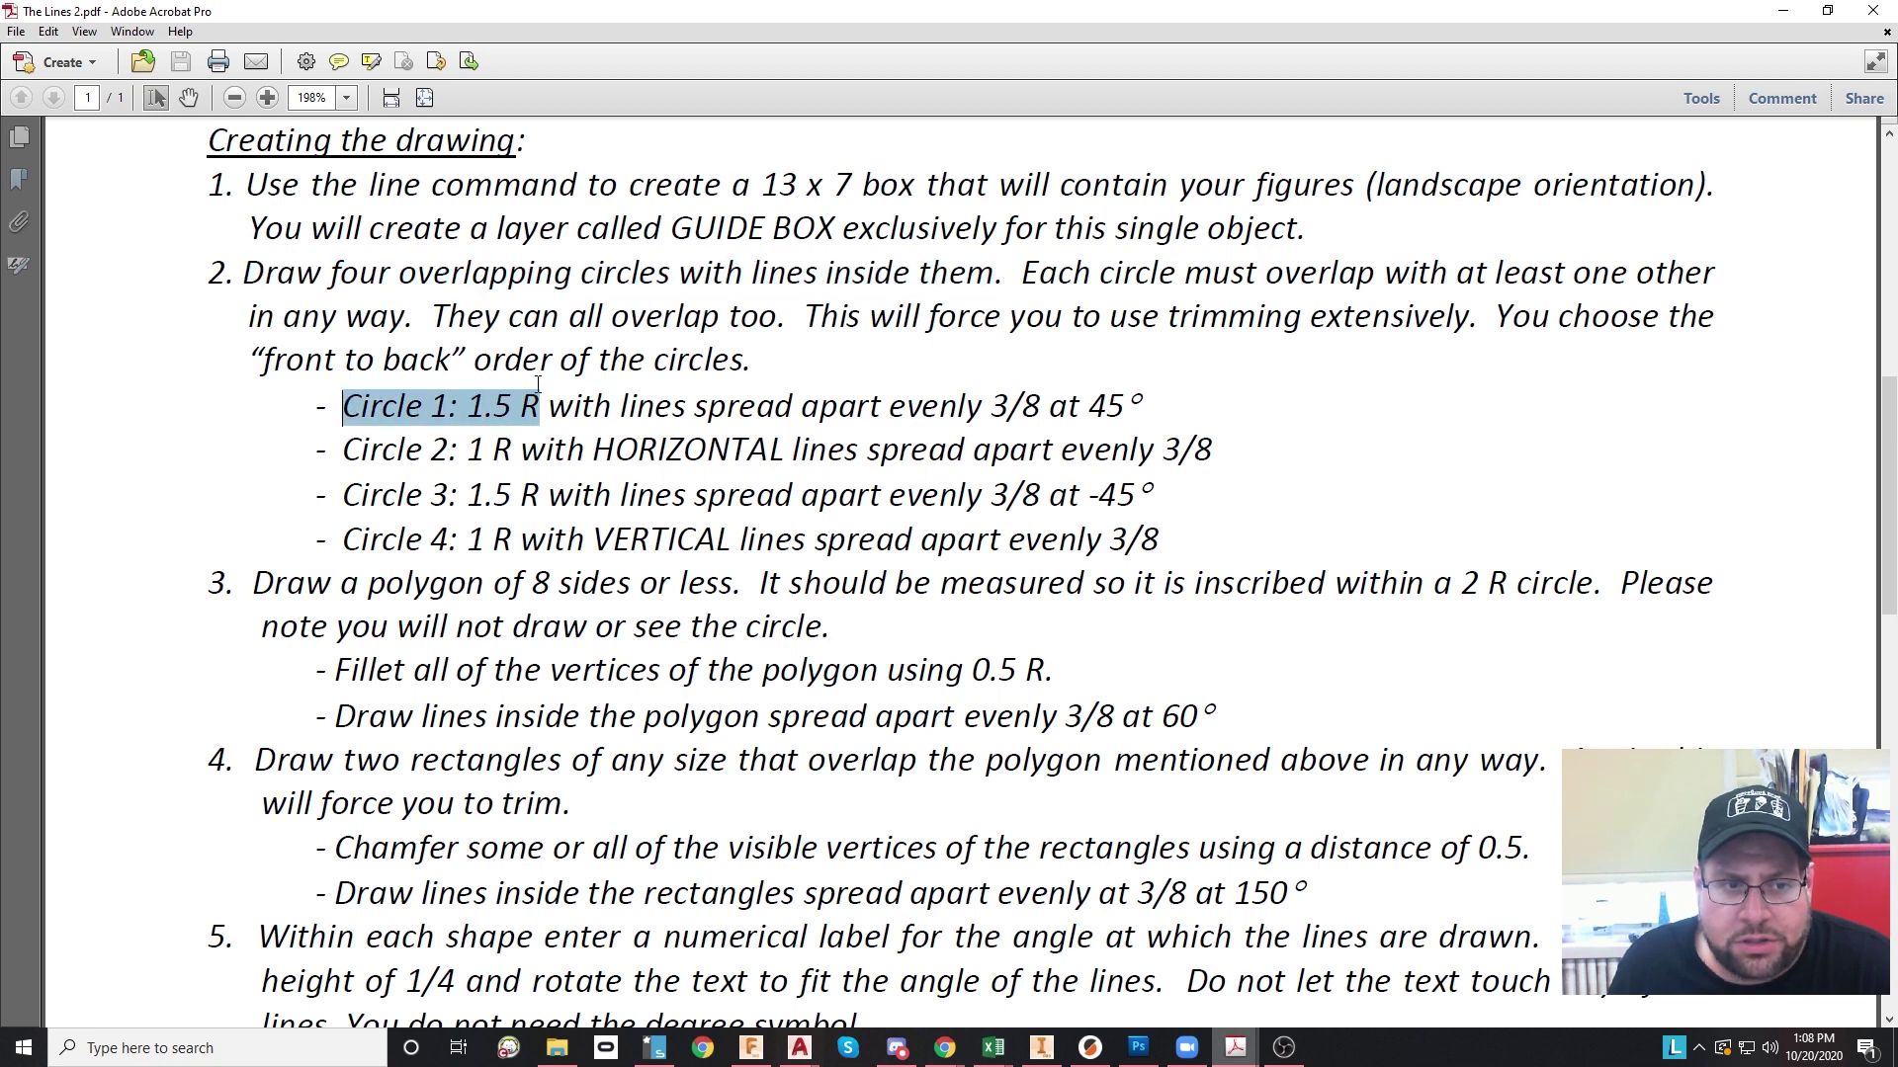
drag(521, 449, 478, 463)
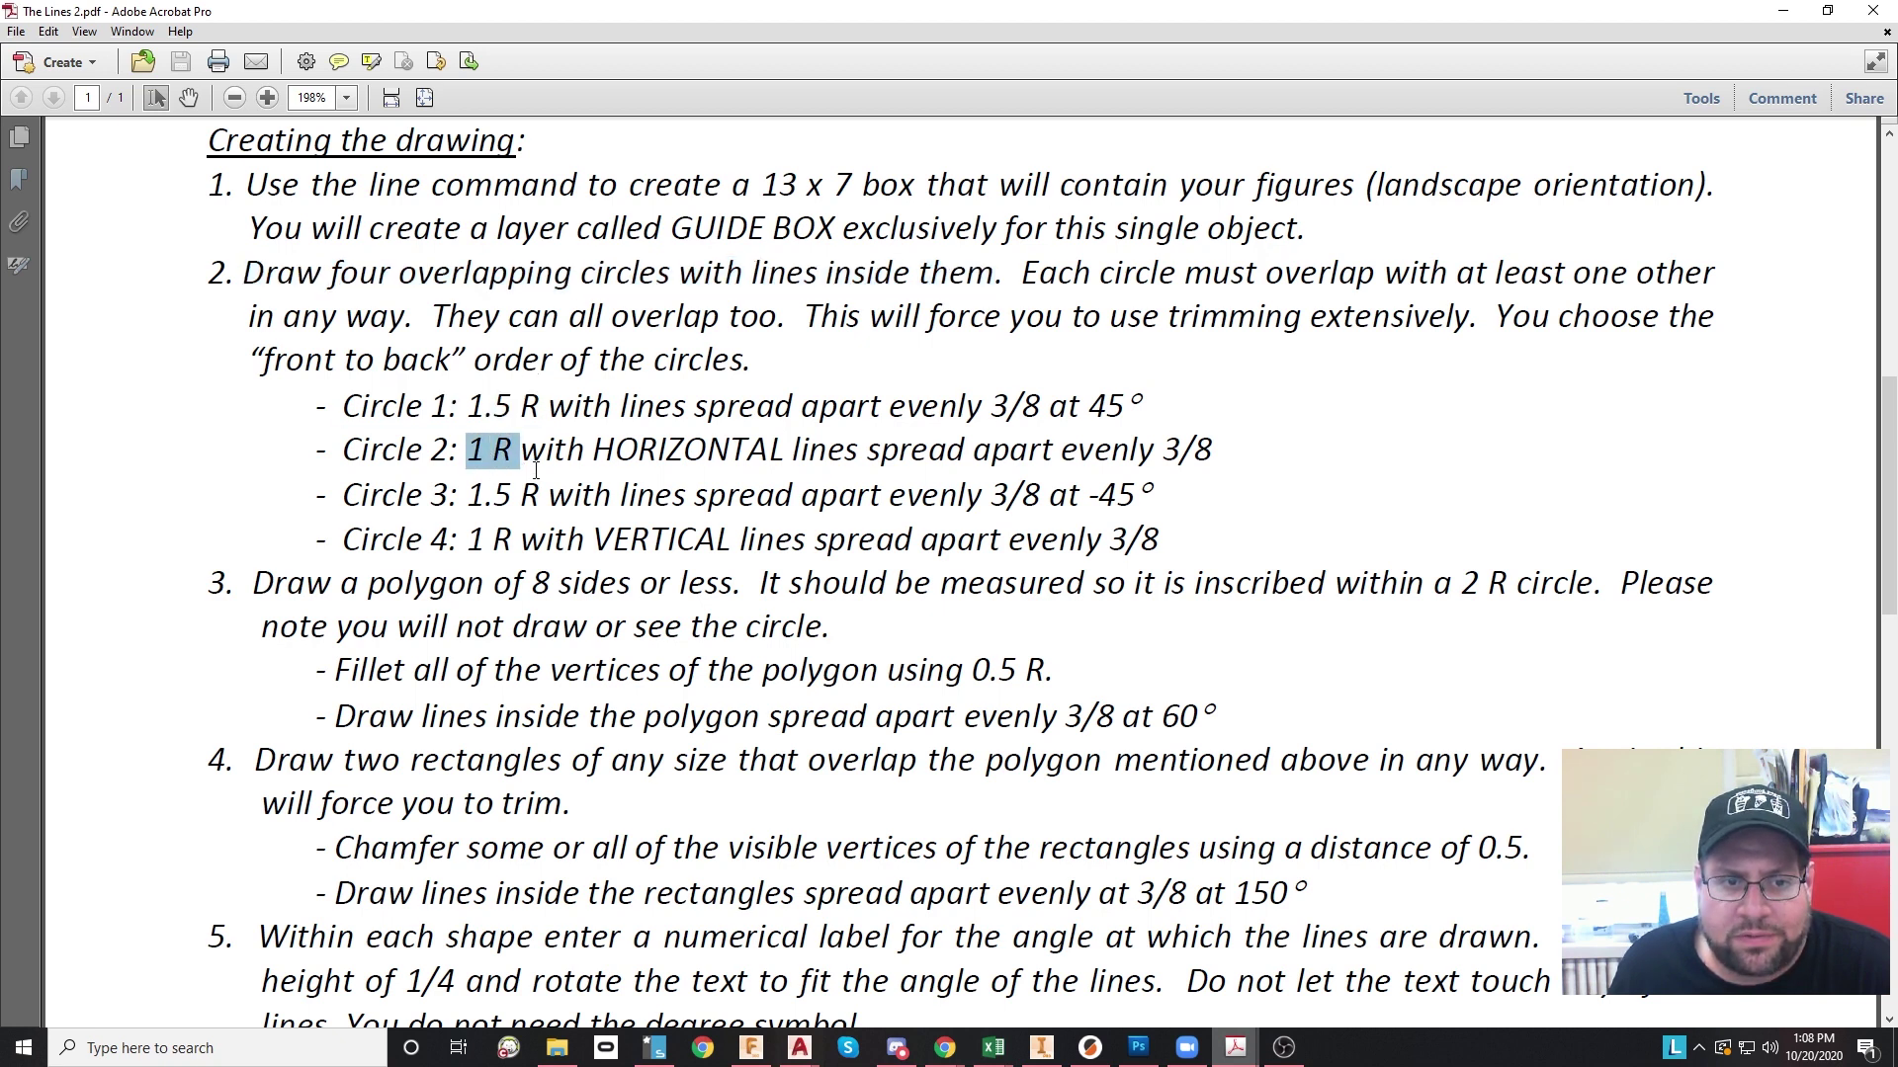
drag(592, 451, 770, 453)
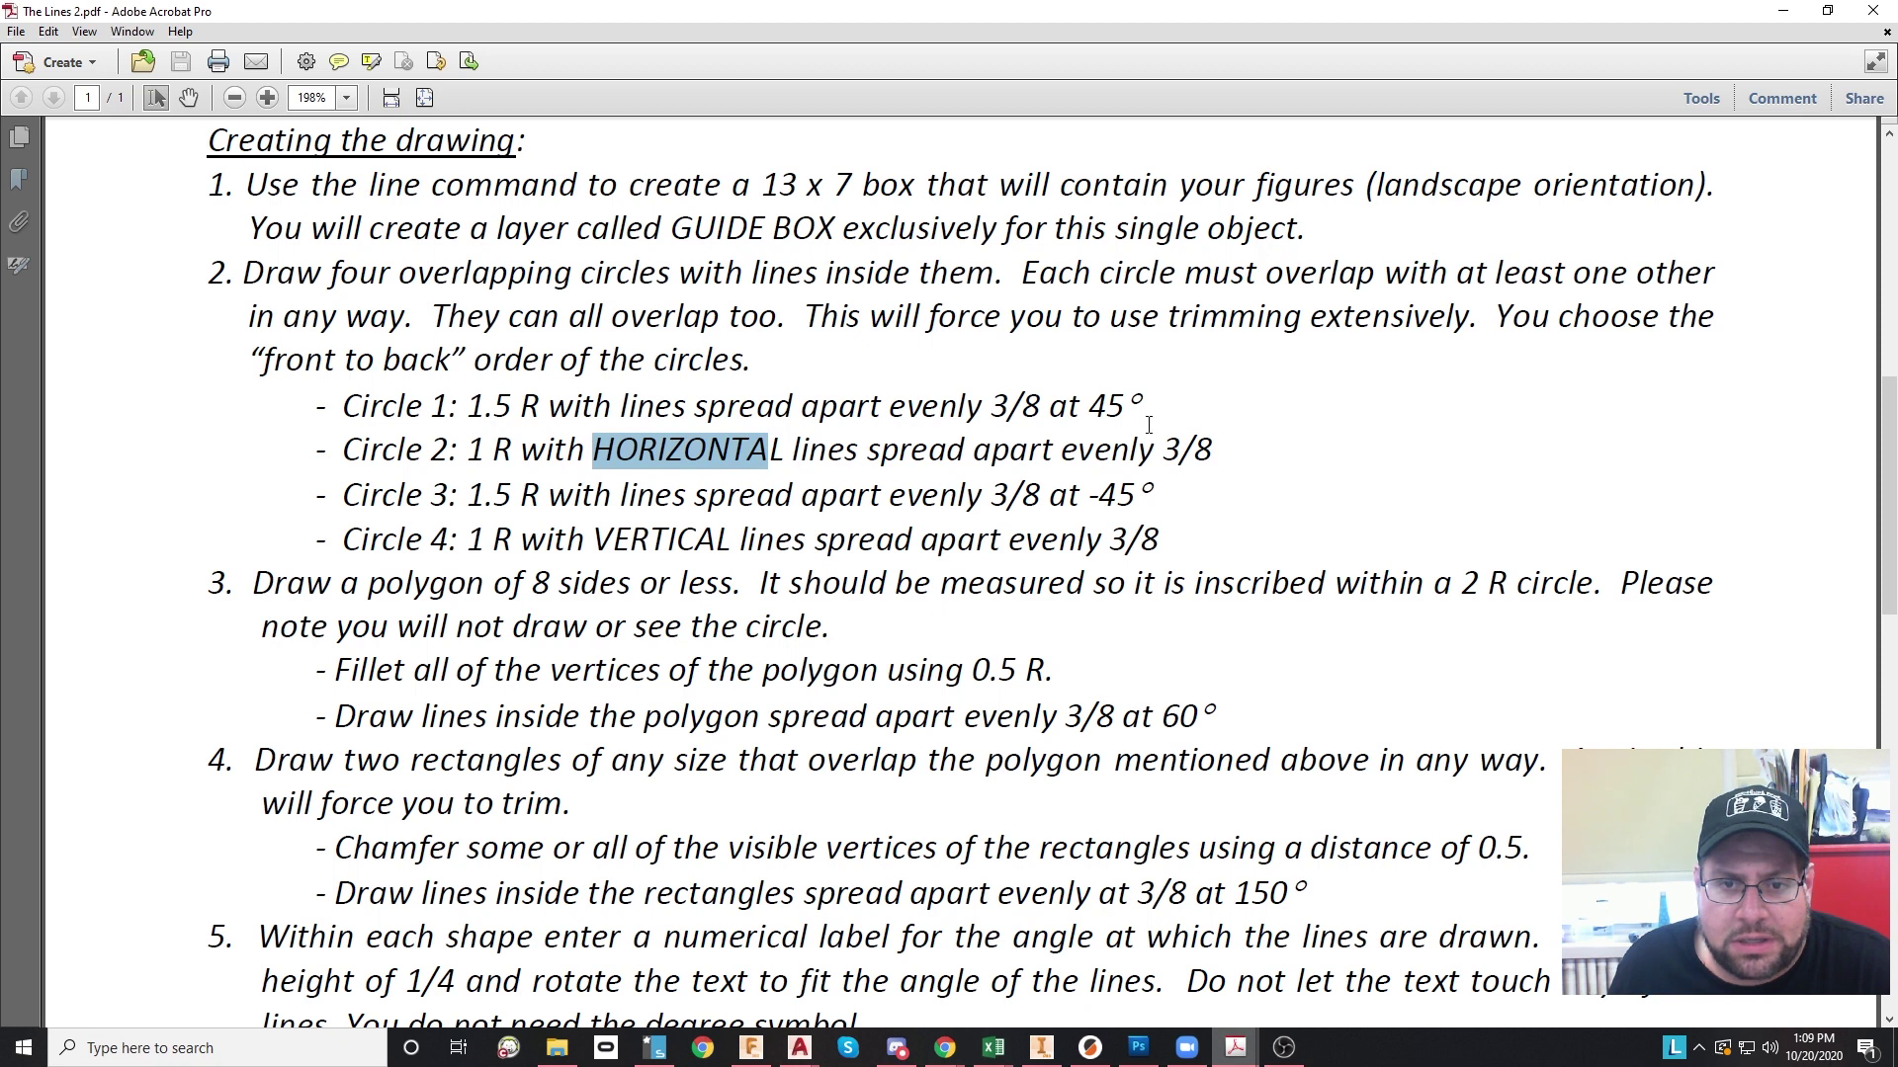
drag(633, 542, 805, 543)
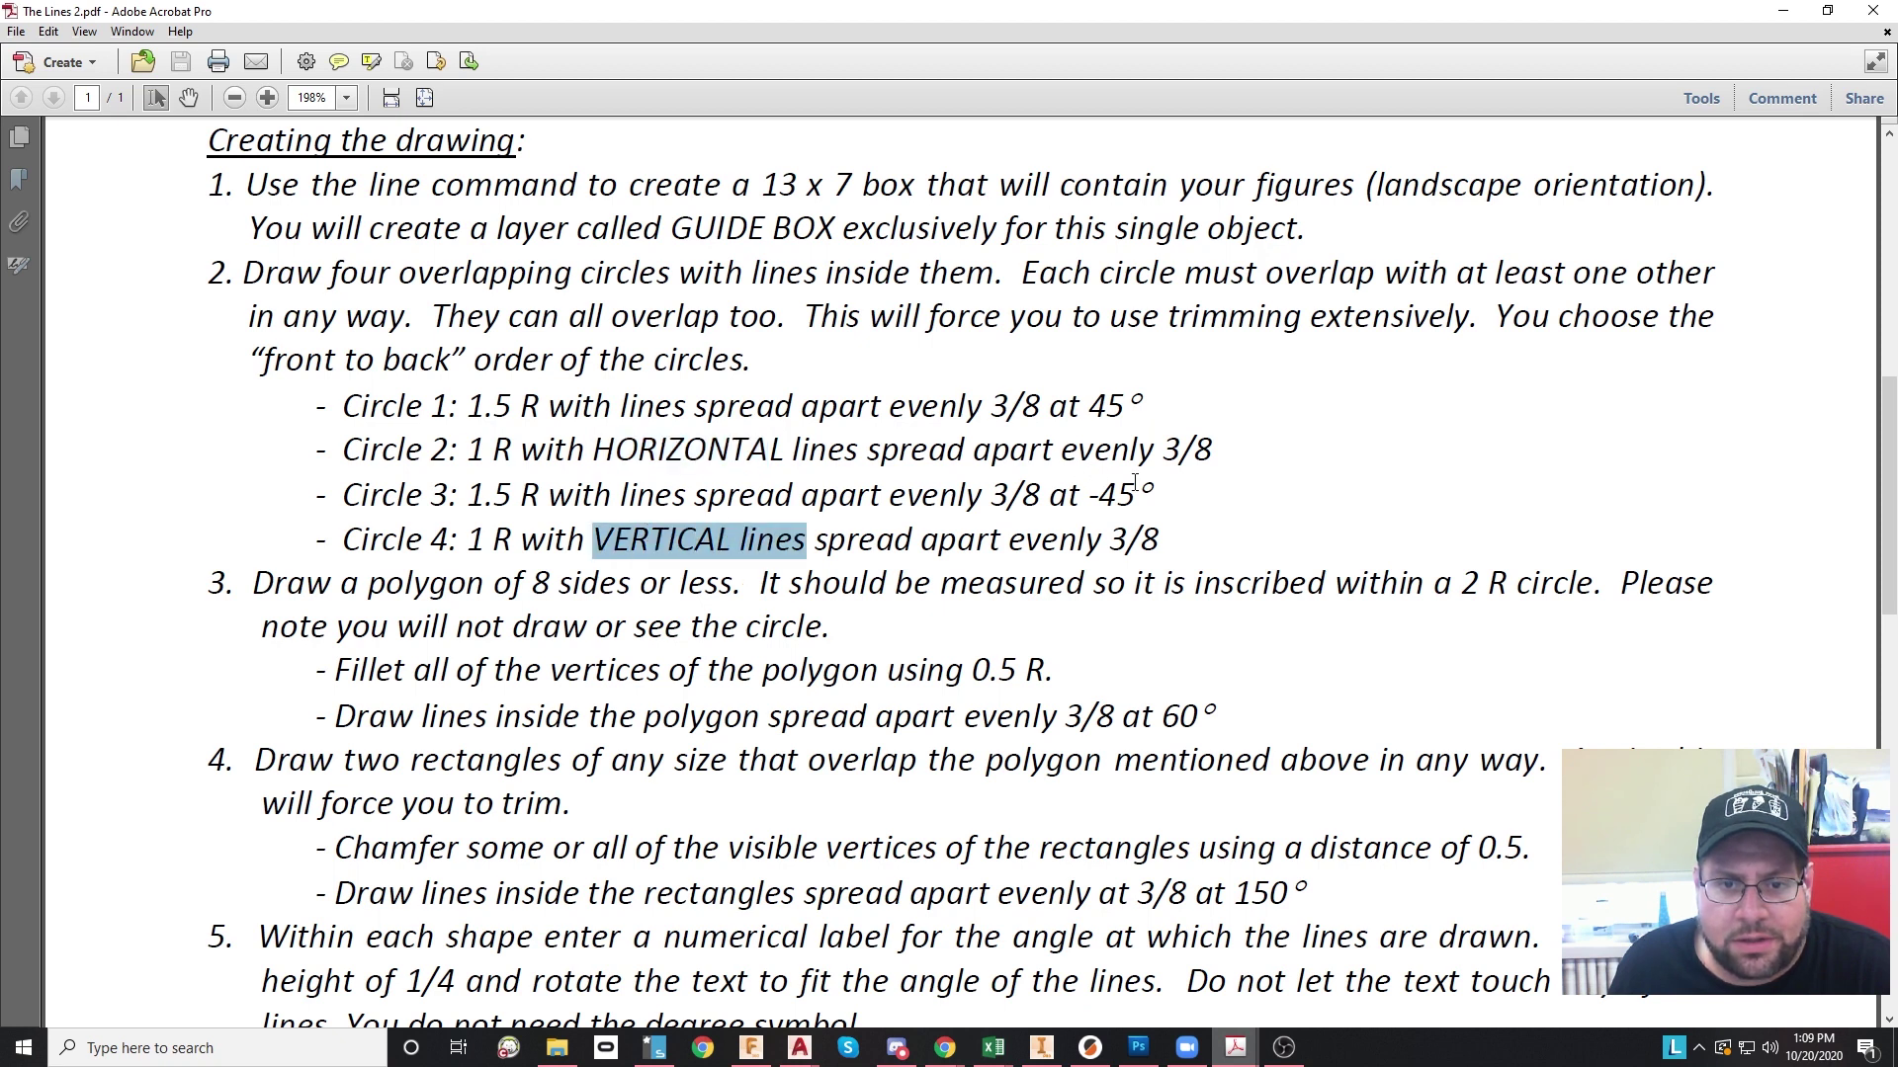
drag(1154, 496, 1086, 494)
drag(1146, 406, 1079, 407)
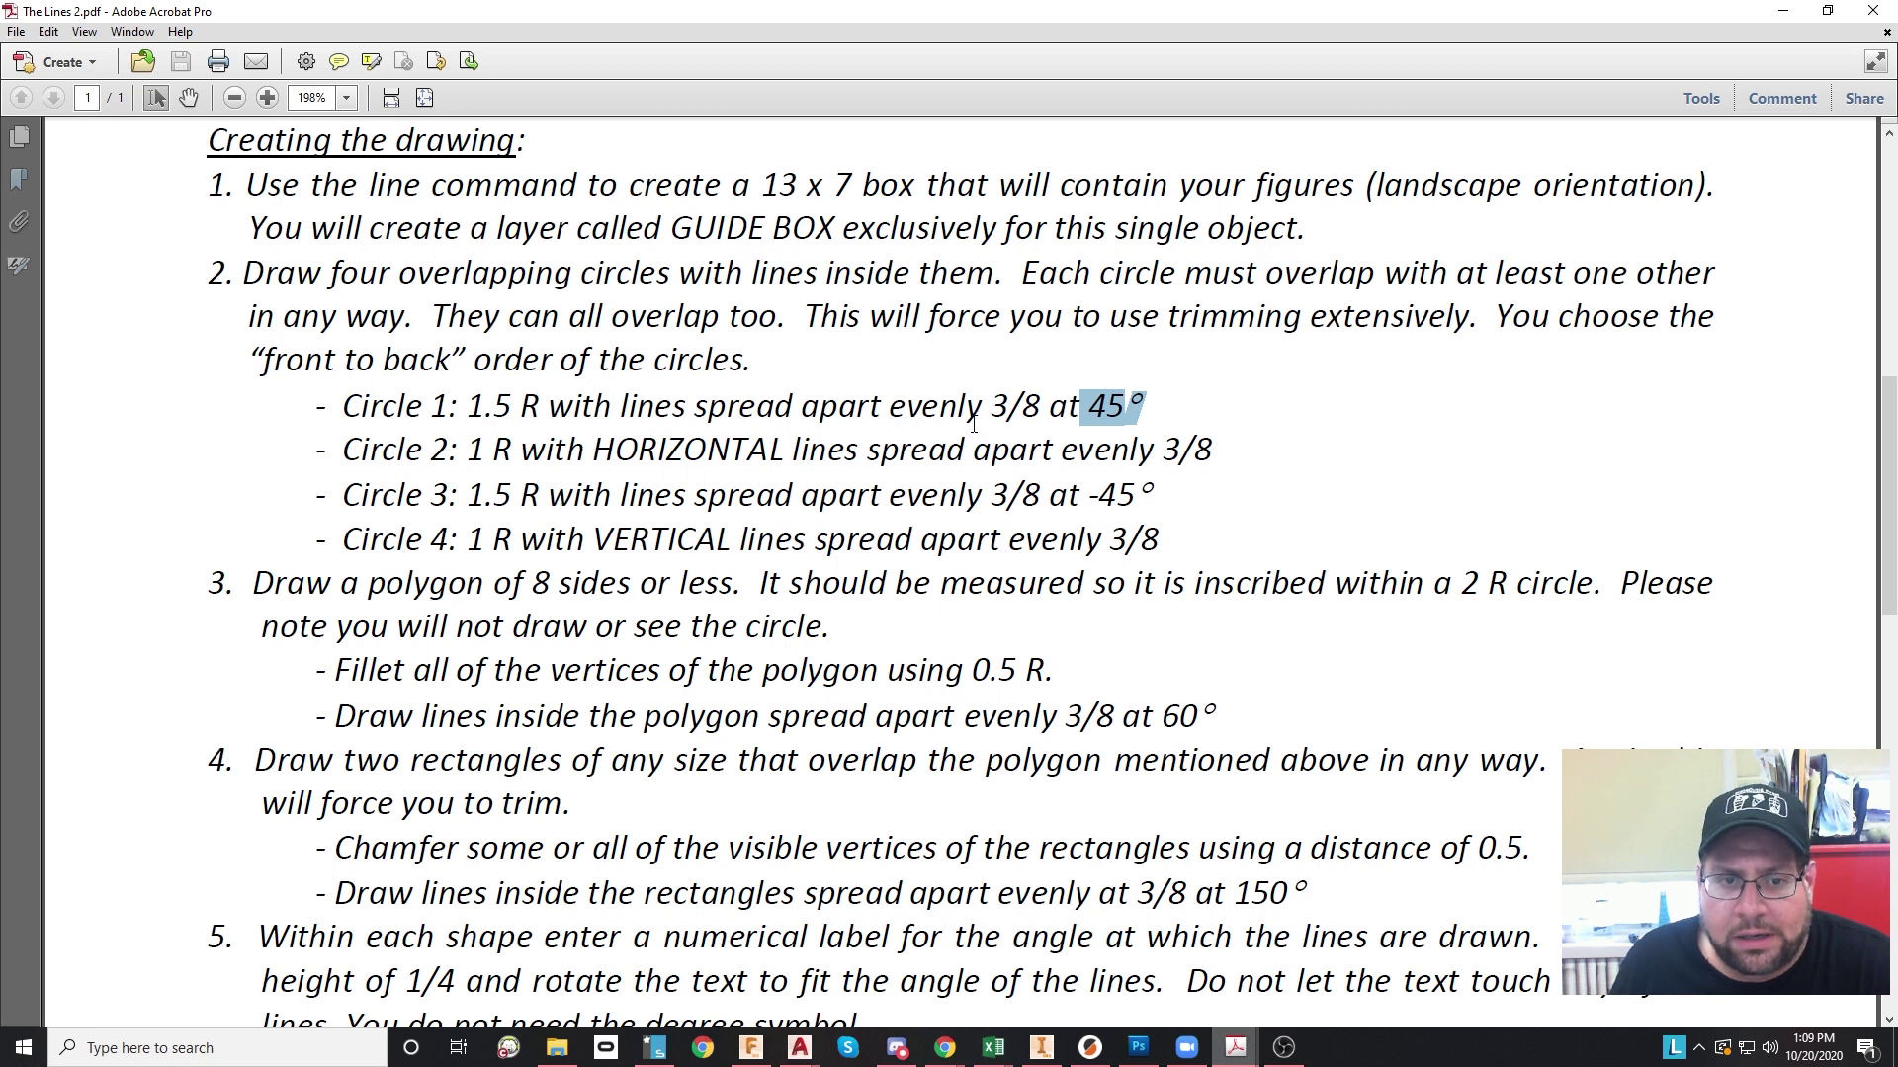
drag(1246, 457, 1163, 435)
click(1186, 546)
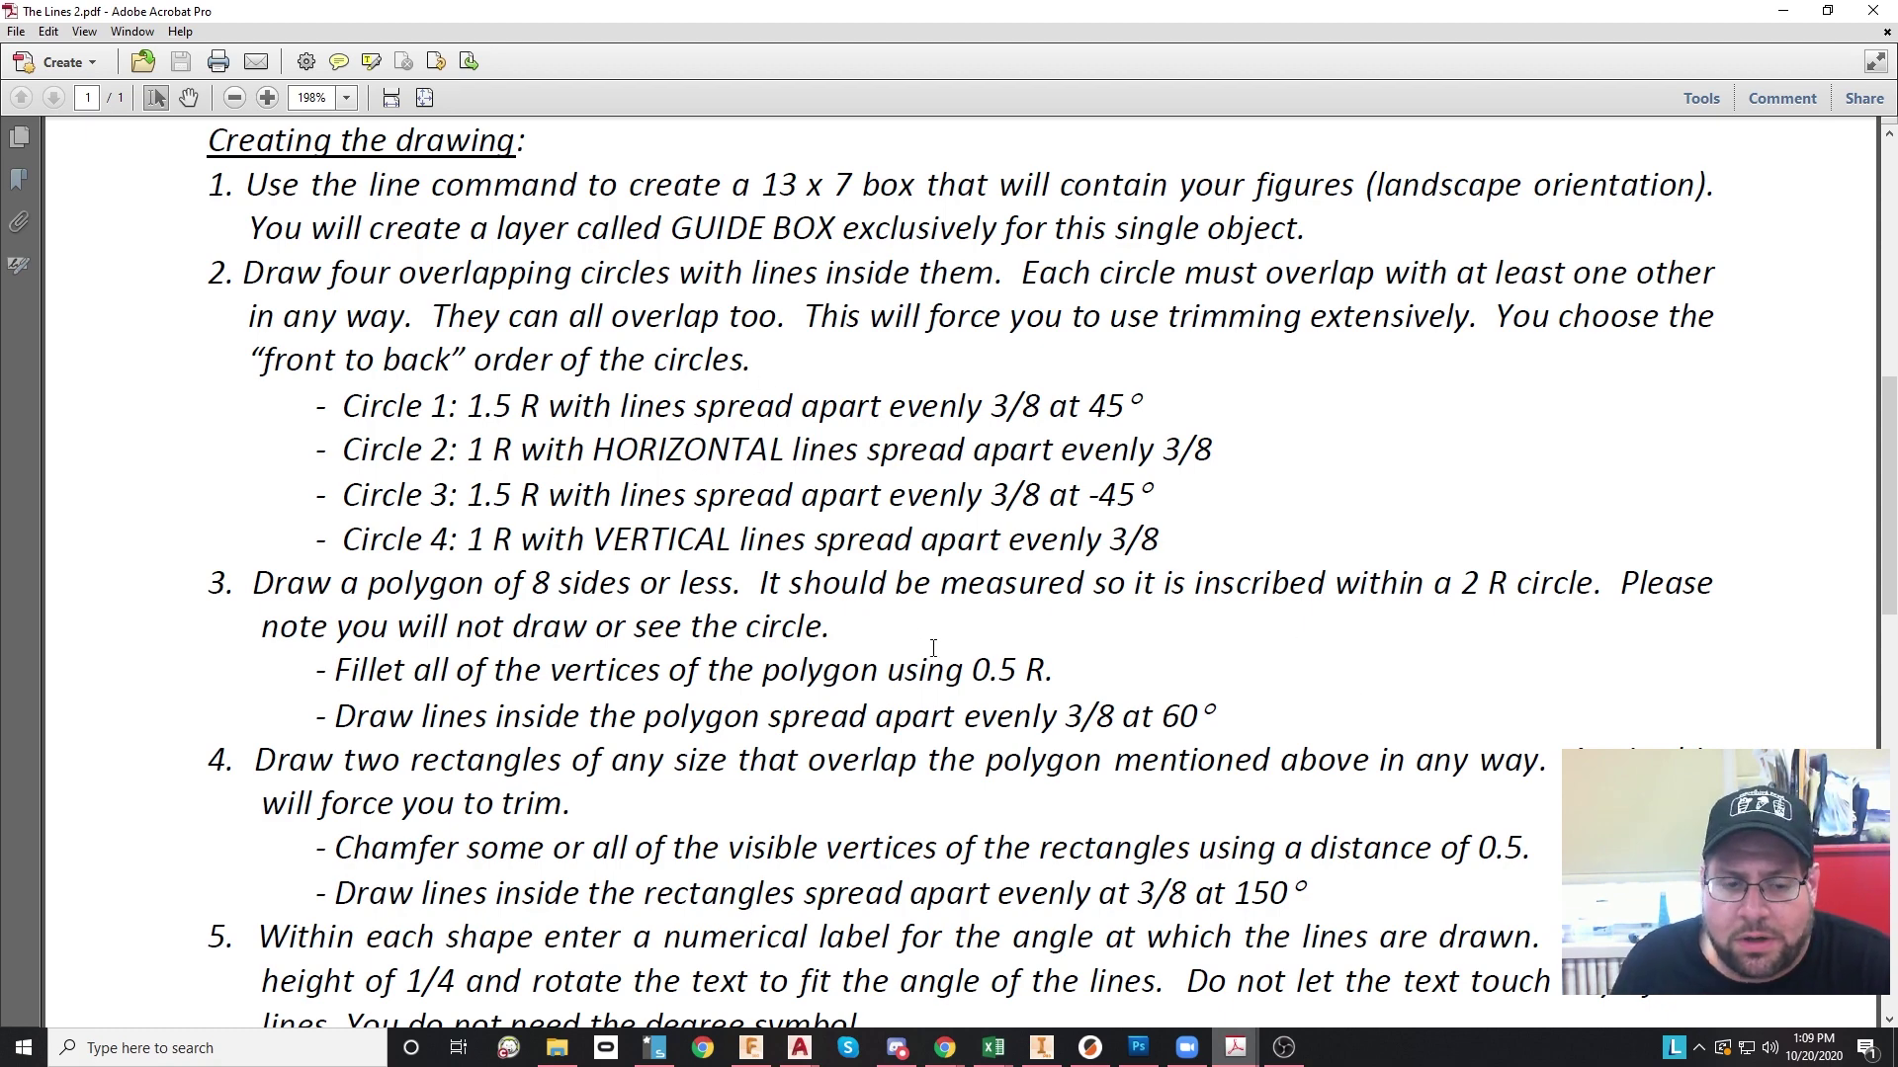
Step: Review the example drawing, the instruction on the viewport border and the paragraph about arranging the shapes uniquely
scroll(931, 649, down, 8)
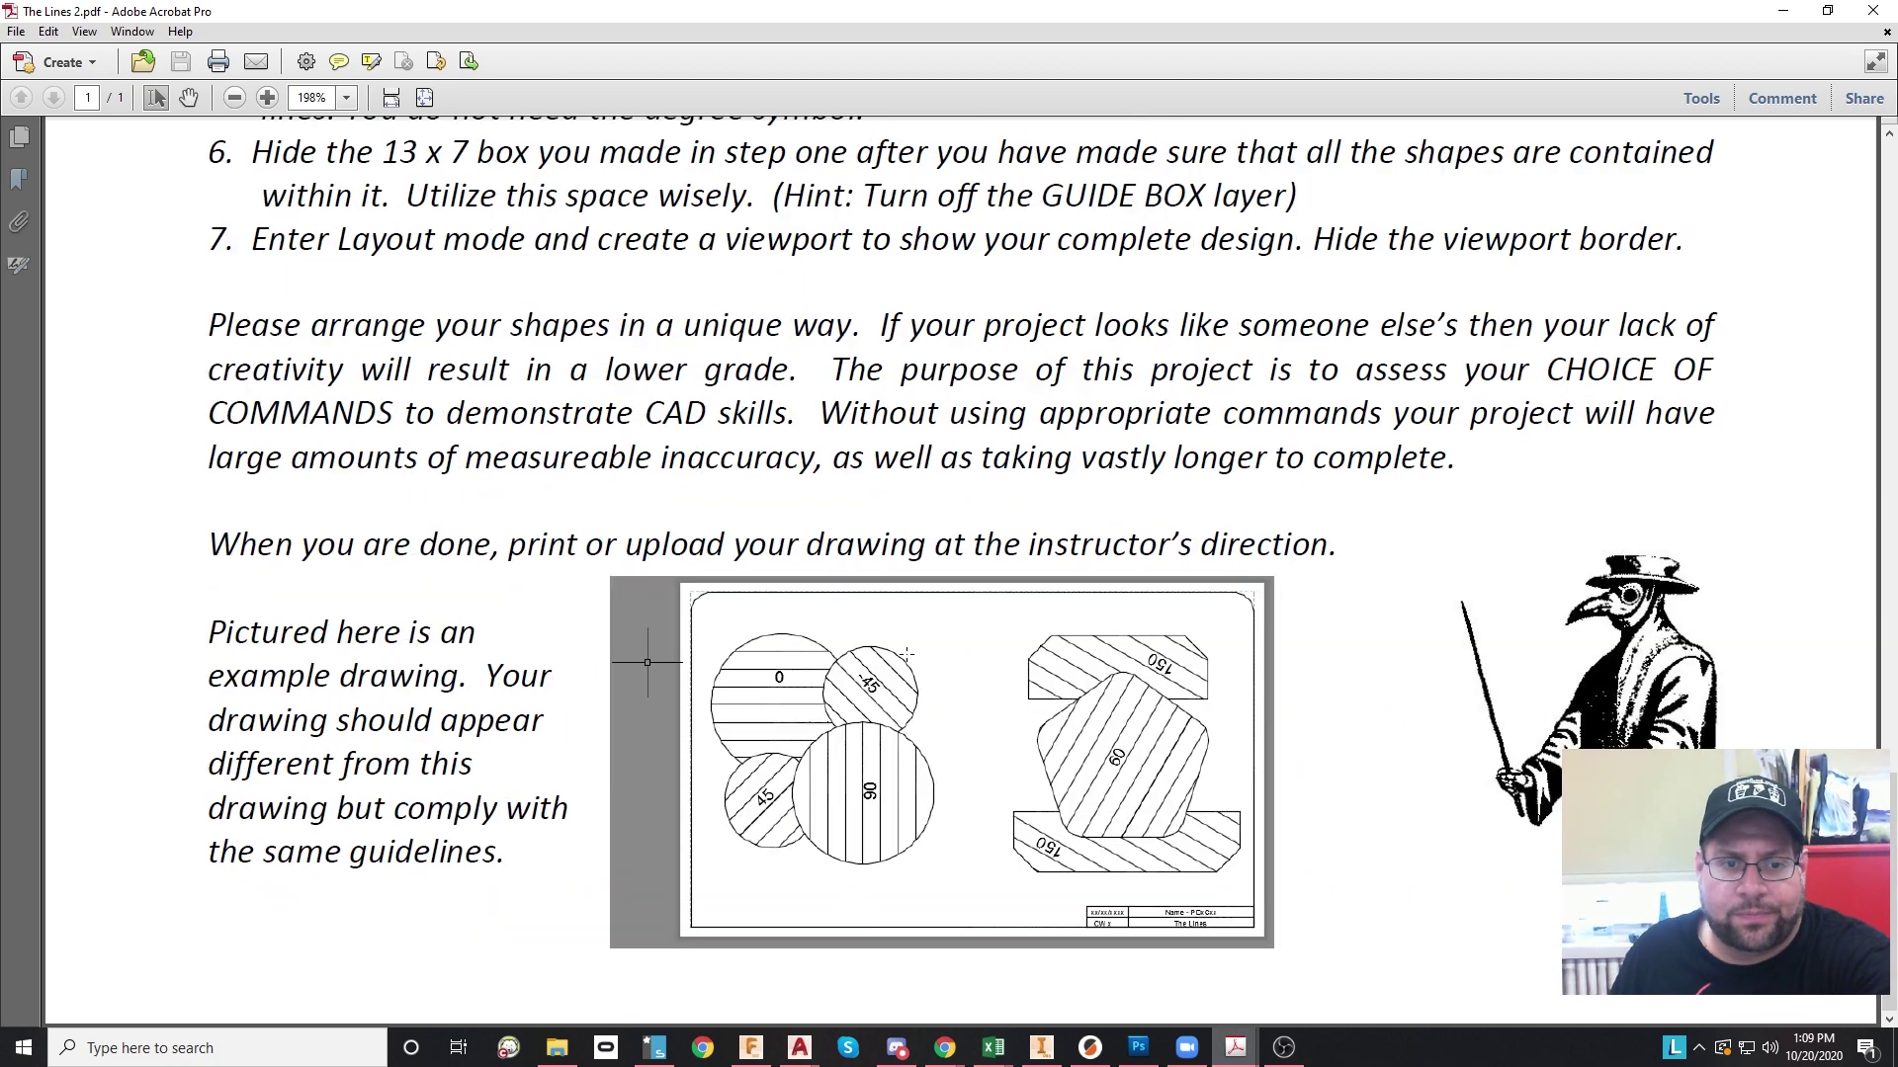
scroll(927, 734, up, 15)
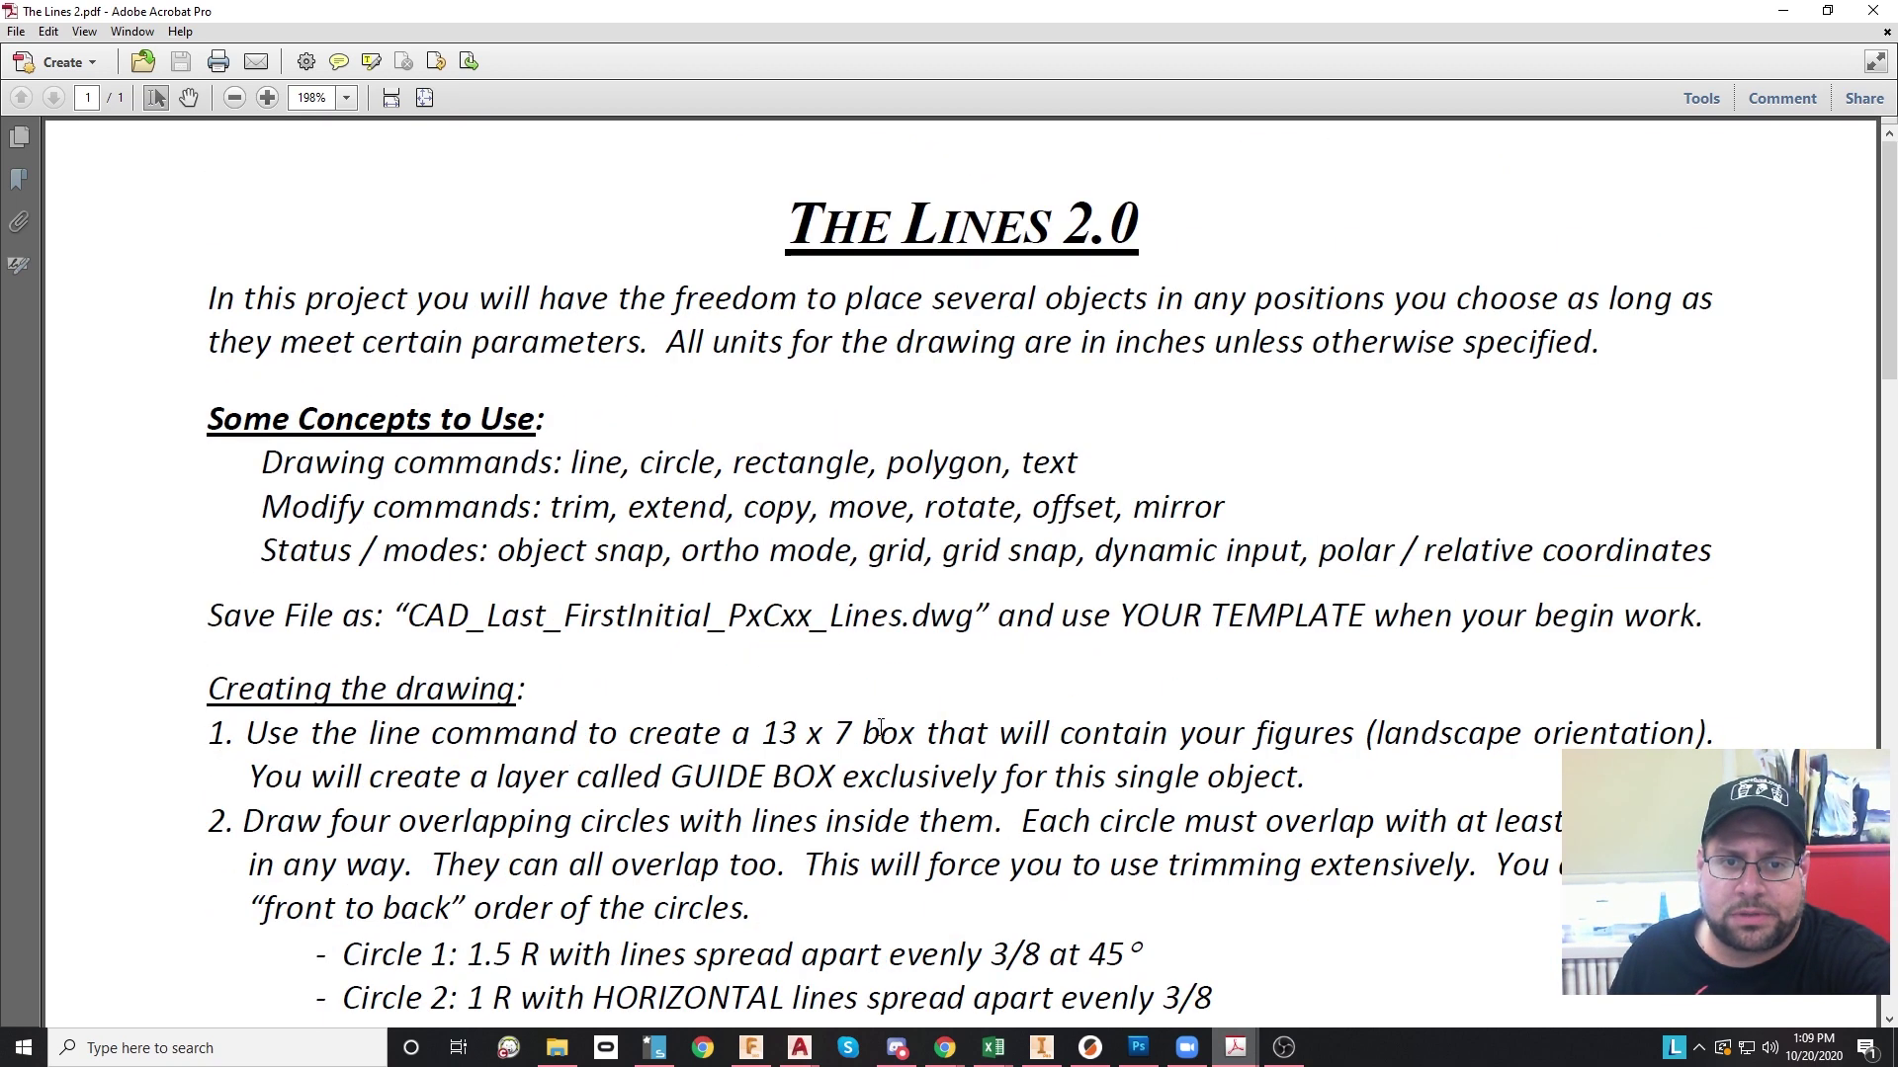
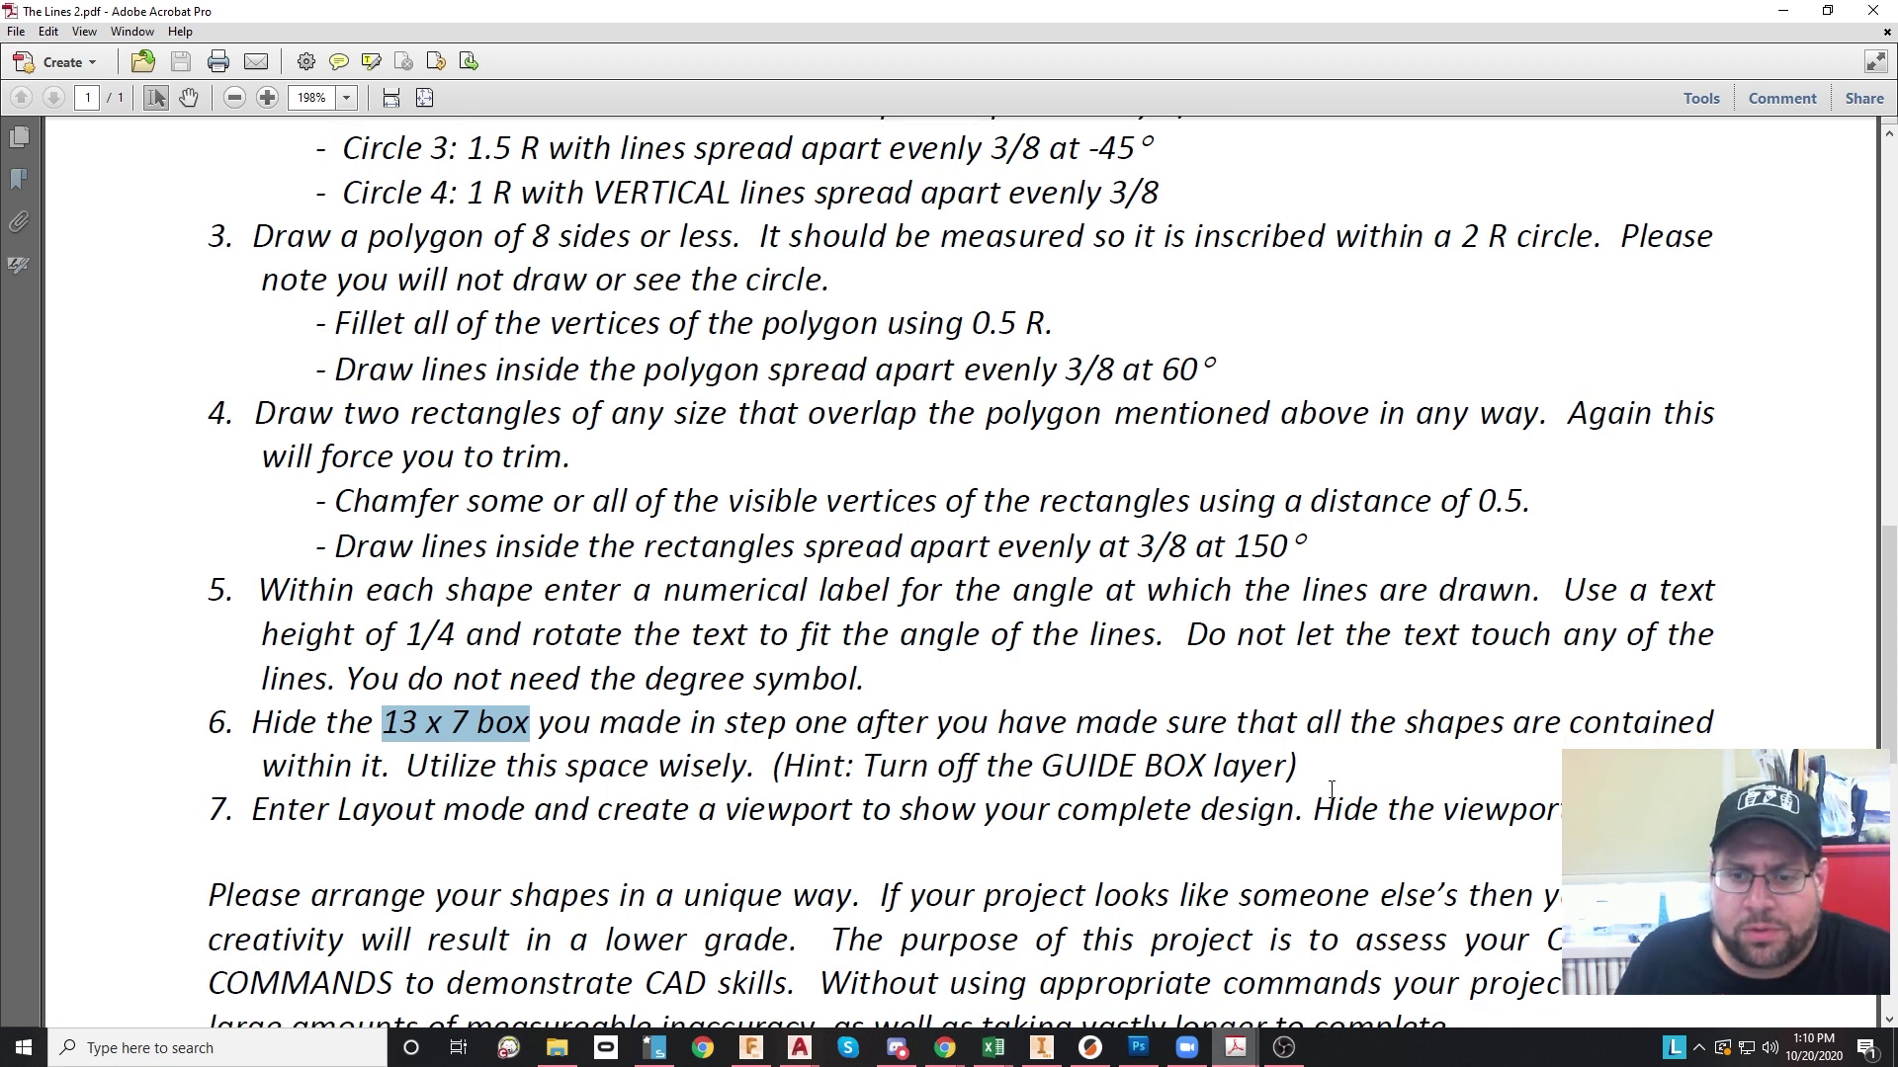
drag(1567, 814, 1315, 832)
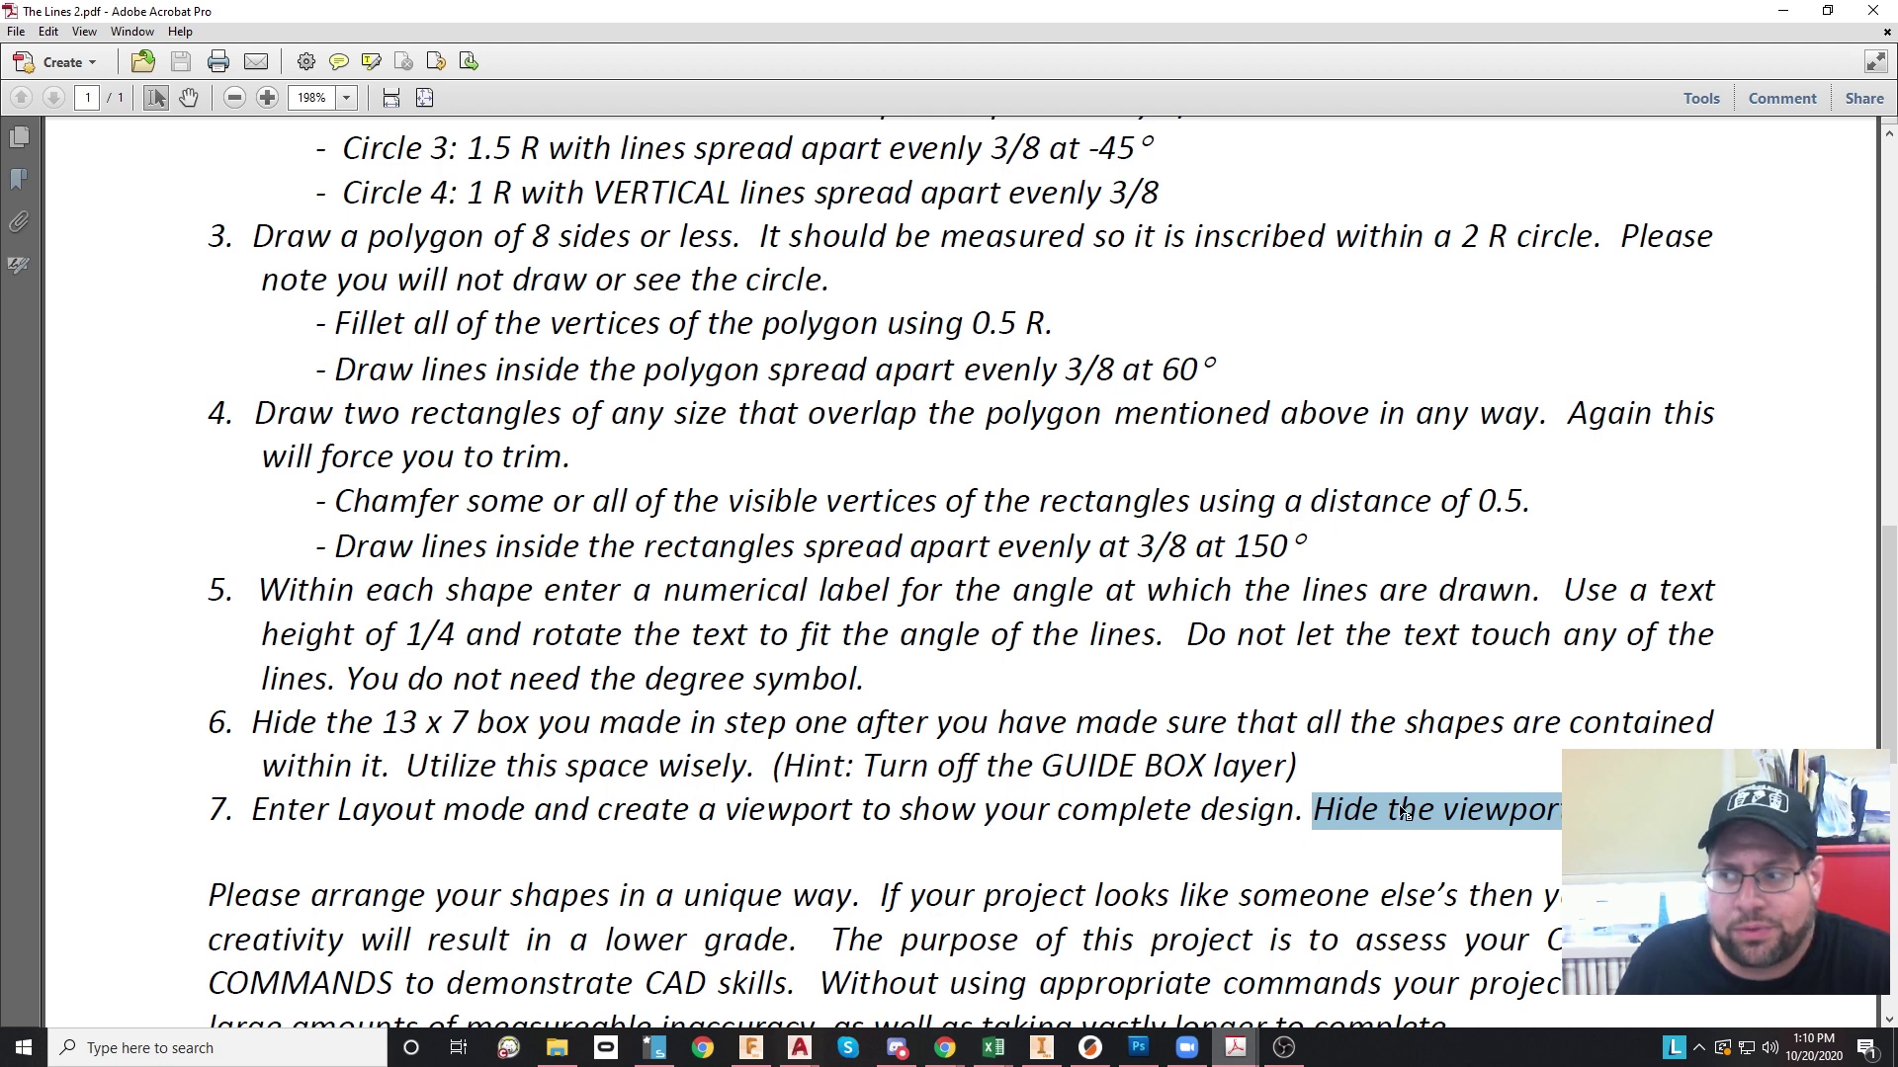
scroll(1413, 815, down, 3)
scroll(1429, 783, down, 8)
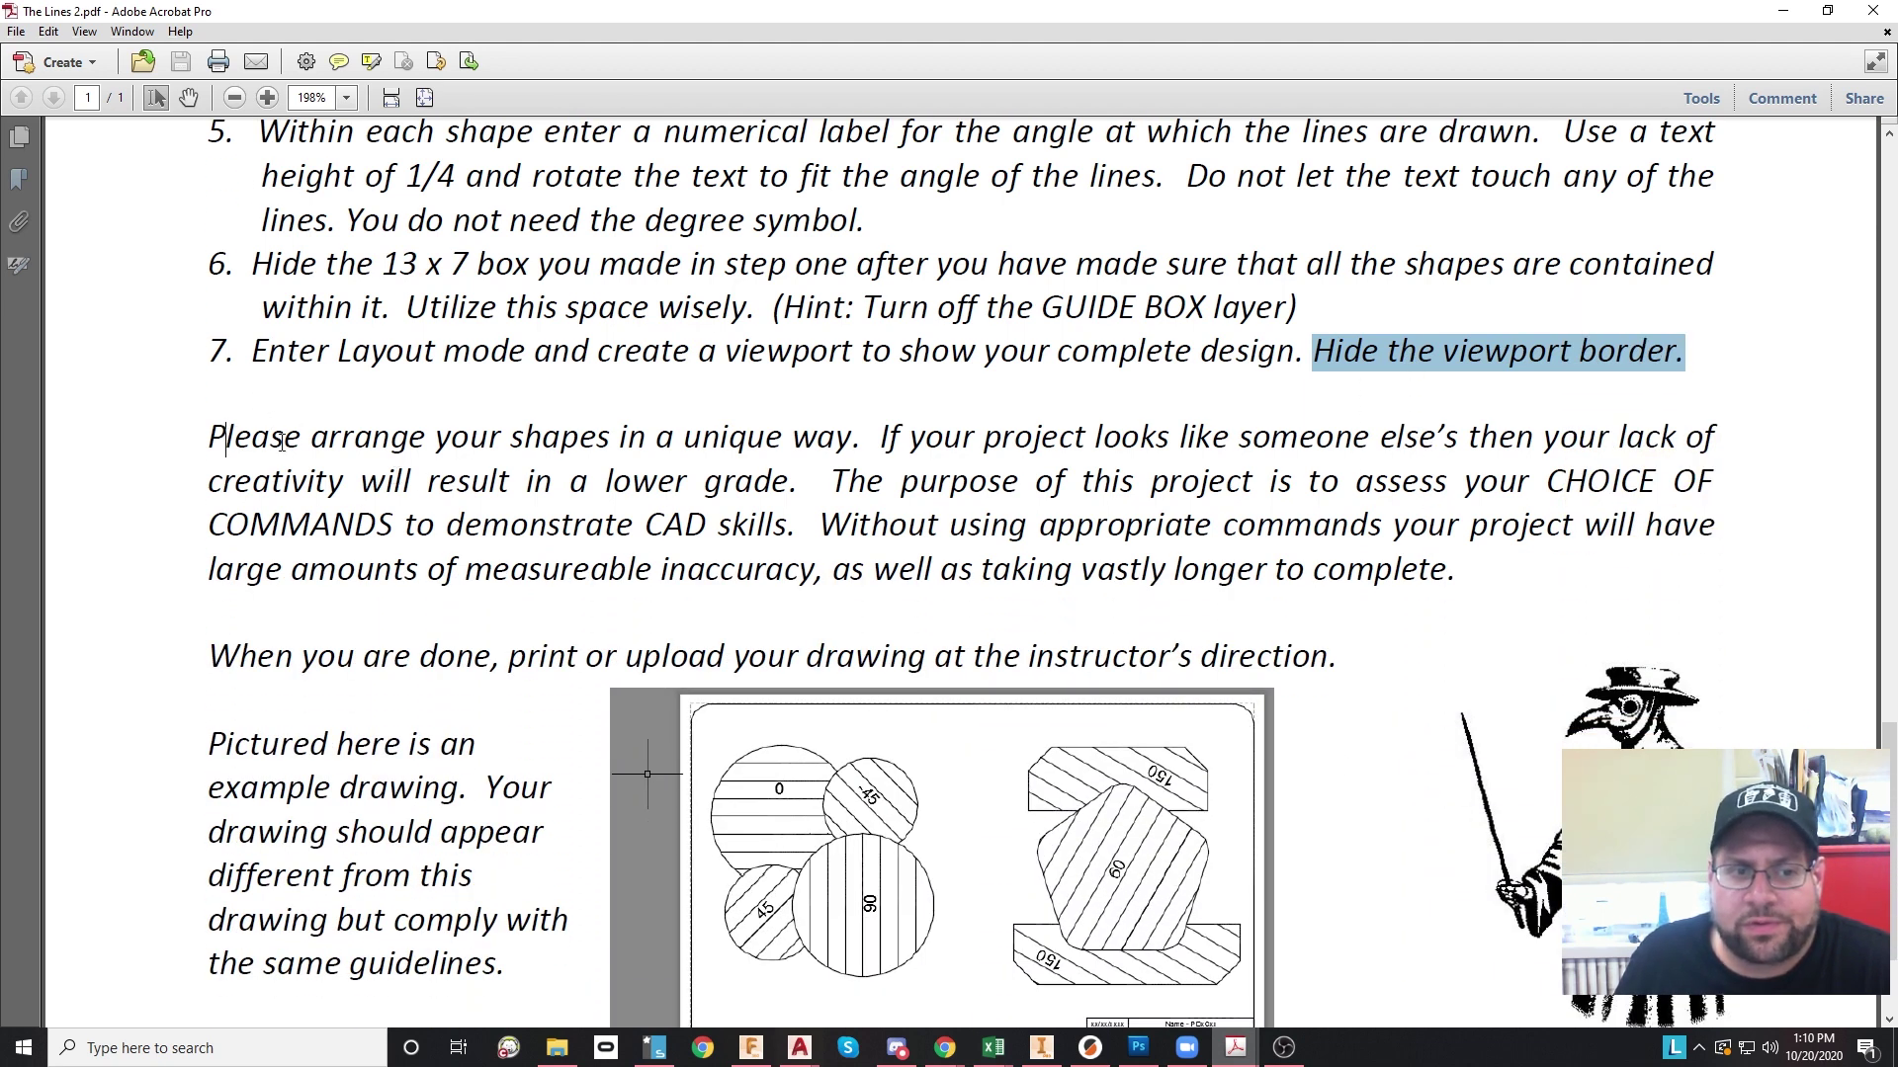
drag(281, 442, 1164, 531)
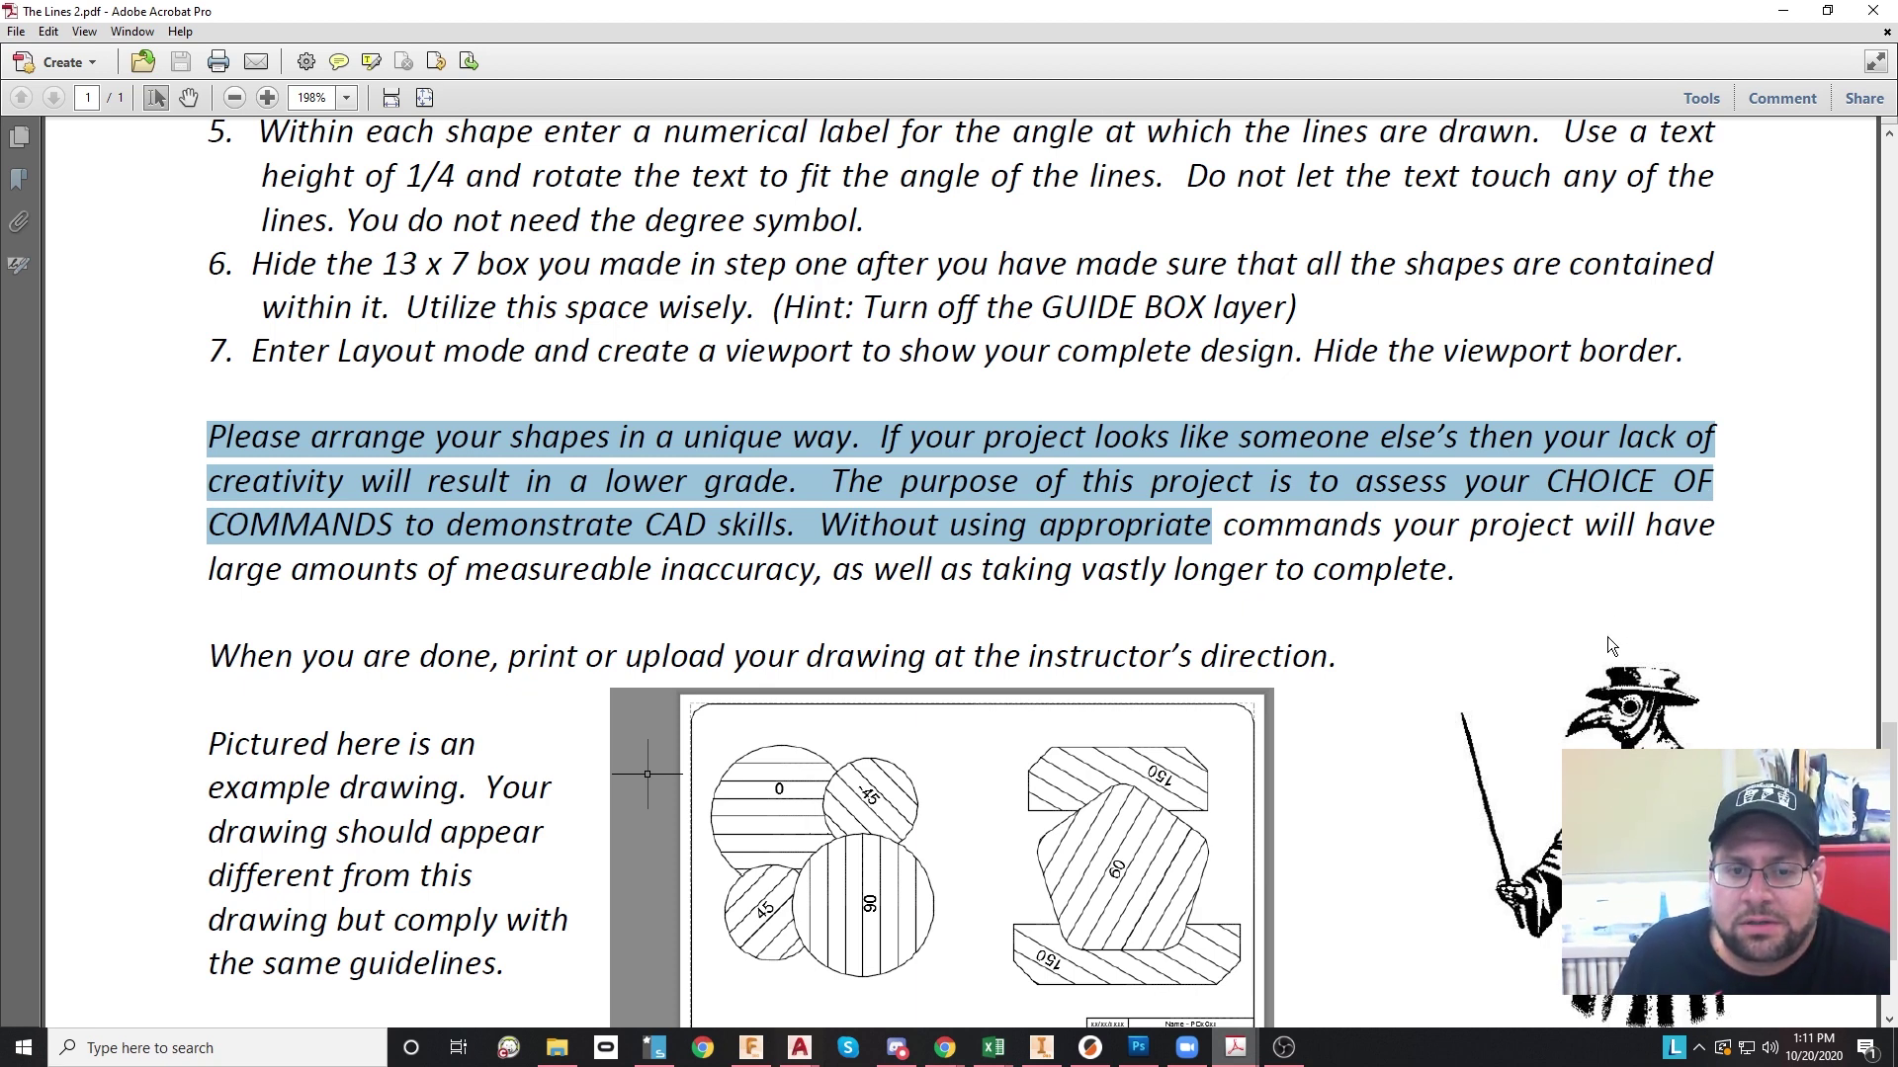
scroll(1238, 964, down, 1)
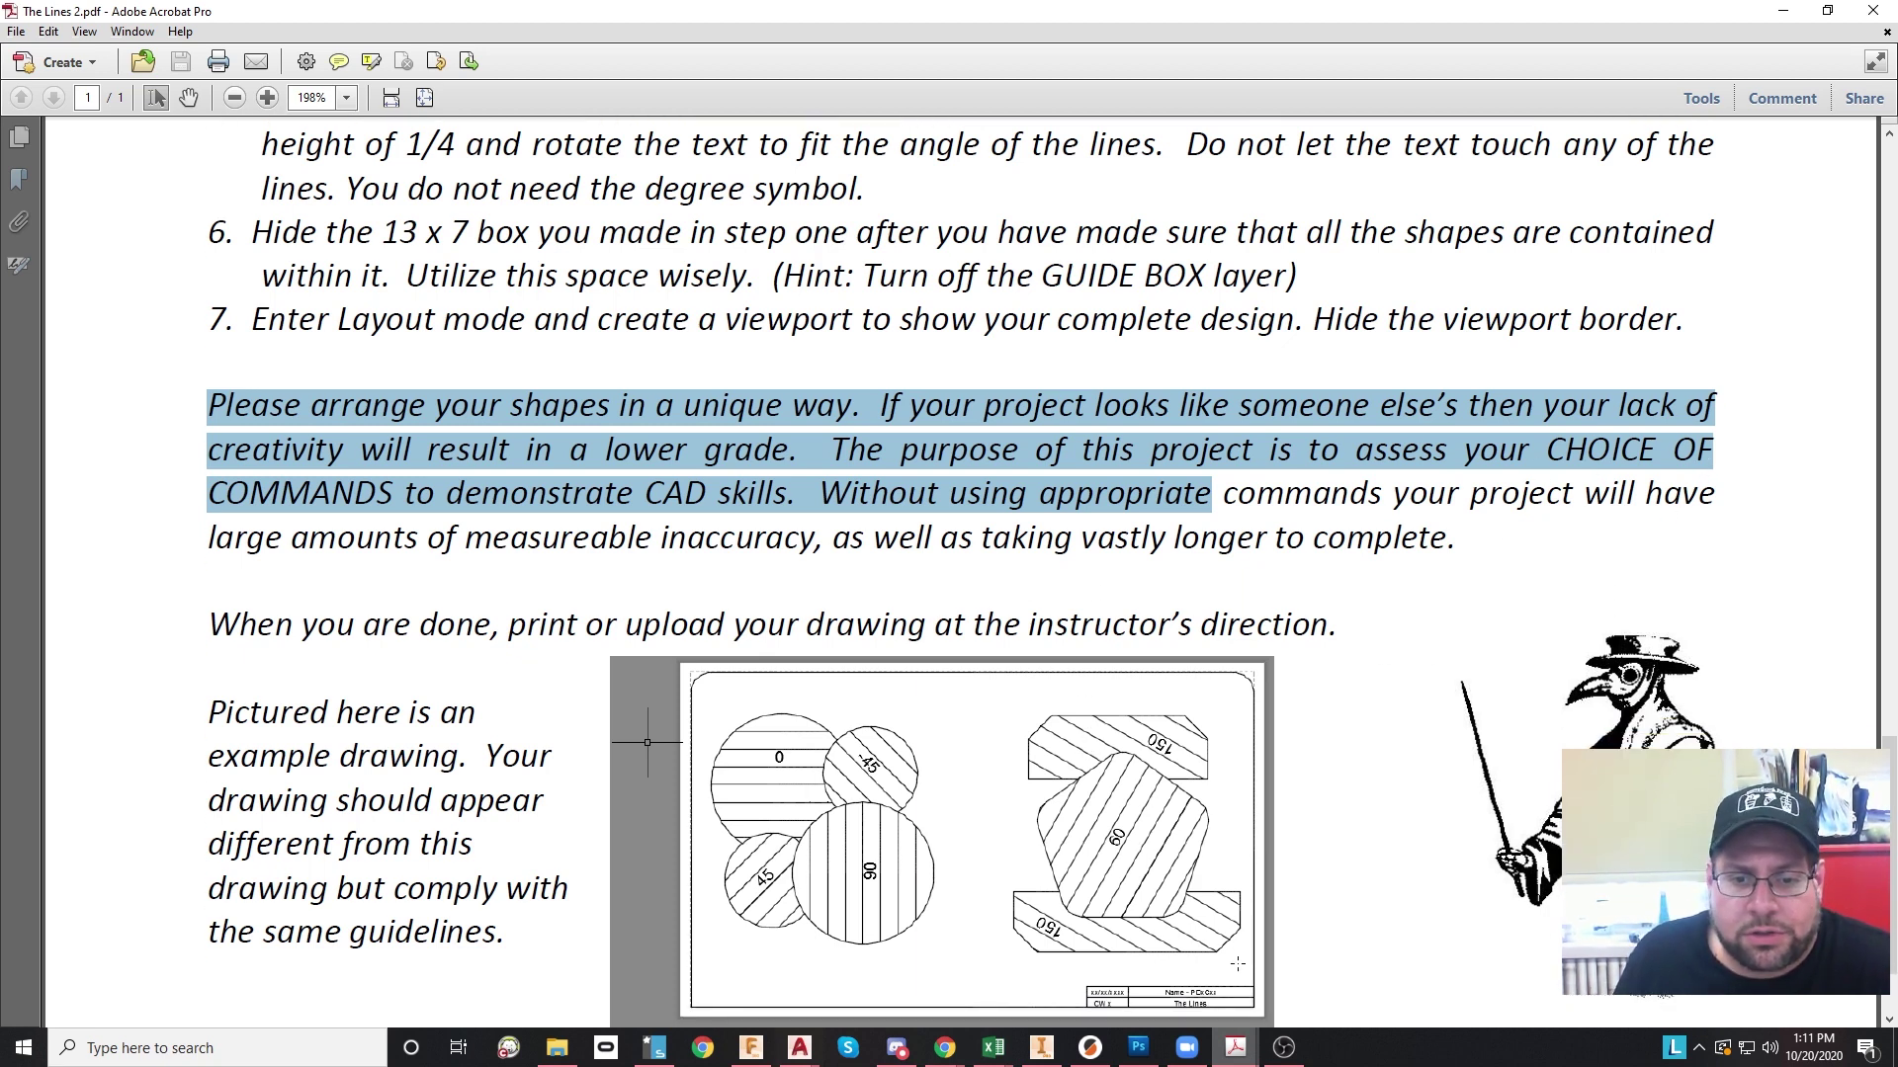
scroll(908, 863, down, 2)
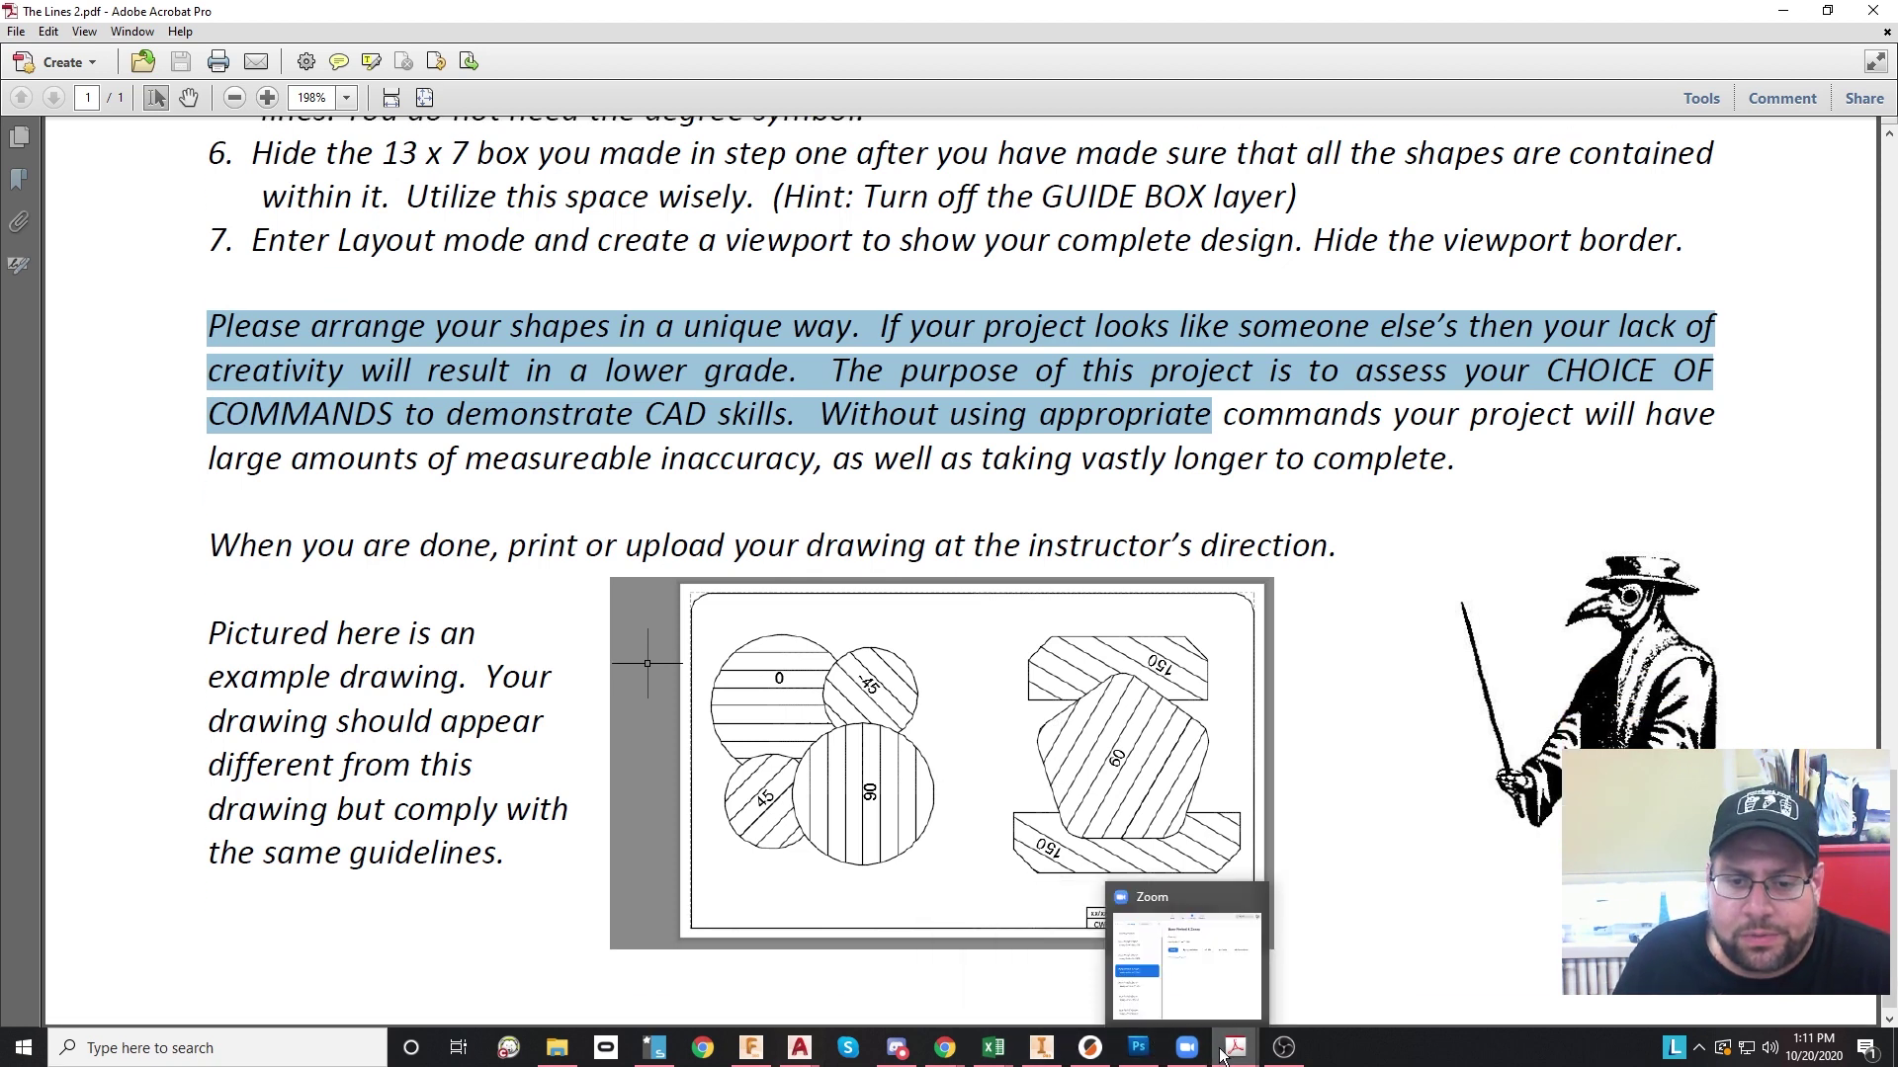
Step: Switch to AutoCAD and show the model space of the Drawing11 drawing
mouse_move(1259, 1059)
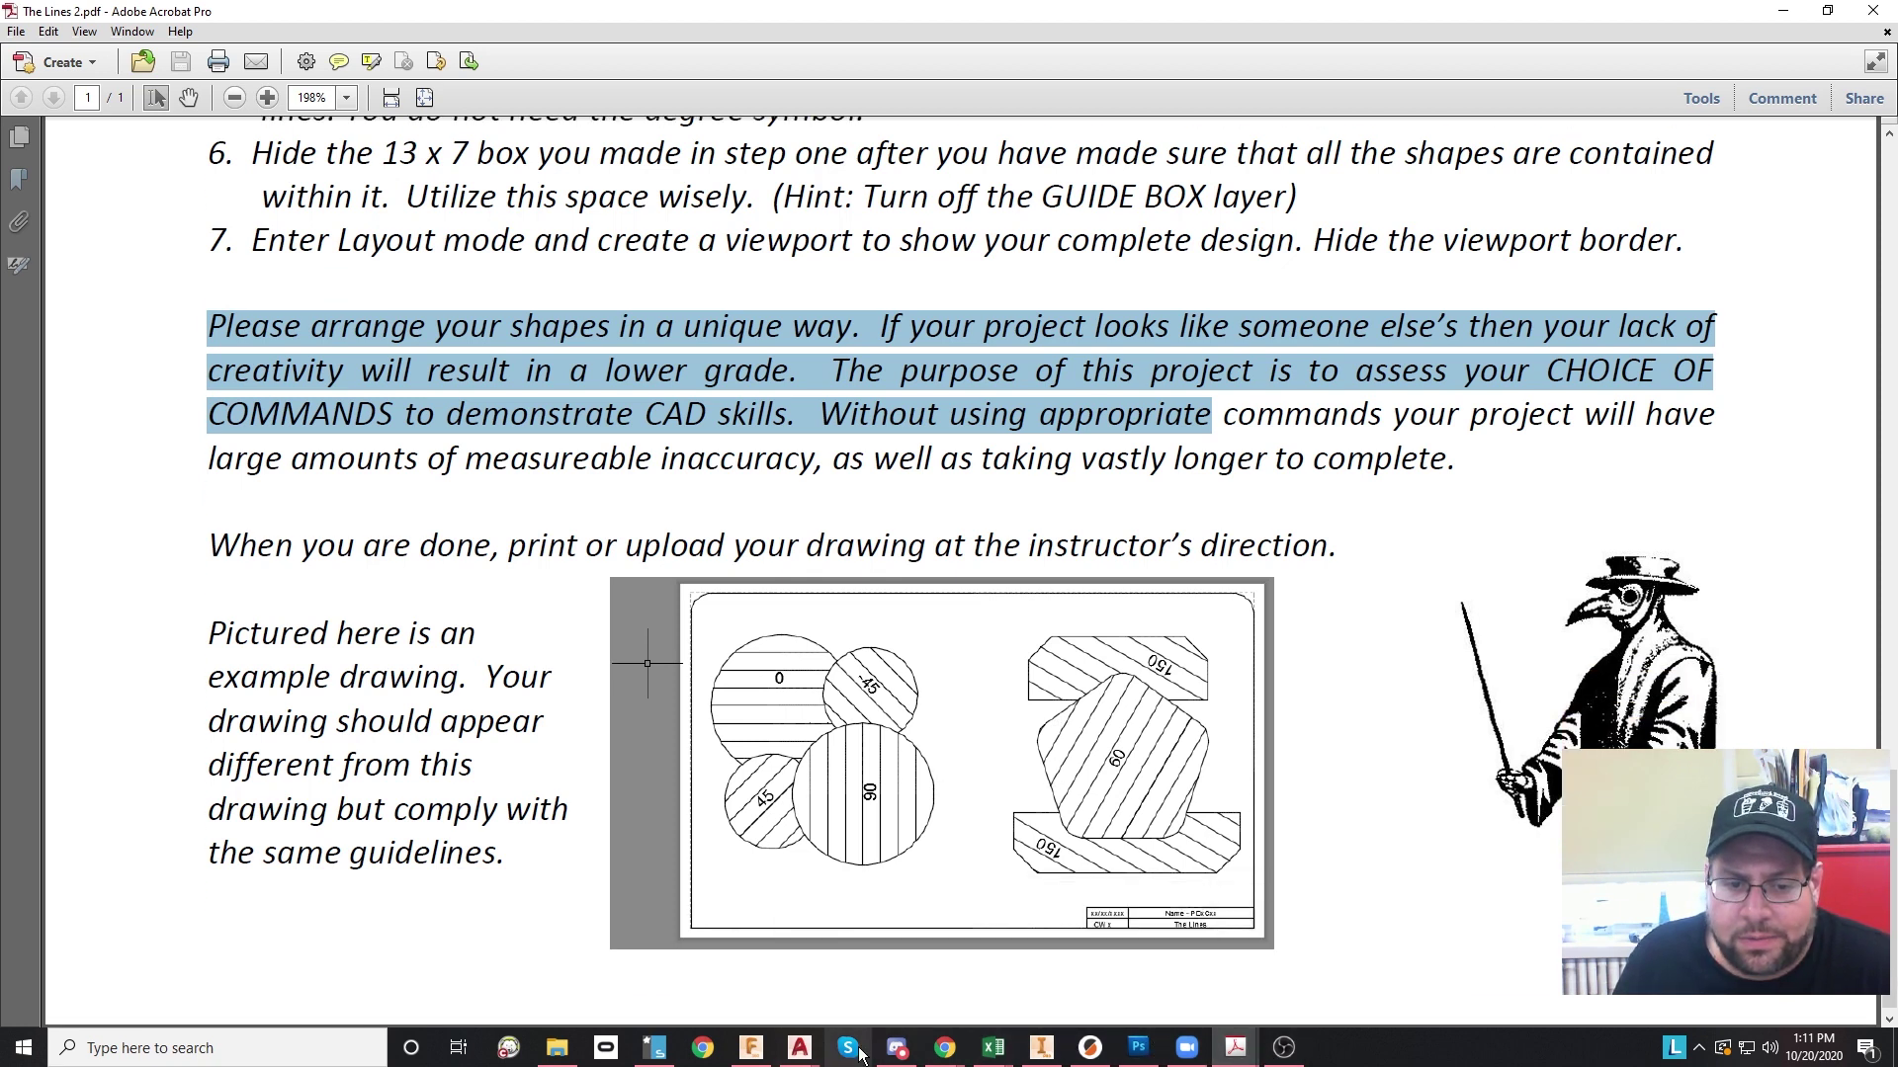
mouse_move(800, 1047)
click(1618, 995)
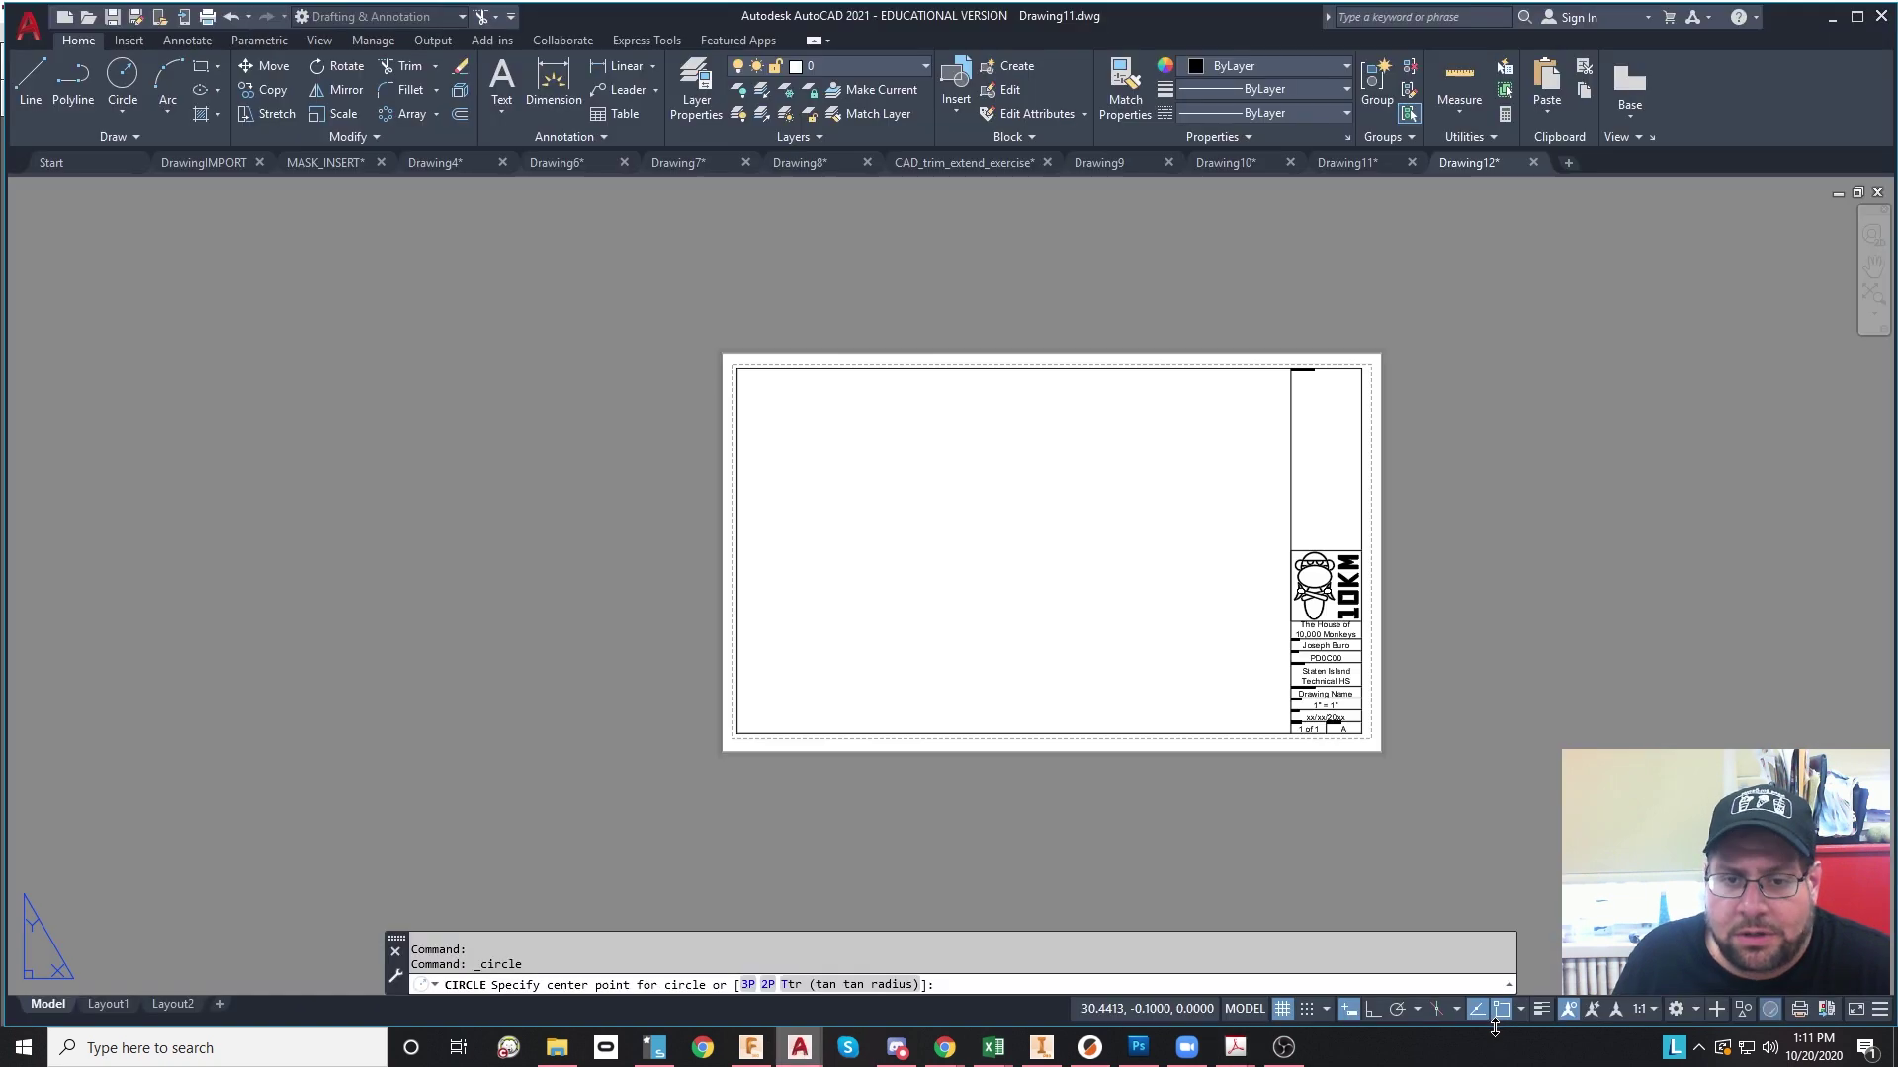
click(47, 1004)
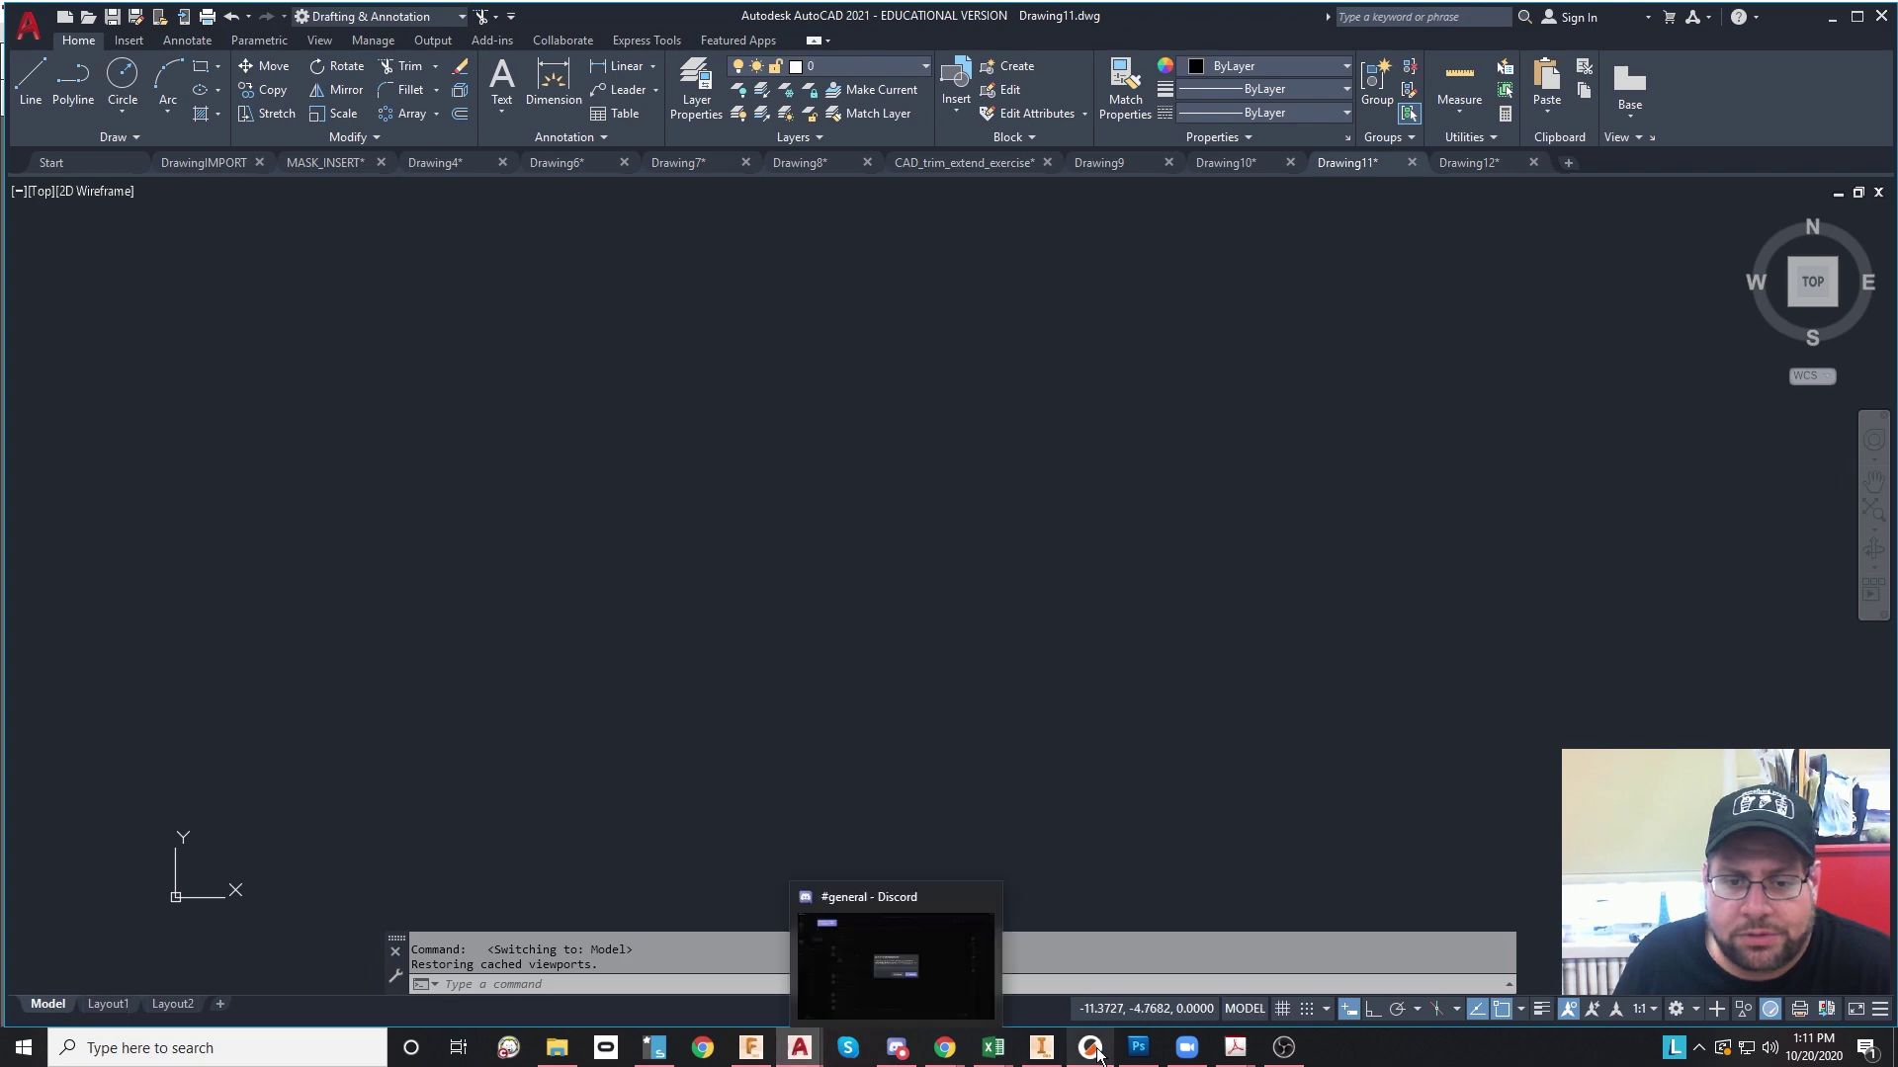
mouse_move(1276, 1059)
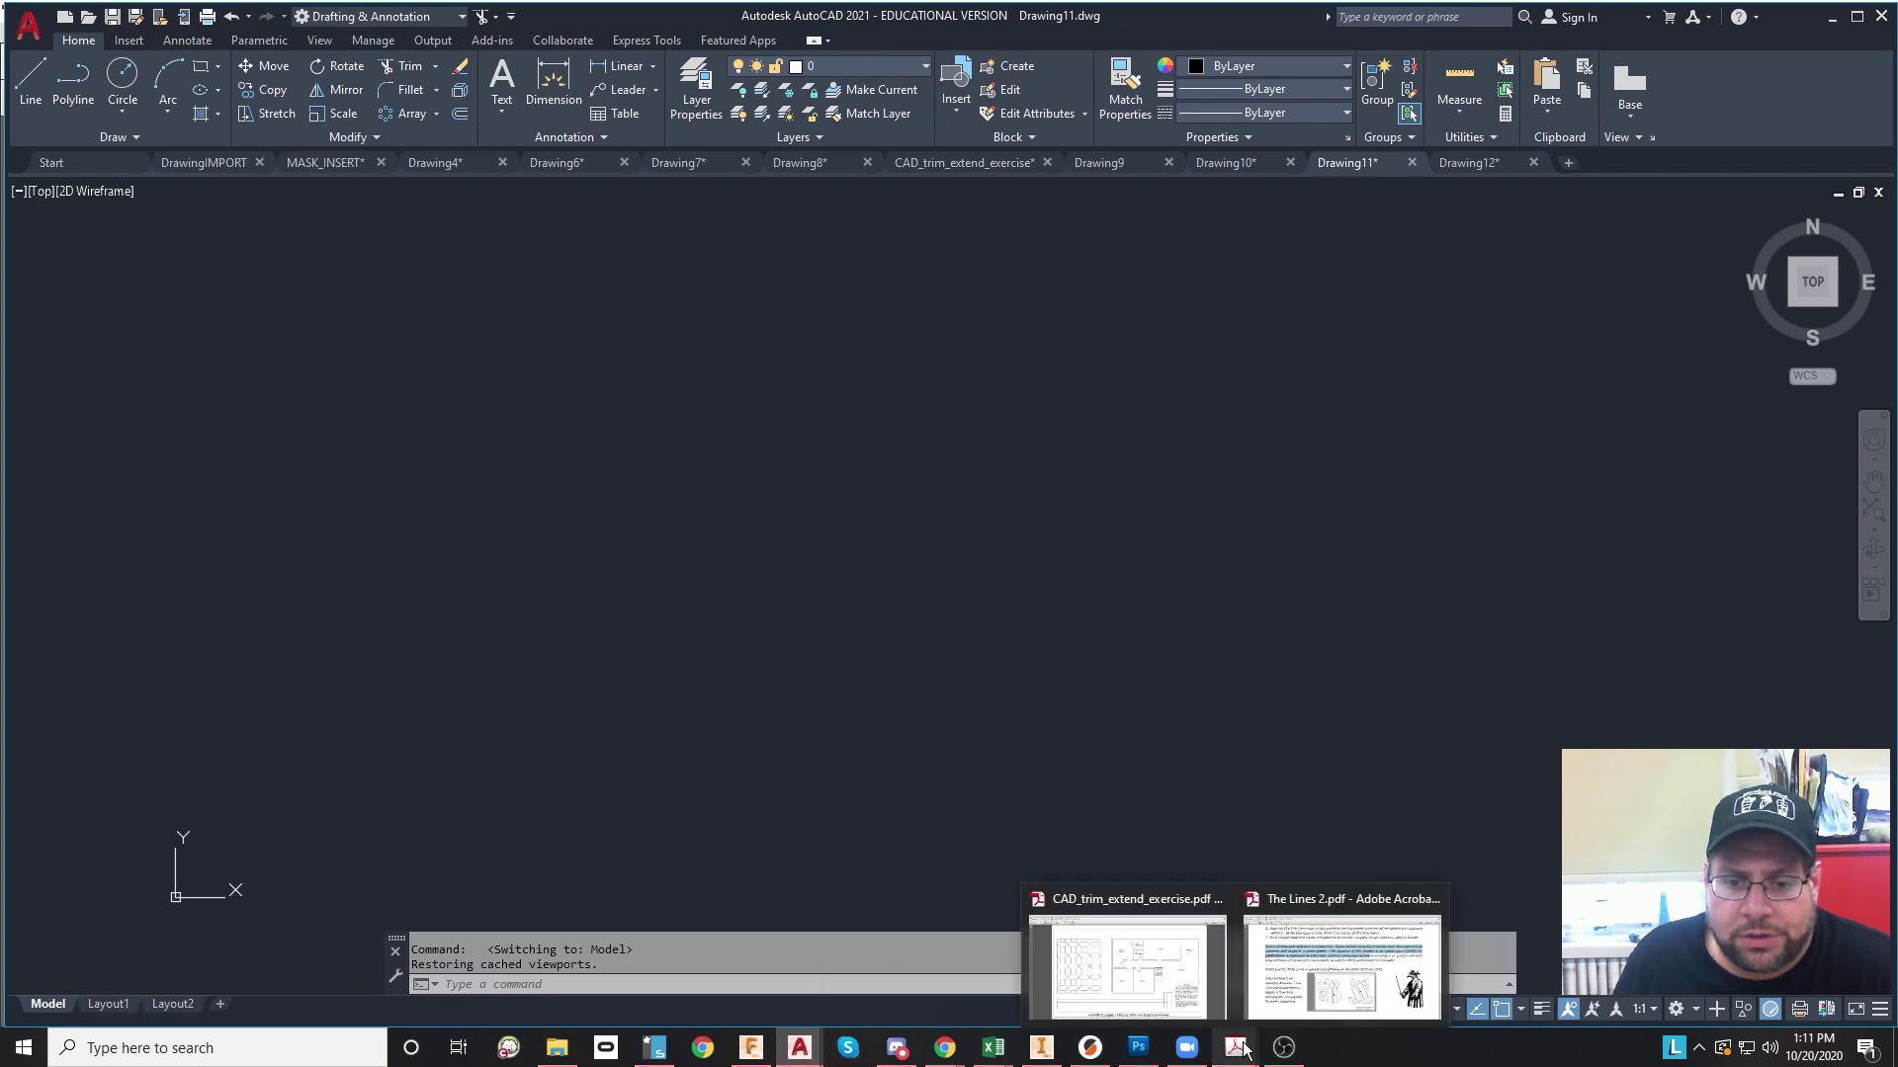
Step: Check the requirements for the guide box and circles in The Lines 2 PDF and switch to Drawing12 in AutoCAD
click(1284, 1013)
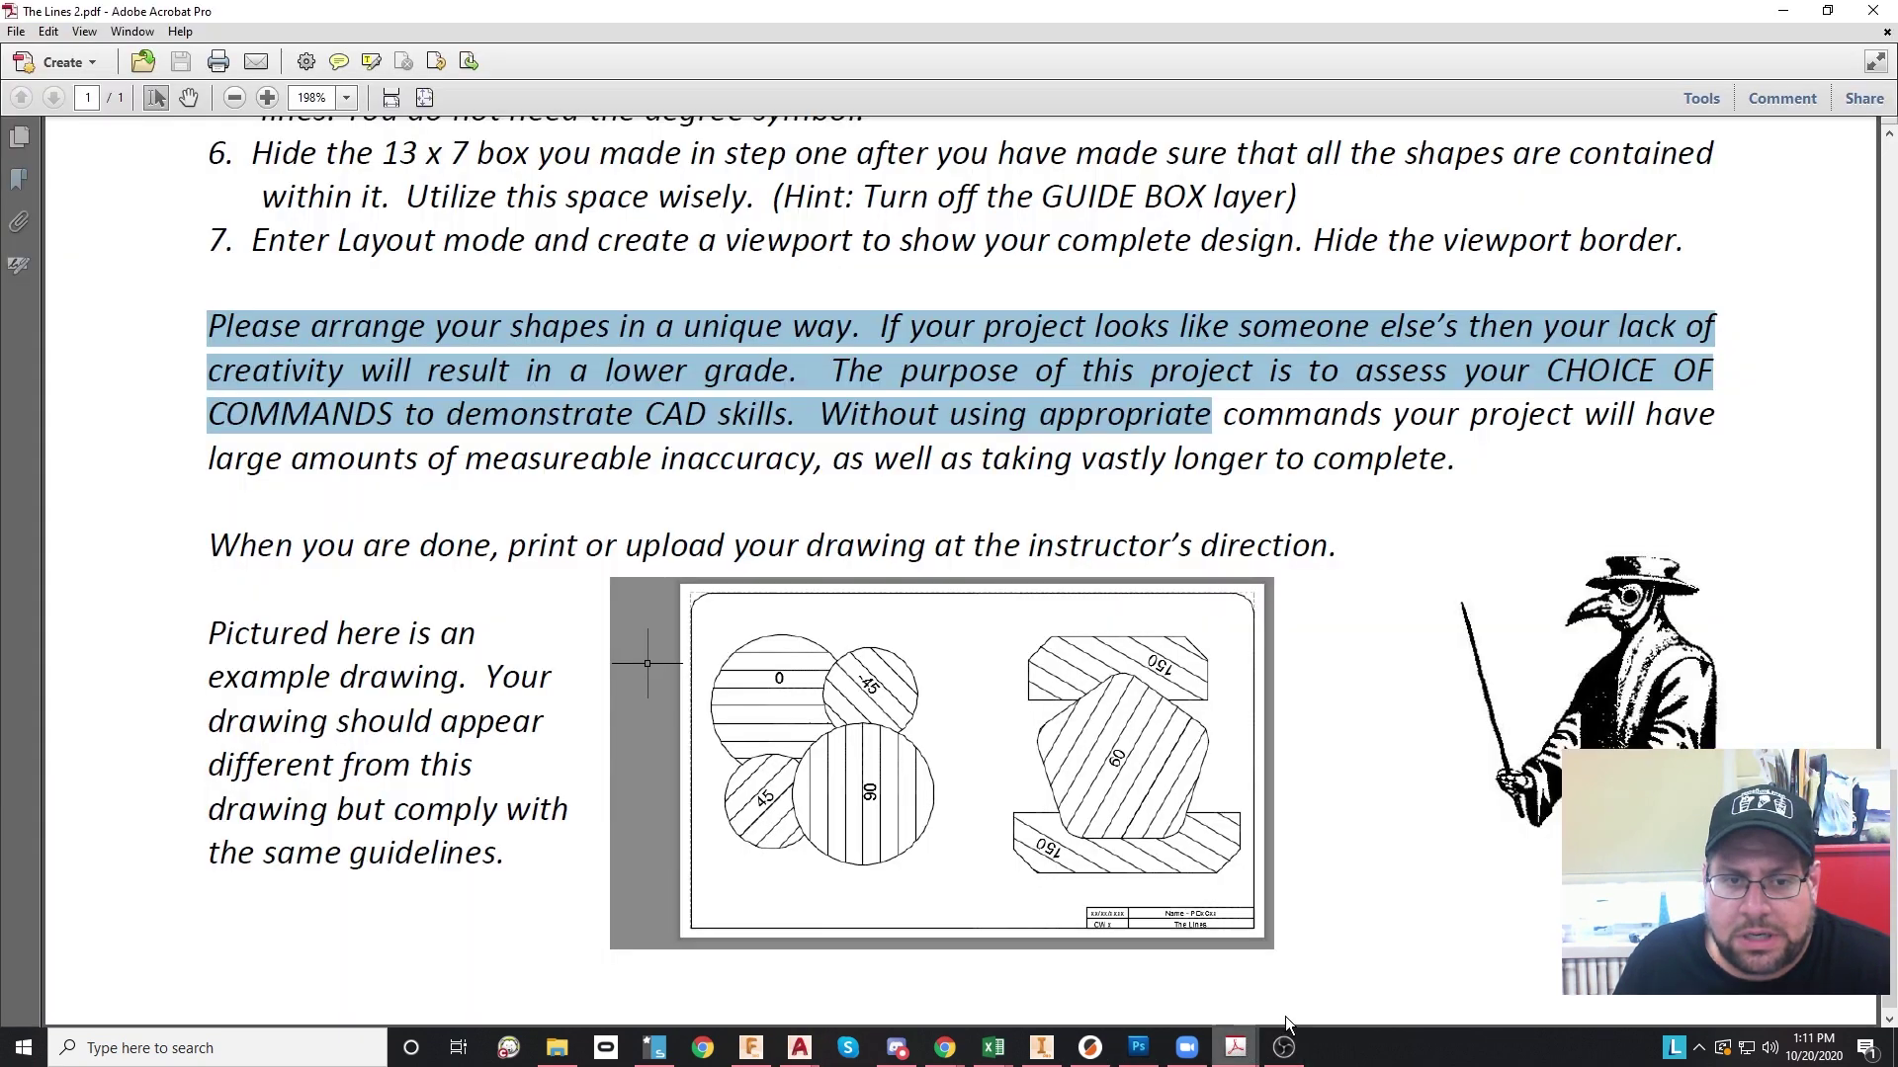
scroll(1274, 523, up, 15)
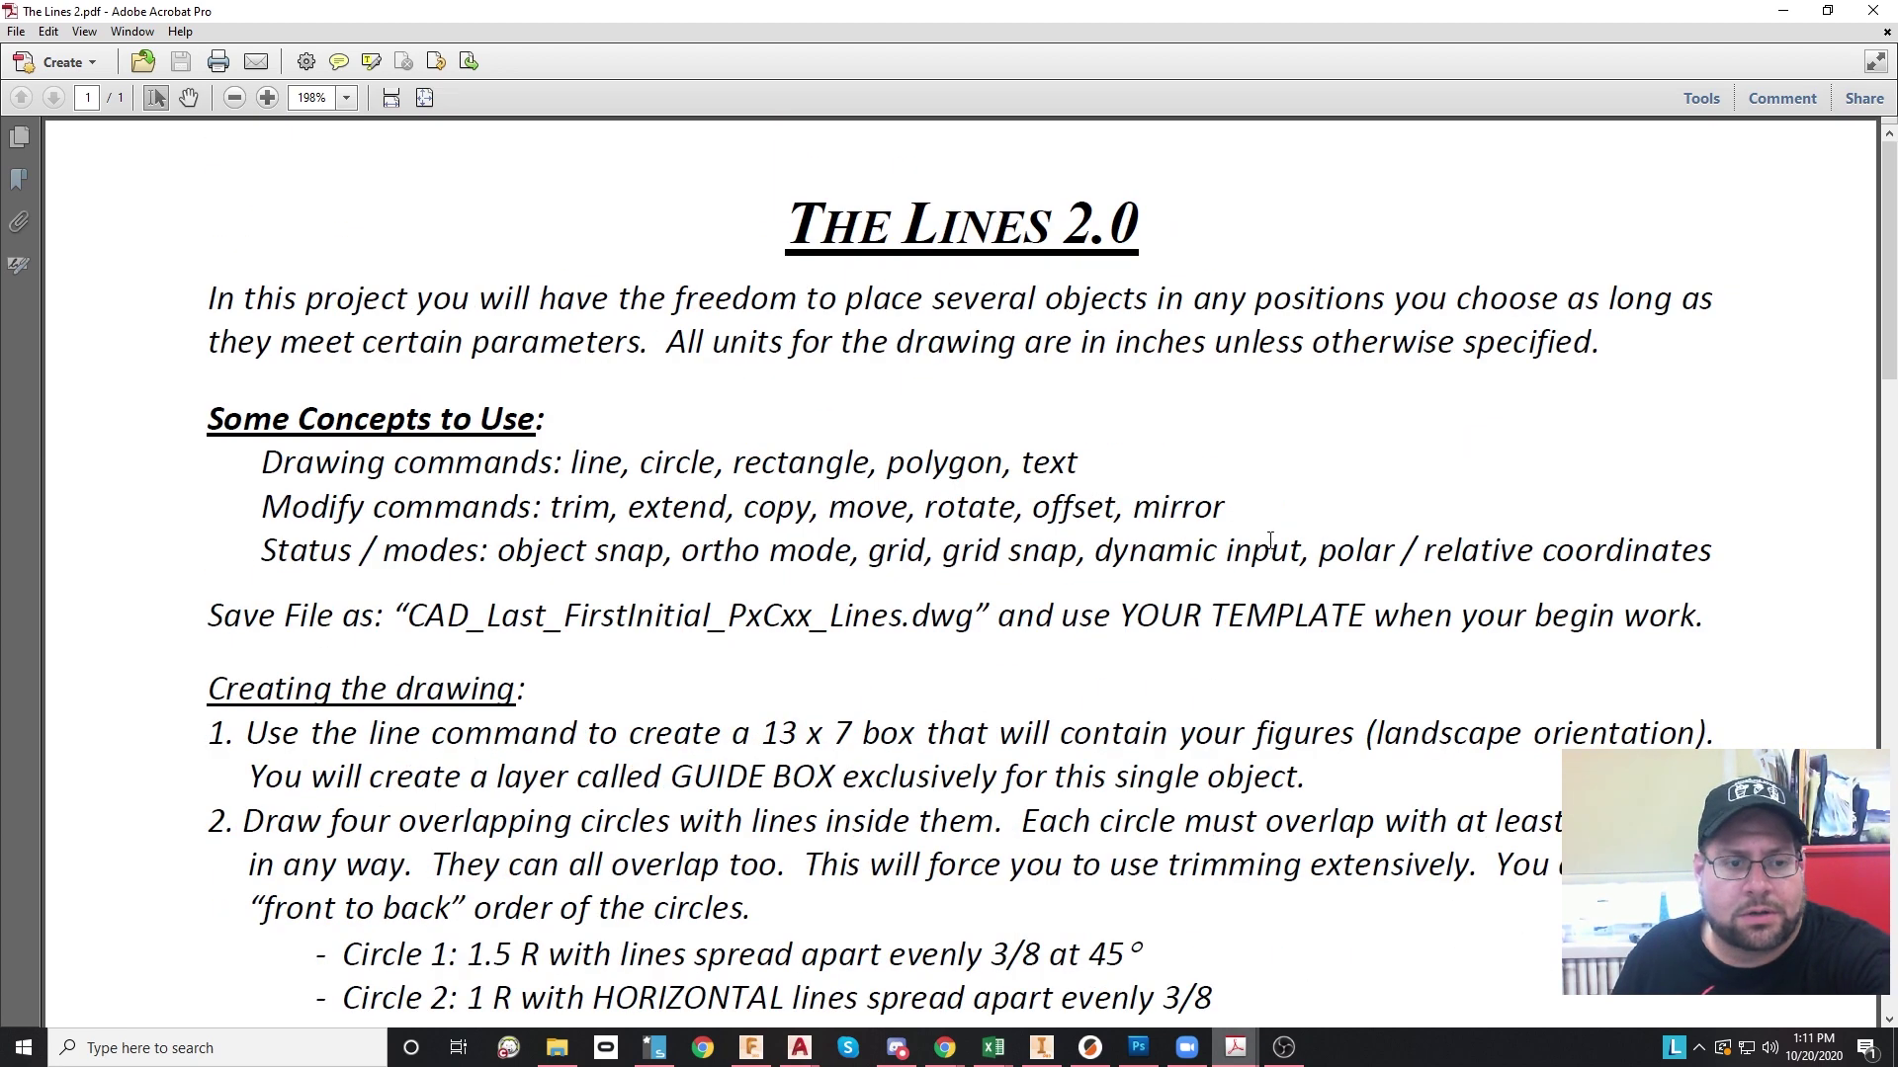
scroll(1270, 542, down, 3)
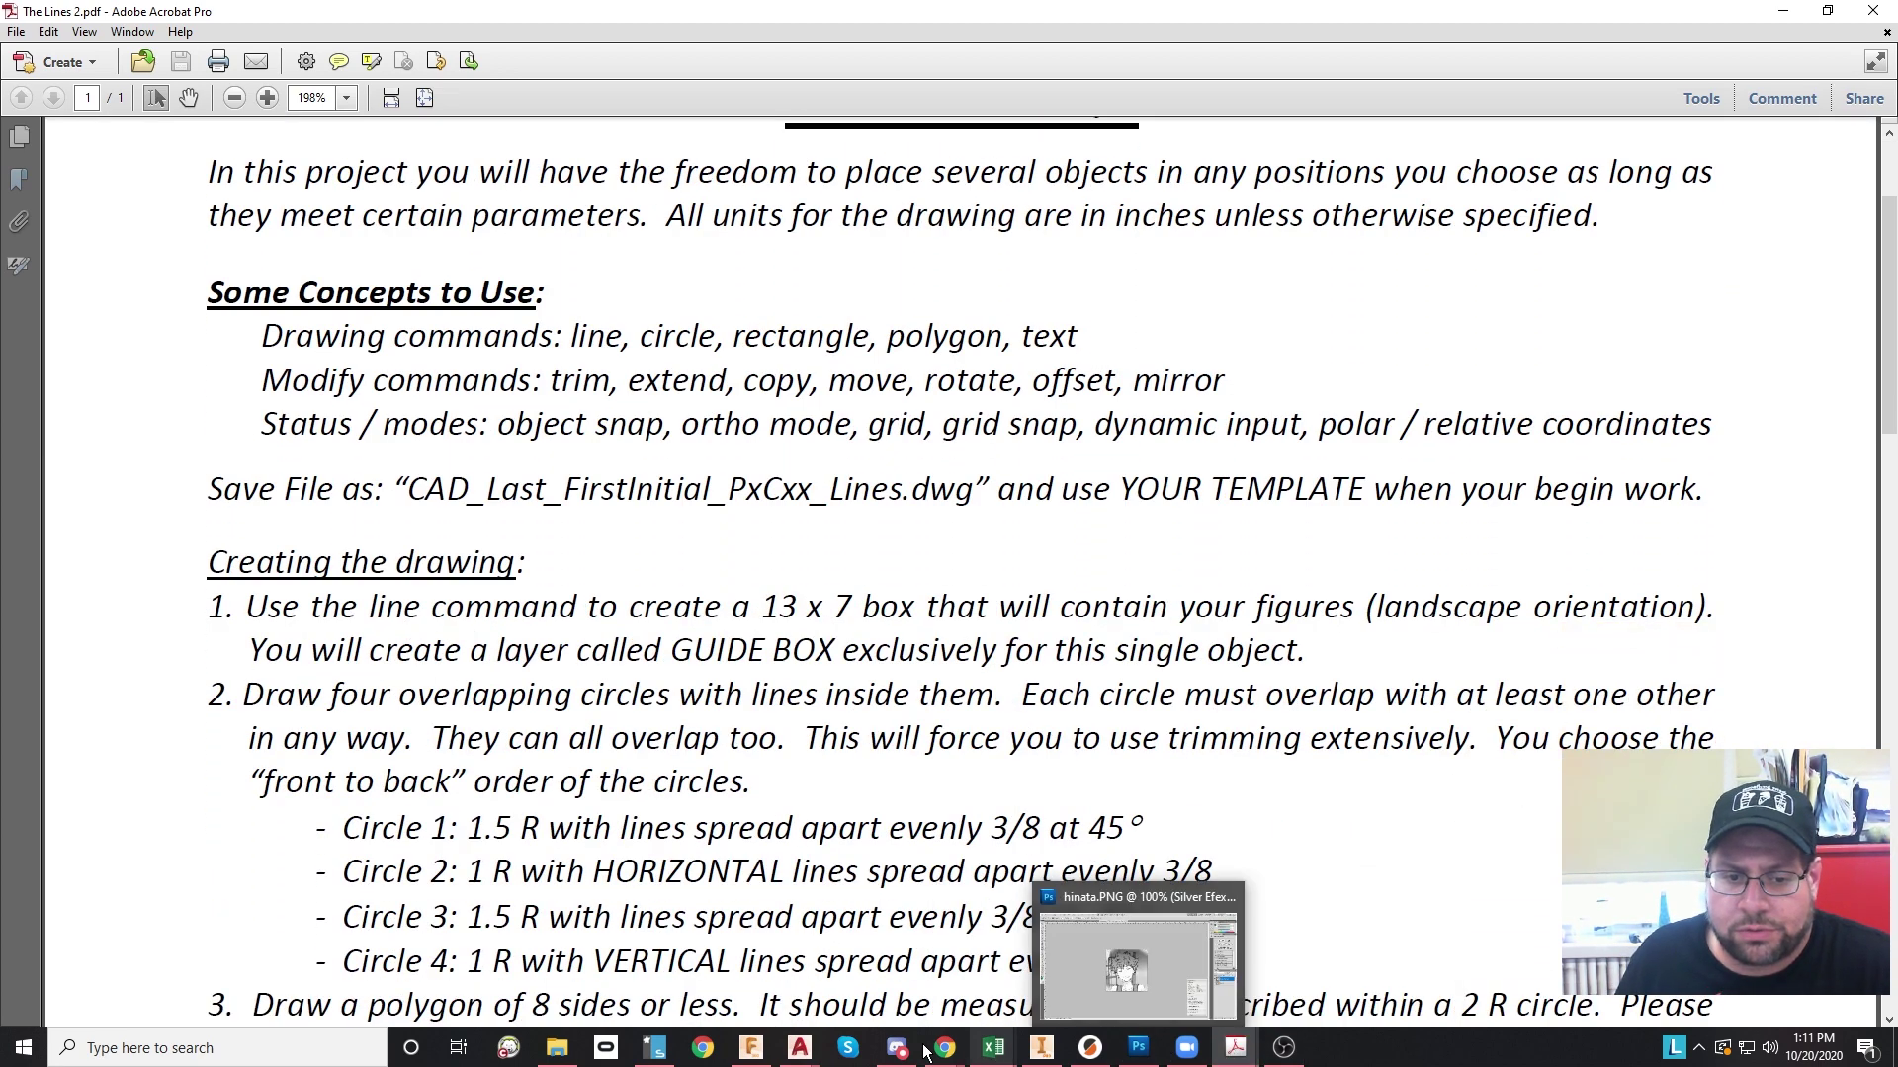
mouse_move(799, 1048)
click(1297, 963)
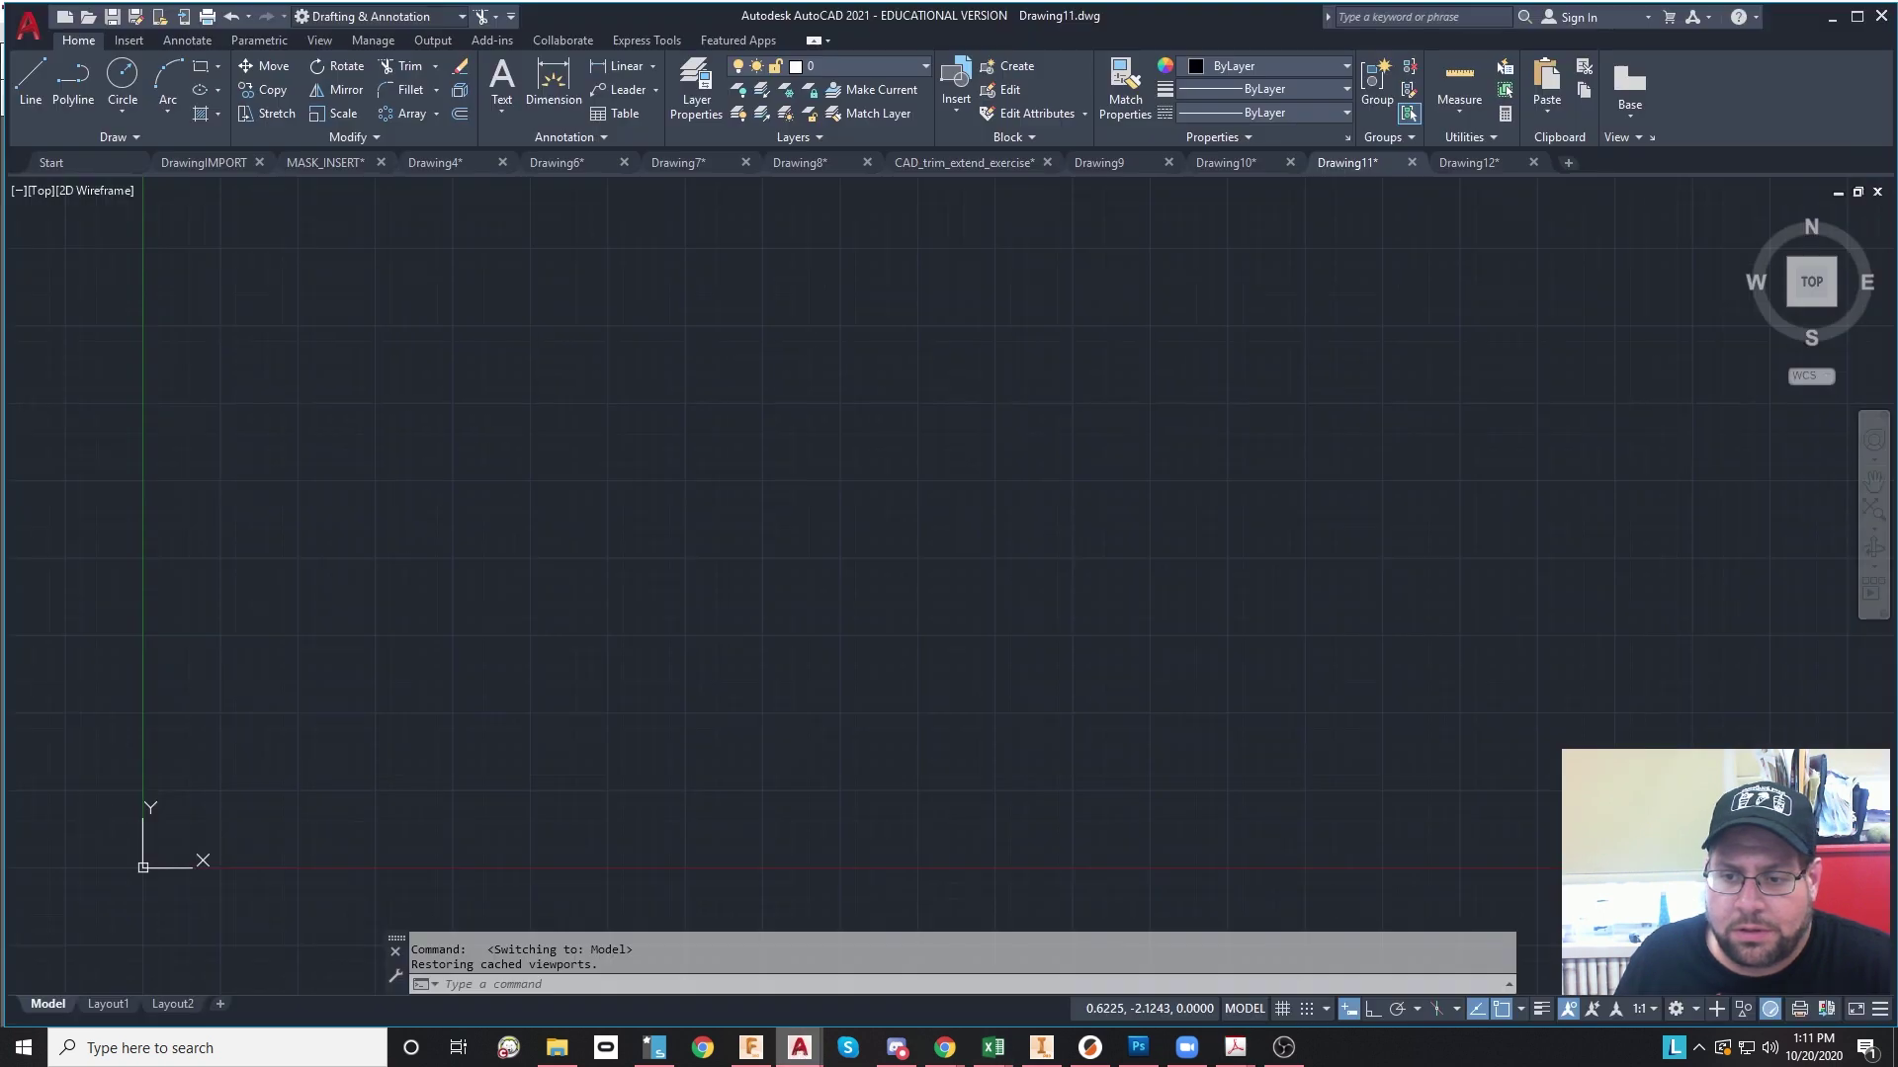
Step: Draw a circle of radius 1.5 and a separate circle of radius 1 just below it
click(122, 77)
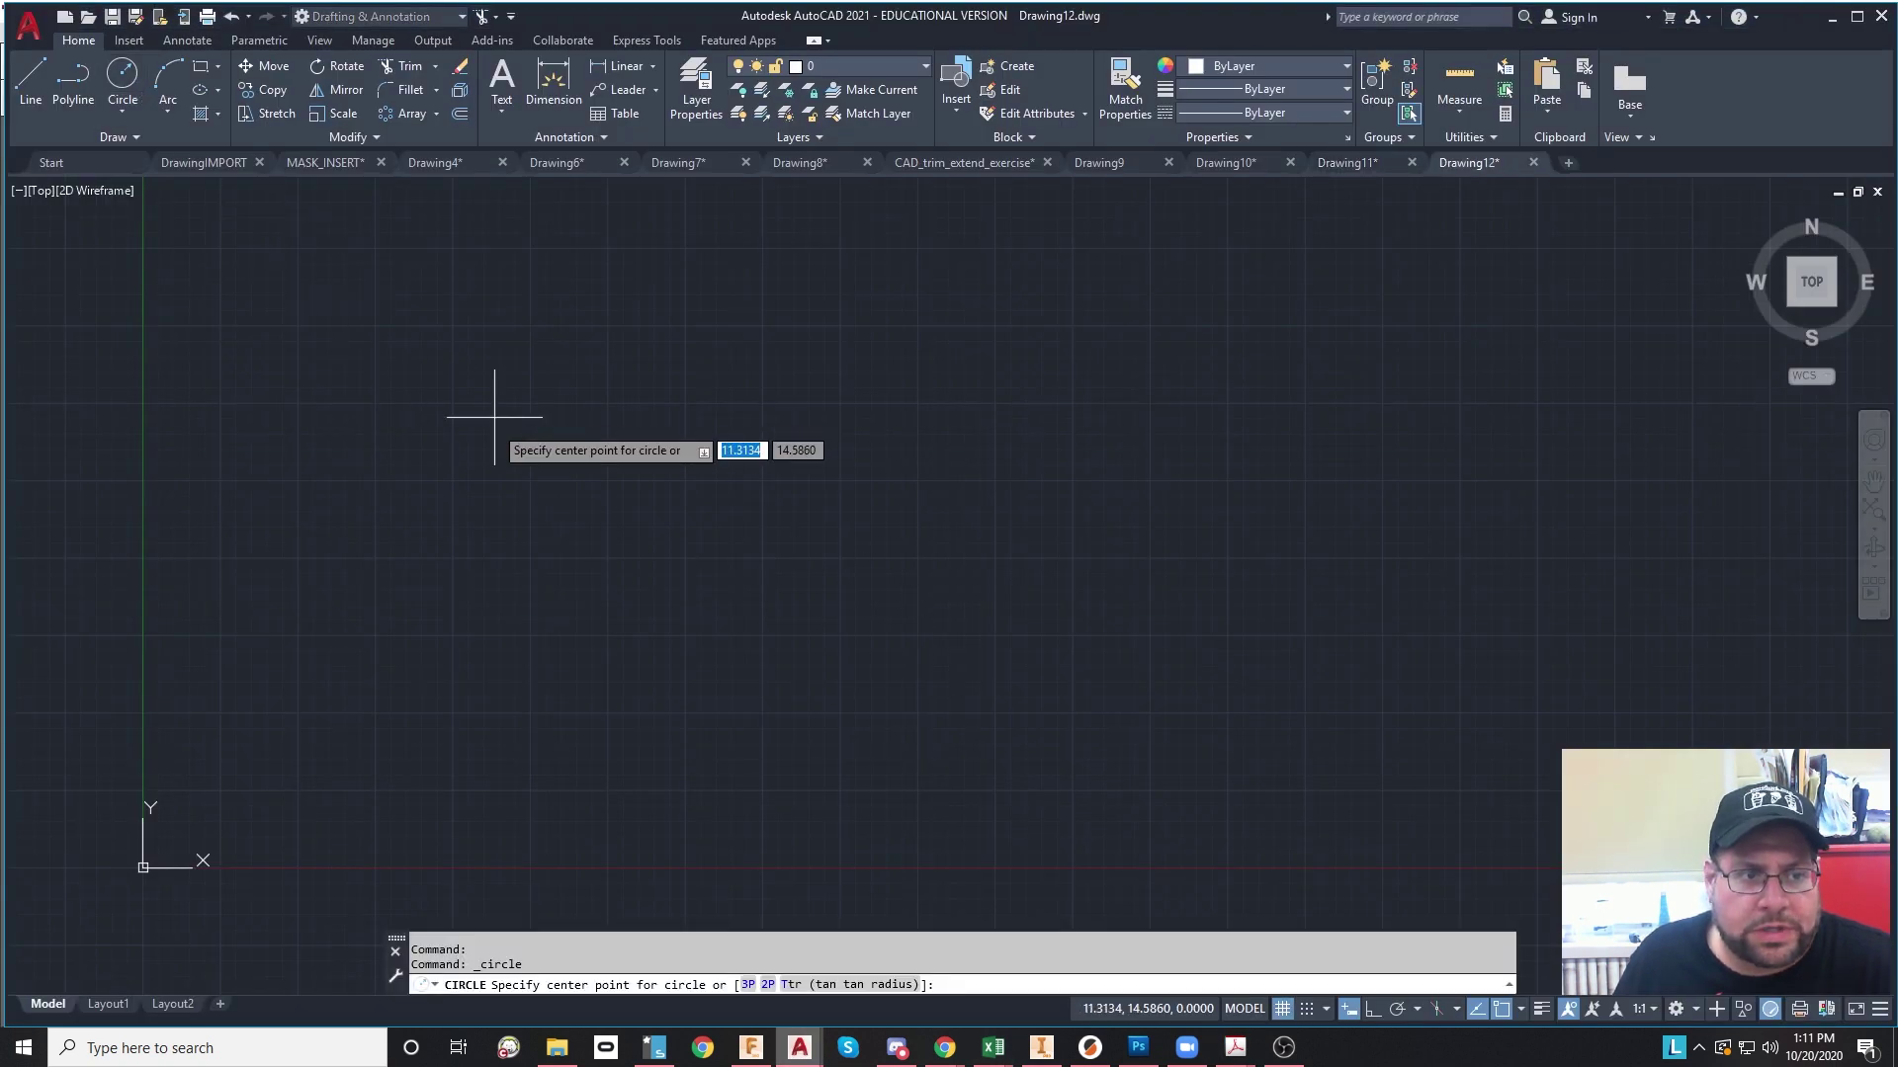
click(467, 440)
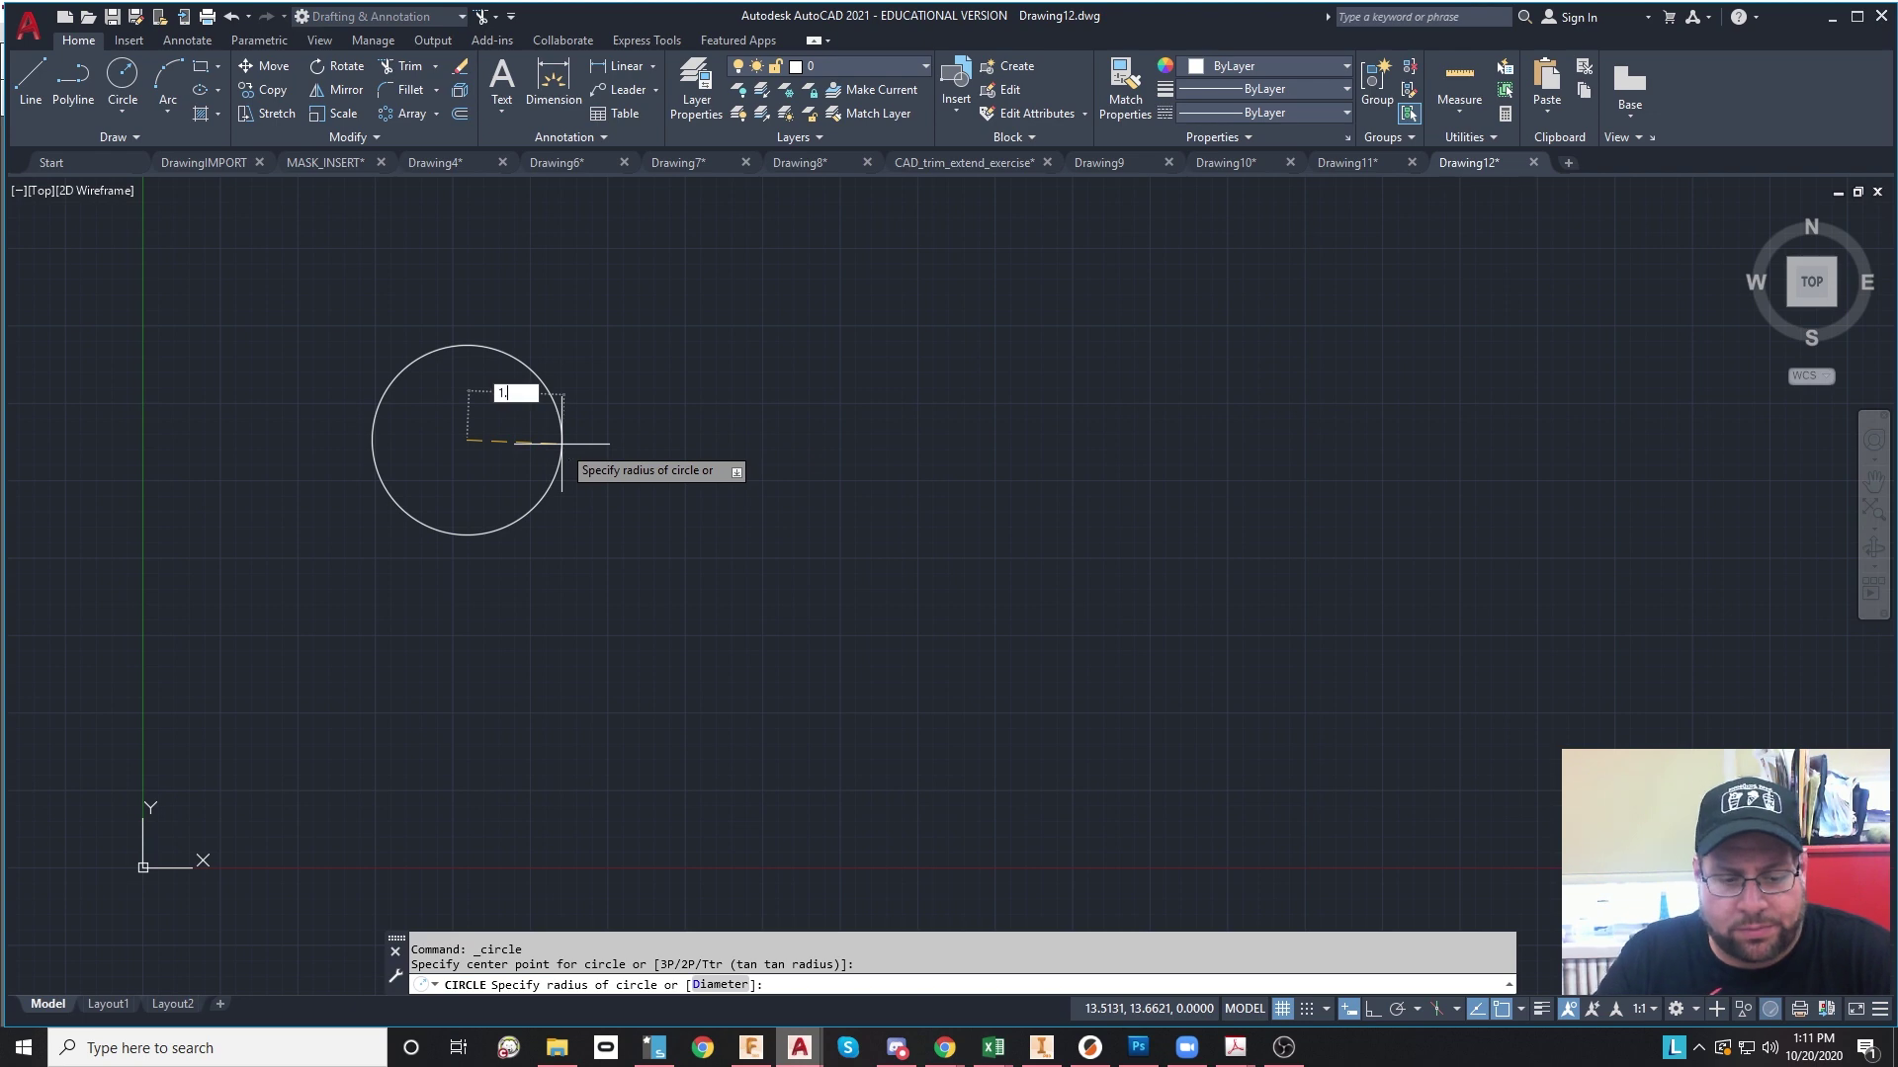
key(Return)
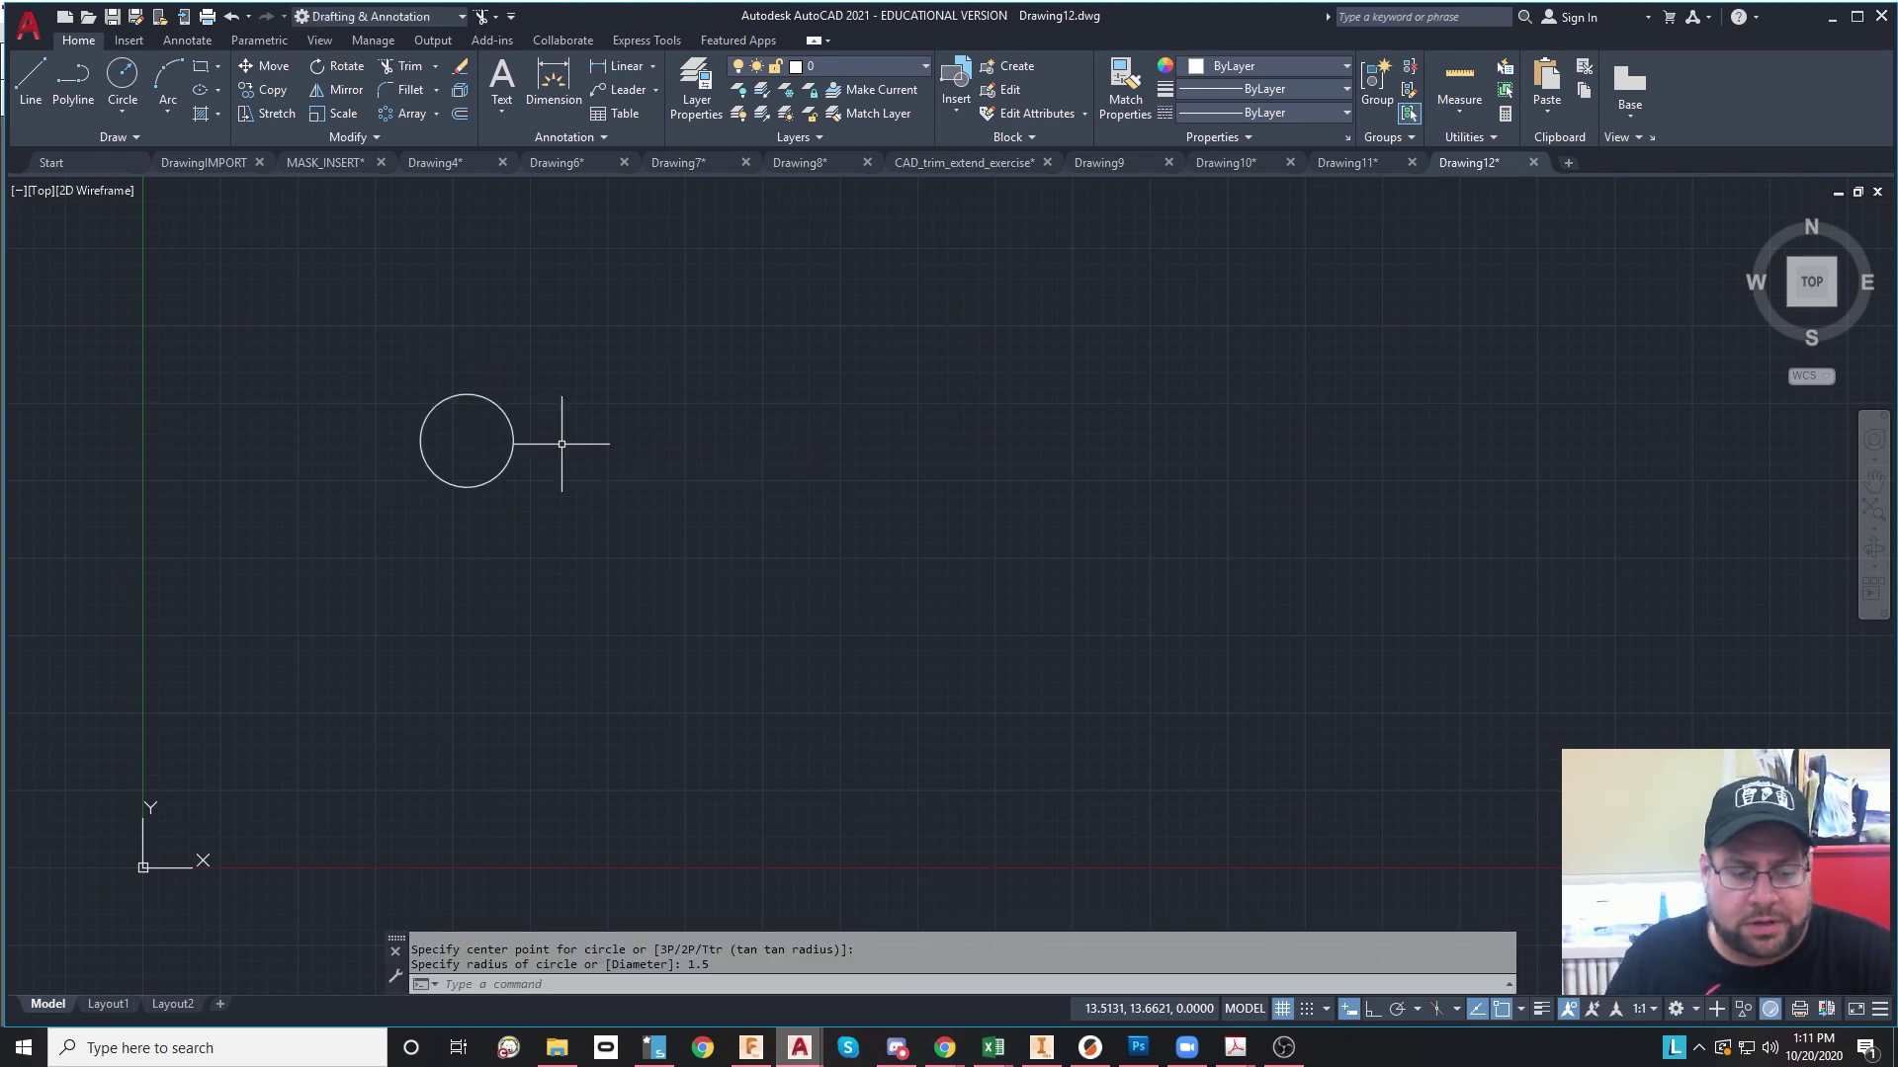
click(122, 77)
click(450, 540)
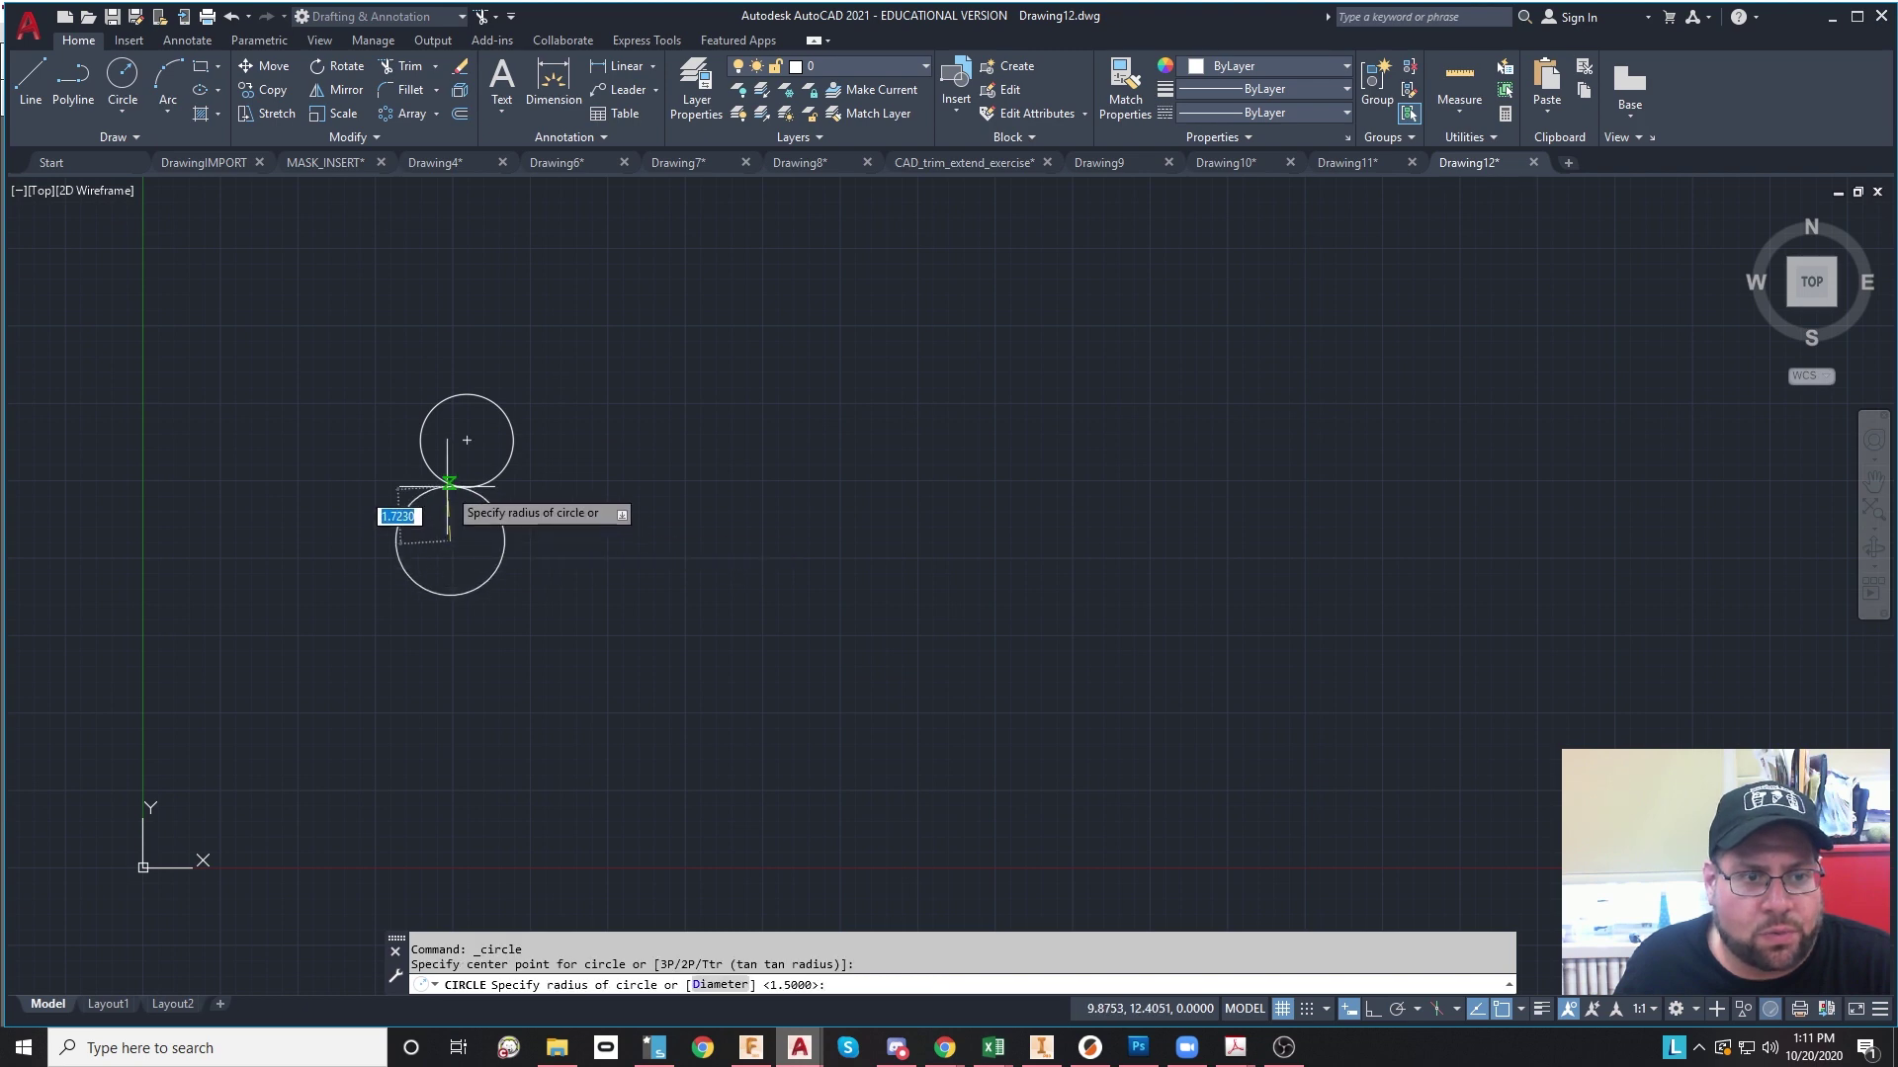
key(Return)
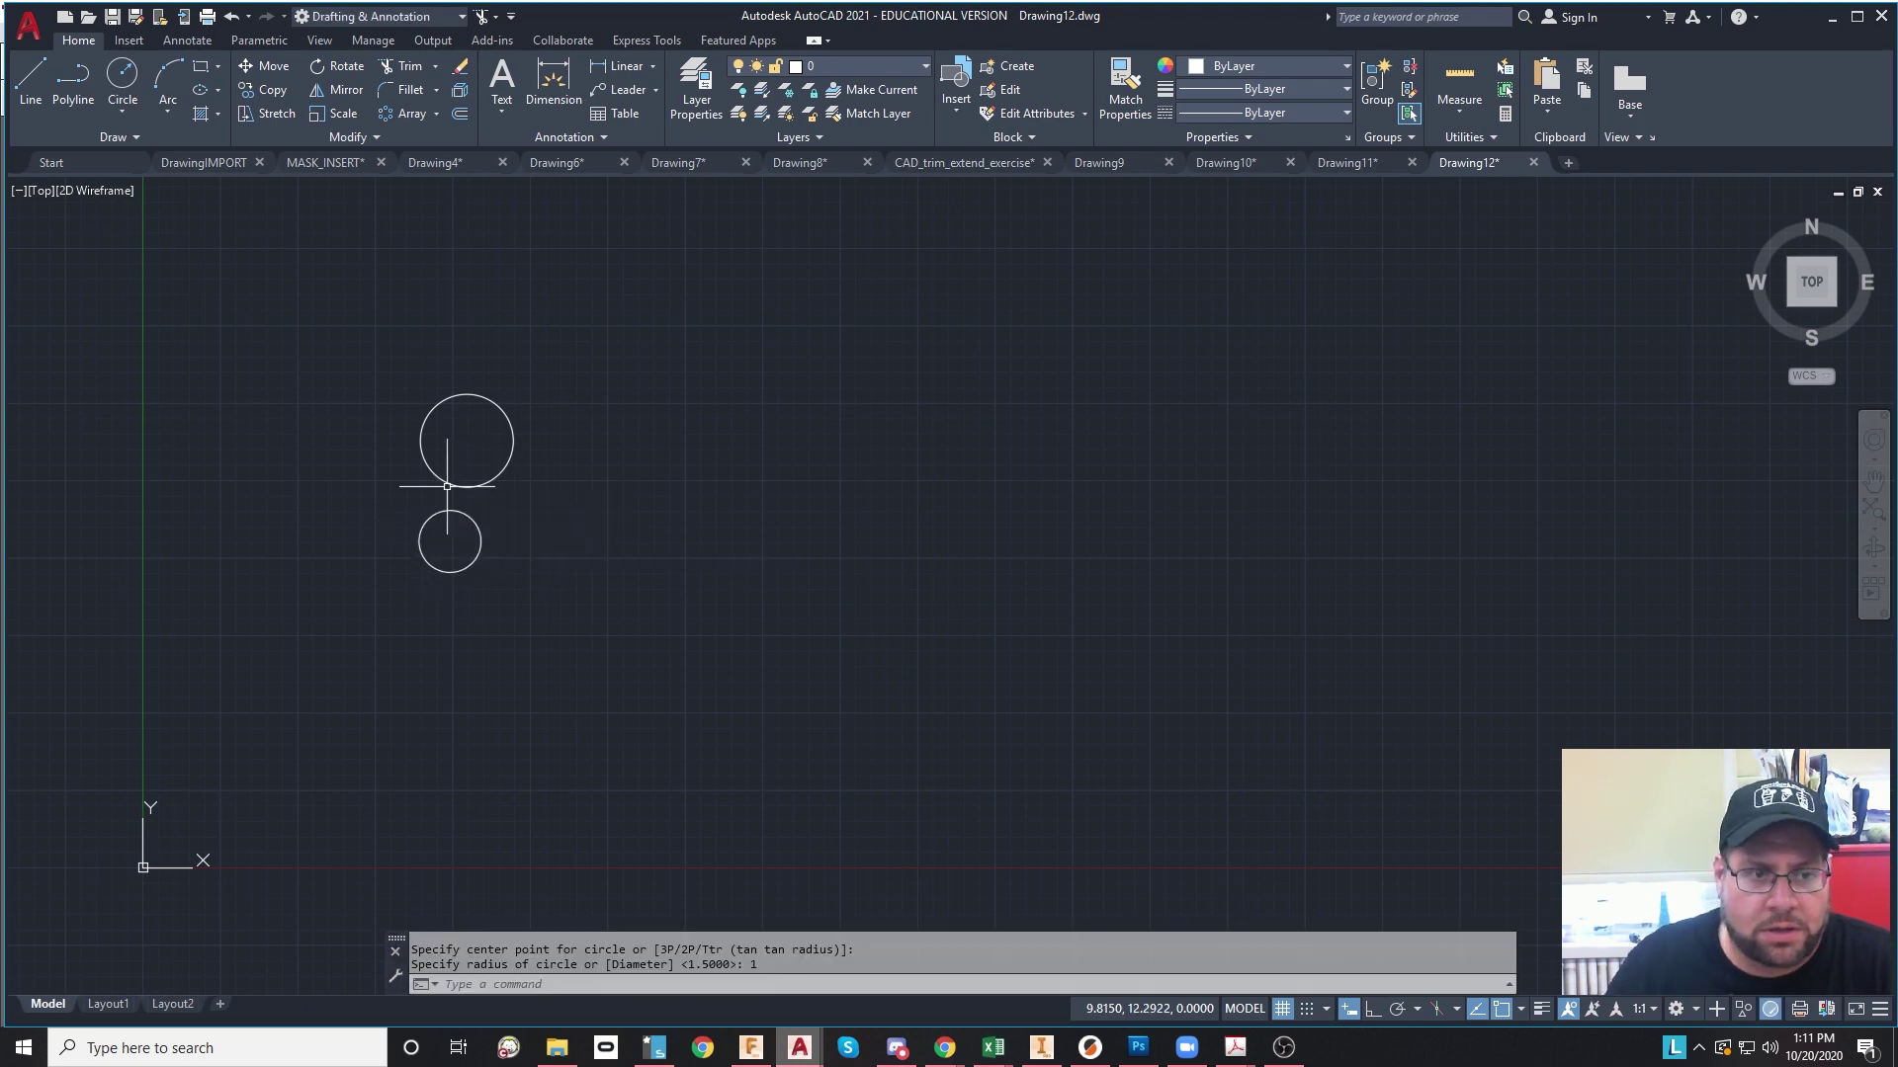
Step: Copy both circles diagonally down and to the left so the copied large circle overlaps both originals
click(576, 424)
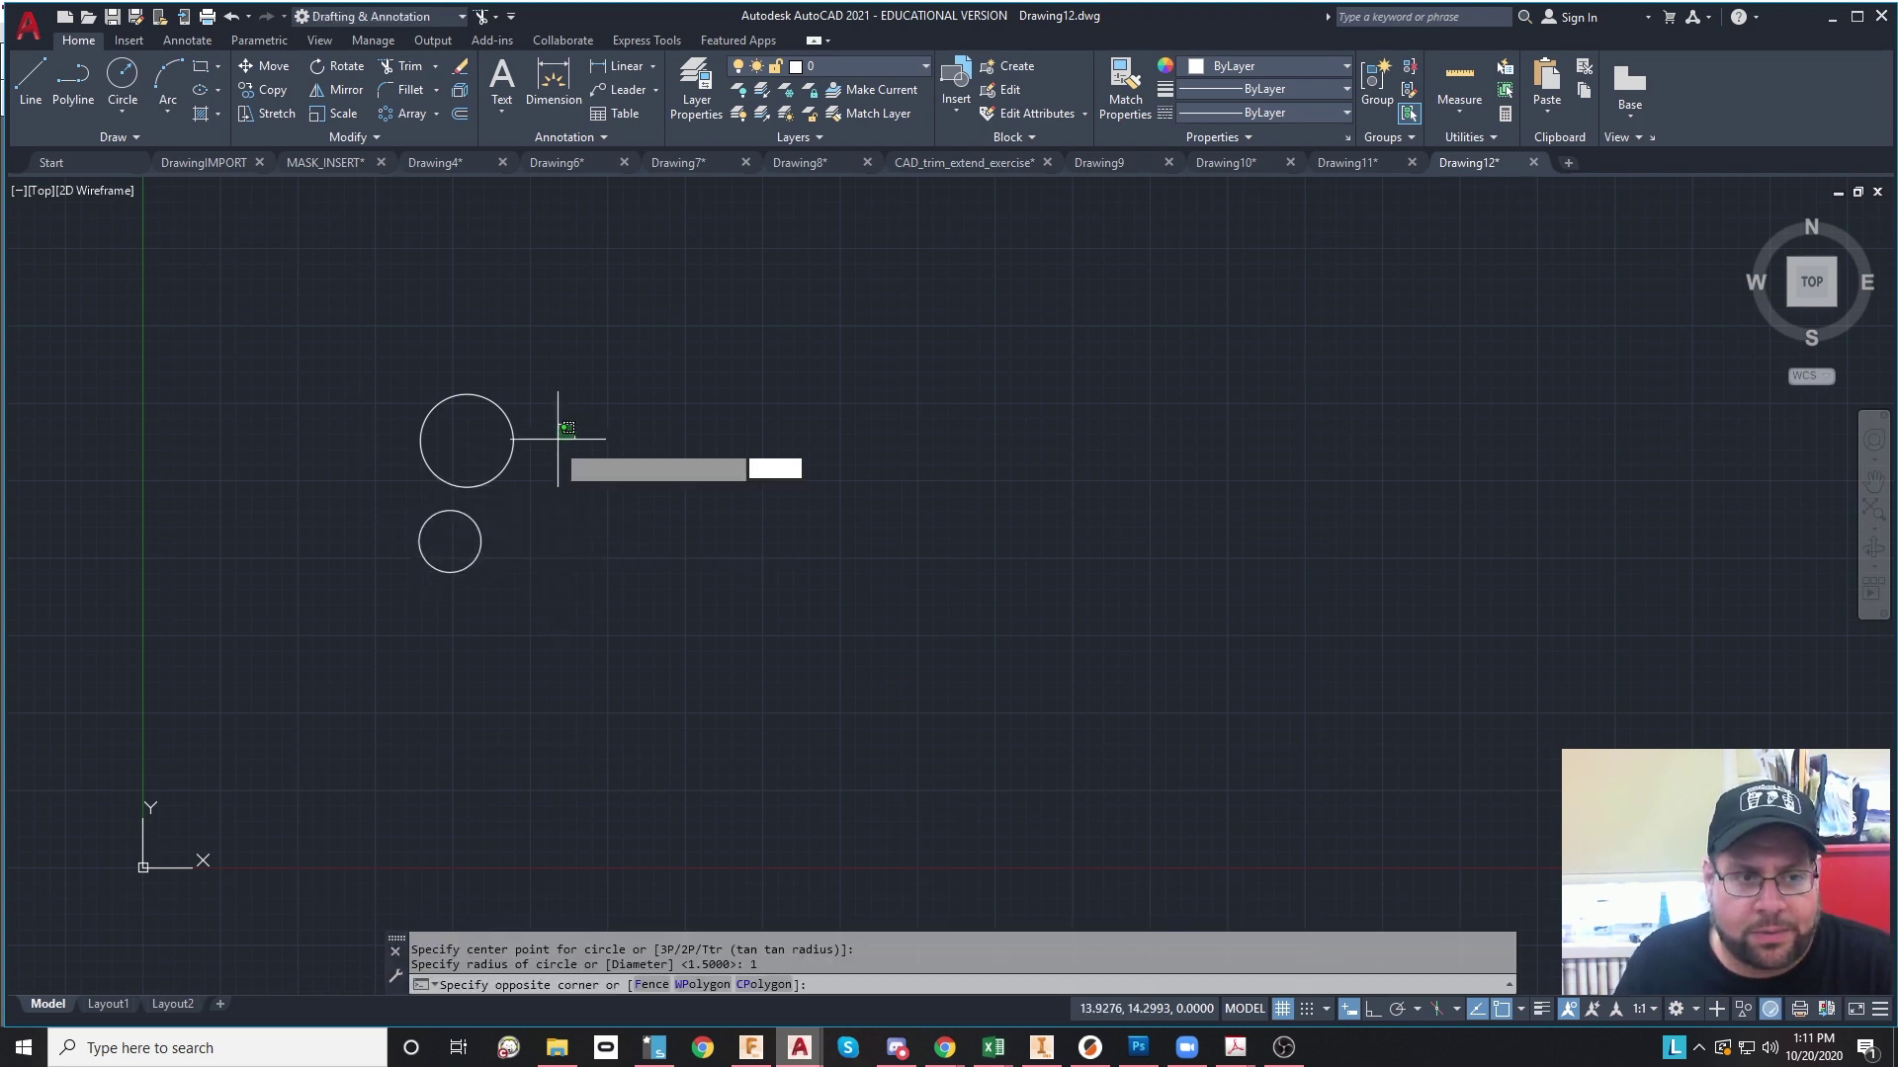
click(478, 517)
click(553, 543)
click(353, 627)
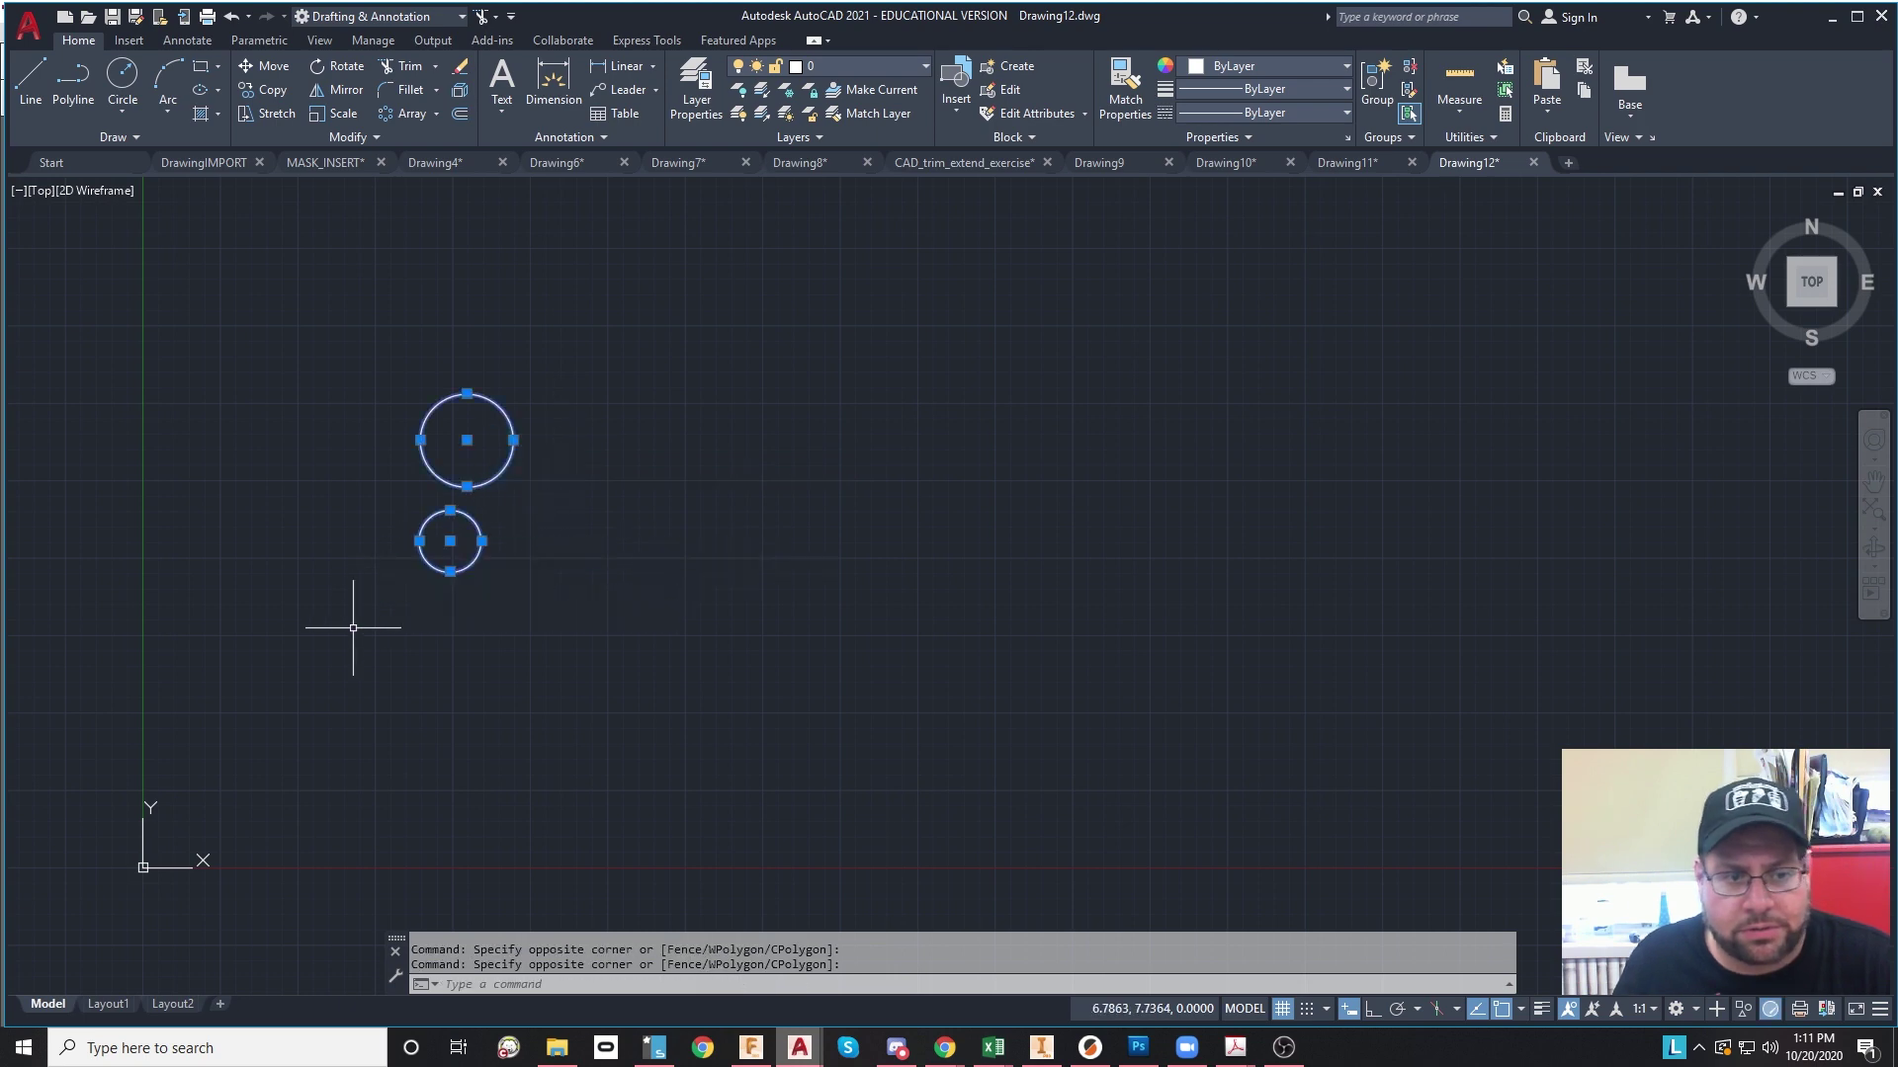
text(co)
key(Return)
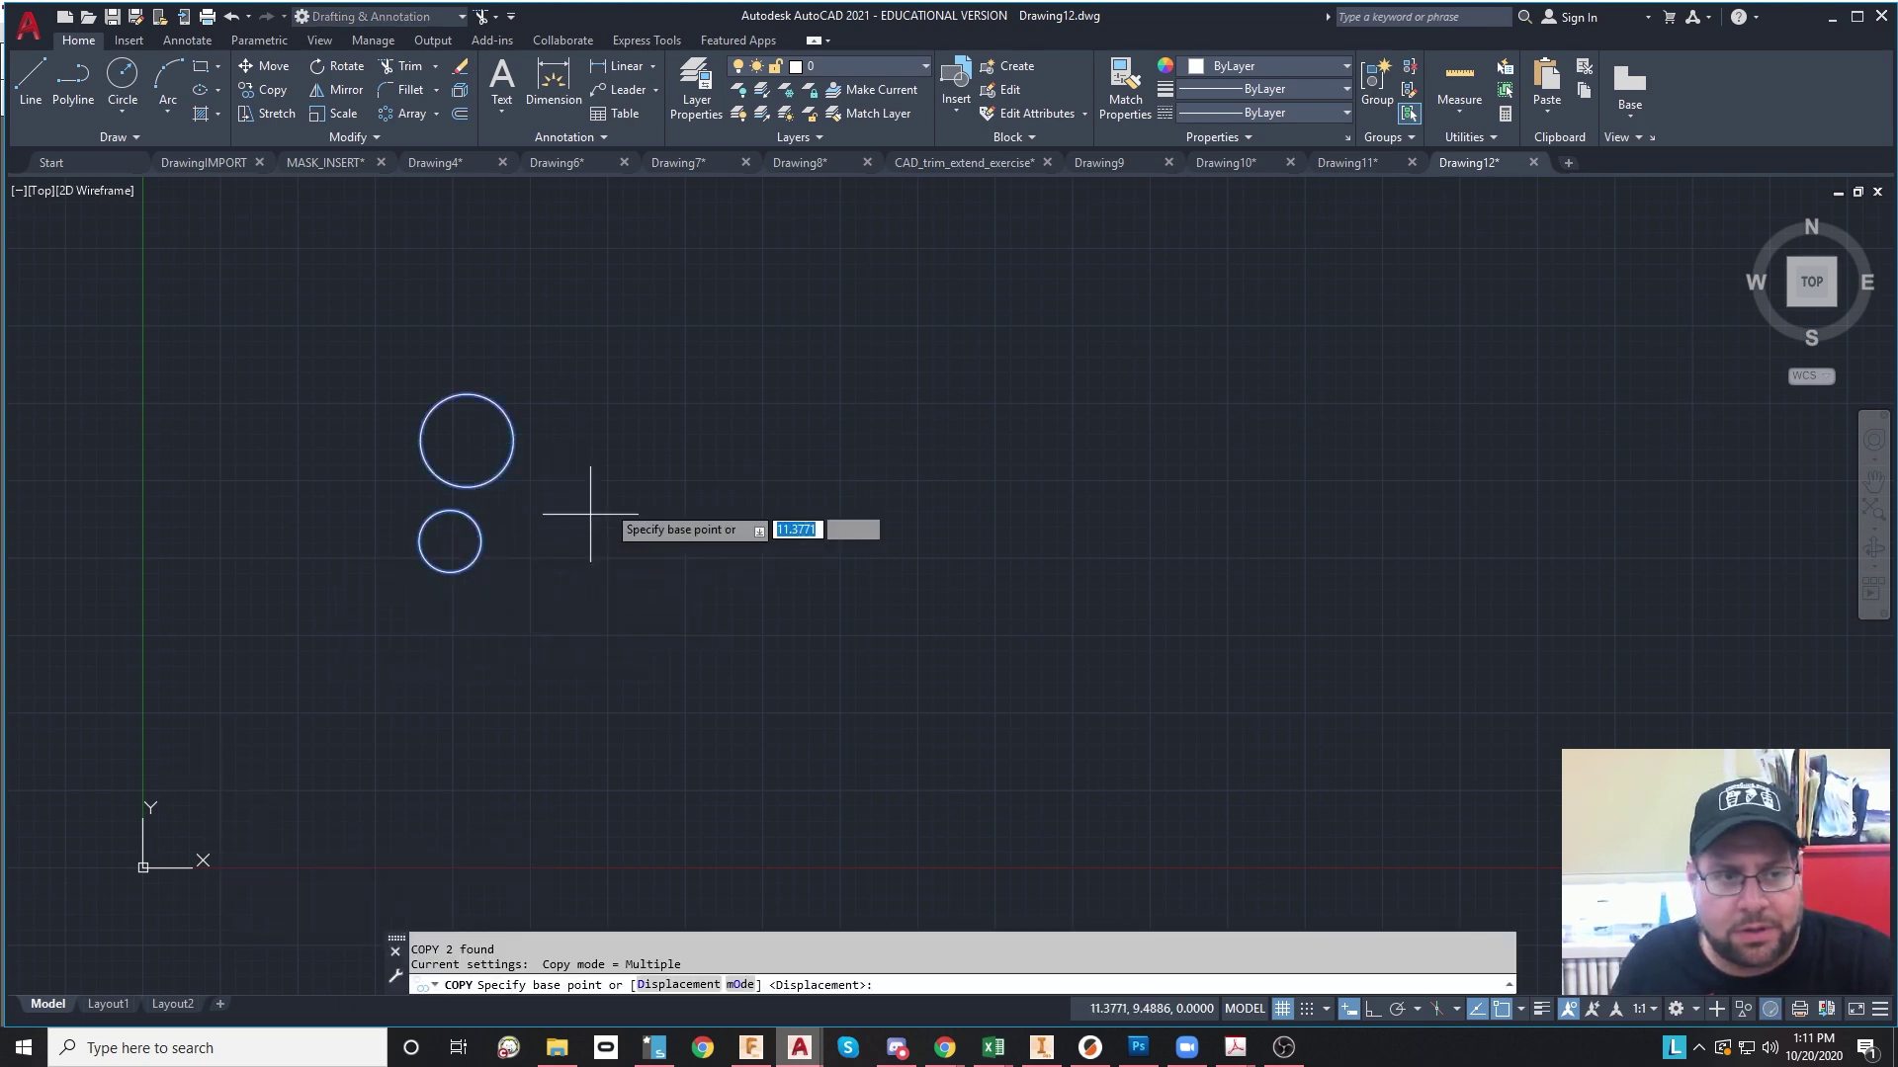
click(611, 497)
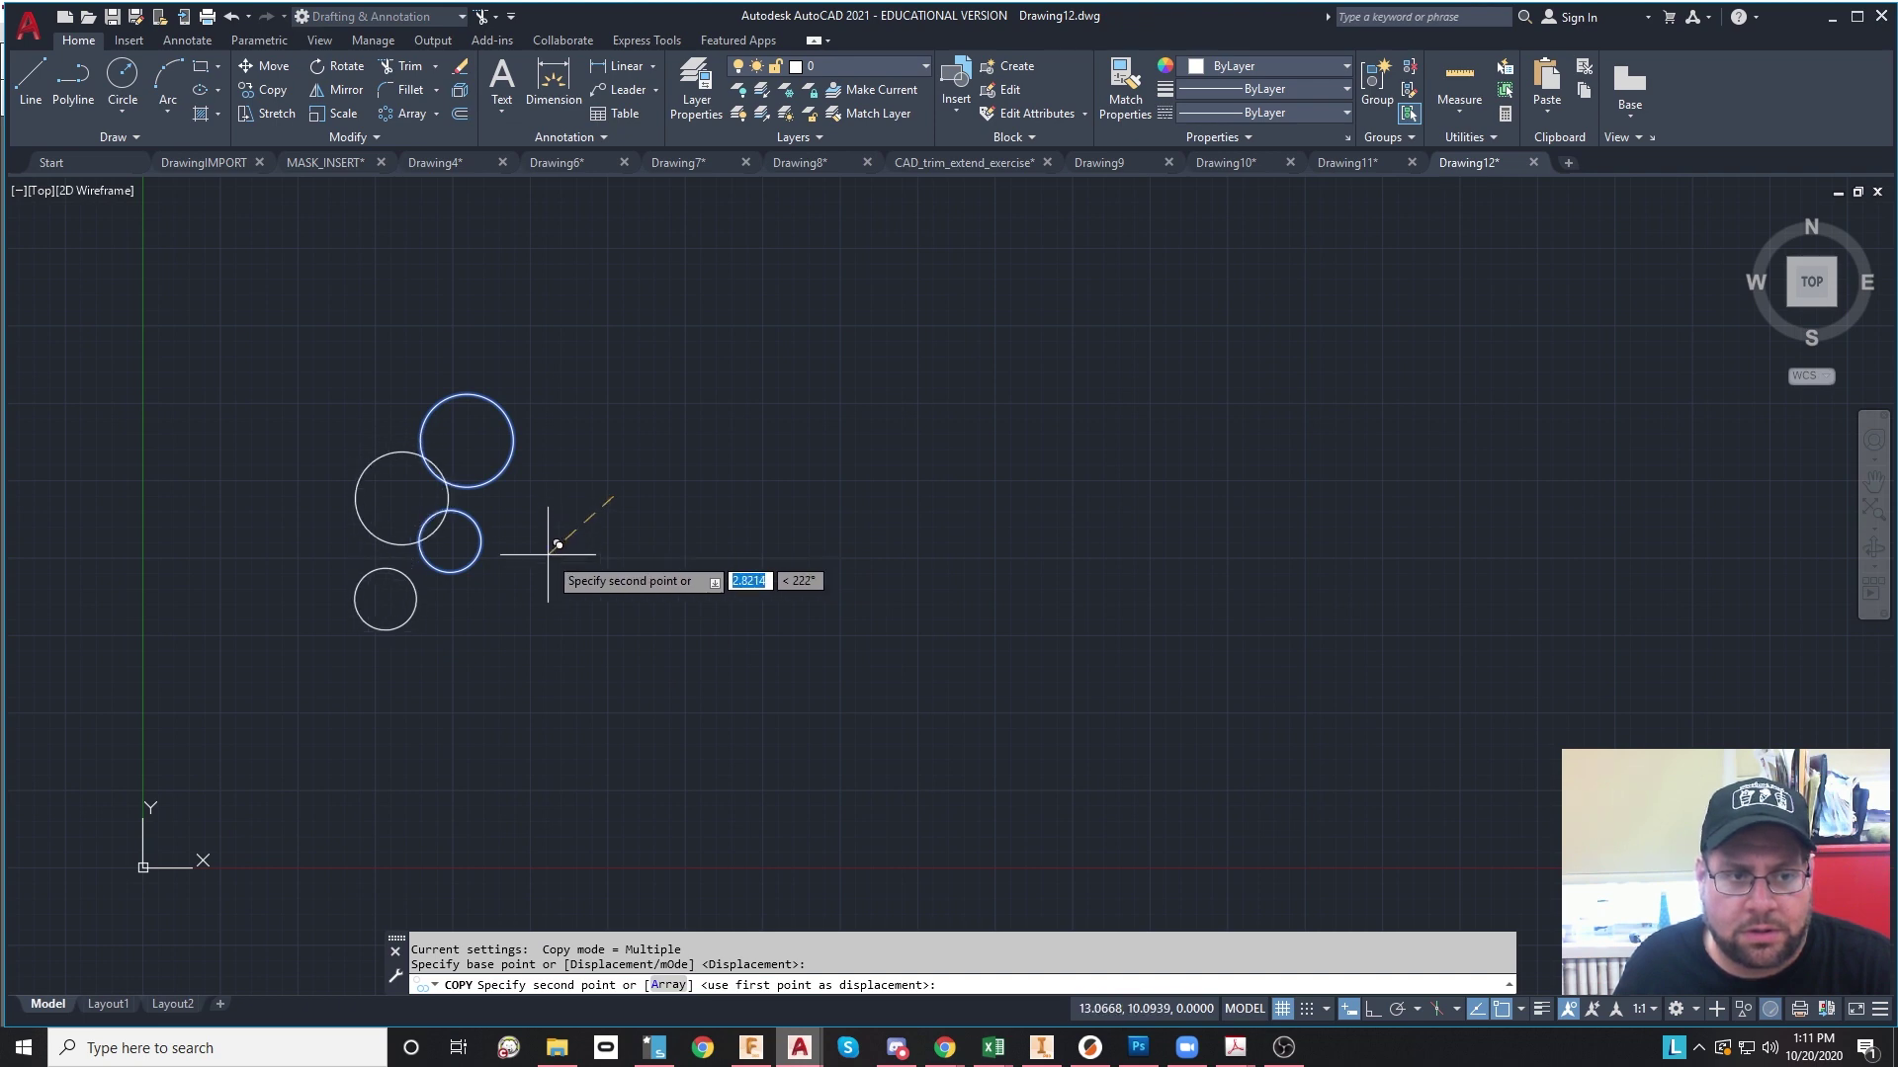
click(547, 555)
key(Escape)
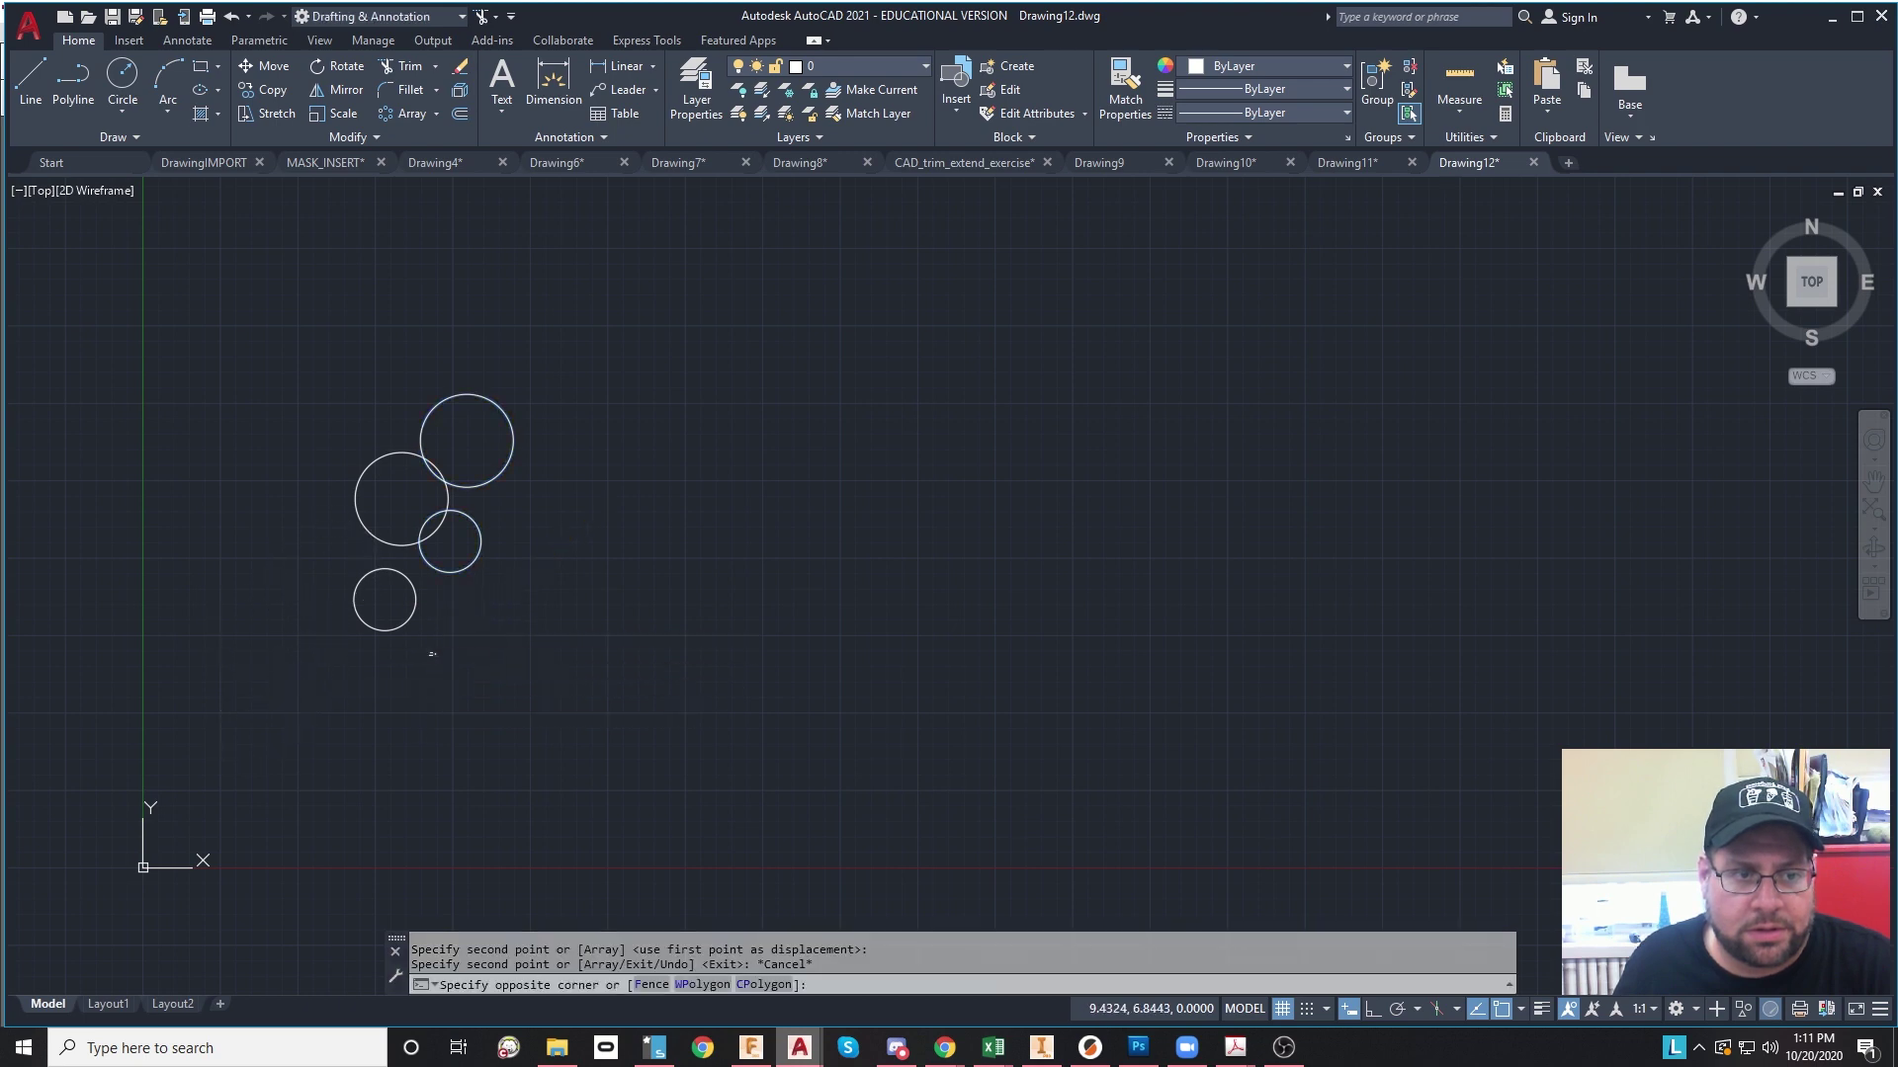
Step: Move the copied small circle so it overlaps the upper right edge of the original large circle
drag(423, 646, 381, 604)
key(Return)
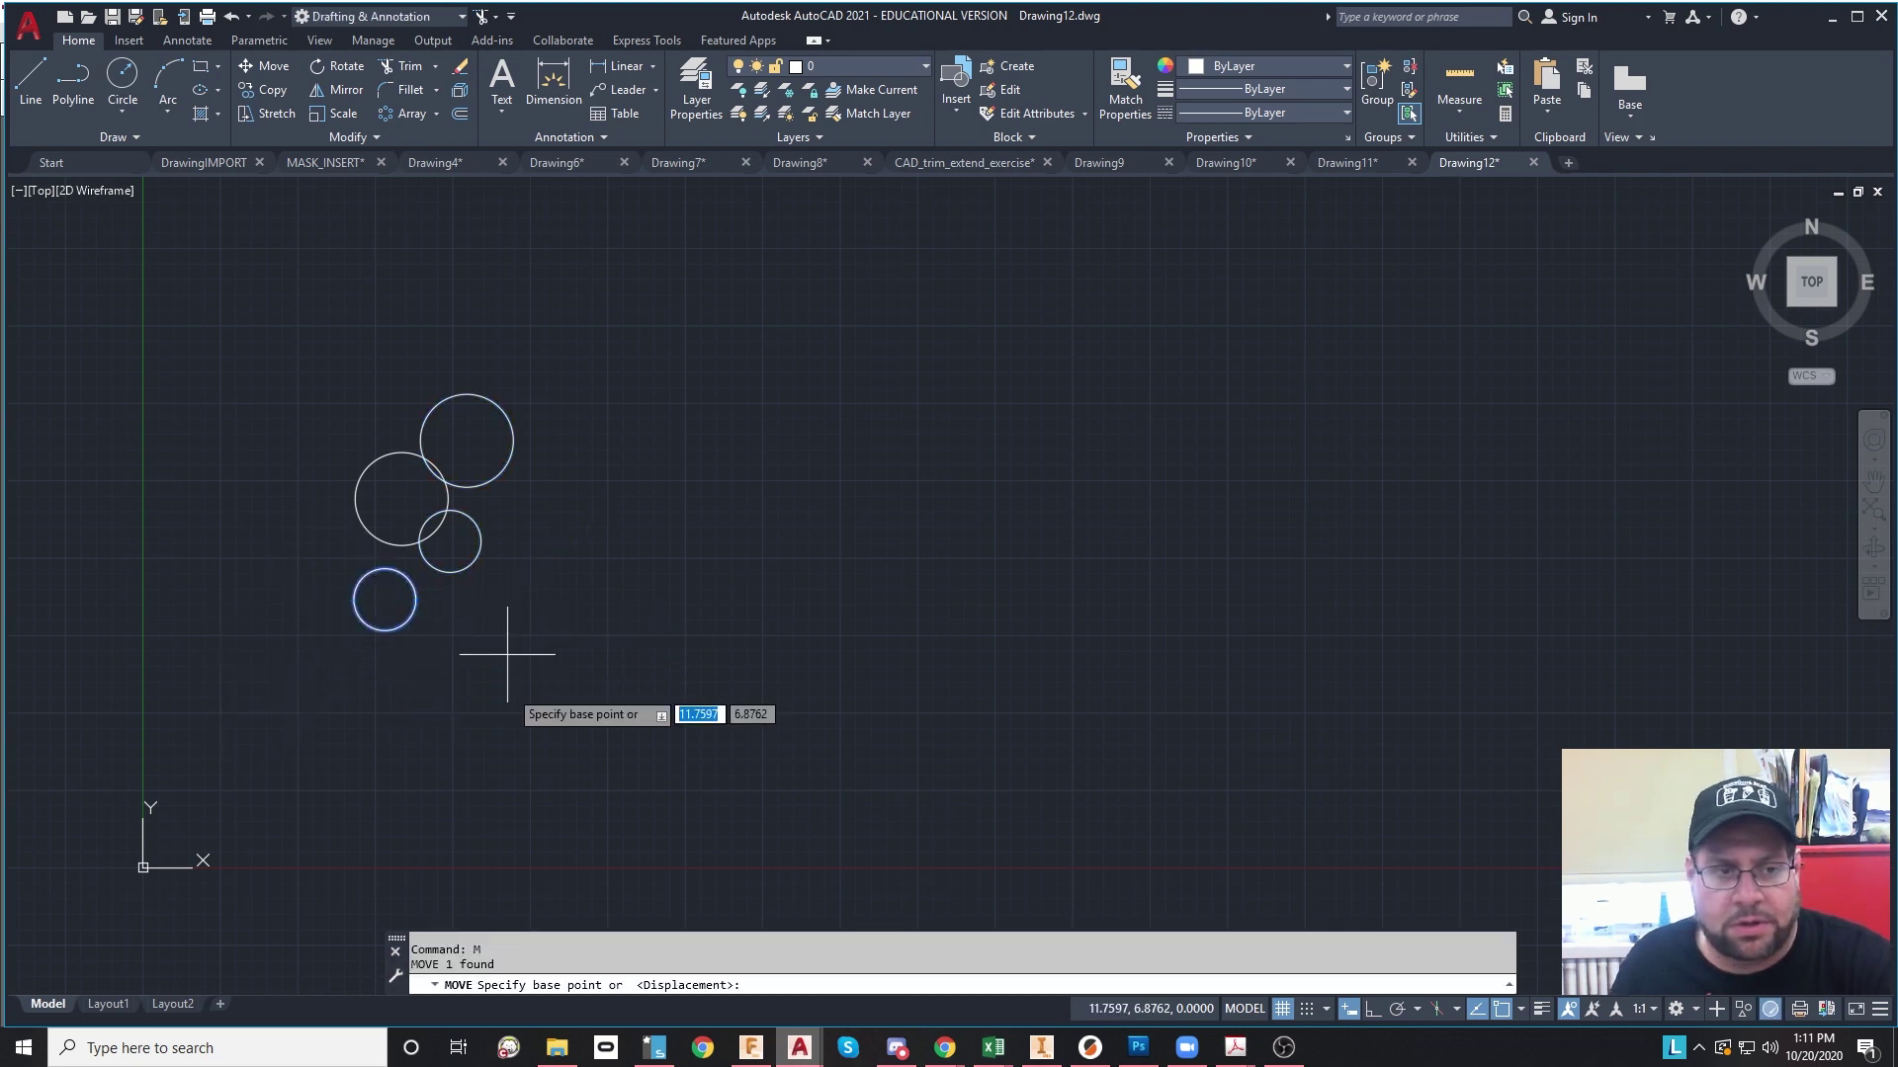
click(507, 748)
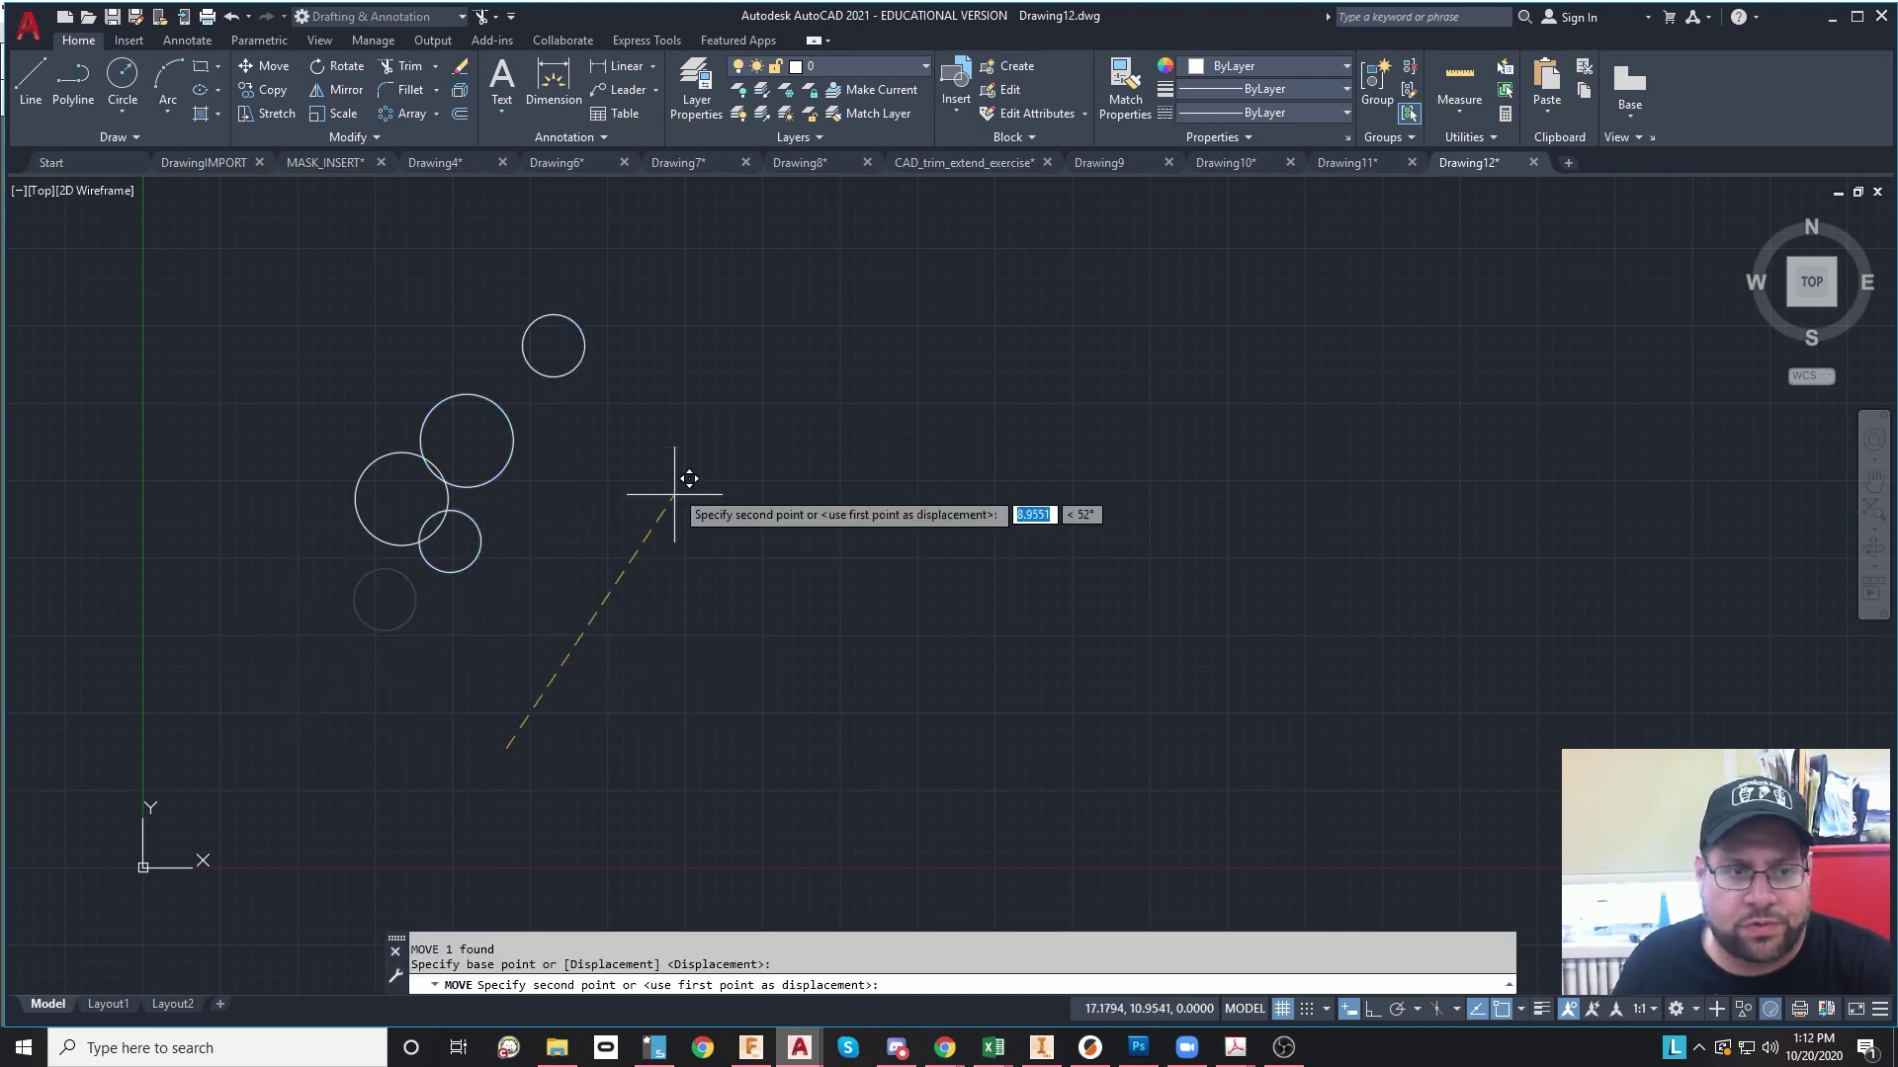
click(613, 542)
key(Escape)
key(Escape)
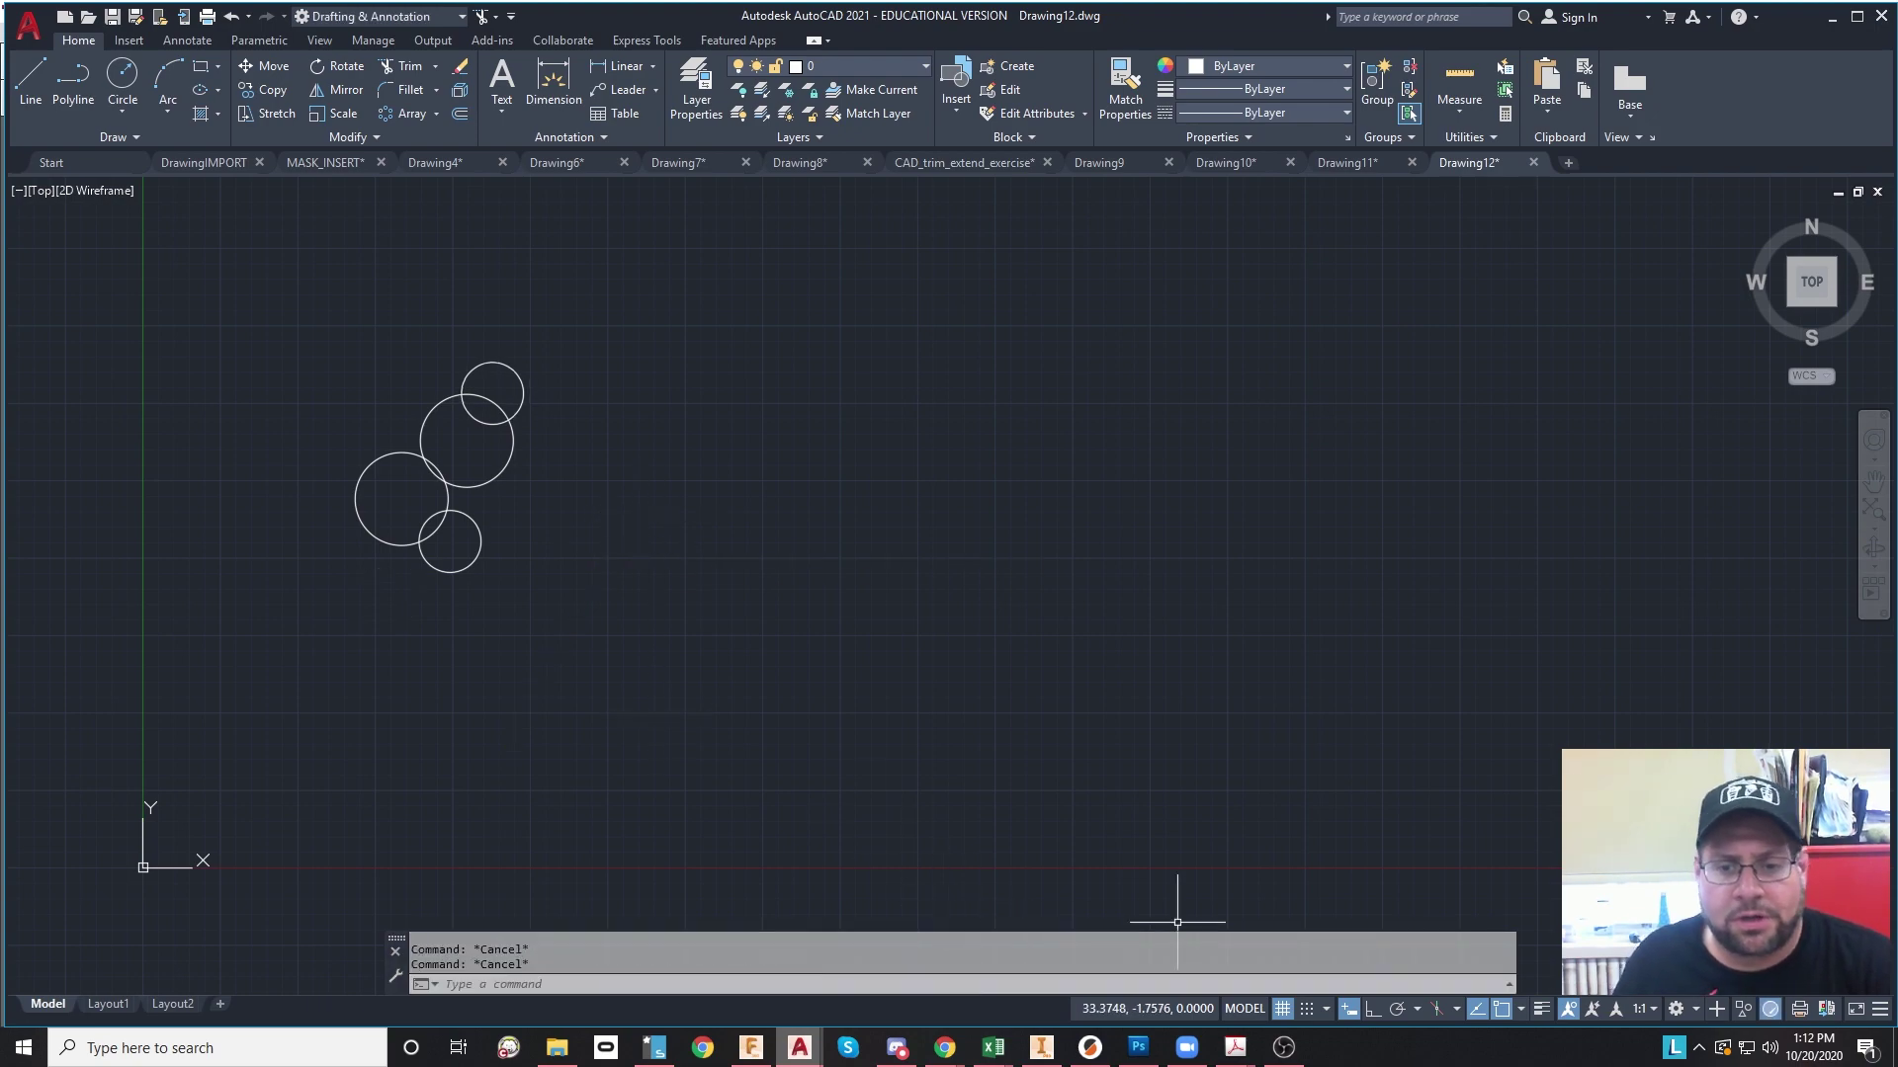
Step: Turn on ortho mode and draw a line 8 long at 45° through the upper large circle, starting just outside its lower left edge
mouse_move(1236, 1047)
mouse_move(1285, 976)
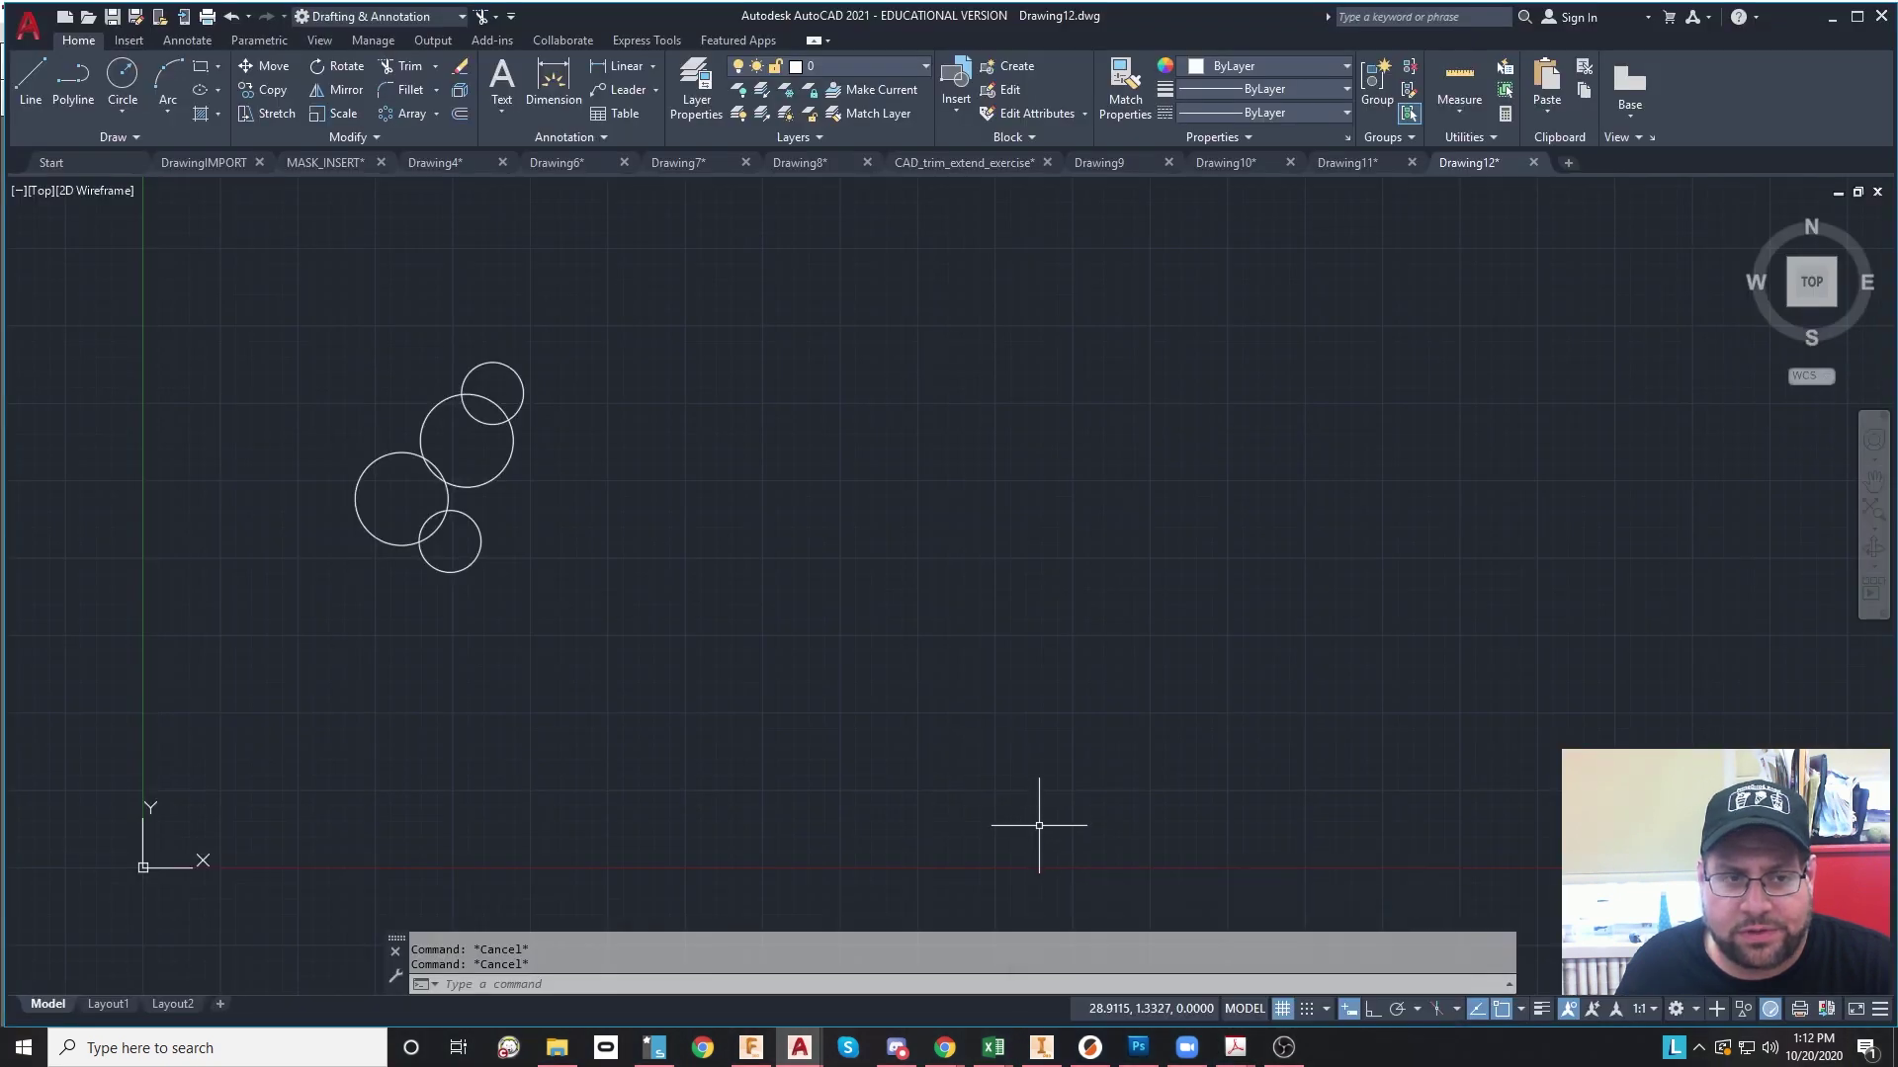
scroll(509, 517, up, 3)
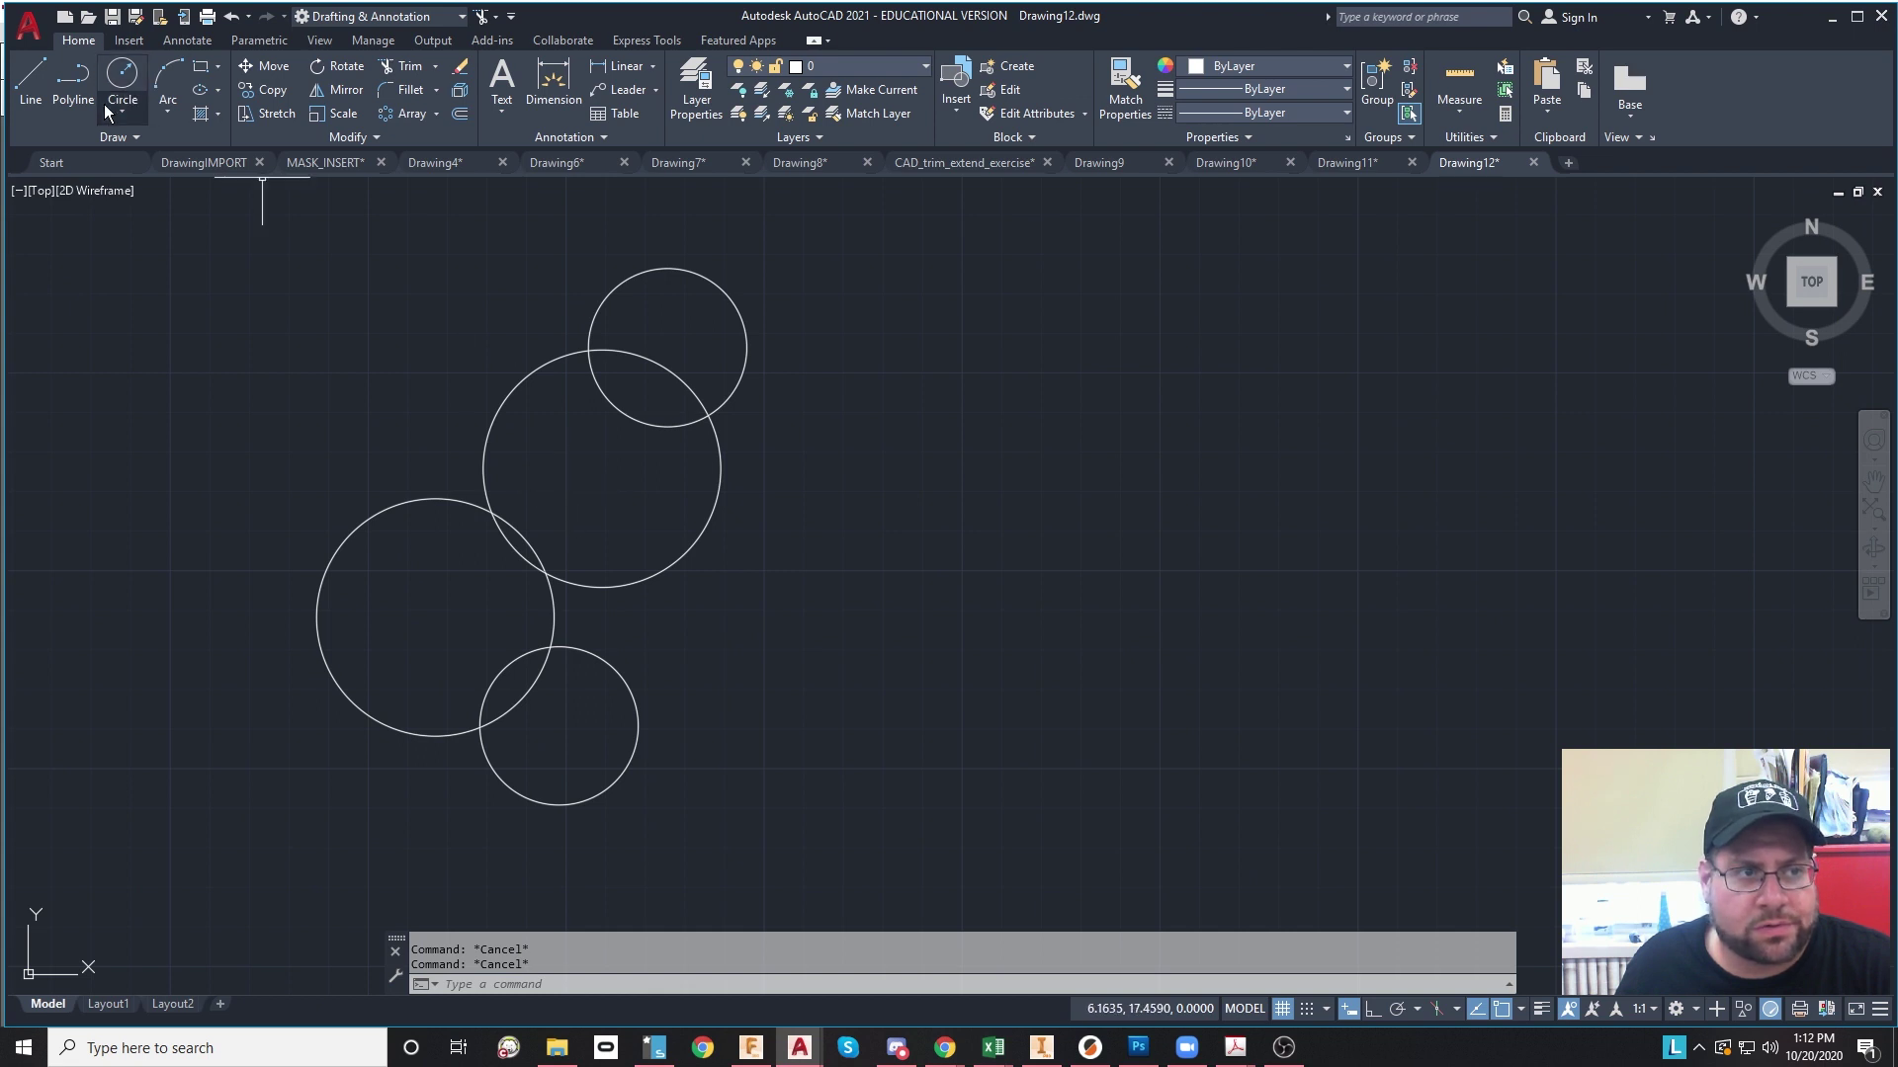
click(37, 69)
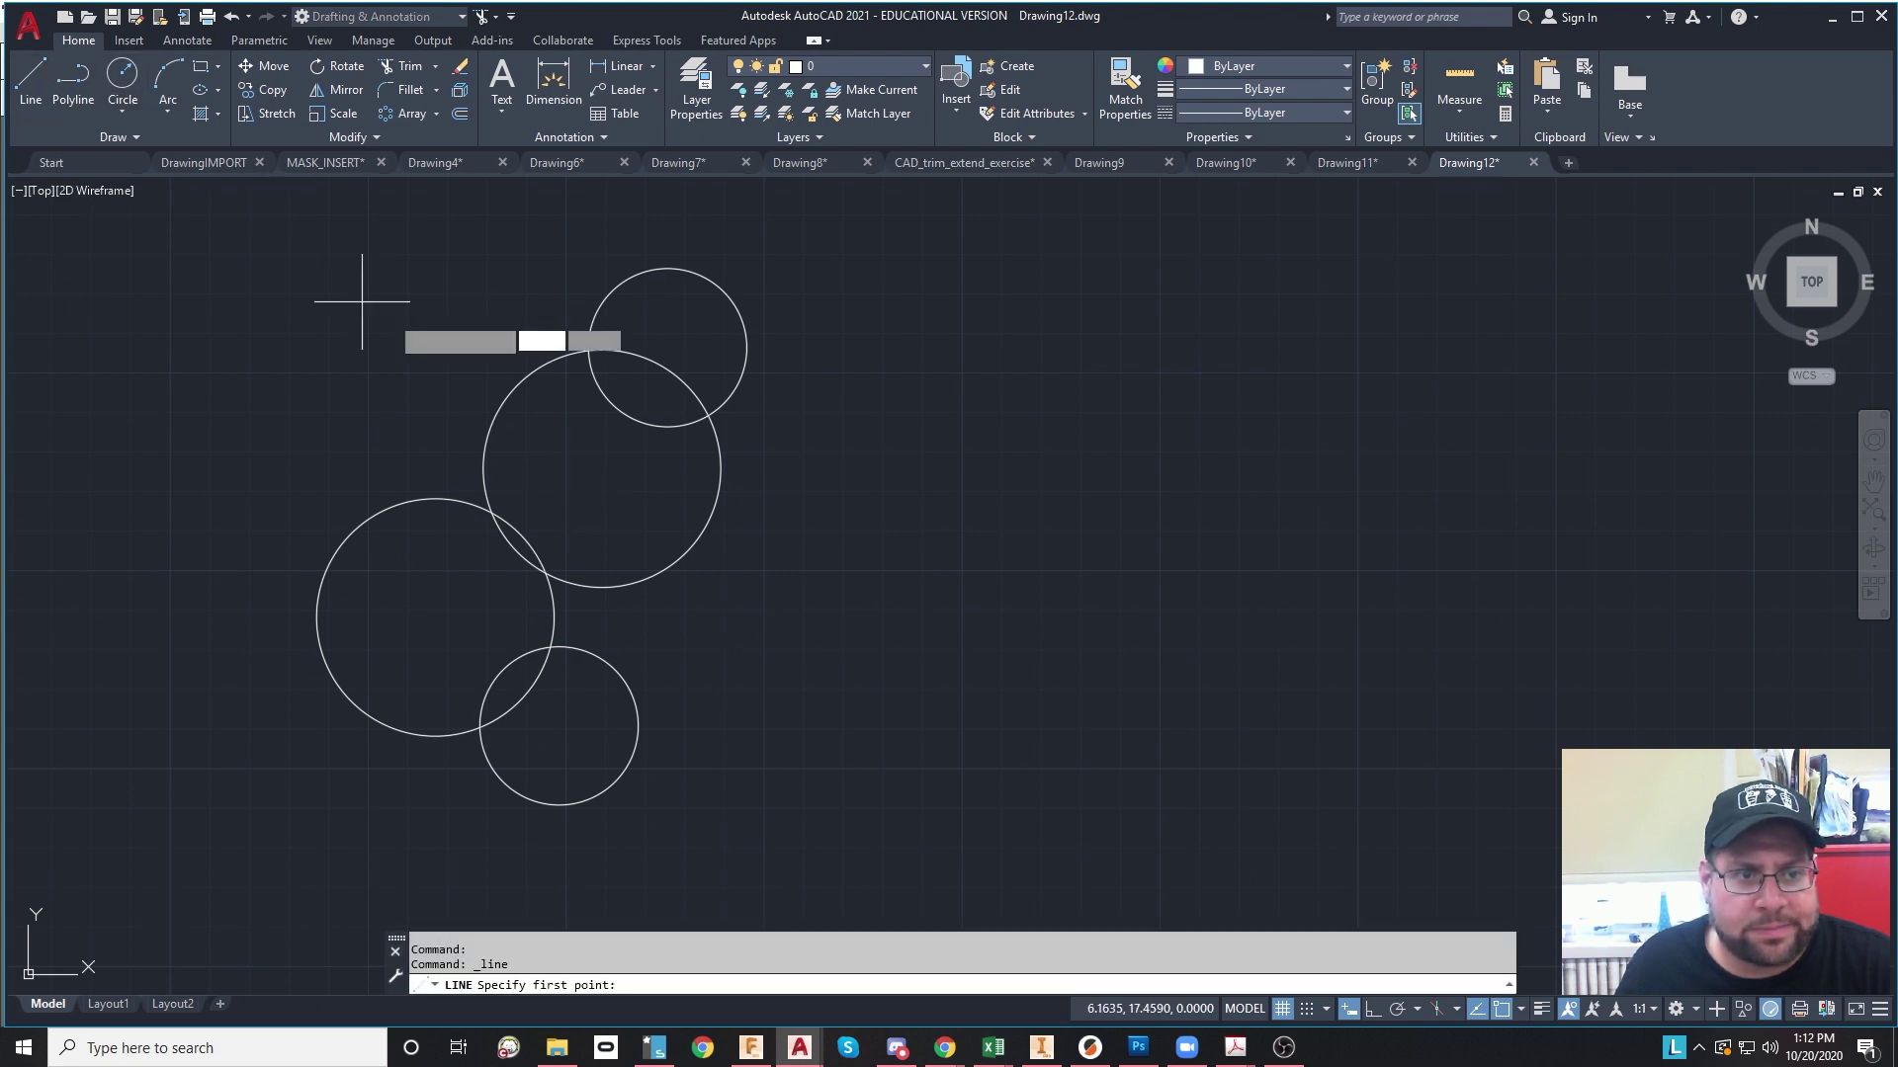
click(519, 595)
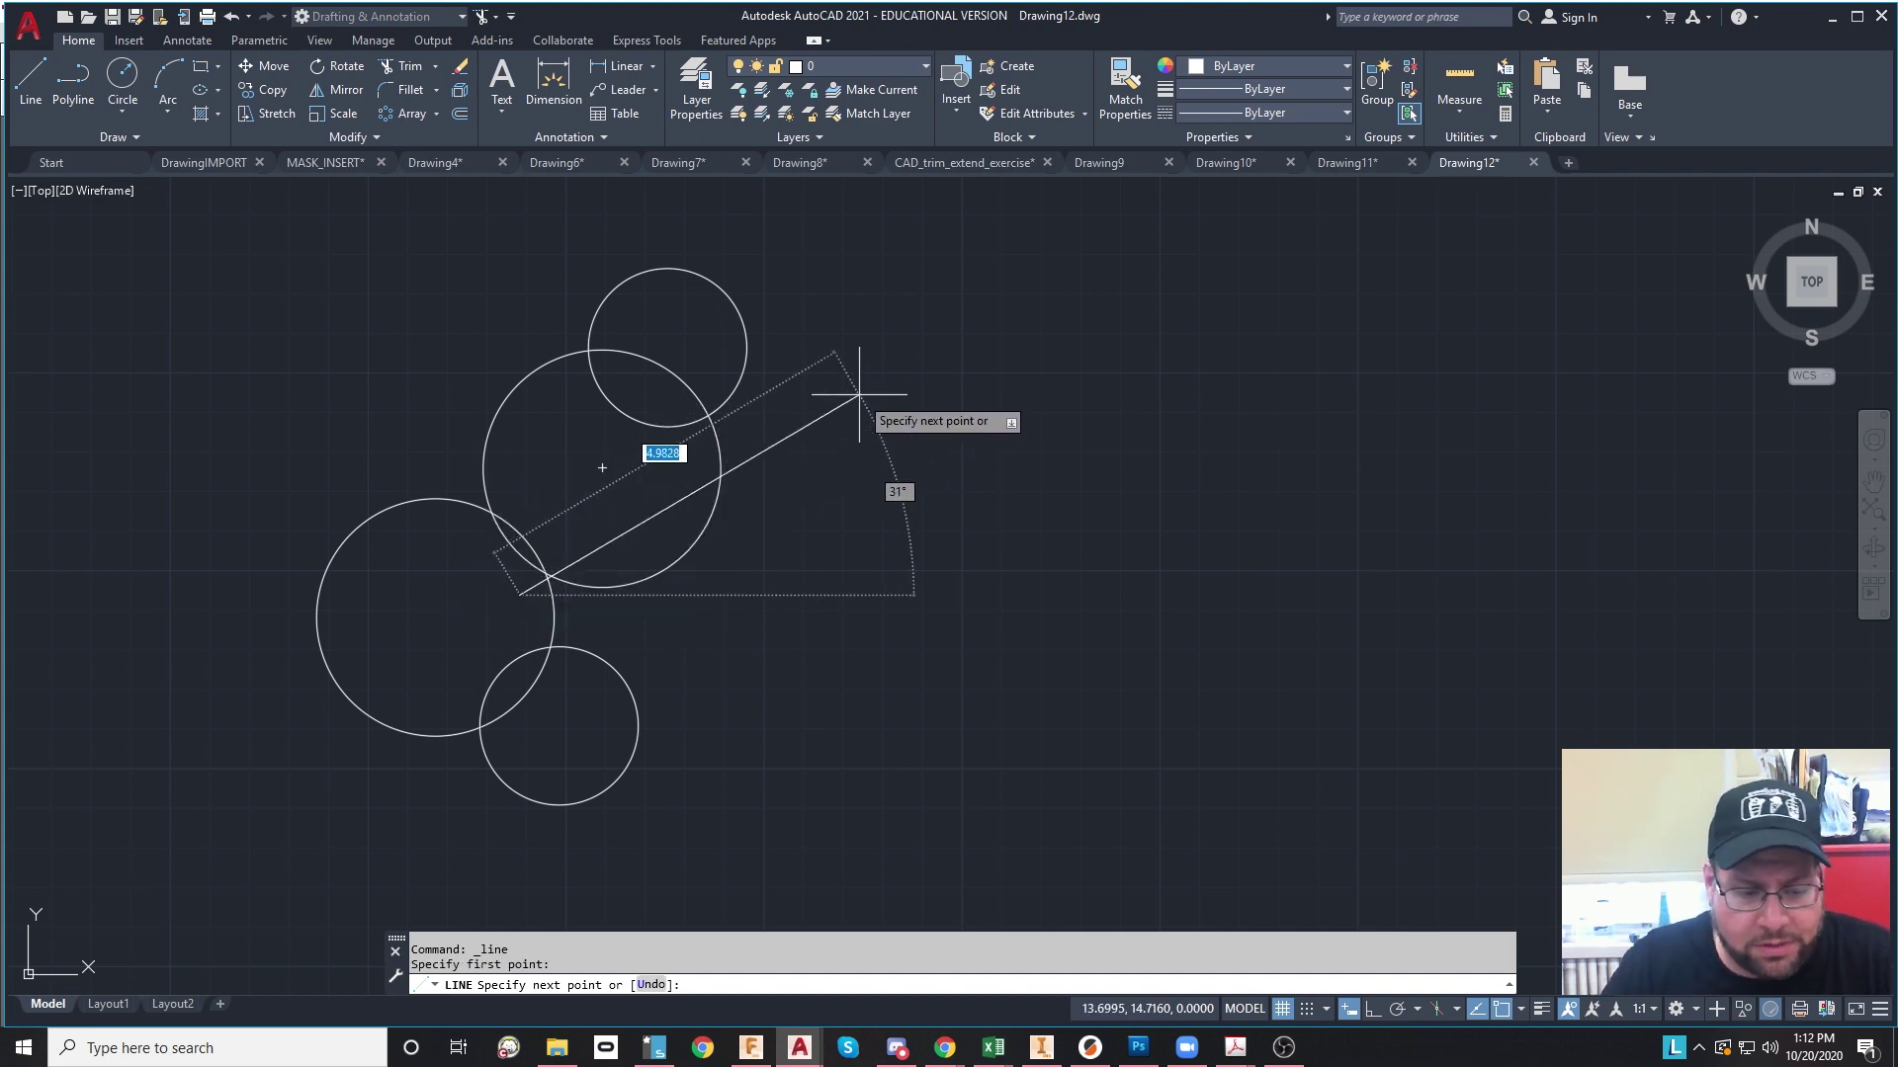
click(1373, 1008)
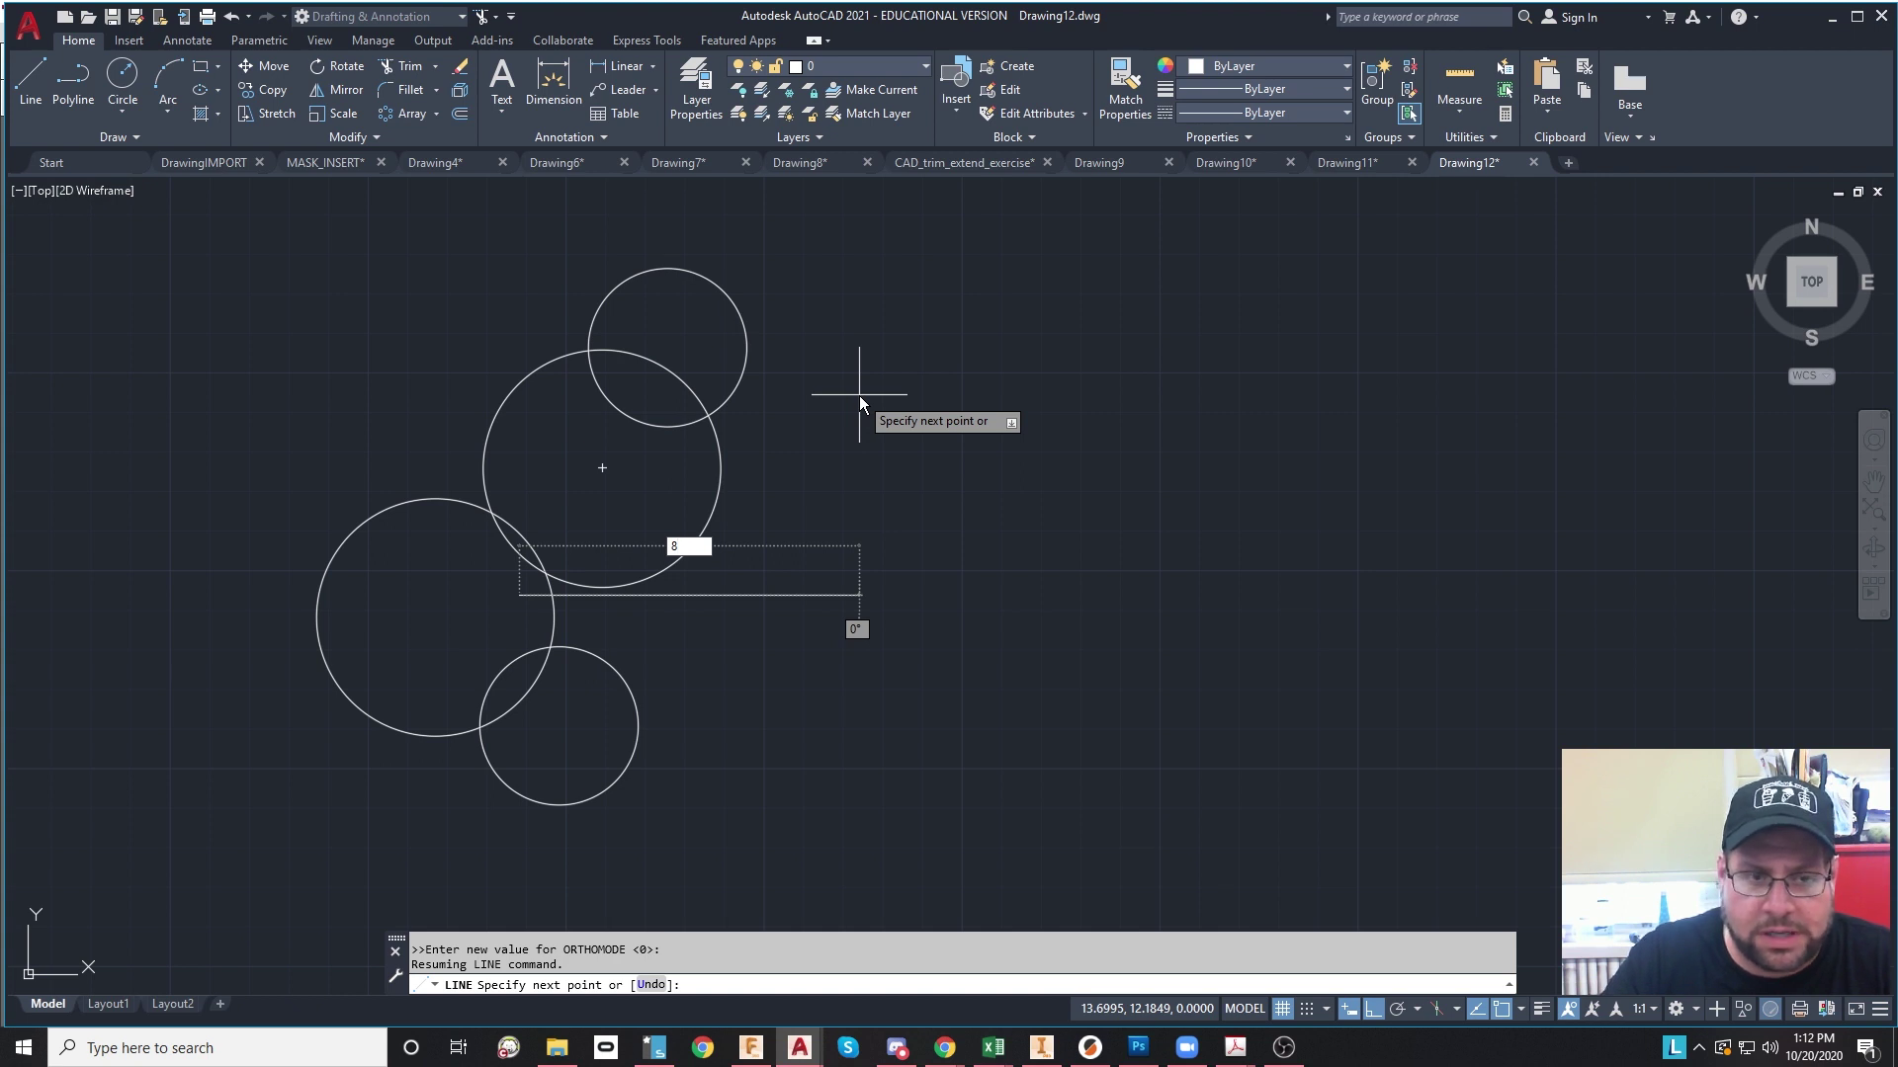
key(Tab)
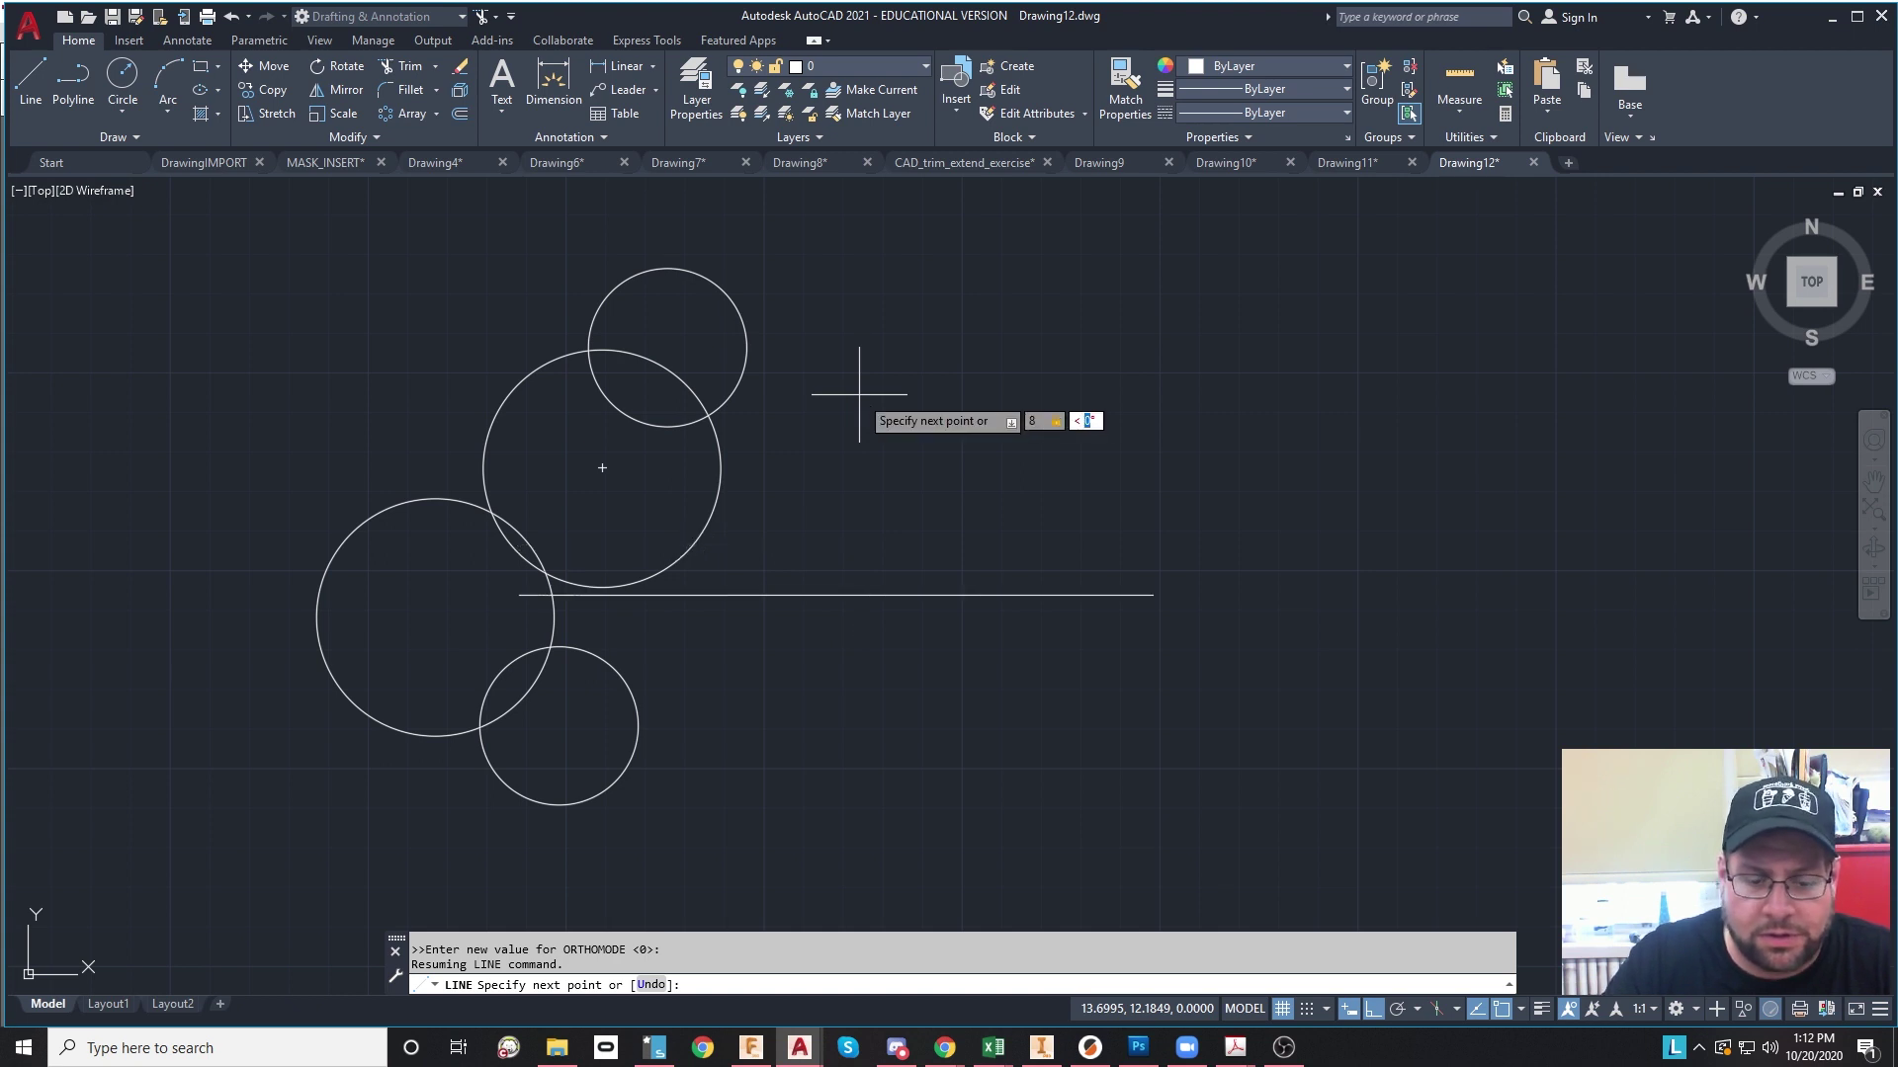
text(45)
key(Return)
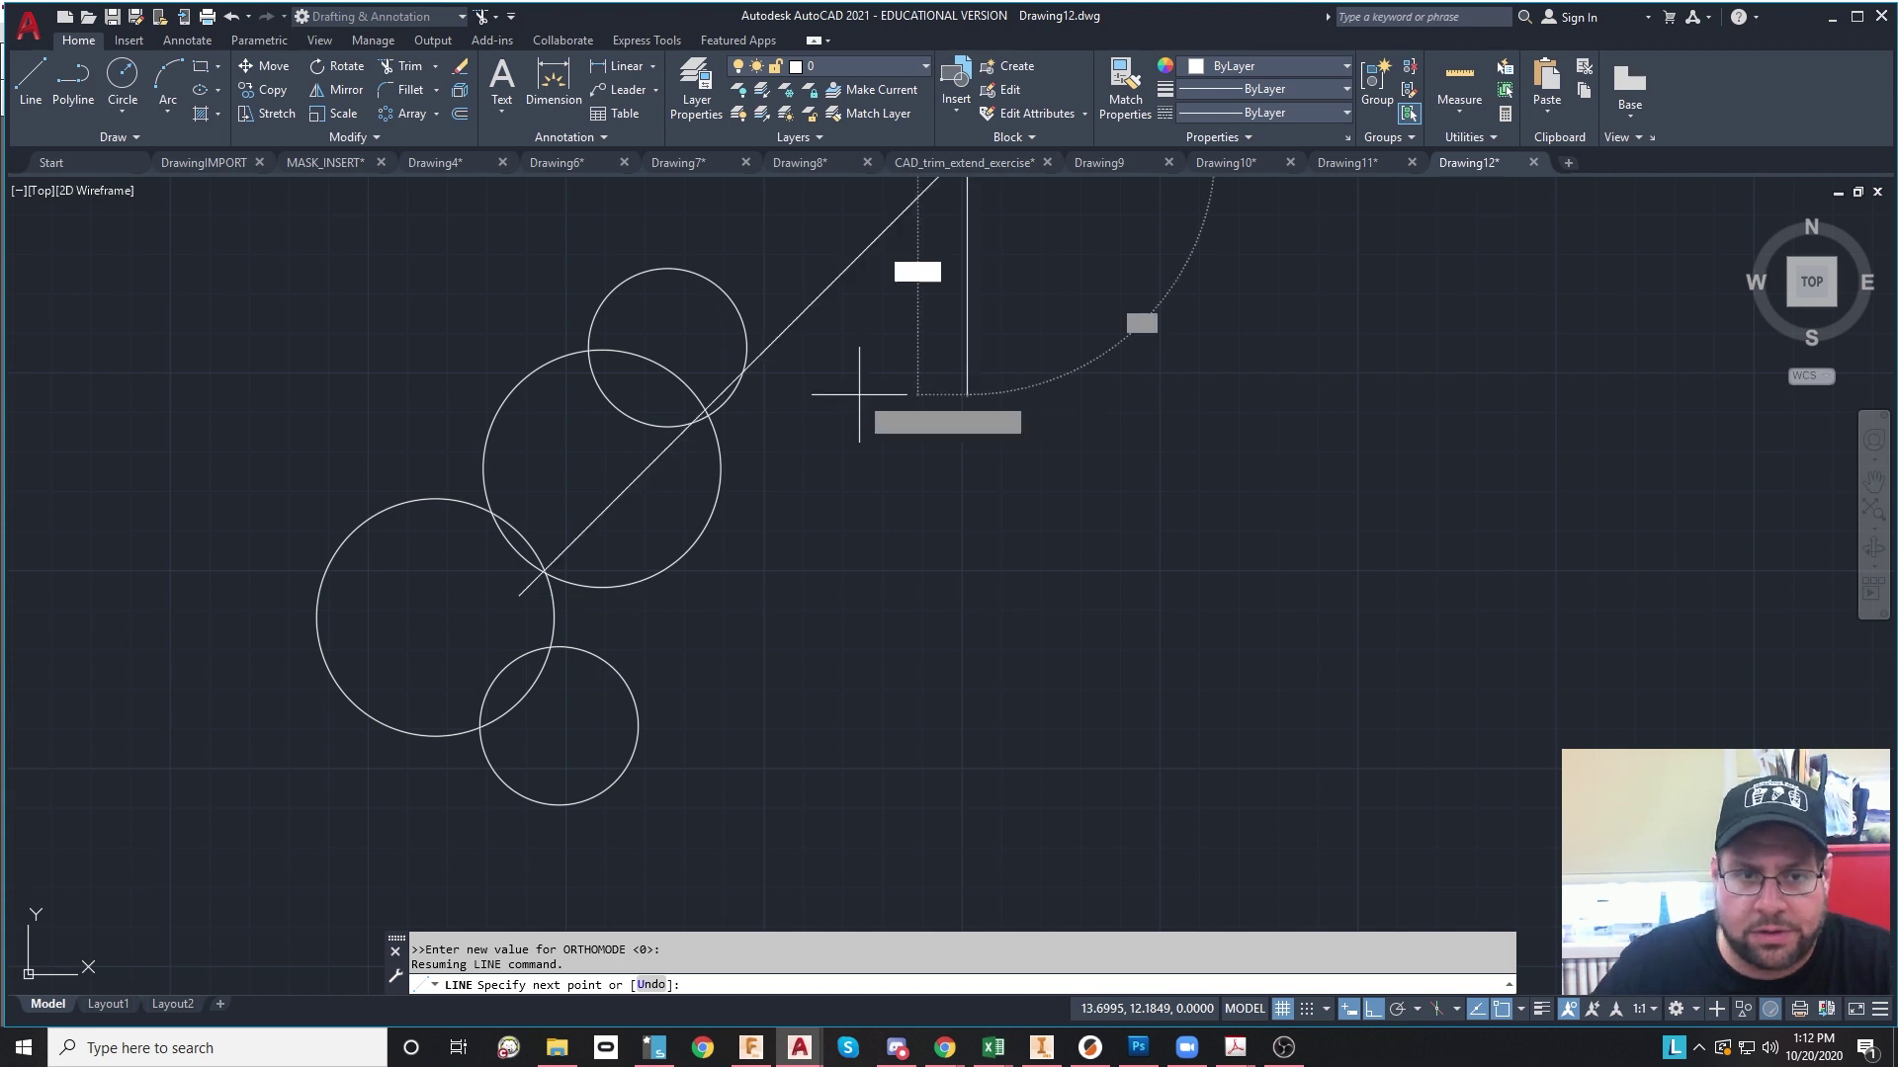
key(Escape)
scroll(826, 445, down, 3)
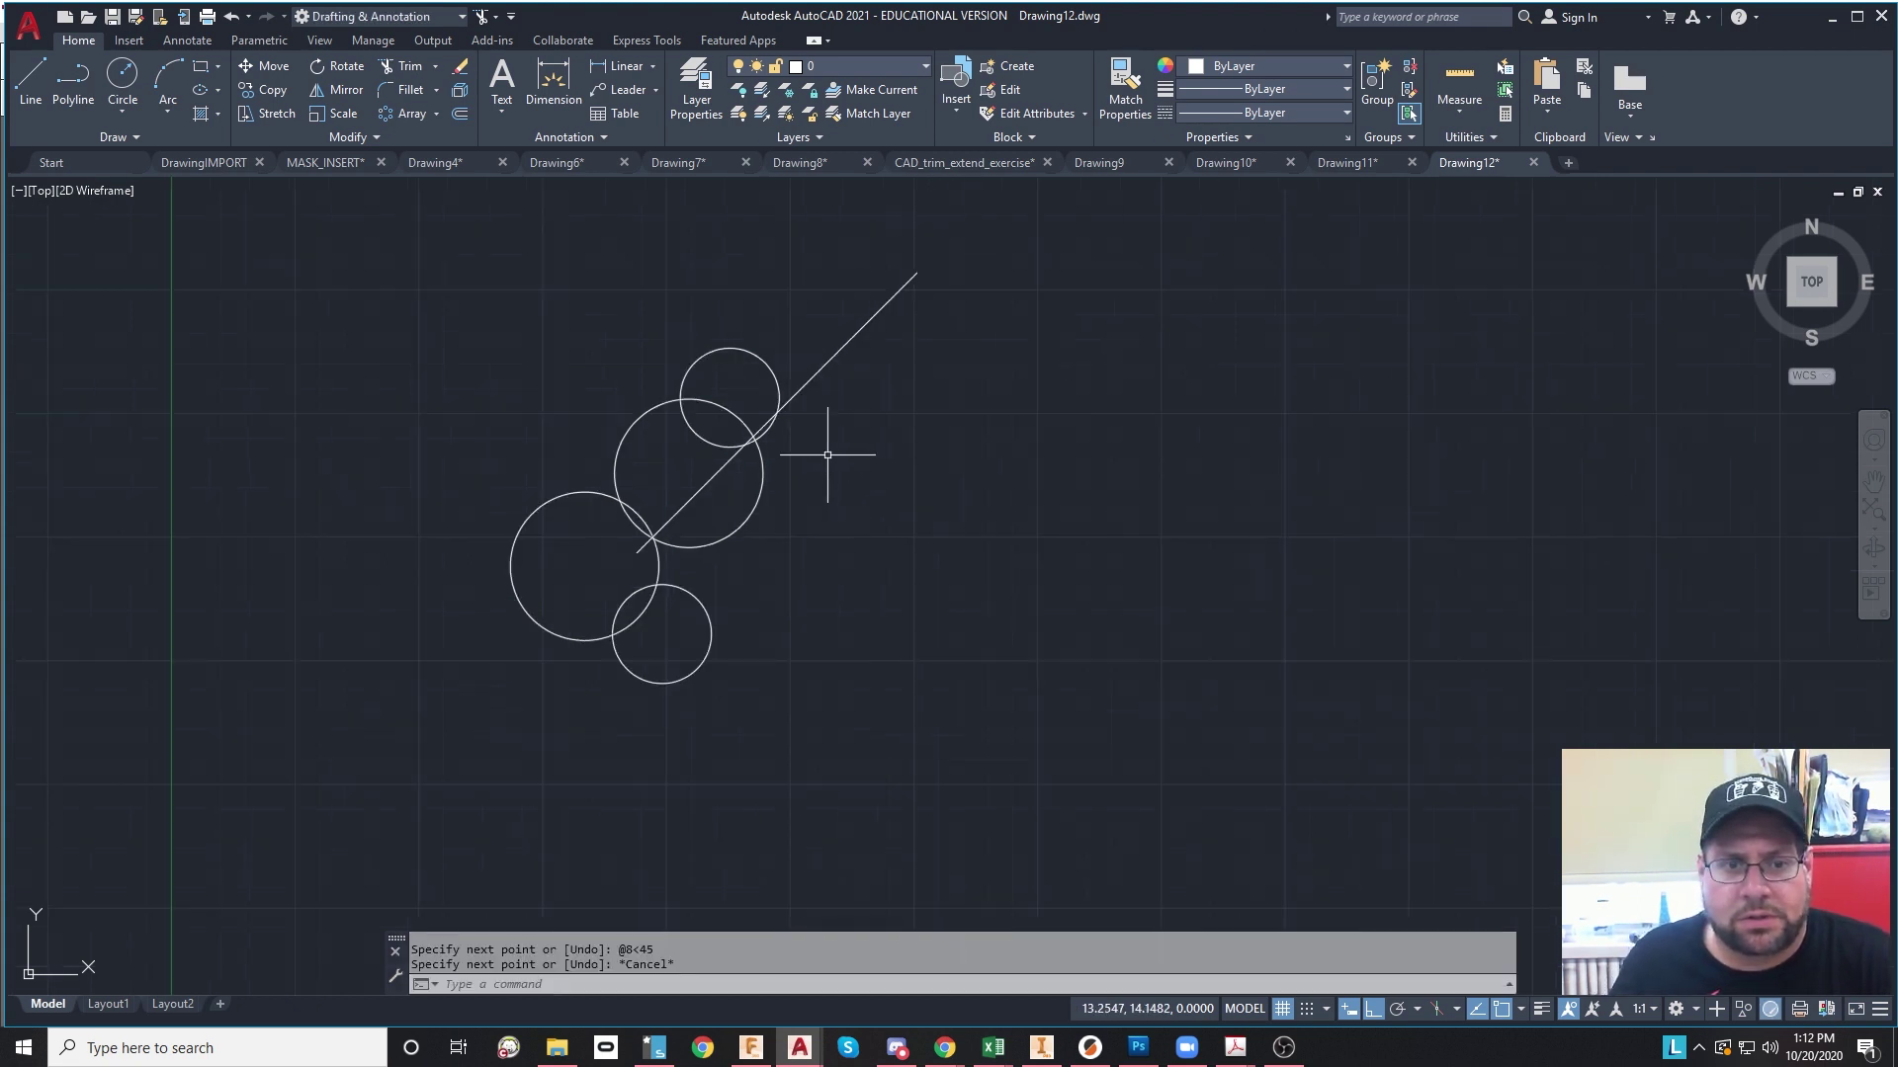
scroll(936, 474, up, 3)
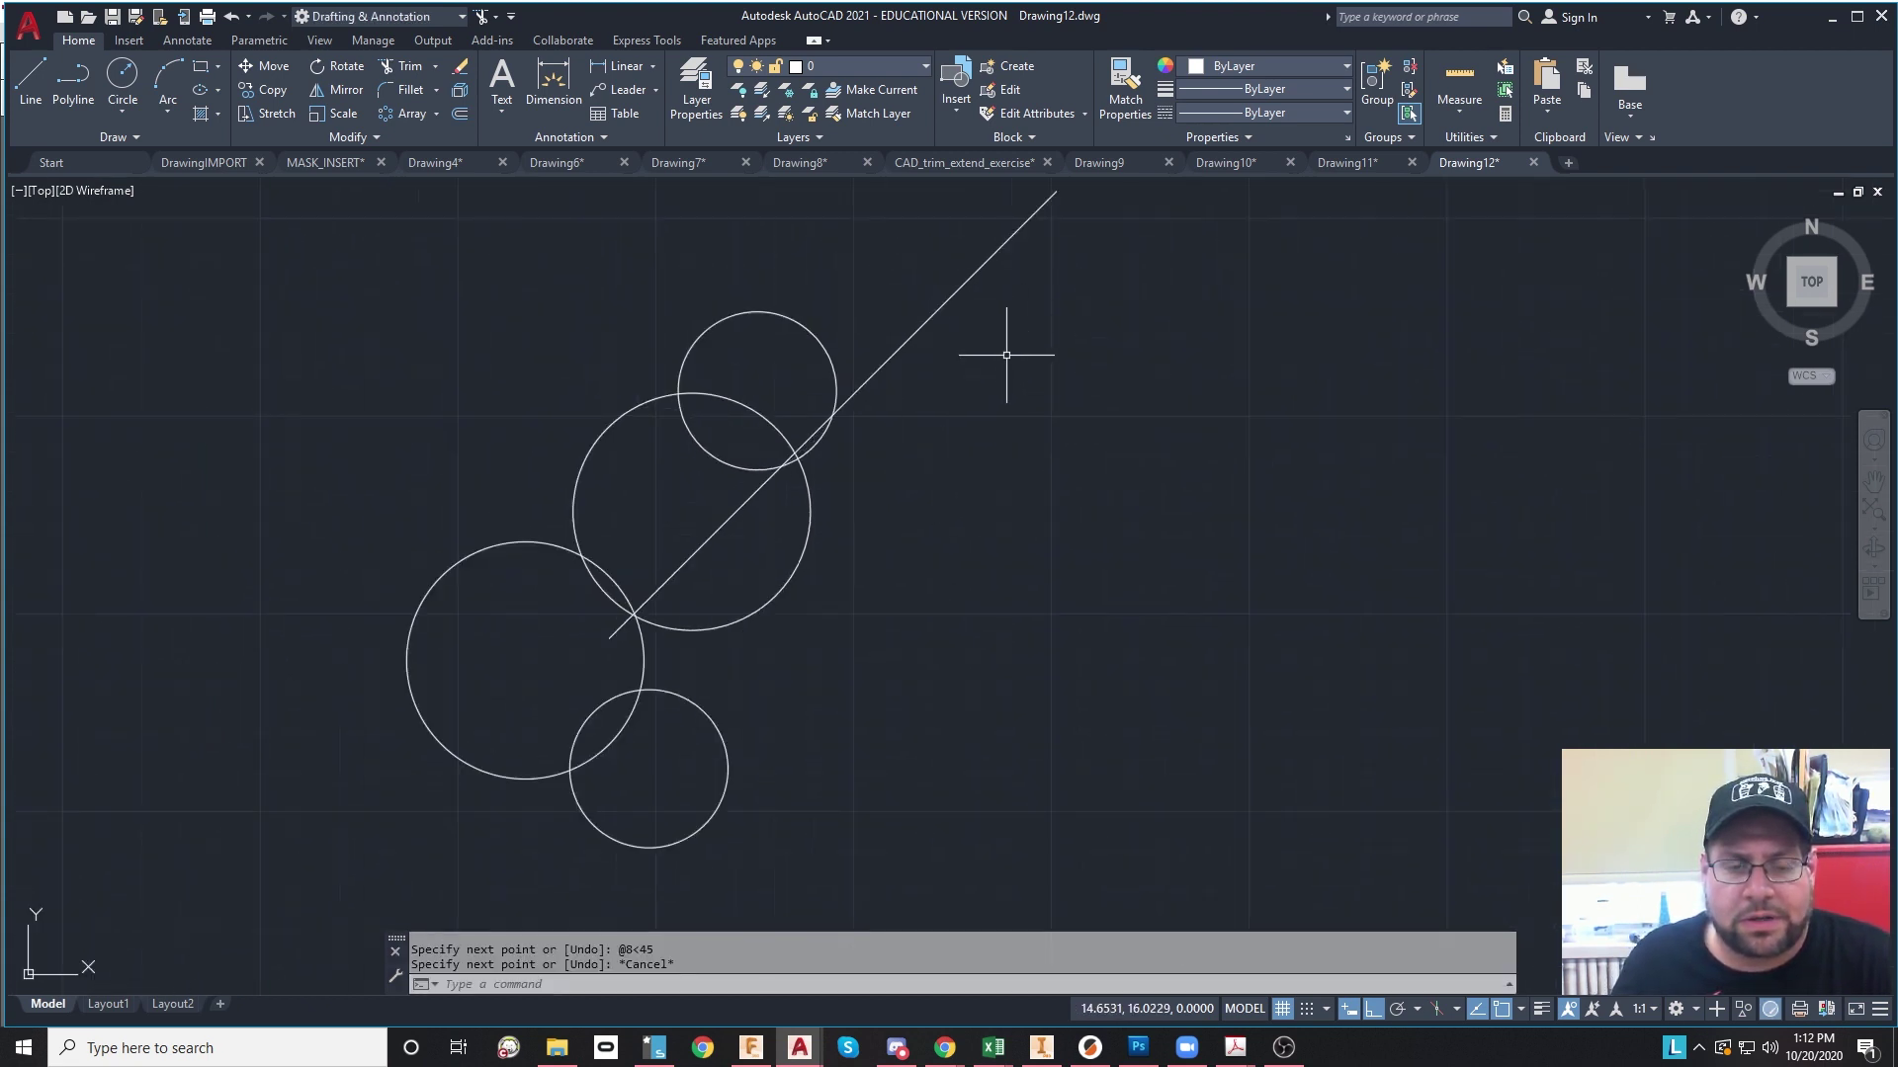
click(1008, 330)
click(928, 268)
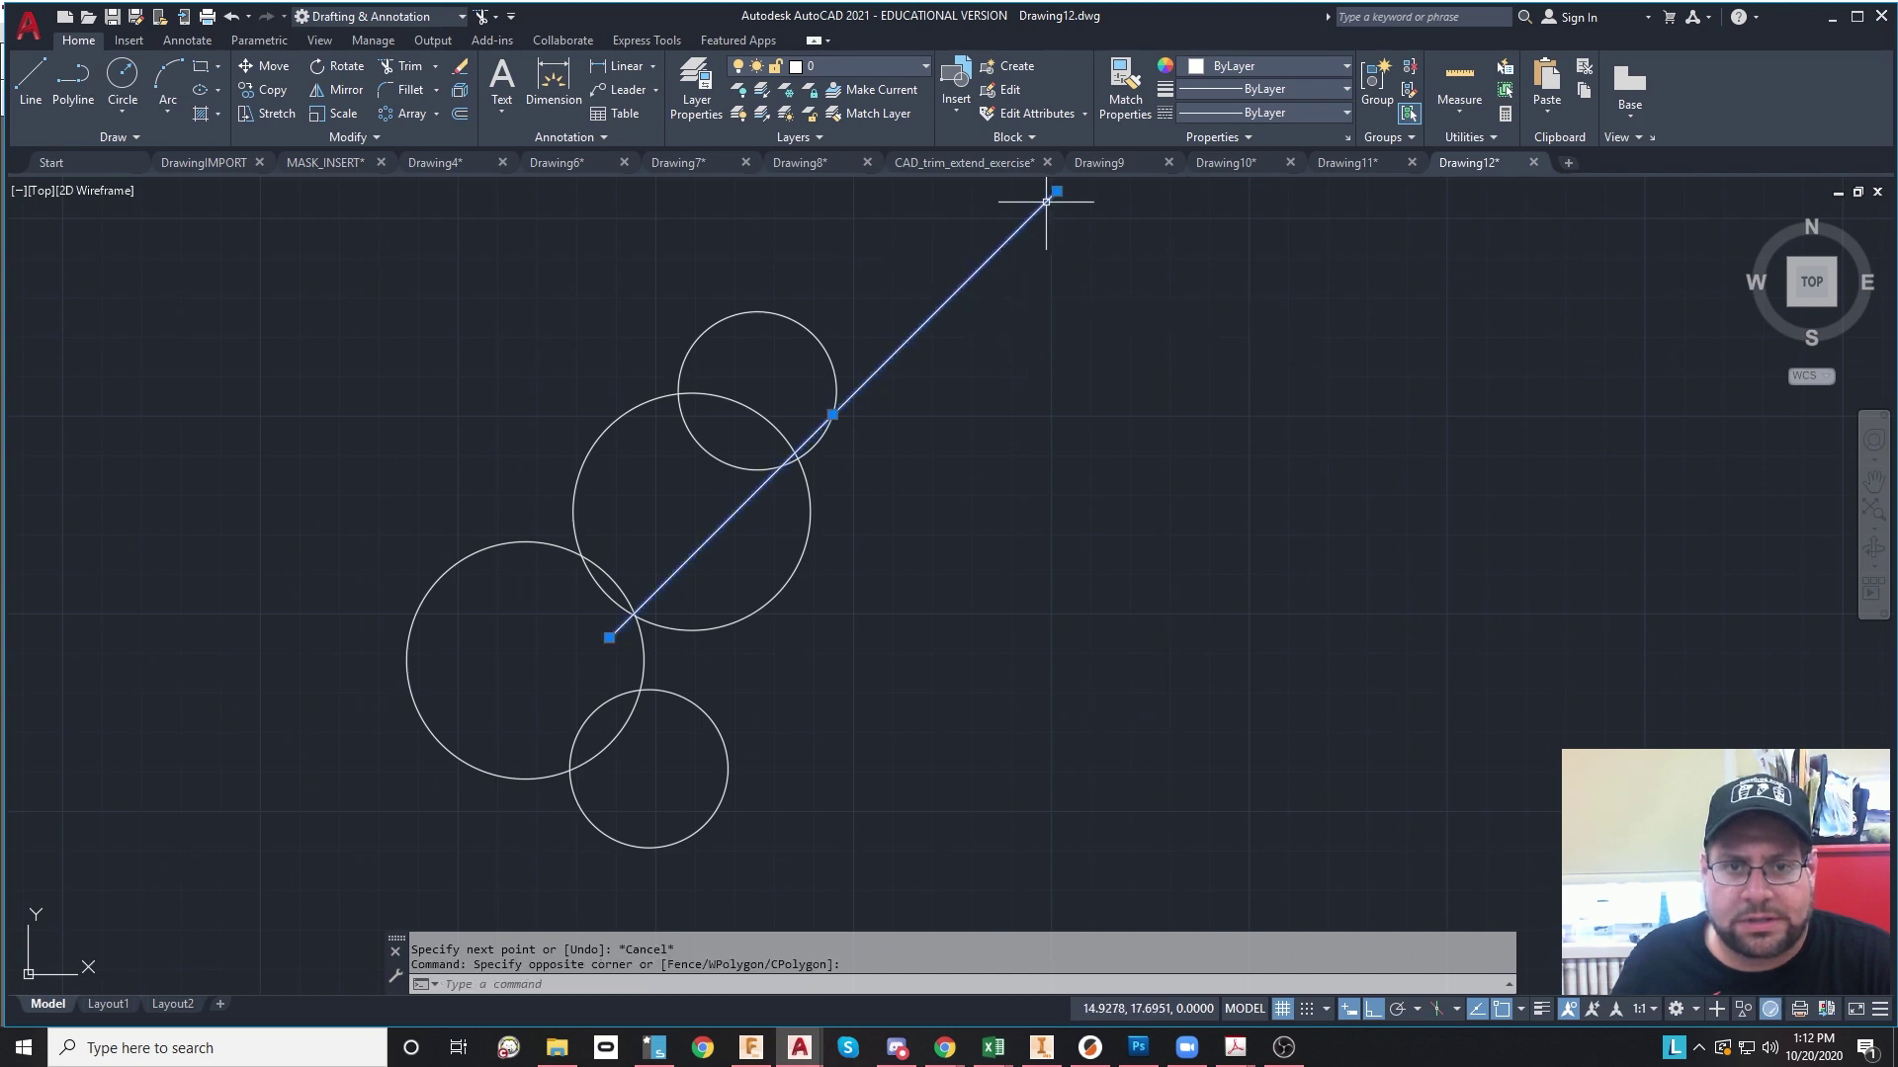
key(Escape)
key(Escape)
Step: Offset the 45° line repeatedly by 3/8 toward the lower right, making three parallel copies across the upper large circle
scroll(741, 579, up, 2)
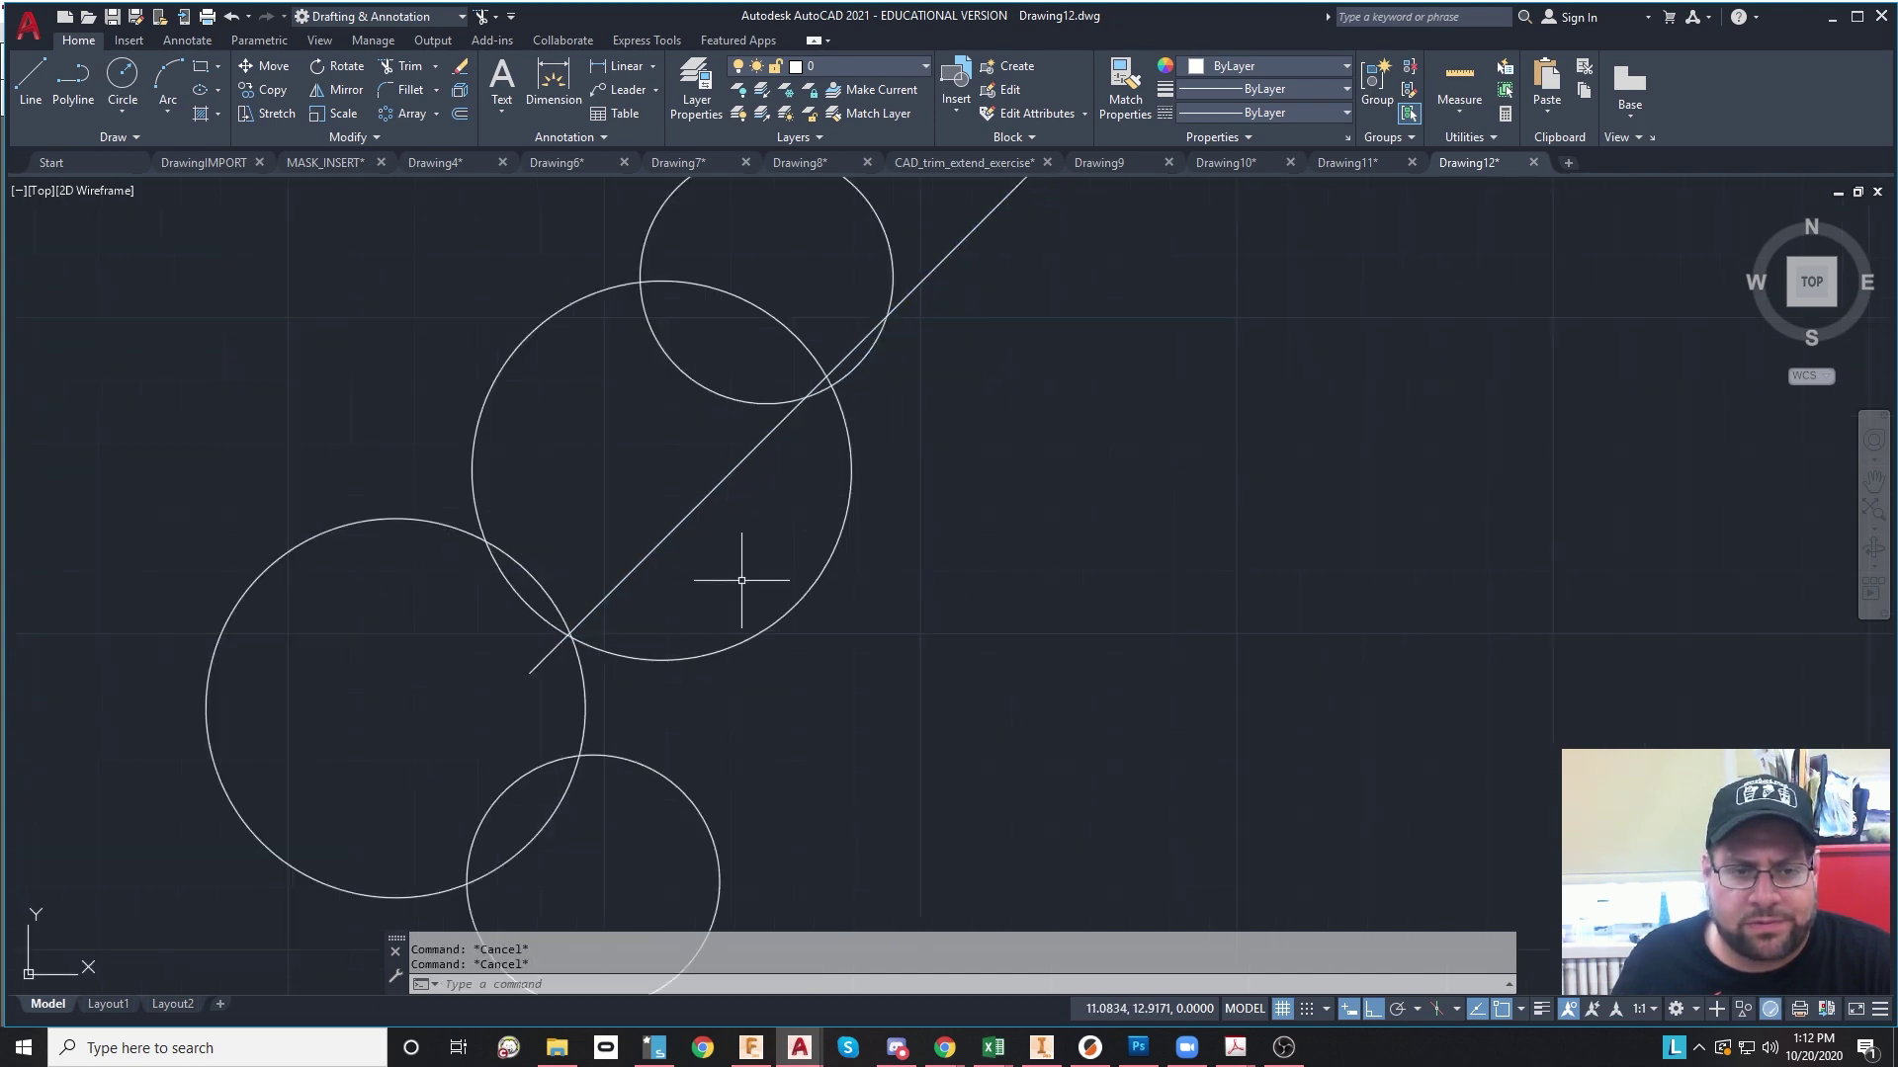
text(O)
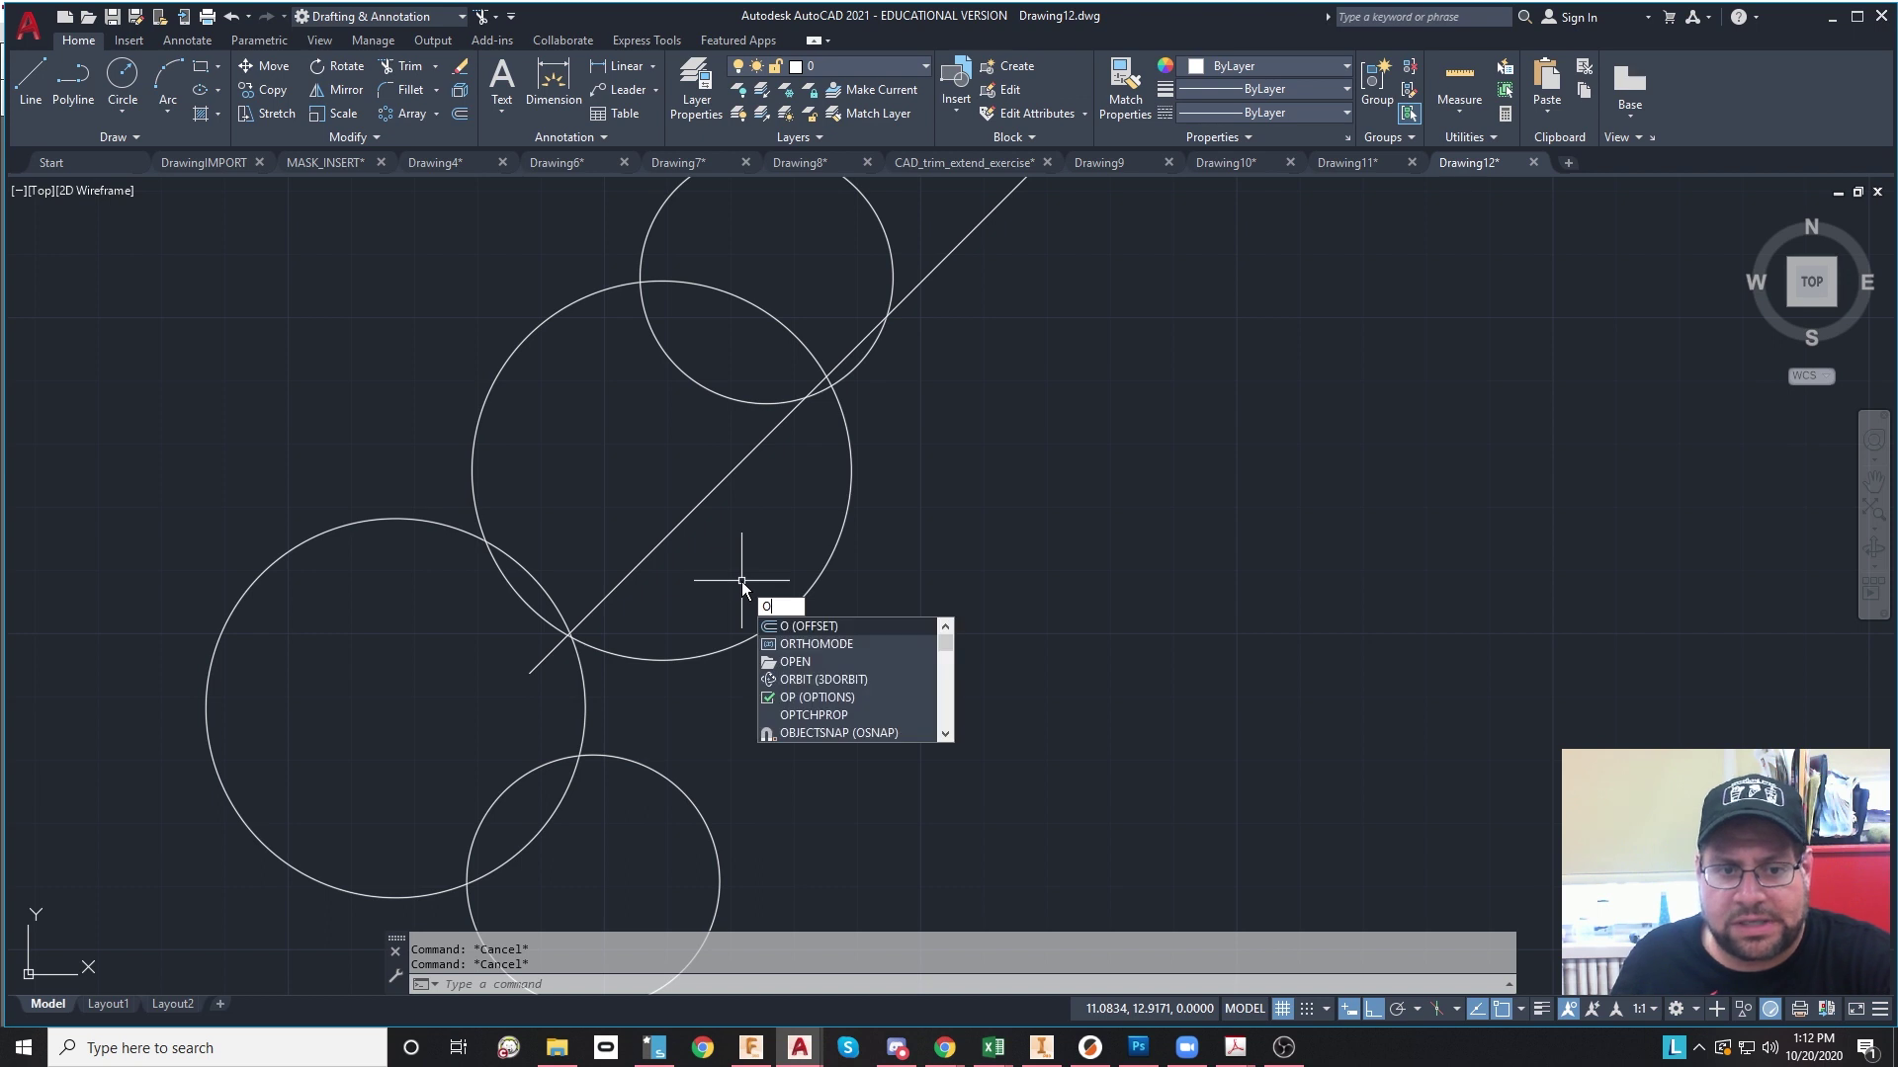
key(Return)
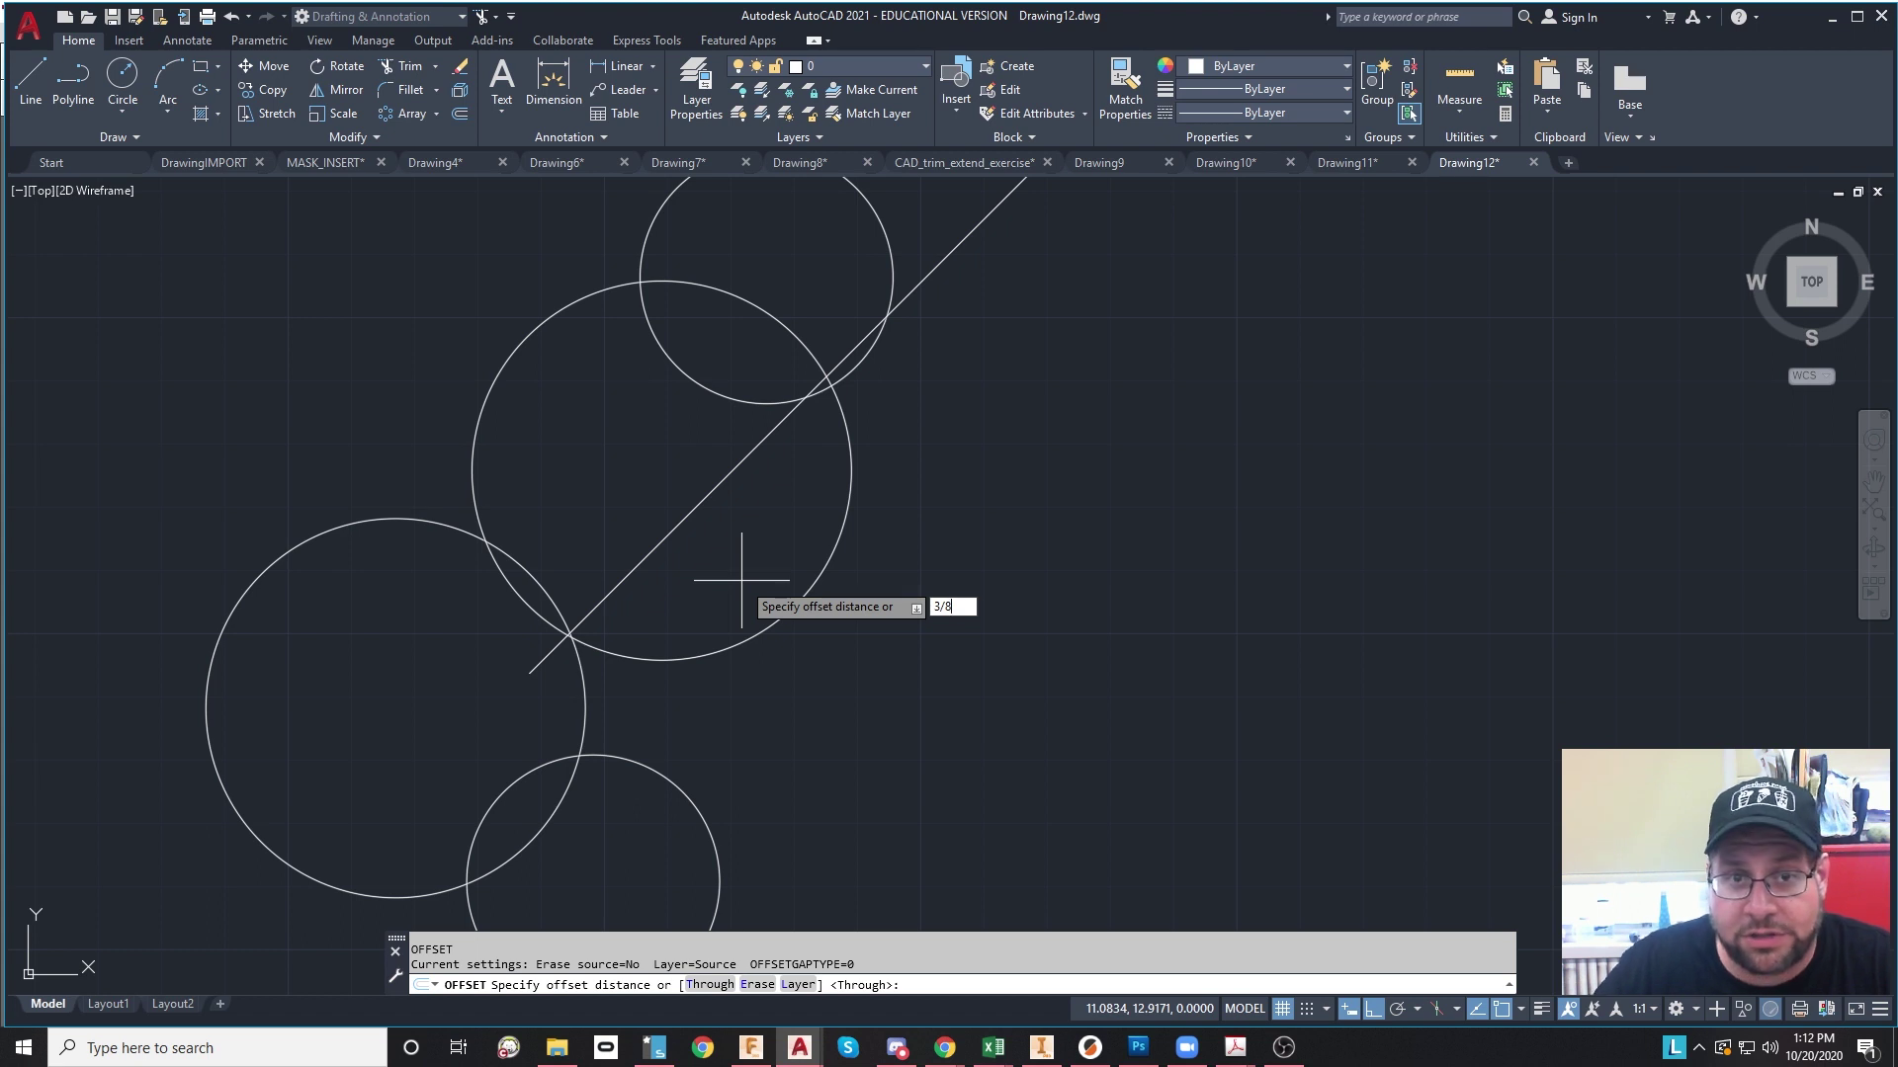
key(Return)
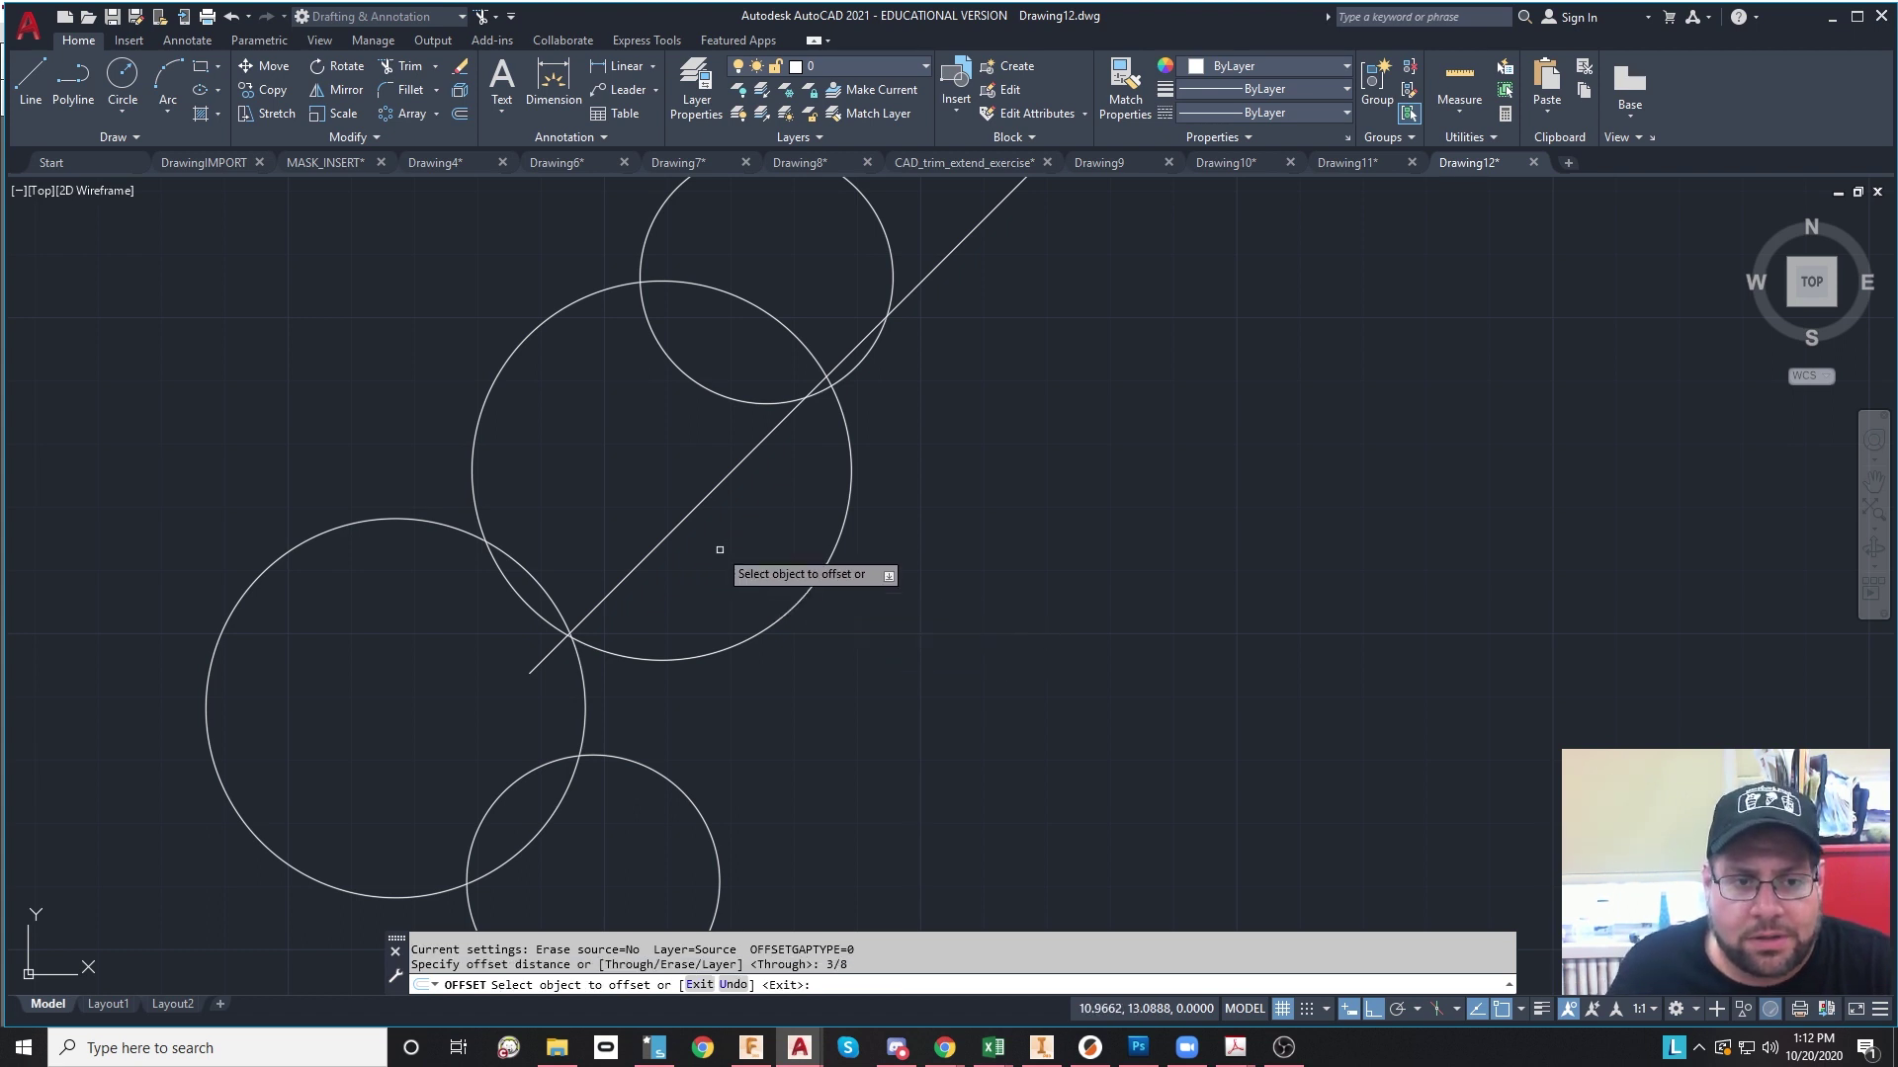
click(690, 521)
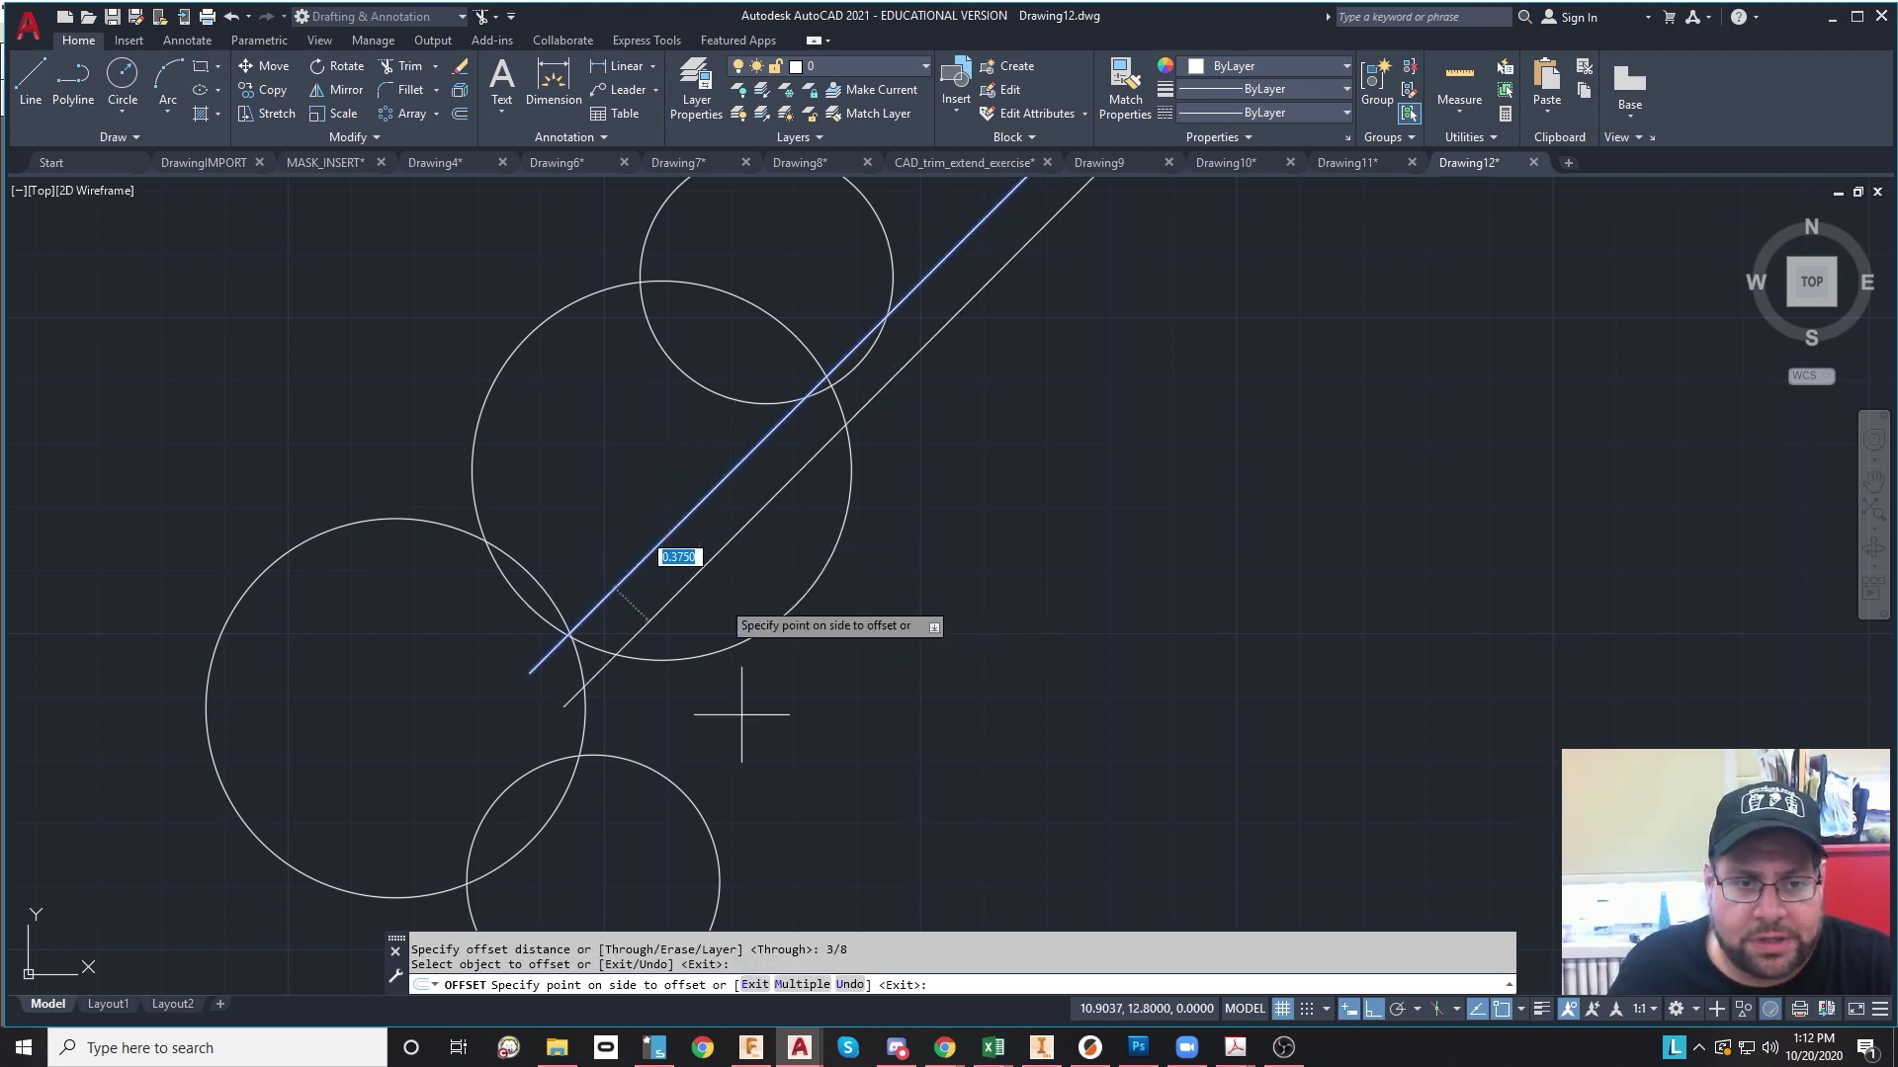
click(787, 983)
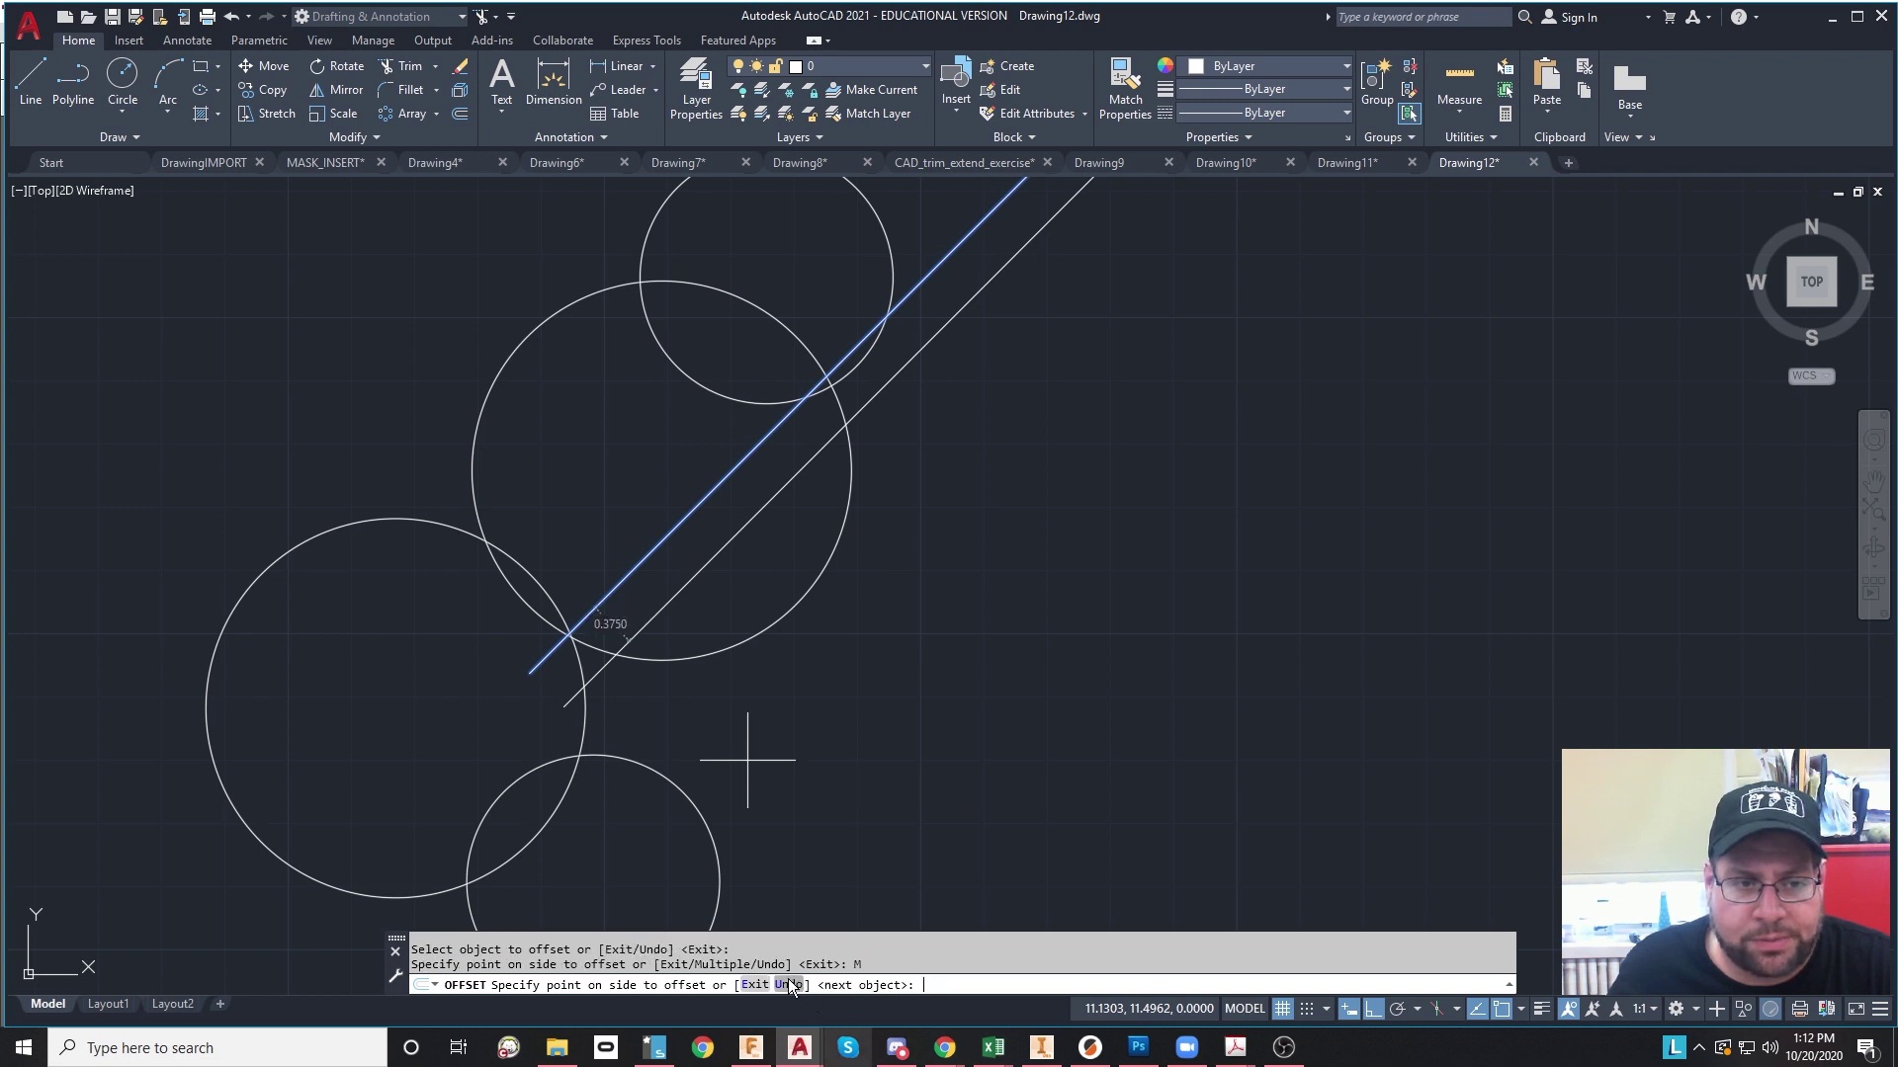
click(825, 756)
click(851, 731)
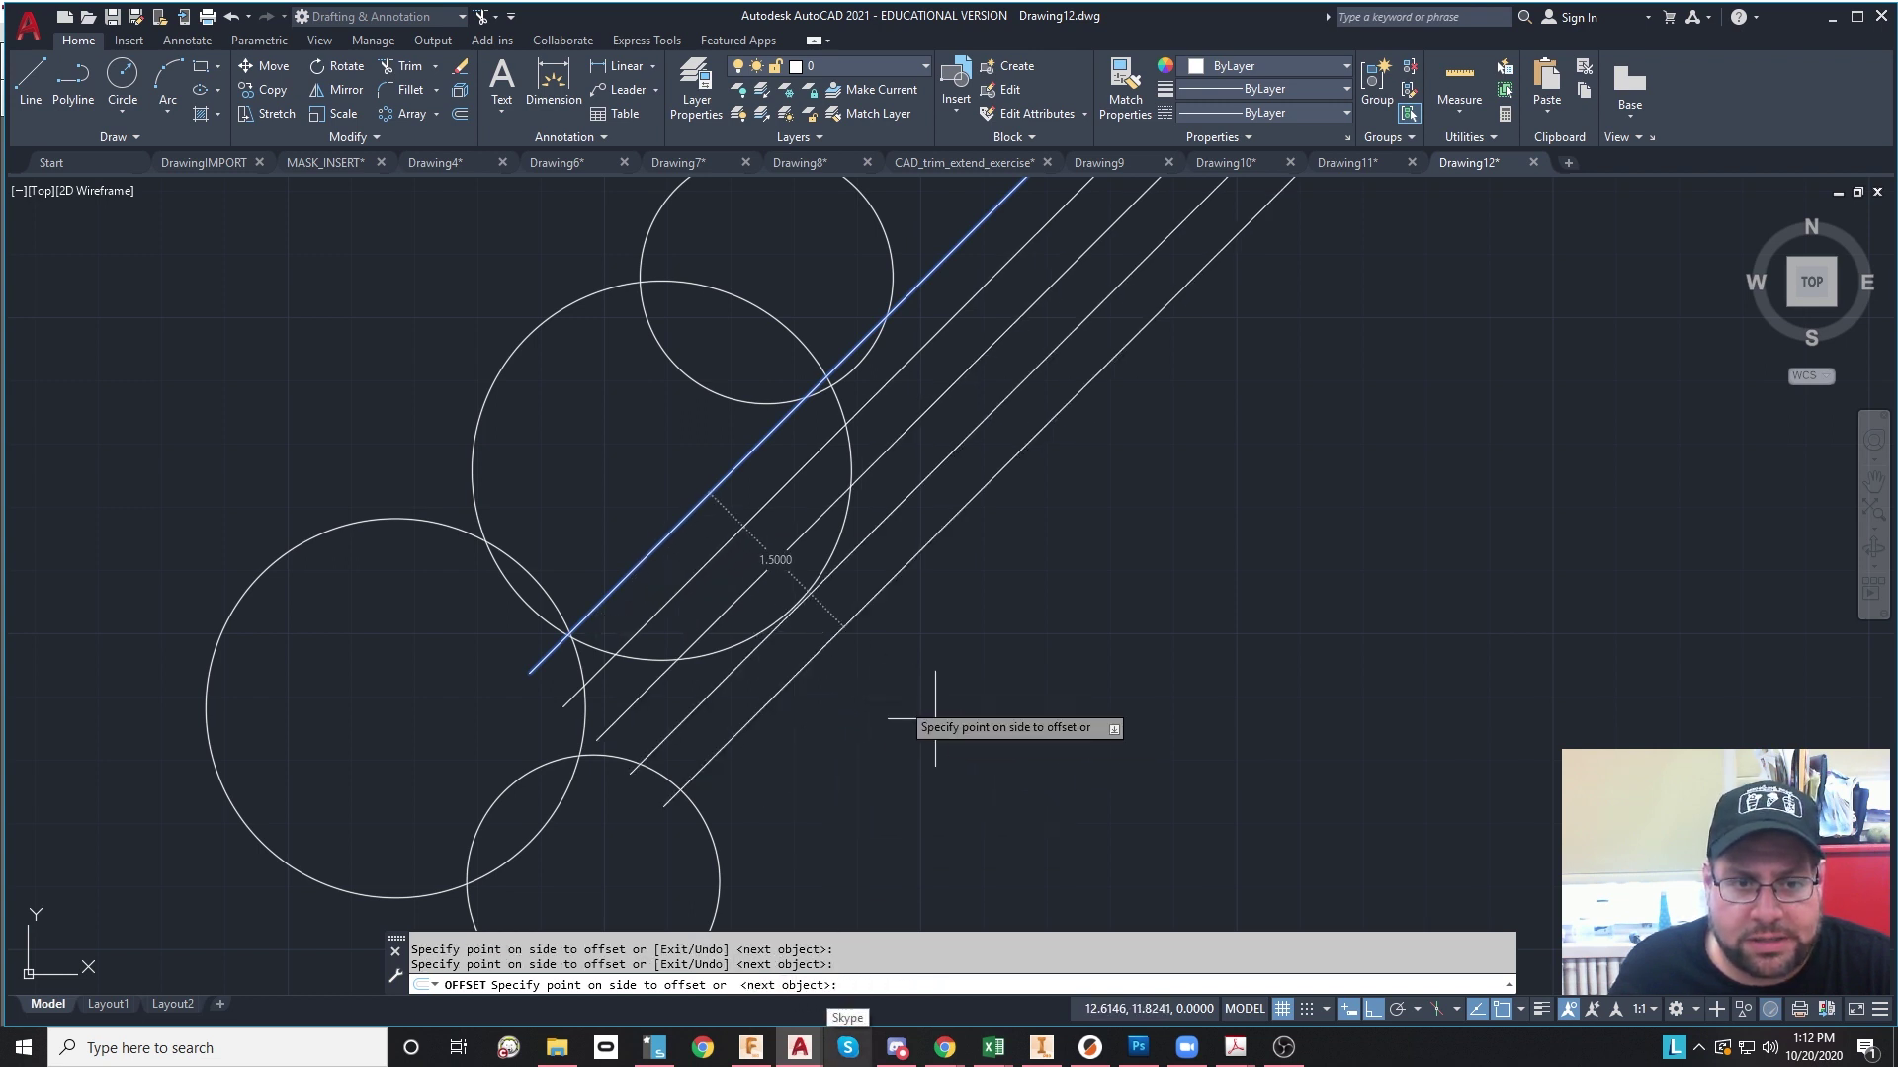
Step: Continue the 3/8 offsets of the 45° line toward the upper left with four parallel copies
click(532, 455)
click(482, 421)
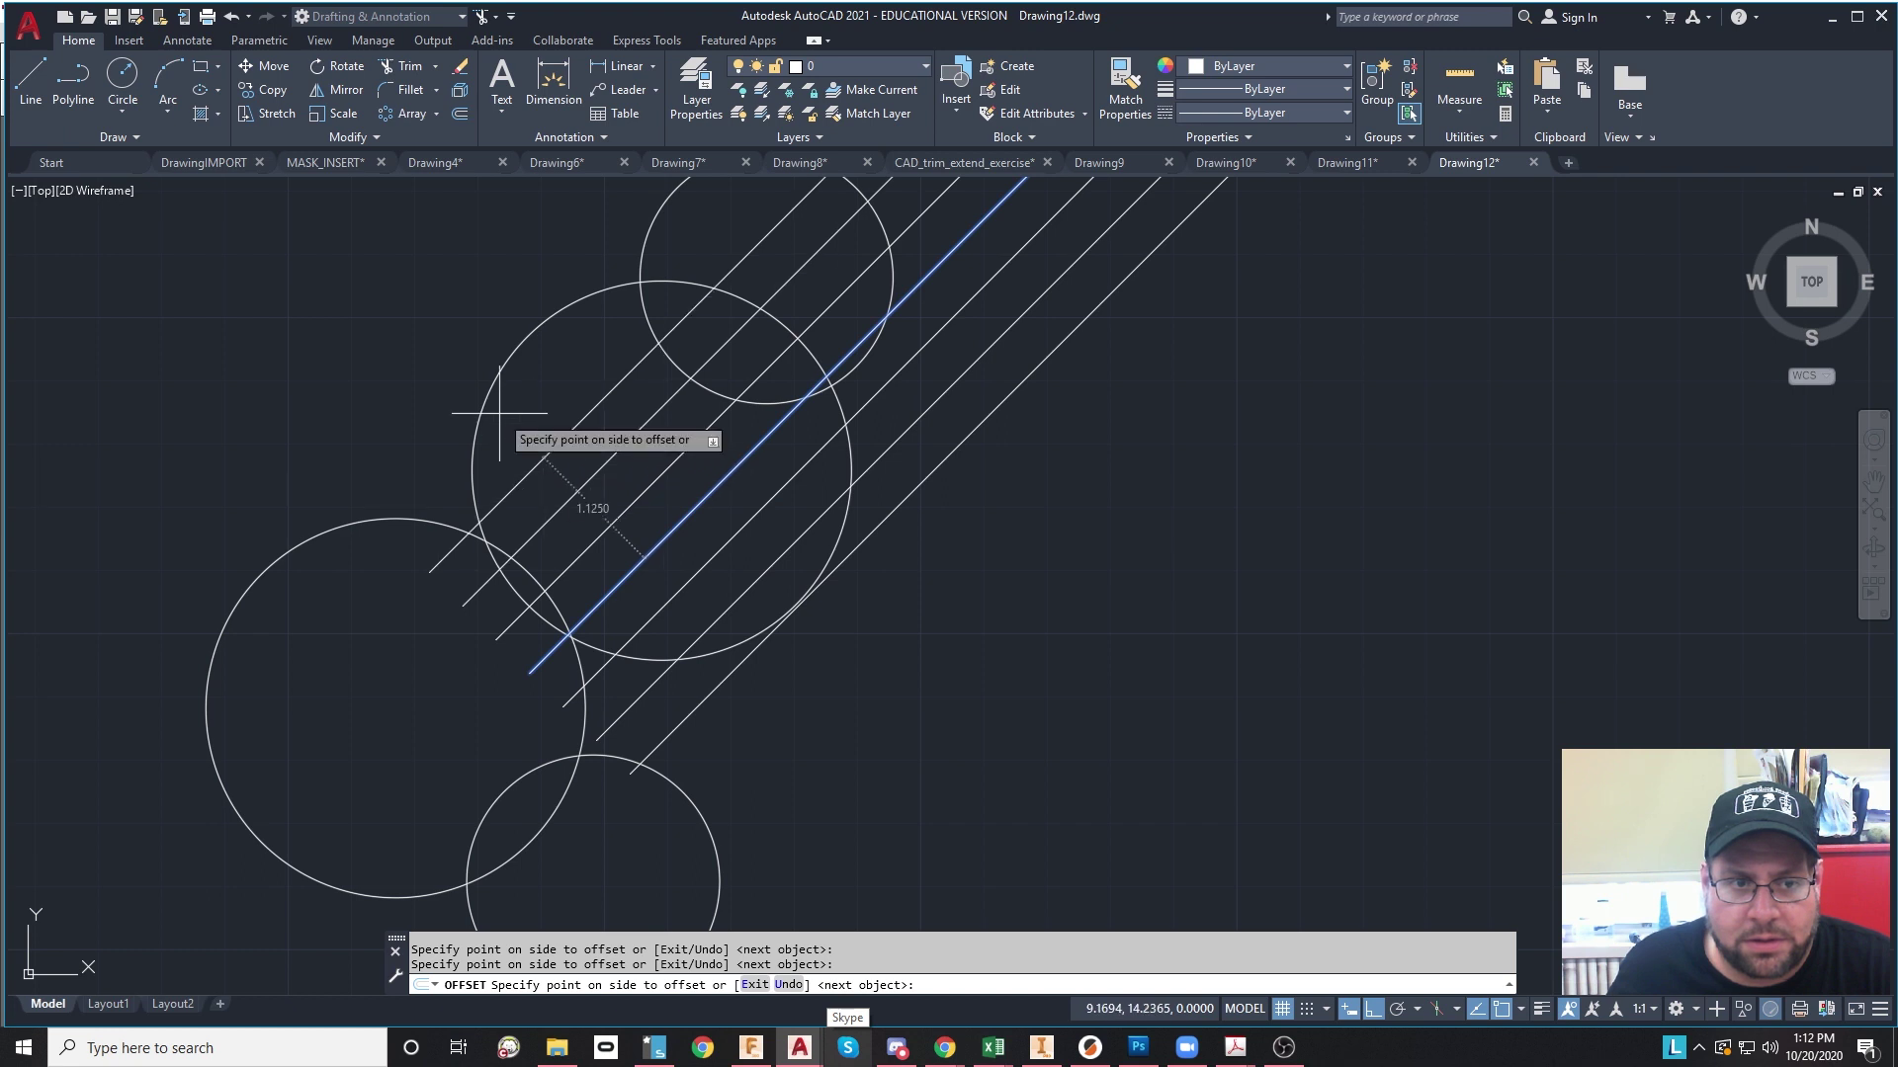
click(439, 367)
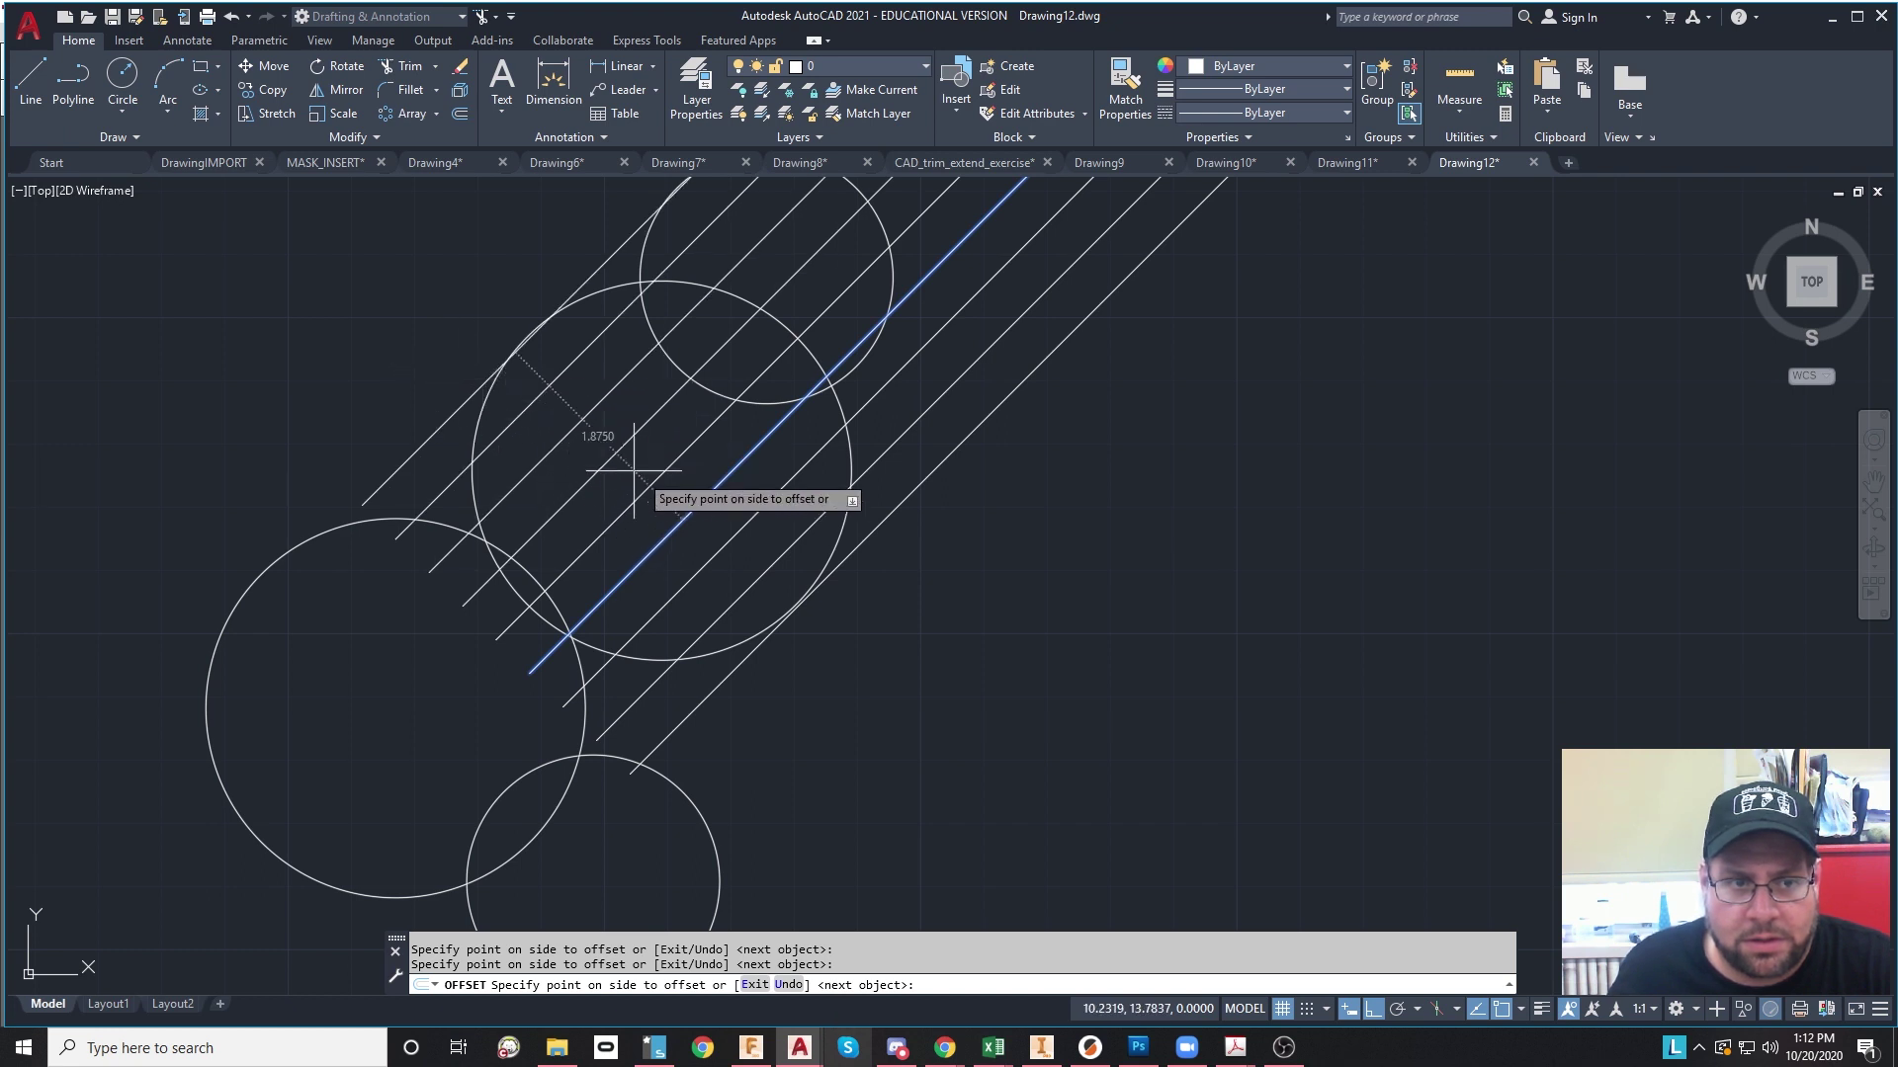
key(Escape)
key(Escape)
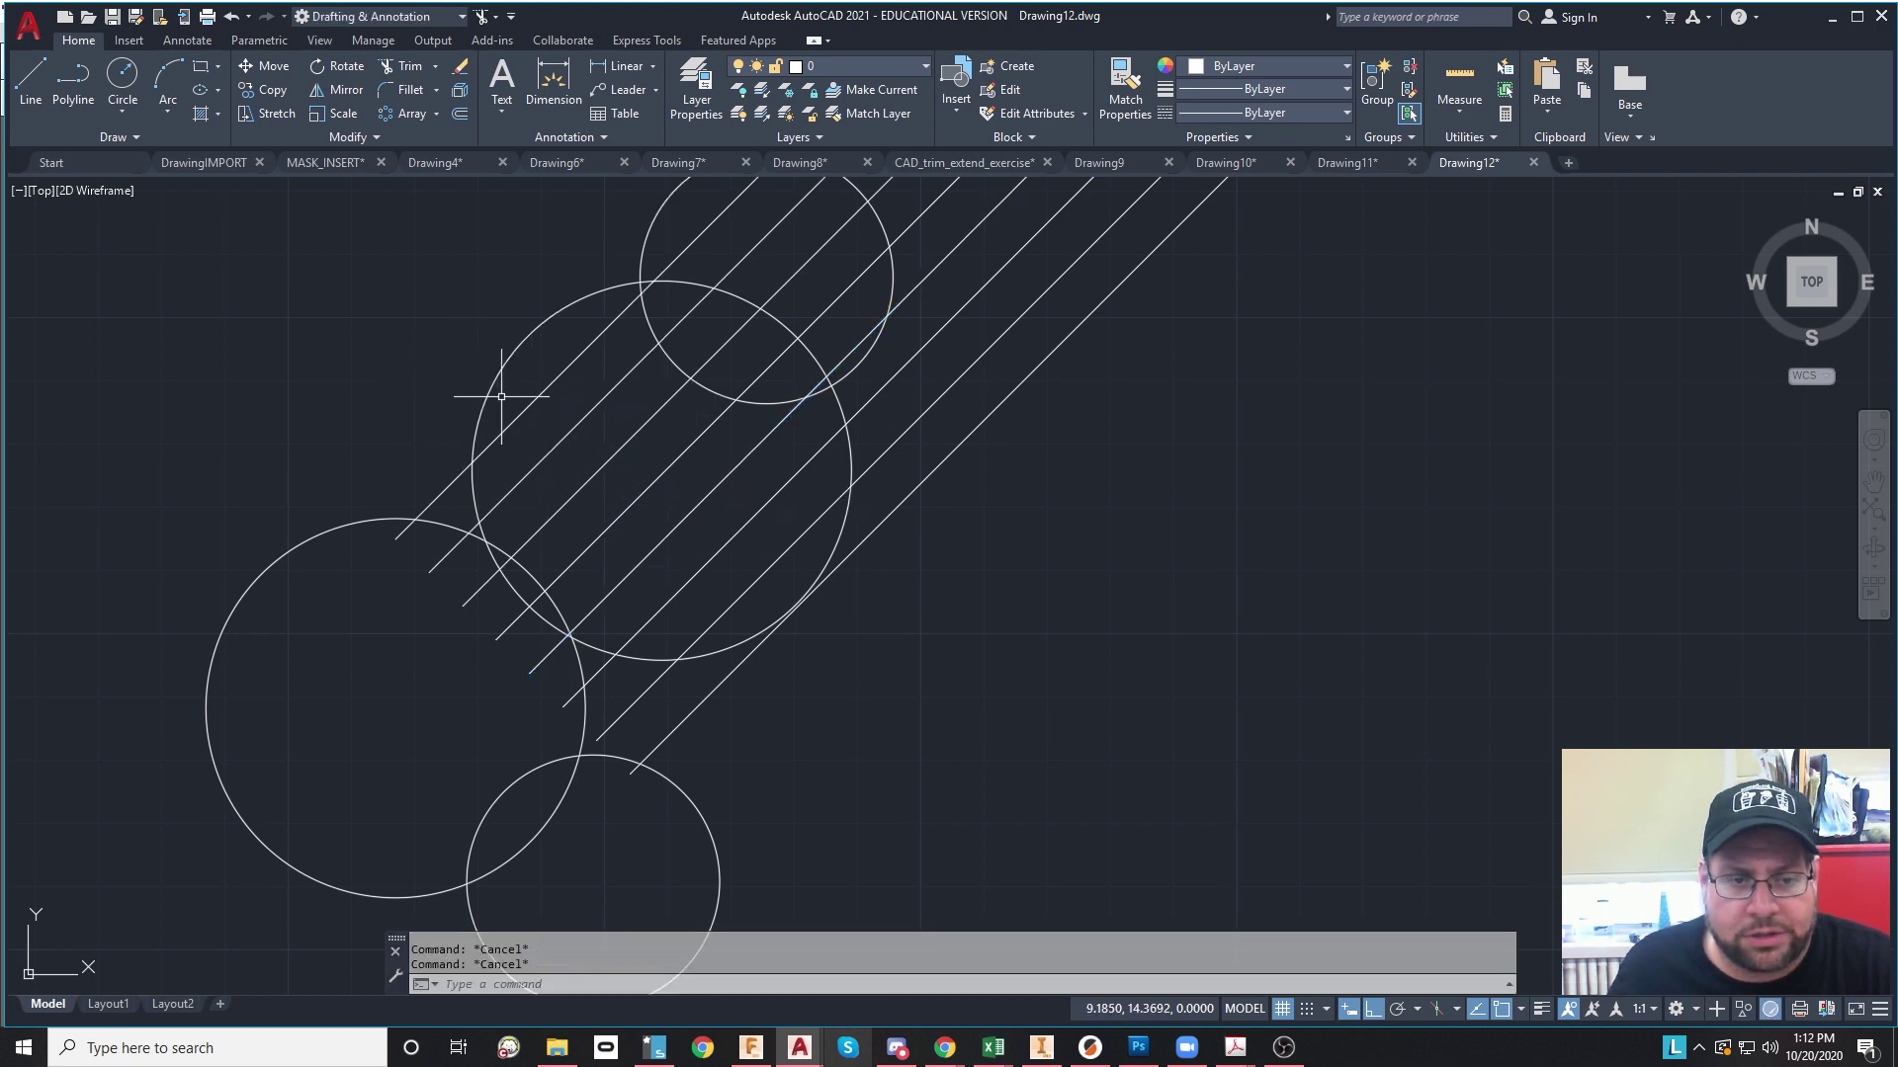
Step: Offset the outermost upper-left line by 3/8 once more, away from the other lines
key(Return)
key(Return)
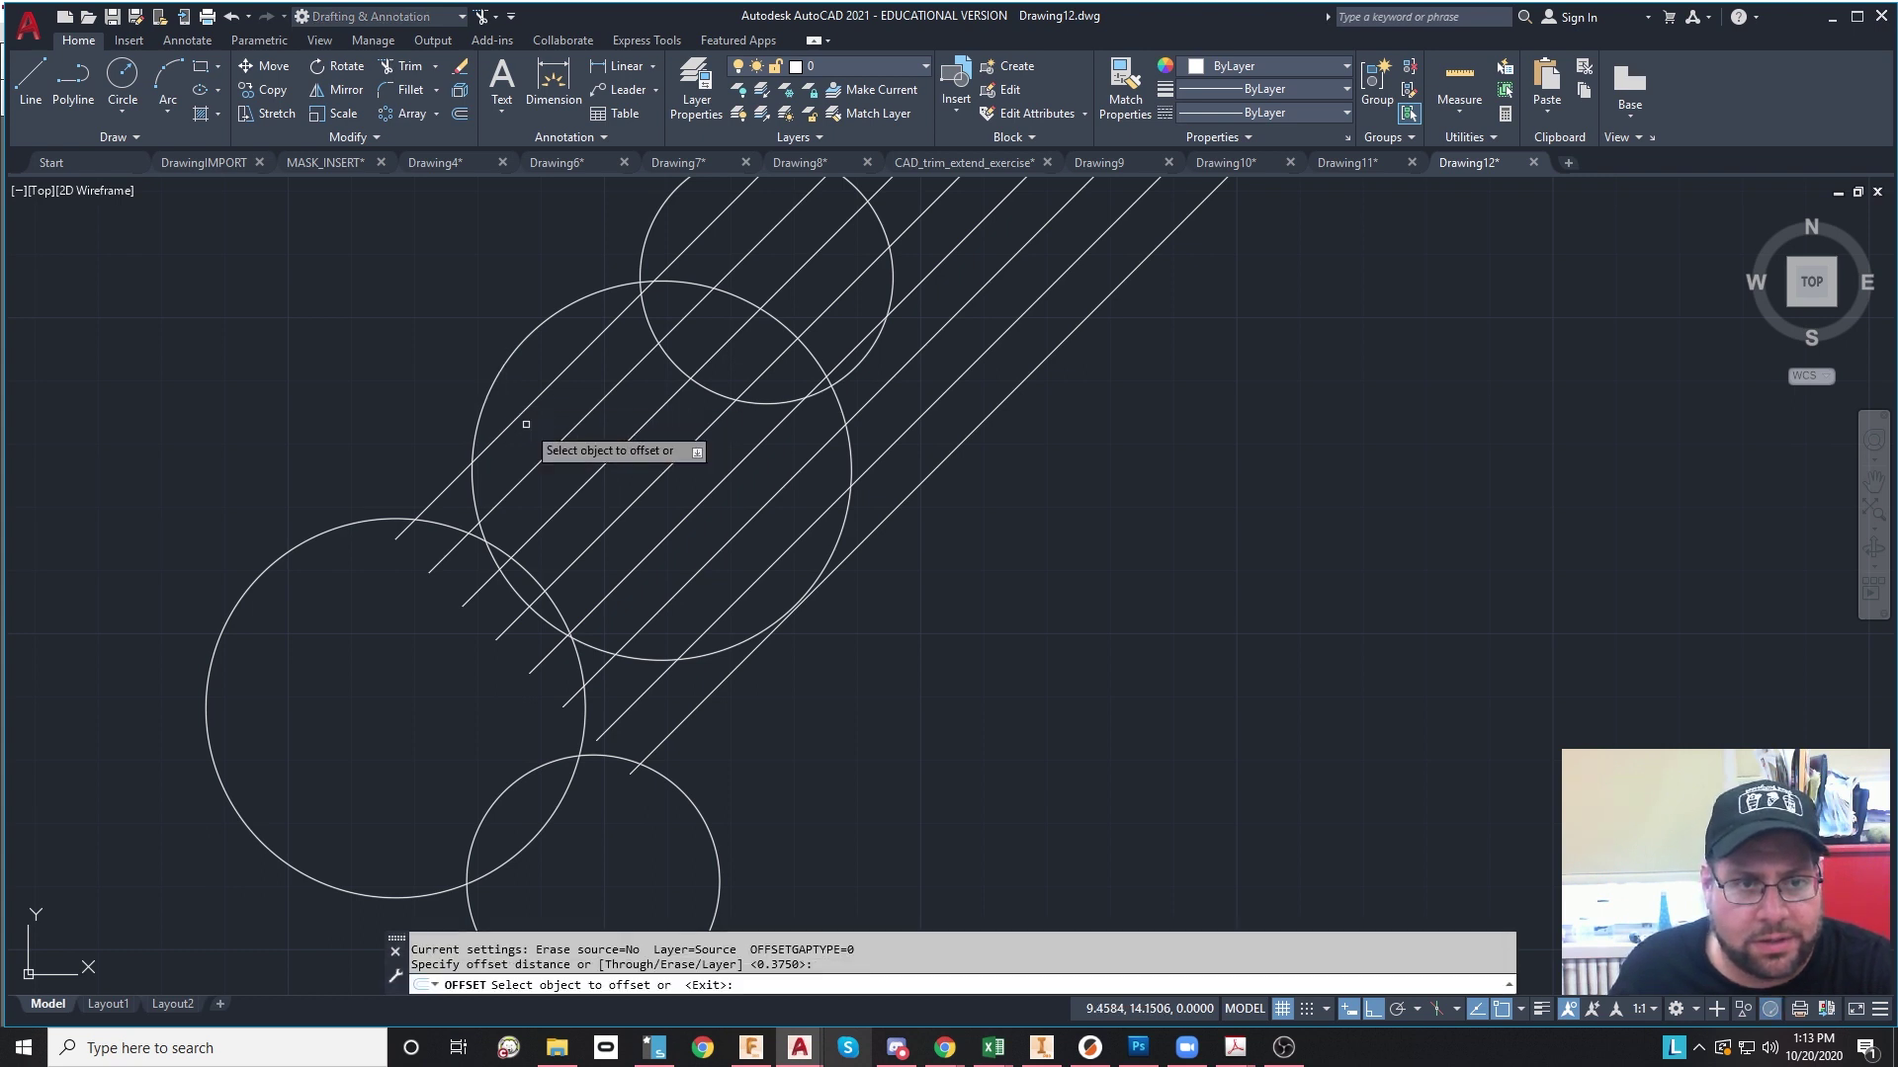
click(532, 402)
click(480, 363)
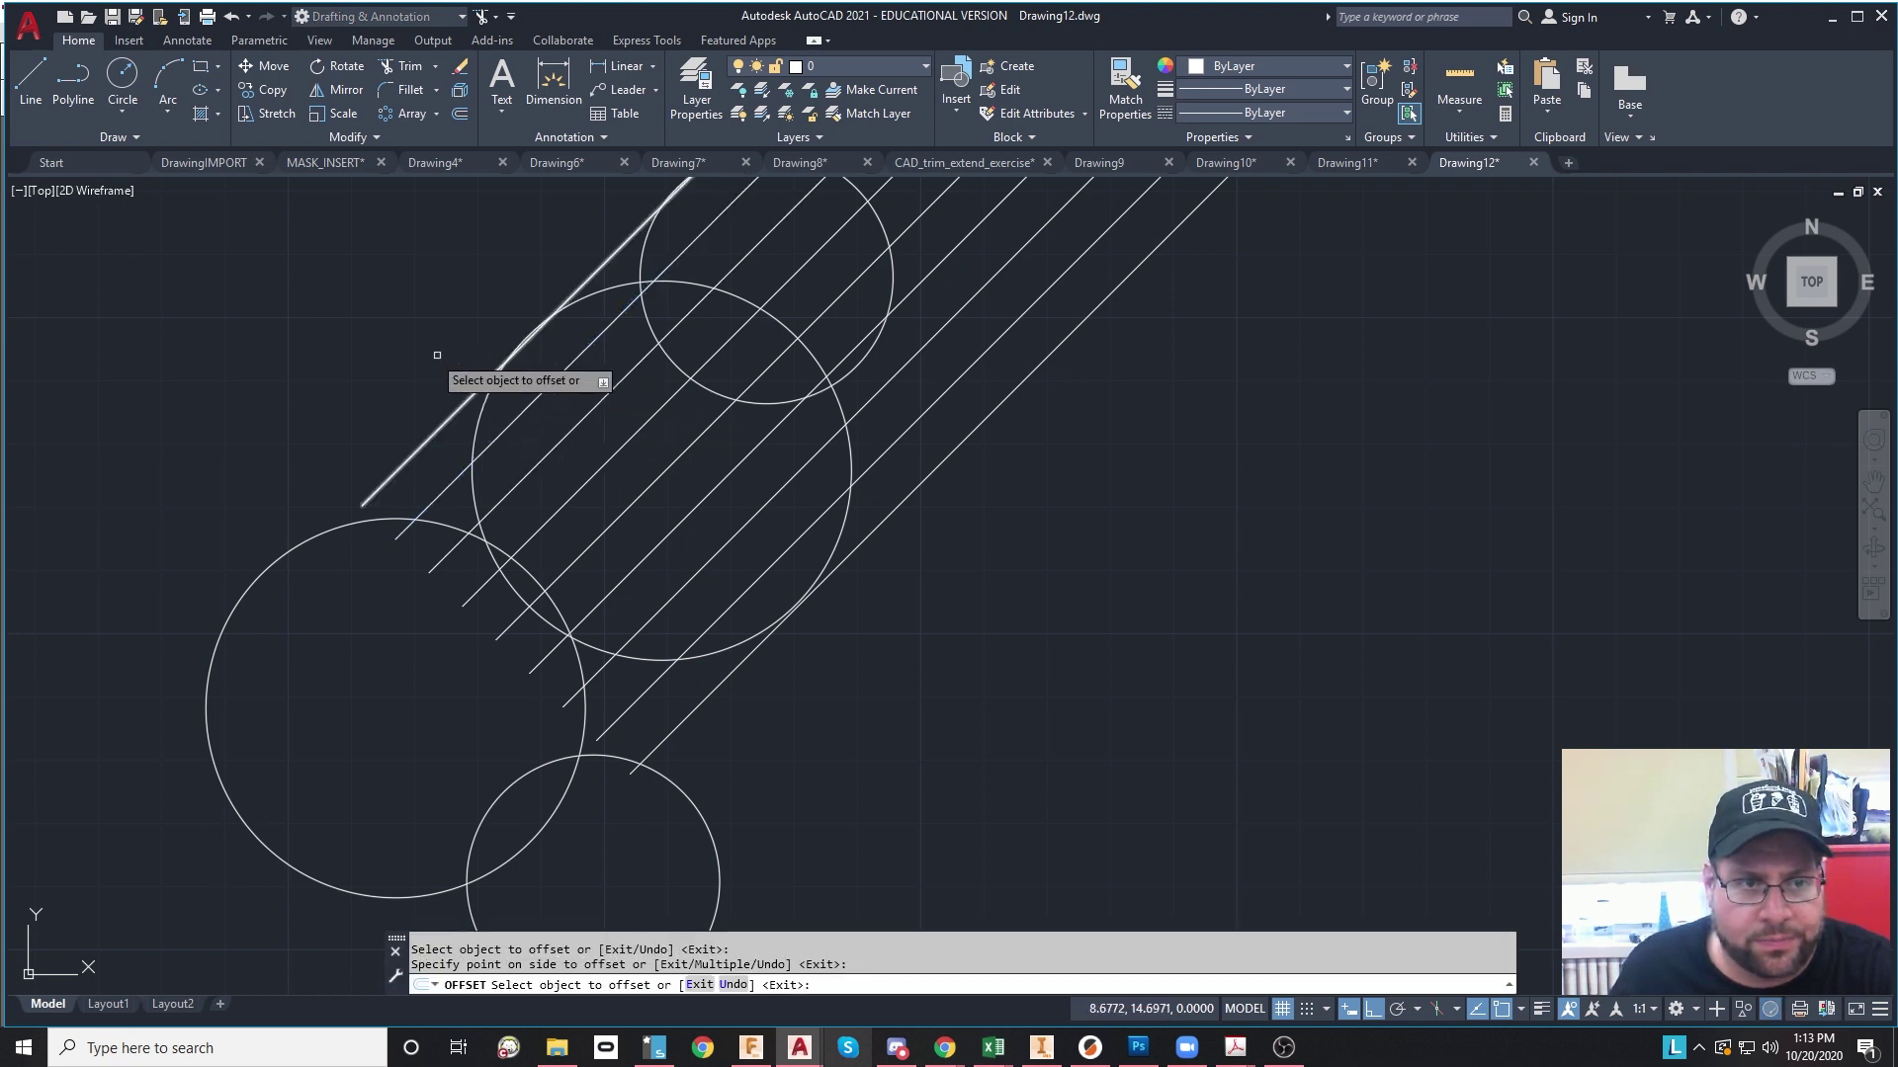
key(Escape)
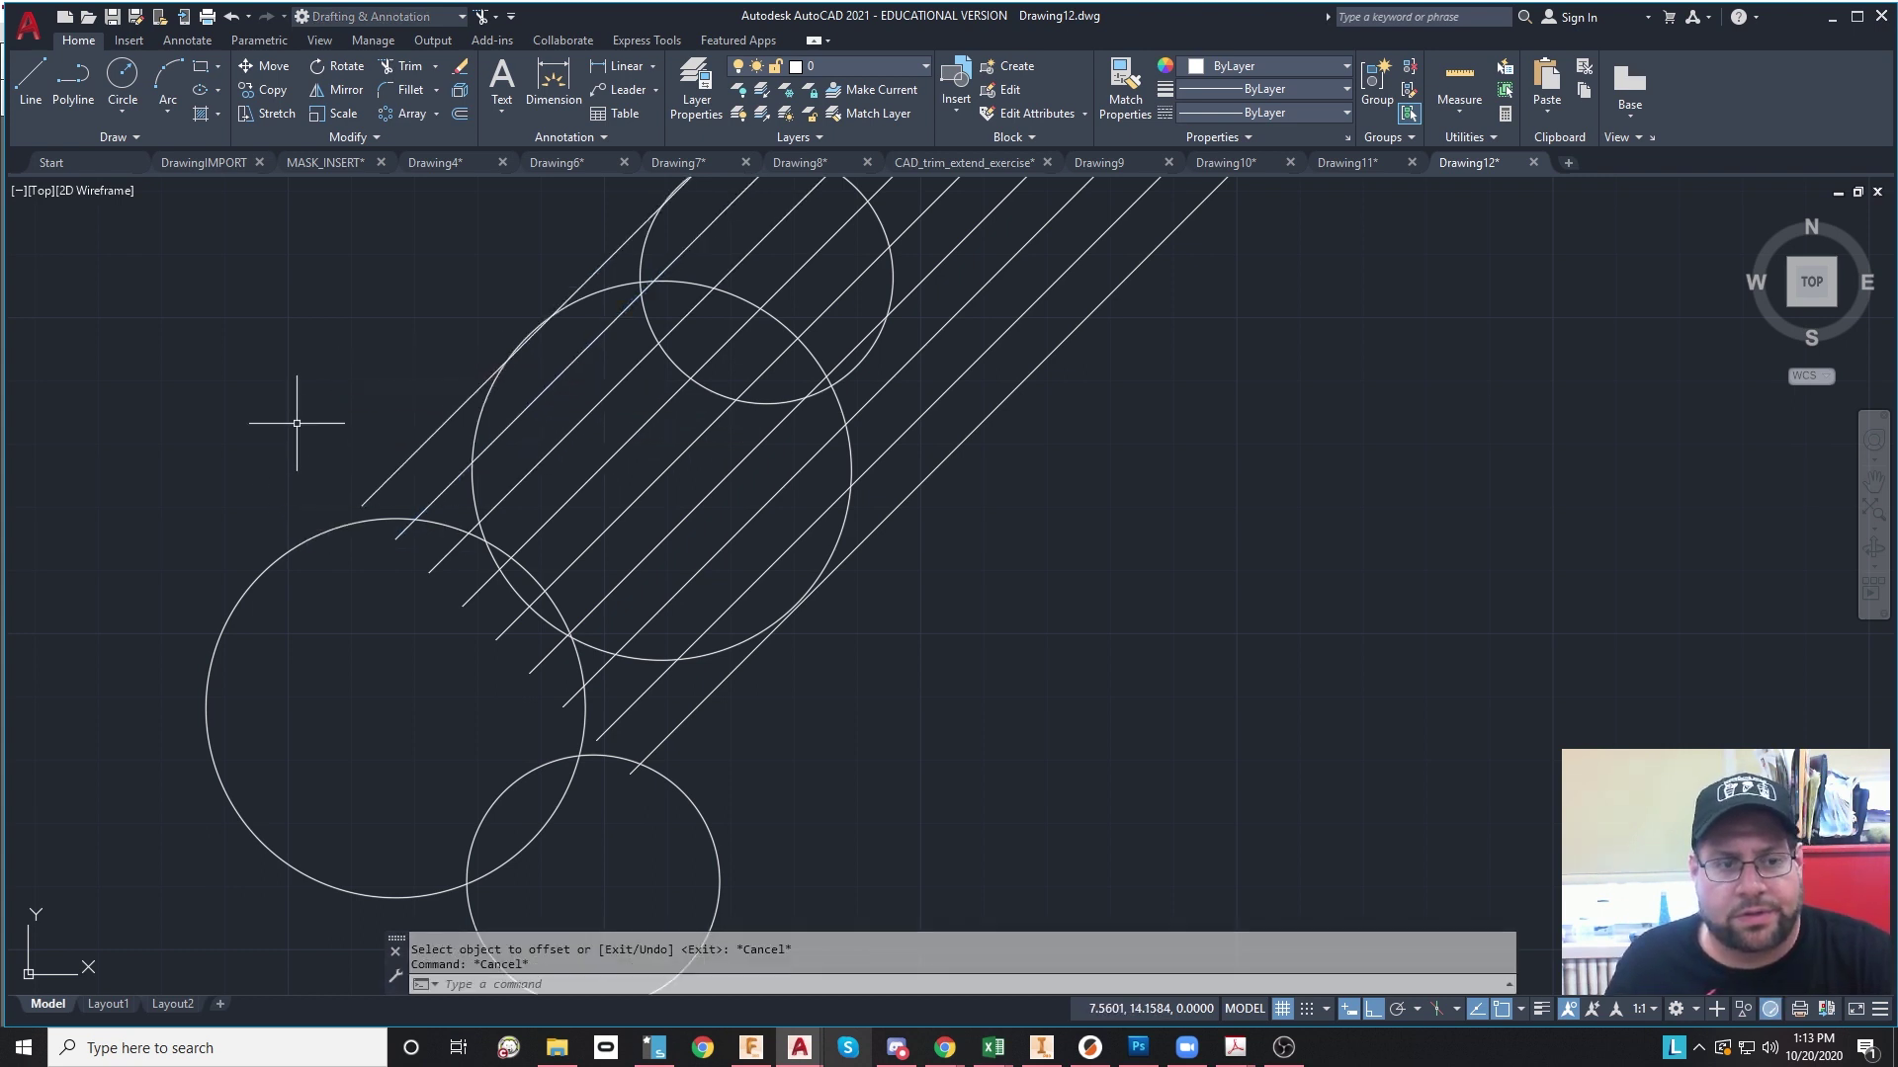
Step: Trim the first line ends outside the upper large circle's left edge and the lower large circle's arc that falls inside it
text(tr)
key(Return)
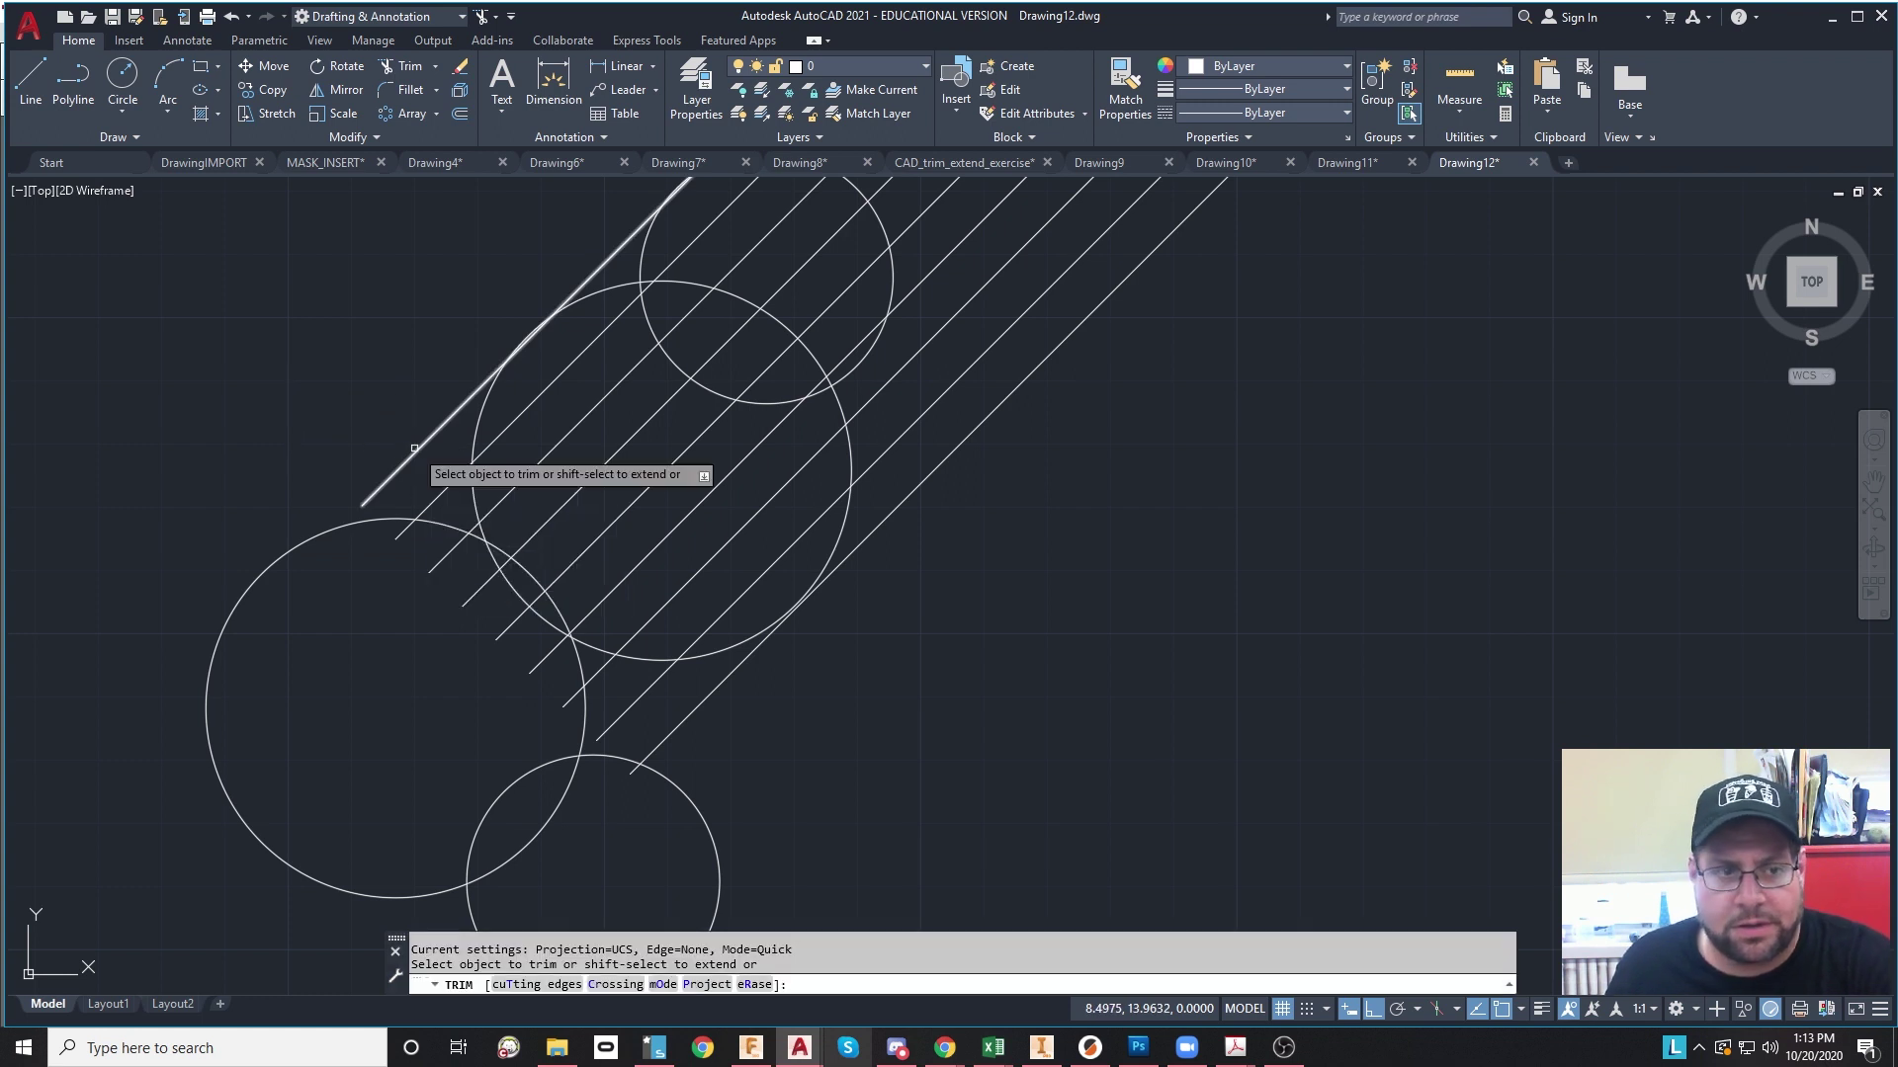
mouse_move(436, 369)
mouse_down()
mouse_move(464, 553)
mouse_move(461, 505)
mouse_up()
scroll(428, 572, up, 2)
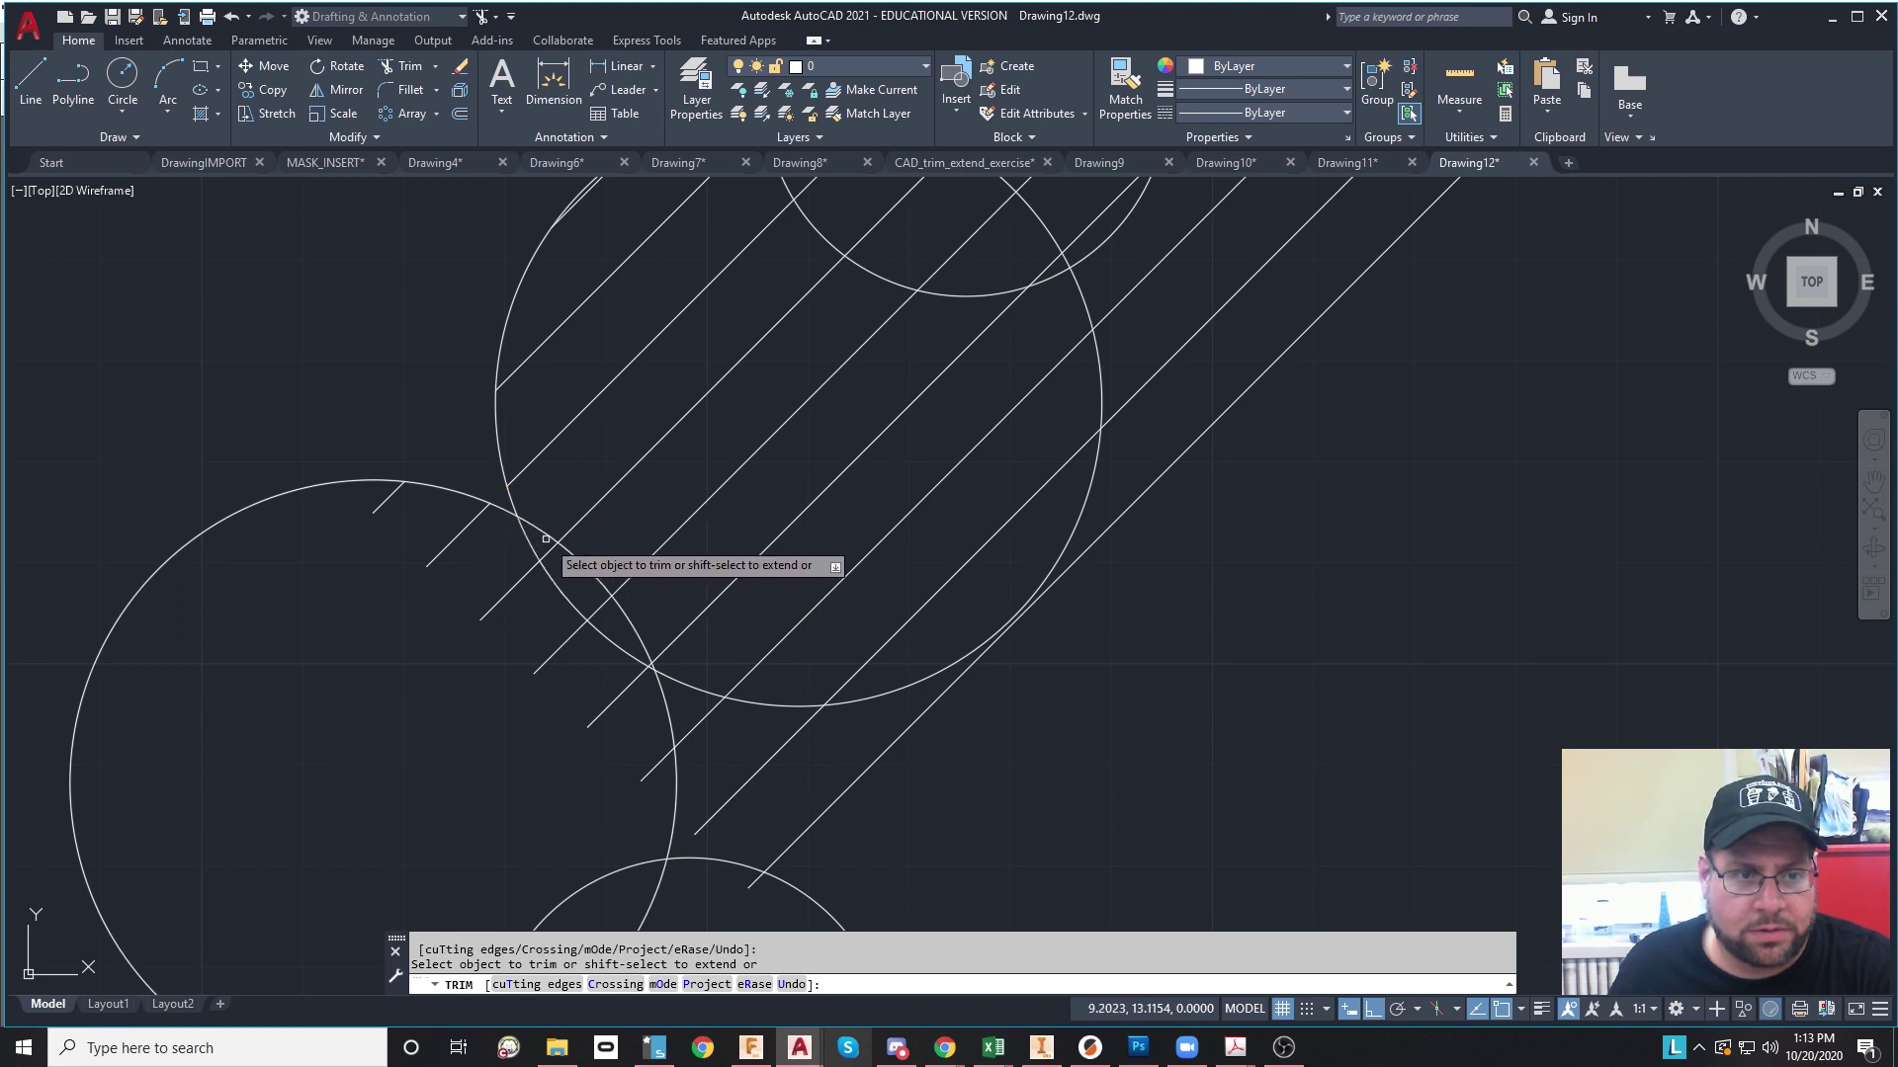
drag(558, 530, 583, 563)
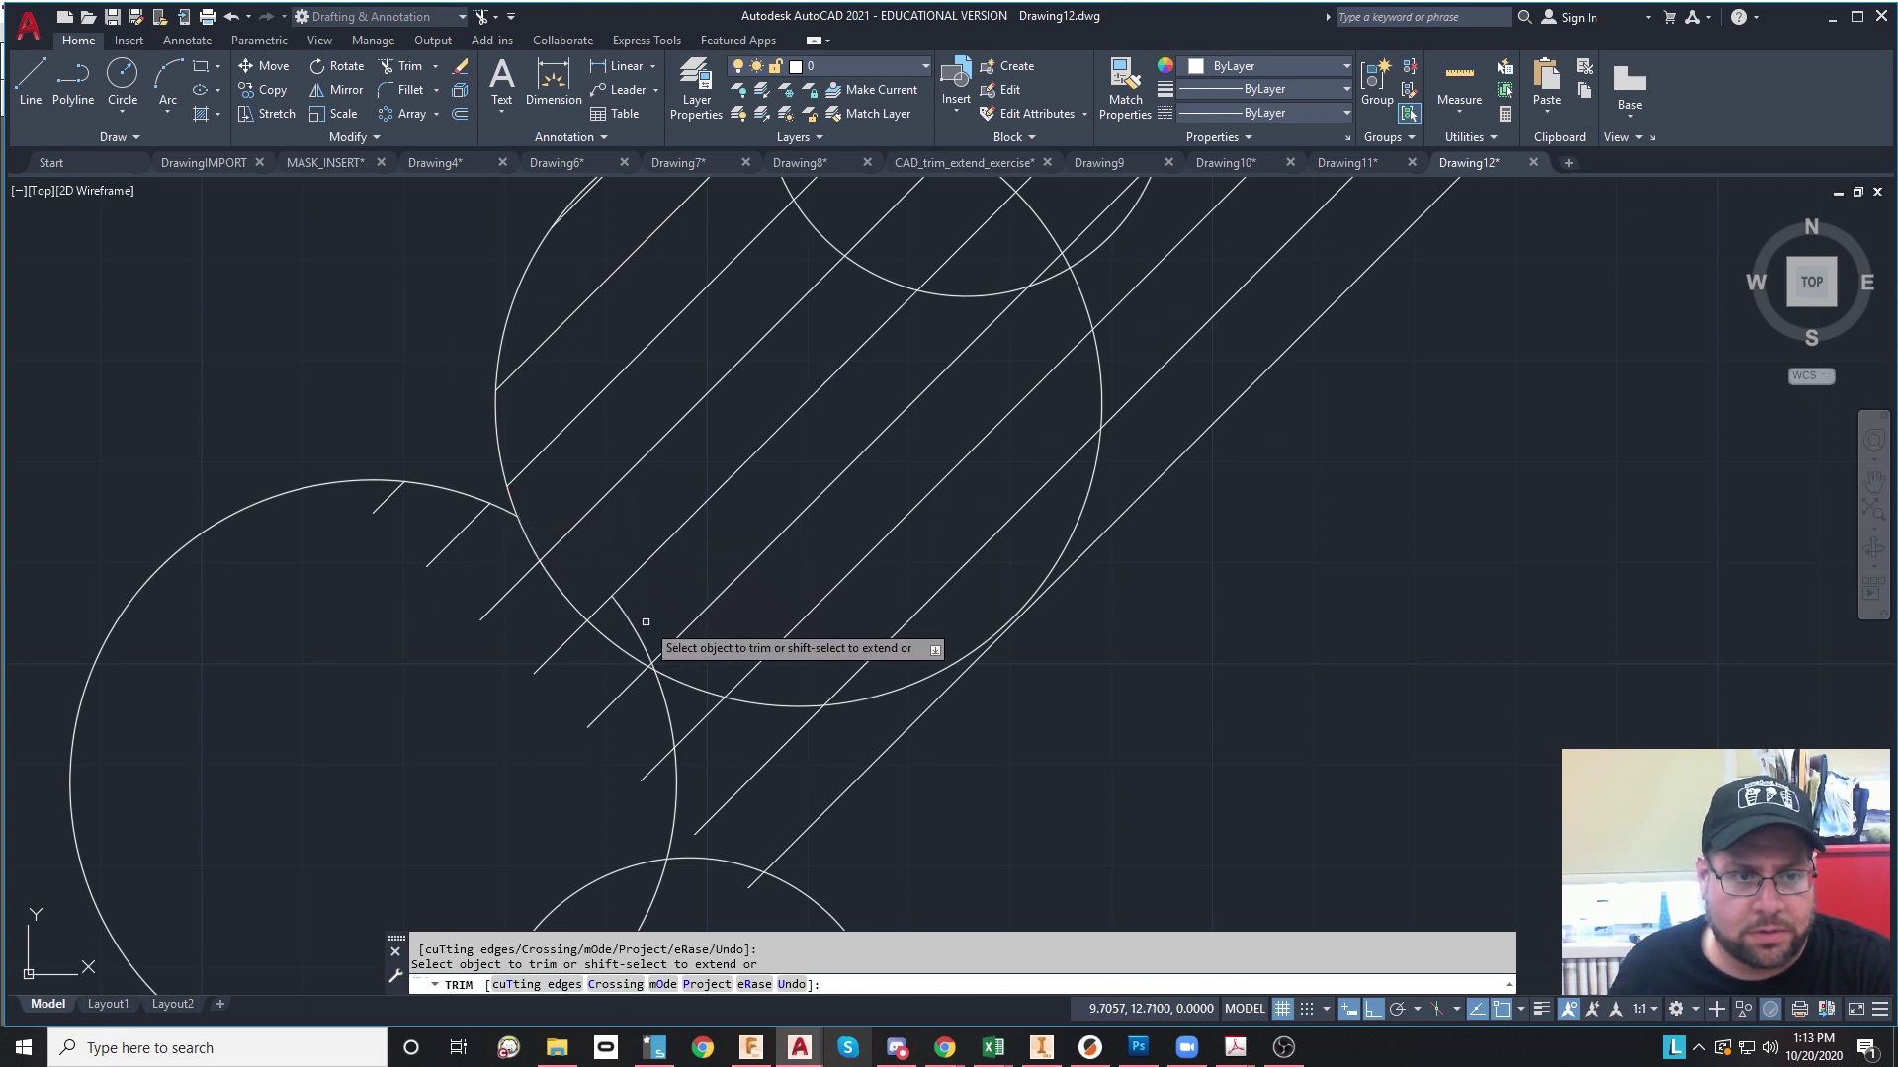
scroll(668, 670, up, 4)
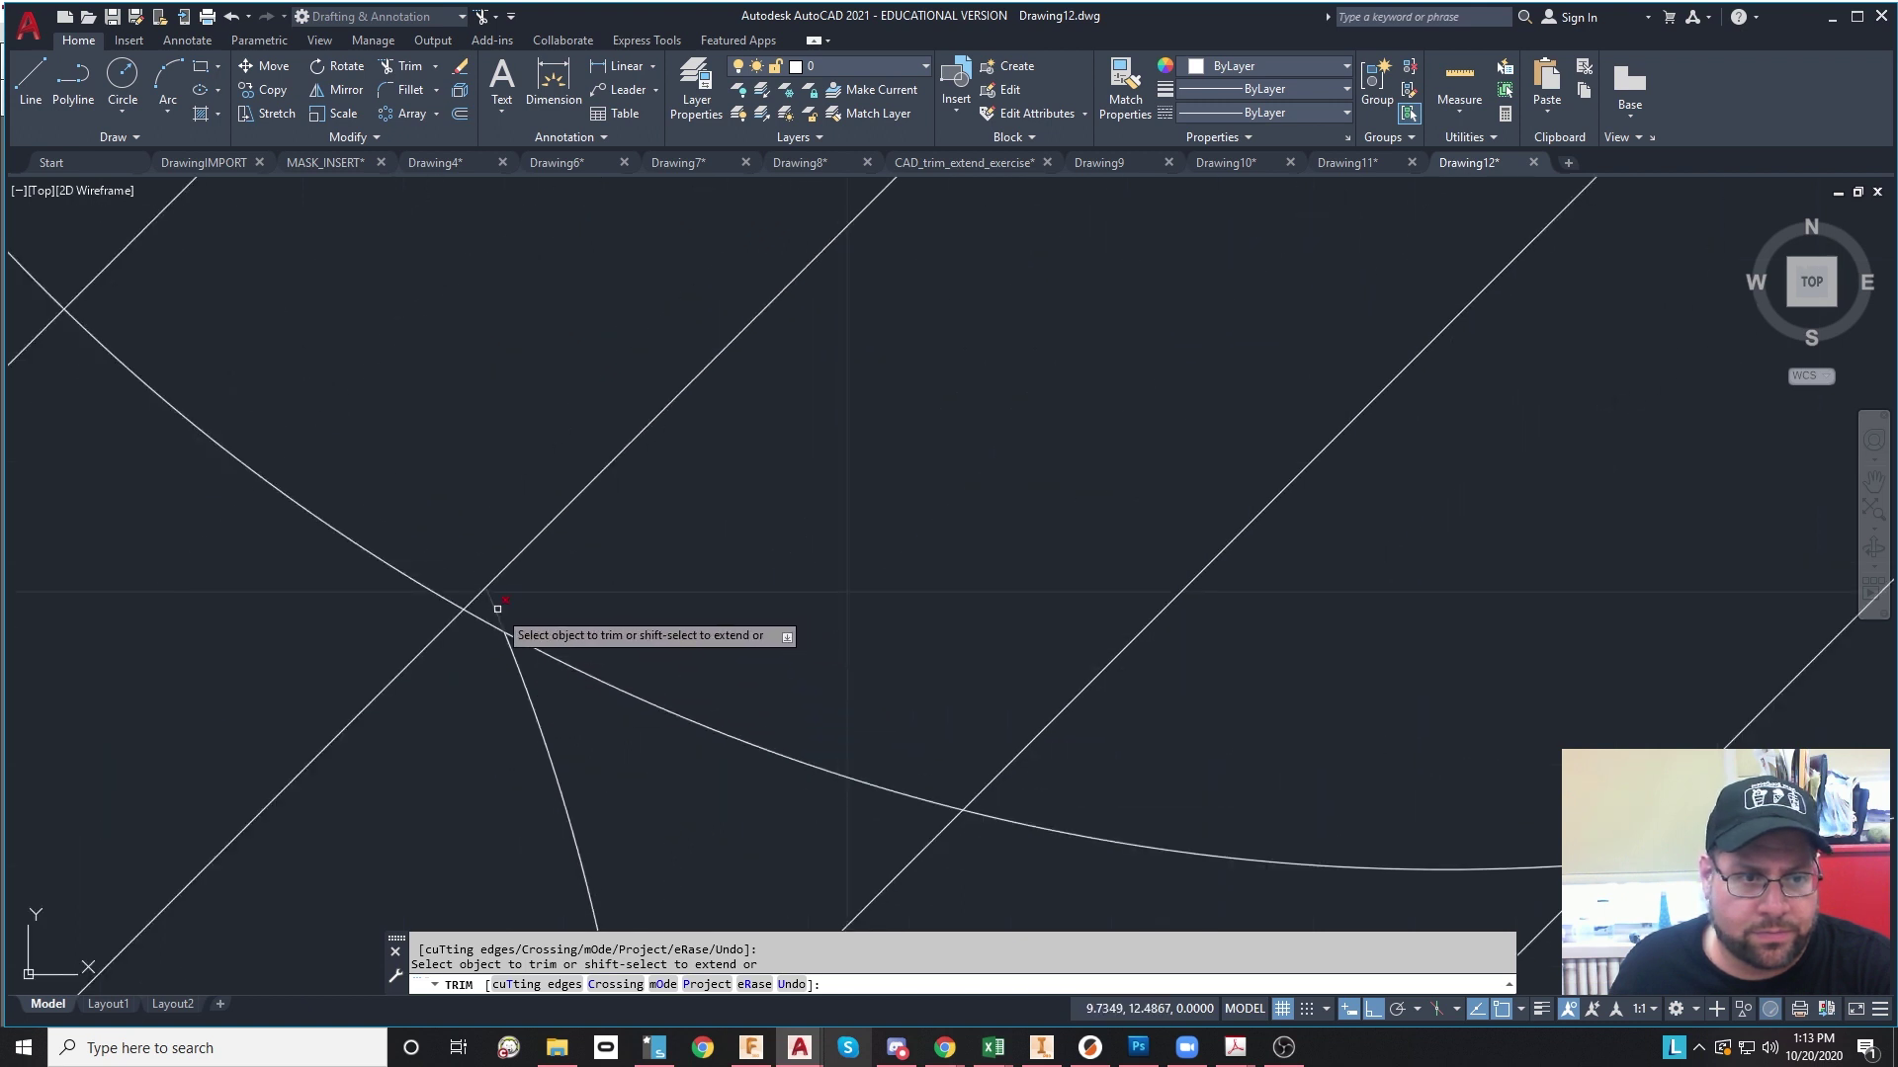
scroll(558, 740, down, 4)
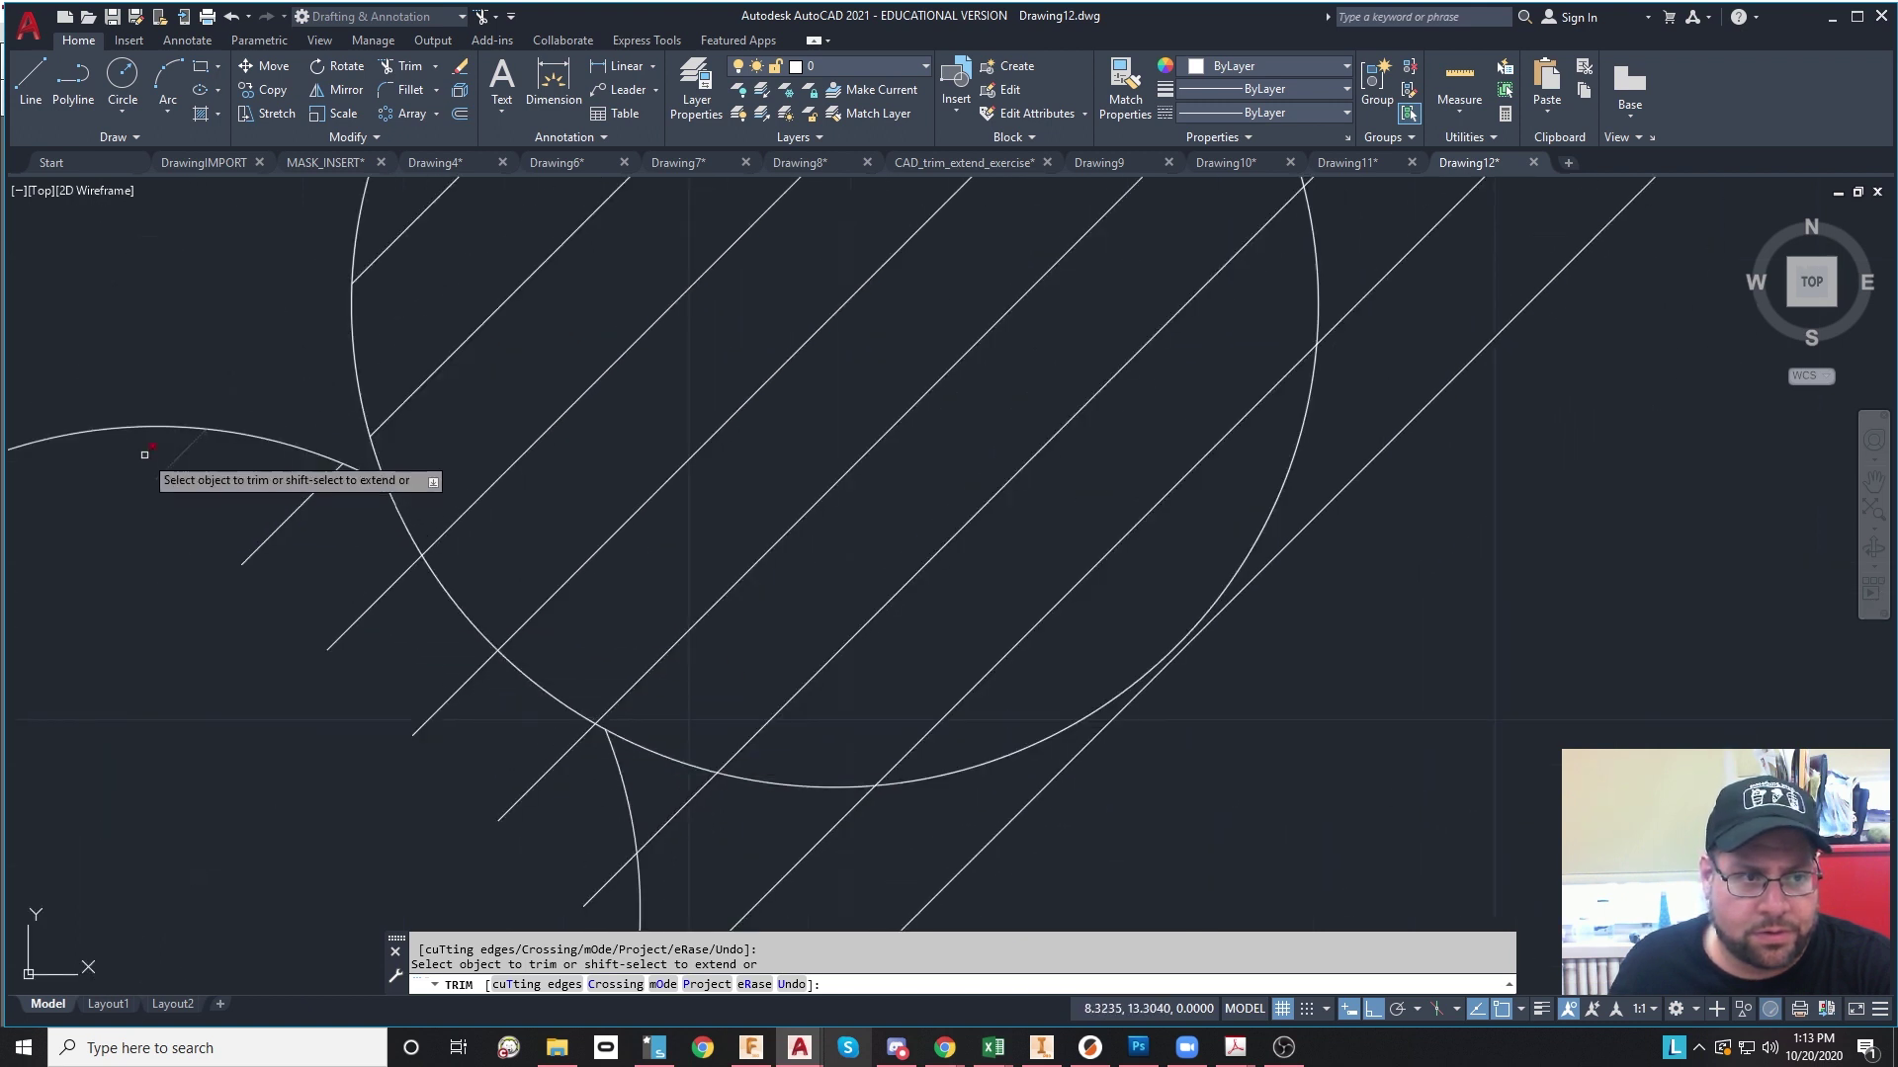
Step: Trim the remaining line ends that stick out below and to the lower left of the upper large circle
mouse_move(140, 451)
mouse_down()
mouse_move(583, 780)
mouse_move(596, 818)
mouse_up()
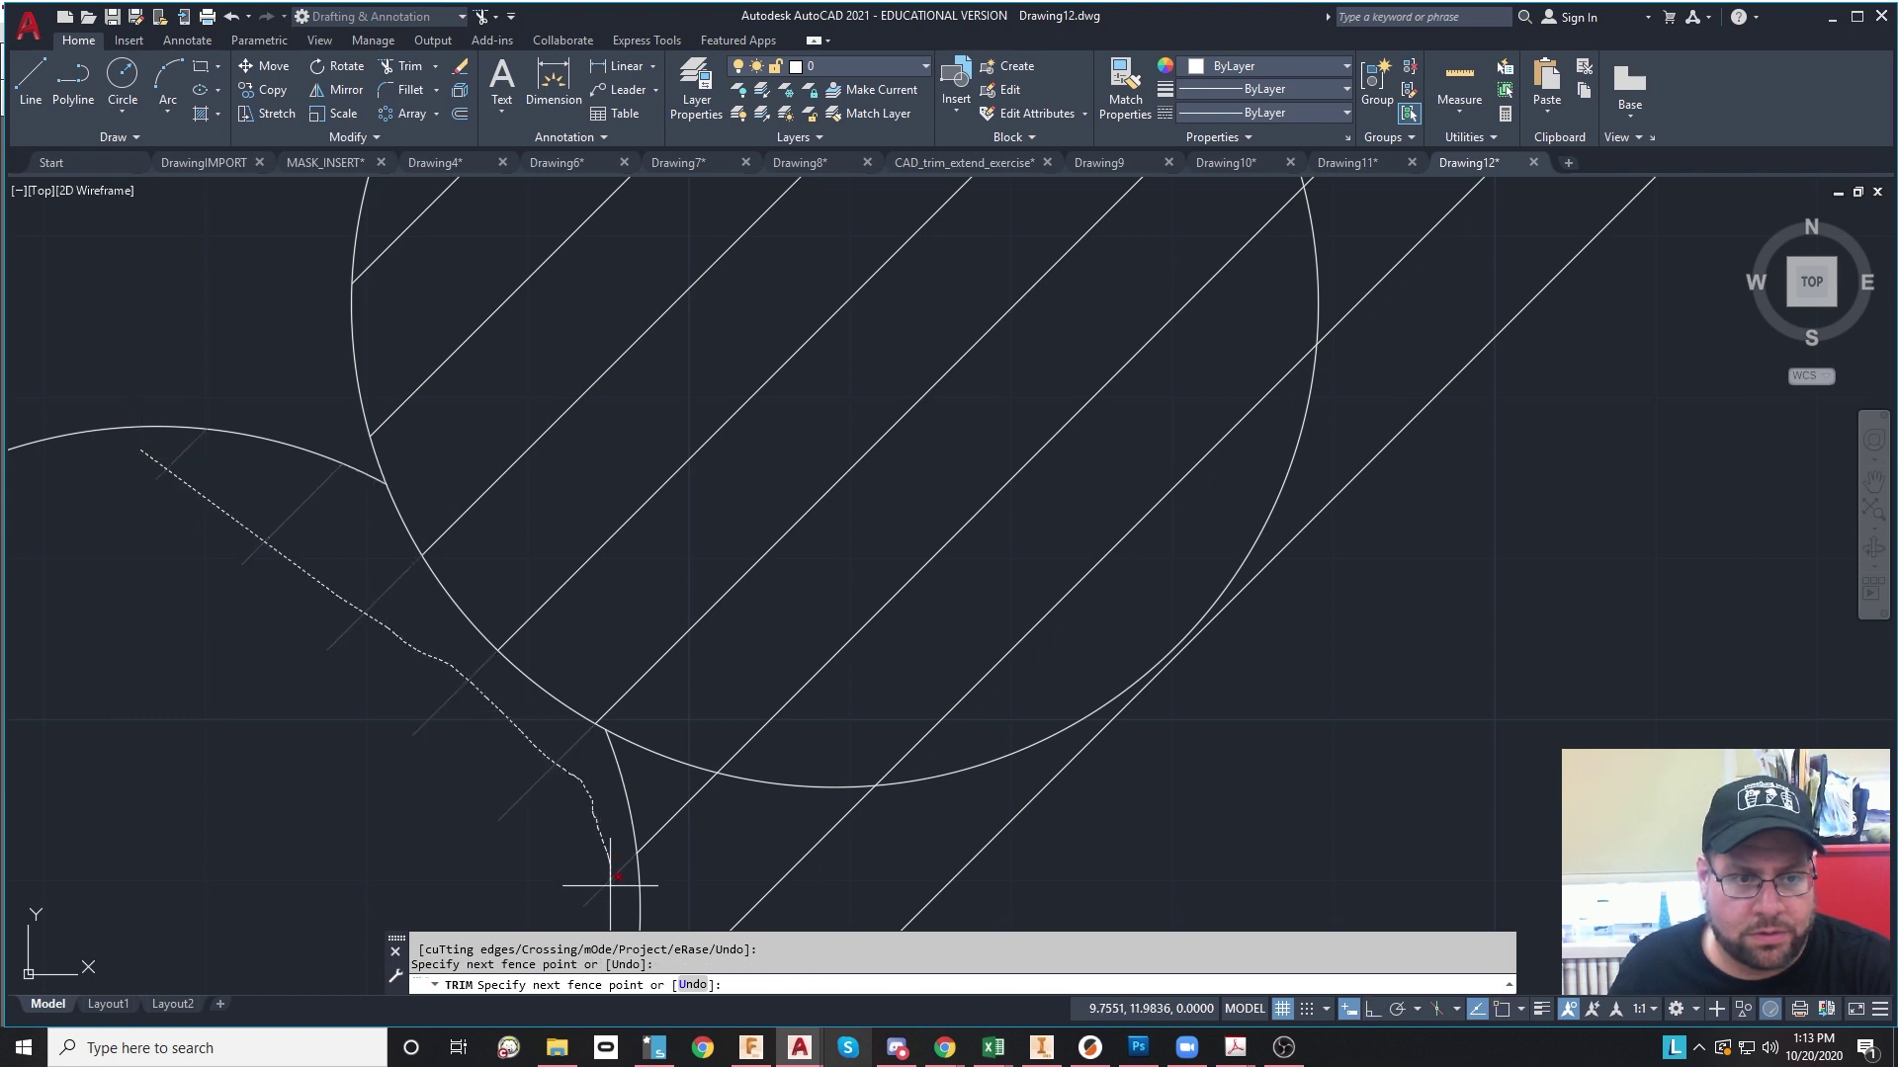
drag(610, 883, 612, 885)
drag(645, 776, 692, 829)
drag(975, 899, 1063, 903)
Step: Trim the diagonal lines beyond the upper right of both upper circles and the segment bridging their left edges
scroll(1062, 902, down, 5)
mouse_move(1144, 725)
mouse_down()
mouse_move(1152, 466)
mouse_move(1038, 372)
mouse_move(964, 476)
mouse_up()
scroll(964, 476, up, 3)
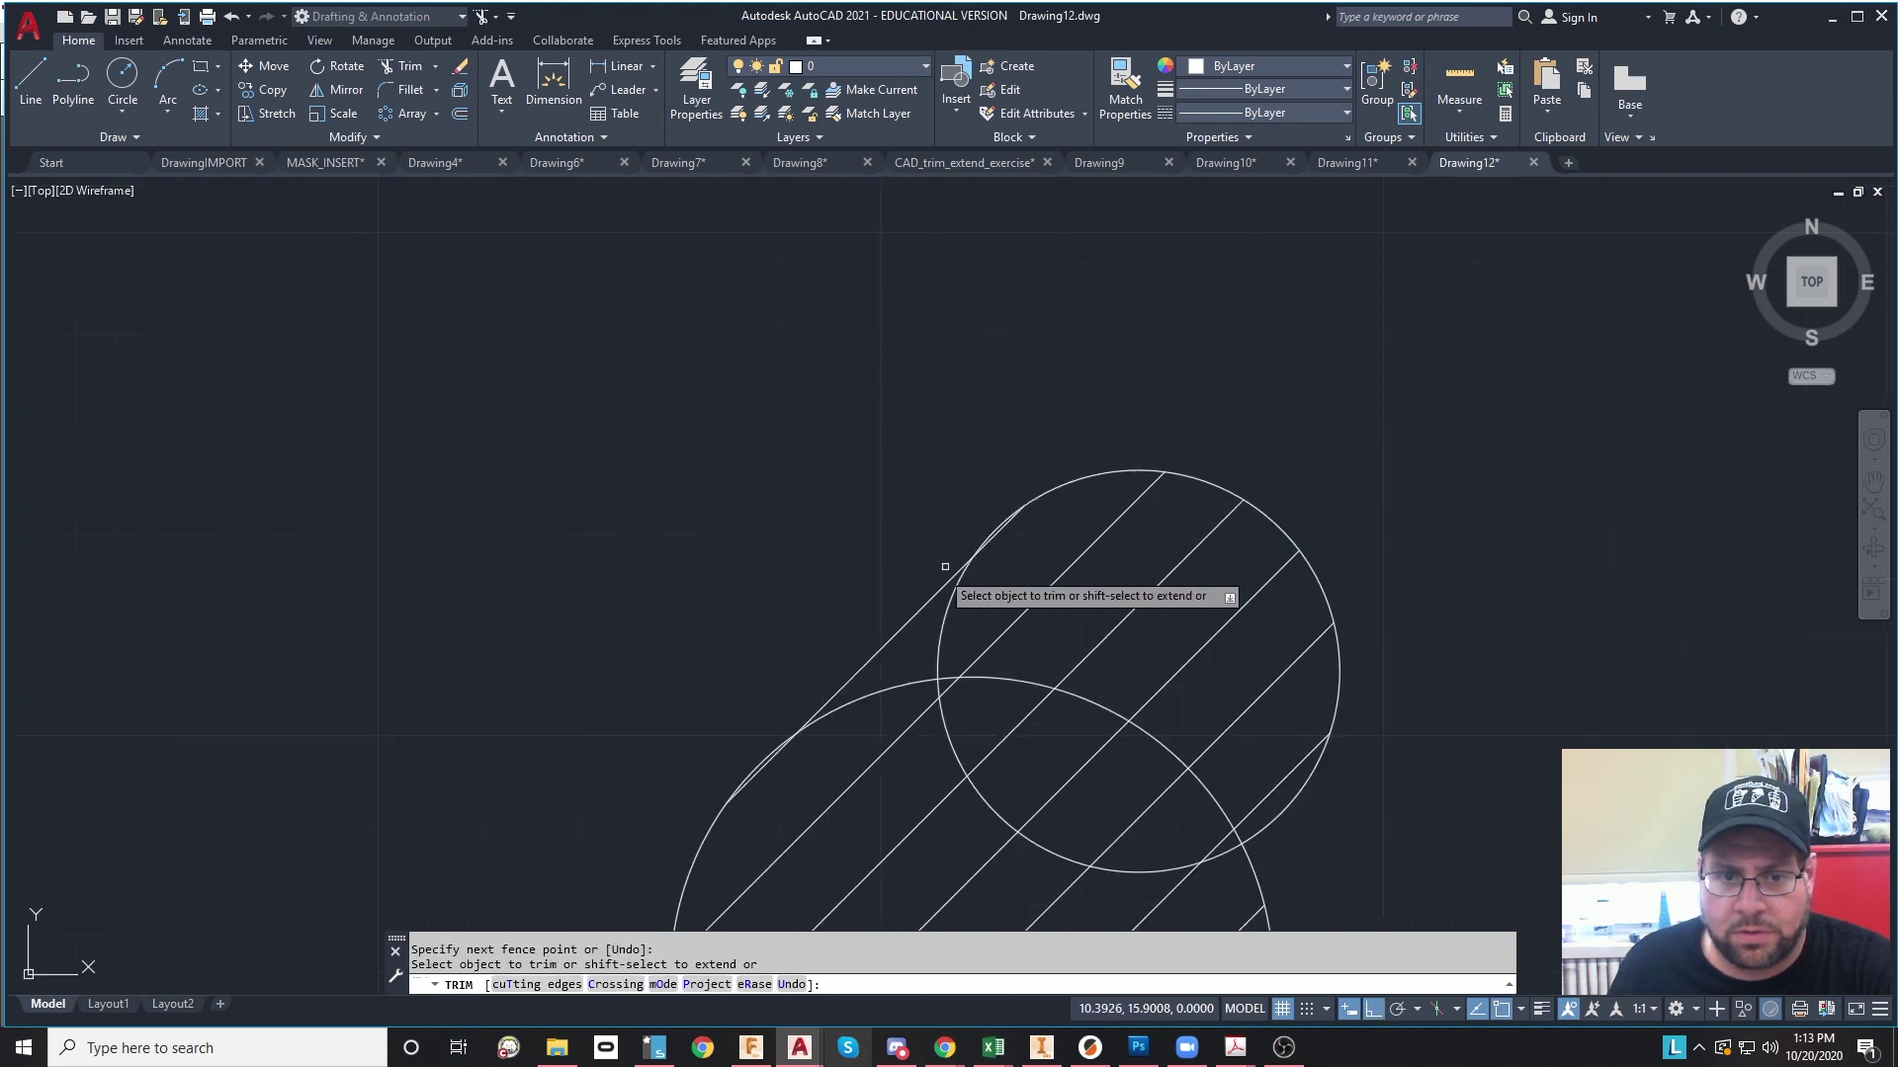
drag(895, 588, 870, 691)
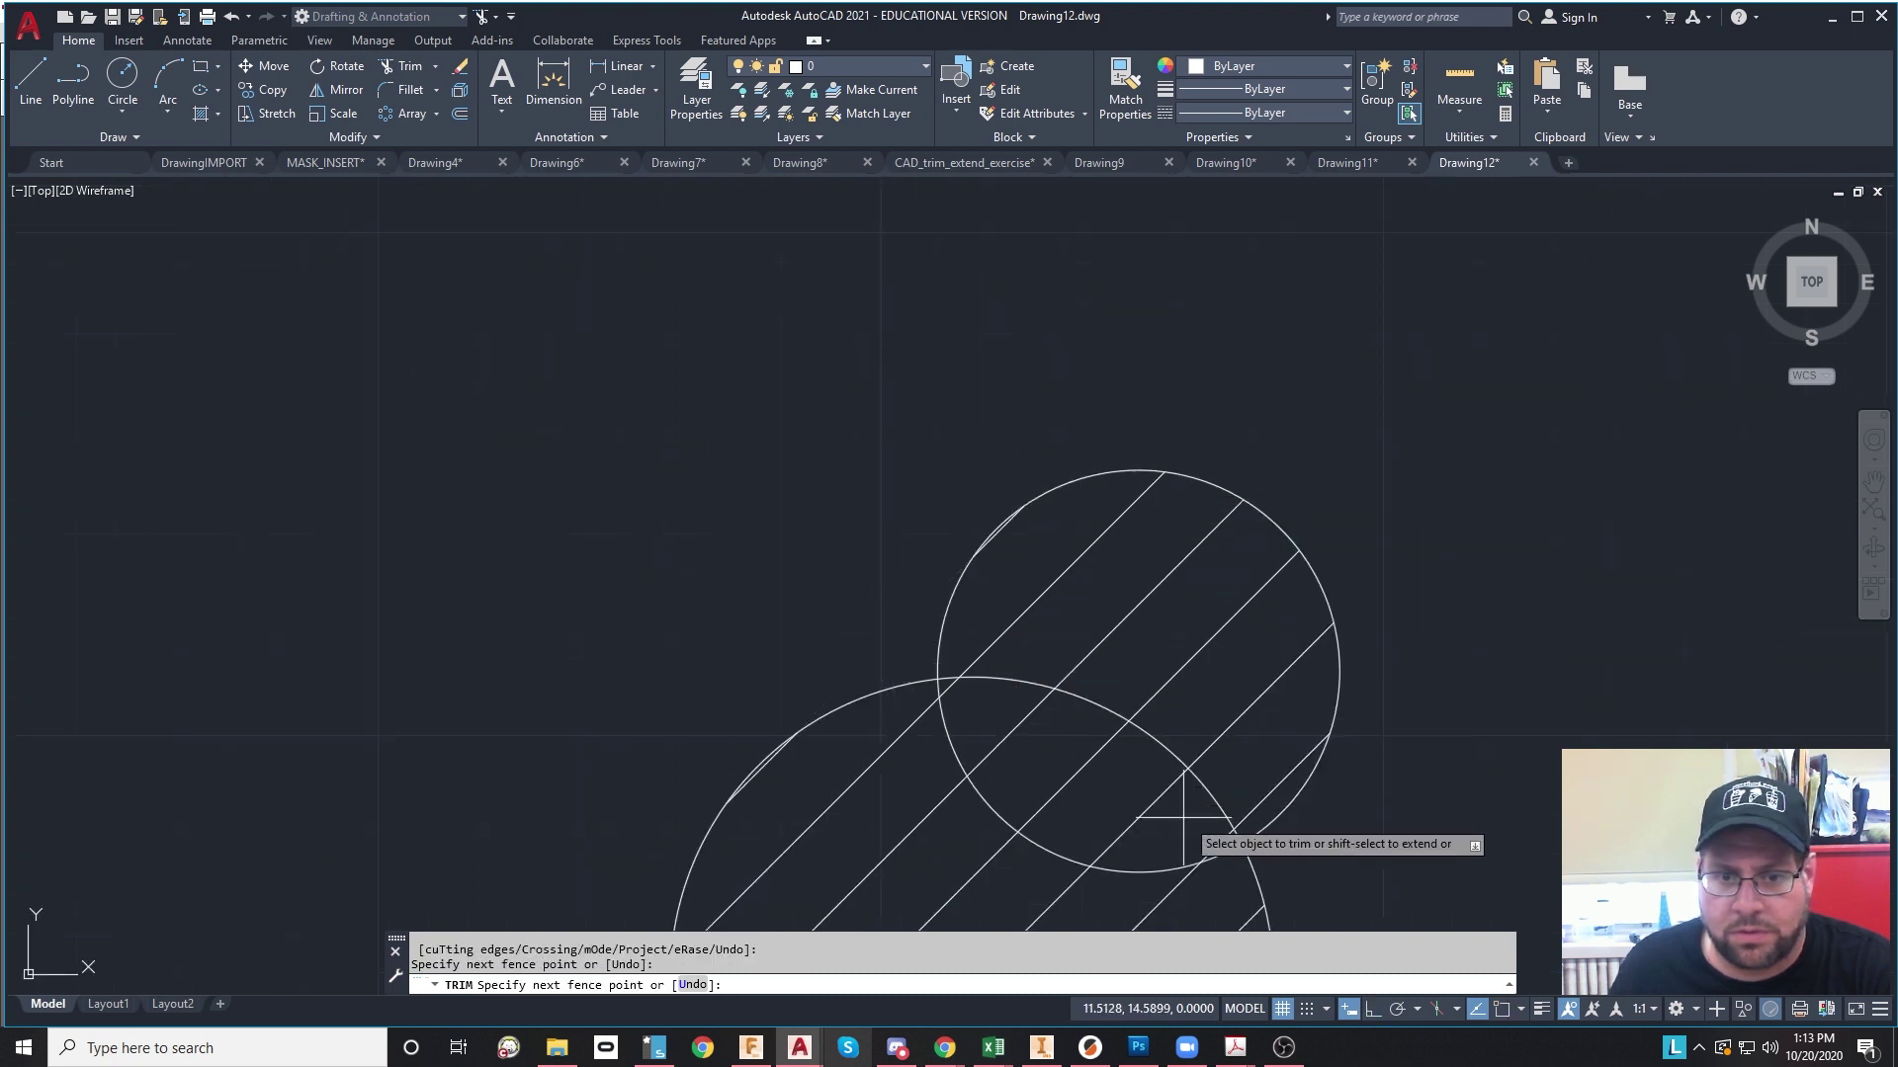
Step: Trim all diagonal lines and the large circle's arc out of the upper small circle, leaving it empty and in front
mouse_move(1181, 818)
mouse_down()
mouse_move(1040, 726)
mouse_move(1014, 615)
mouse_up()
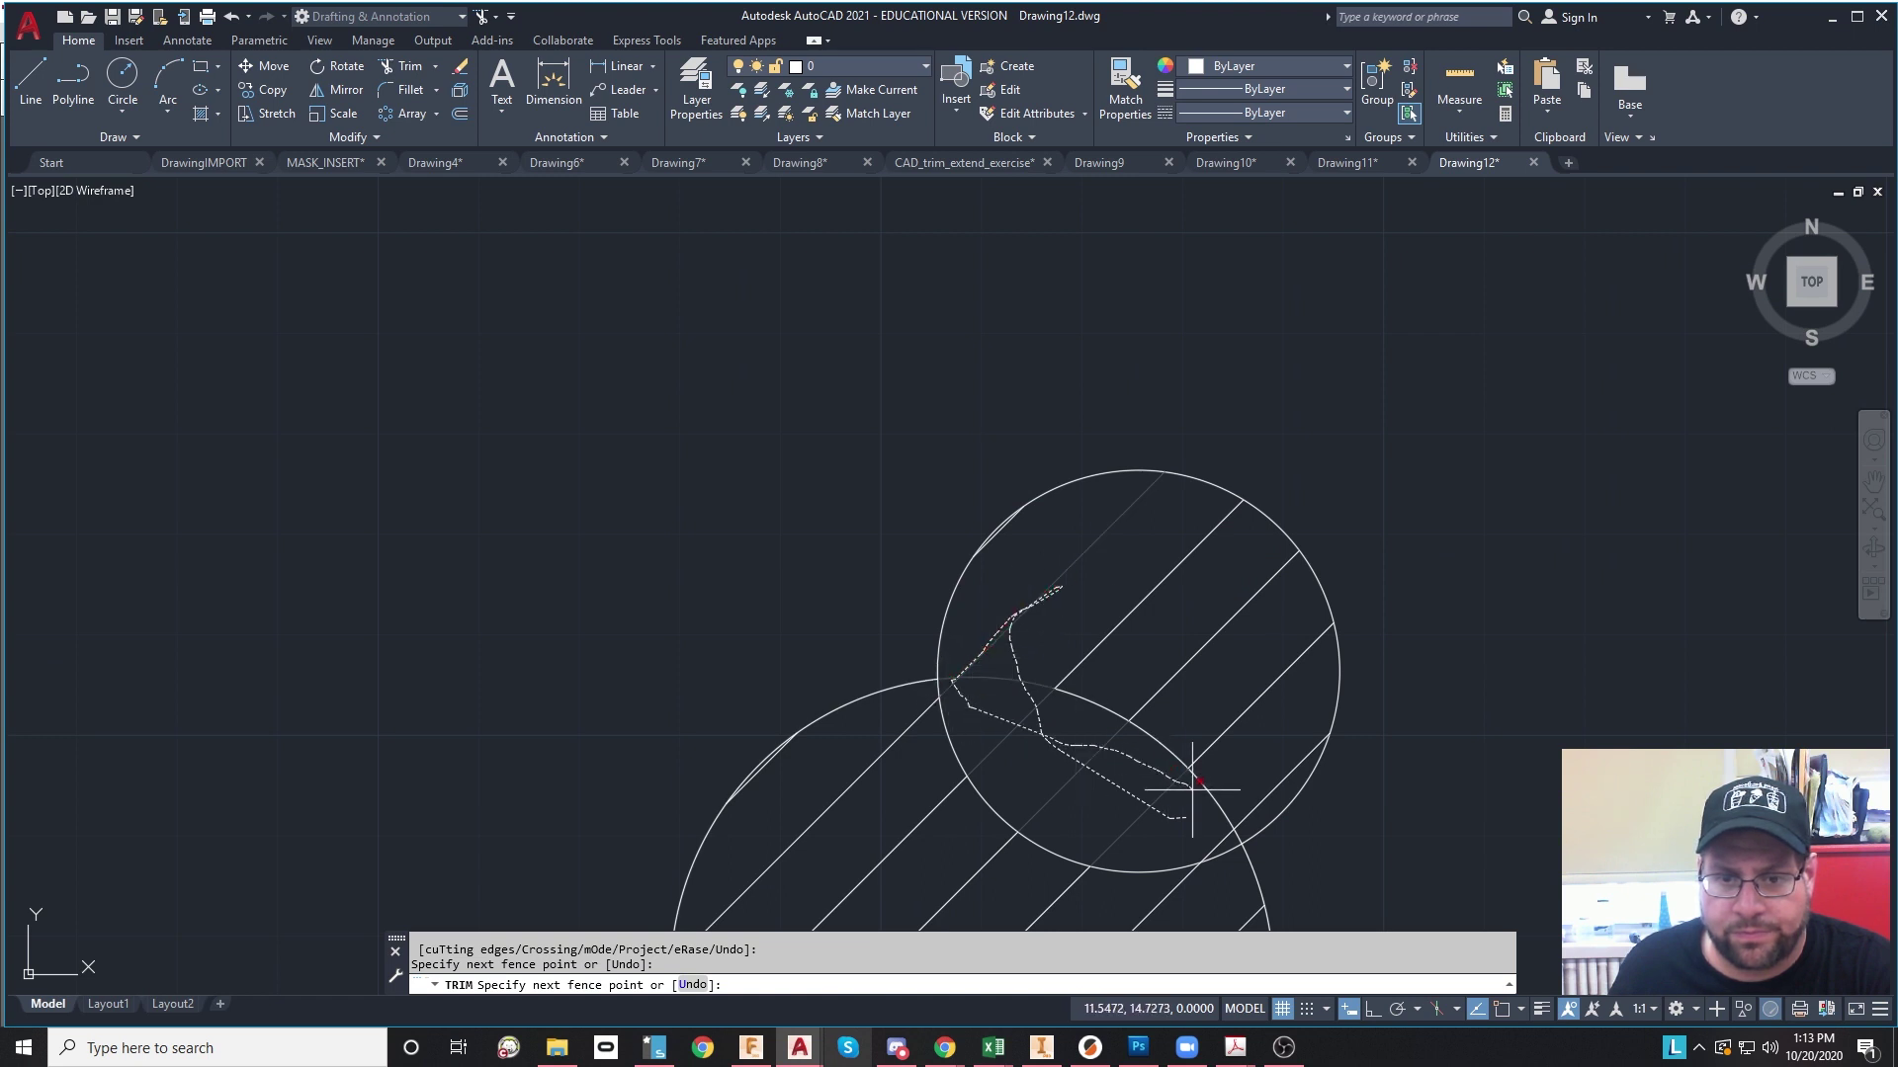
mouse_move(1192, 789)
mouse_down()
mouse_move(1268, 823)
mouse_move(1231, 838)
mouse_up()
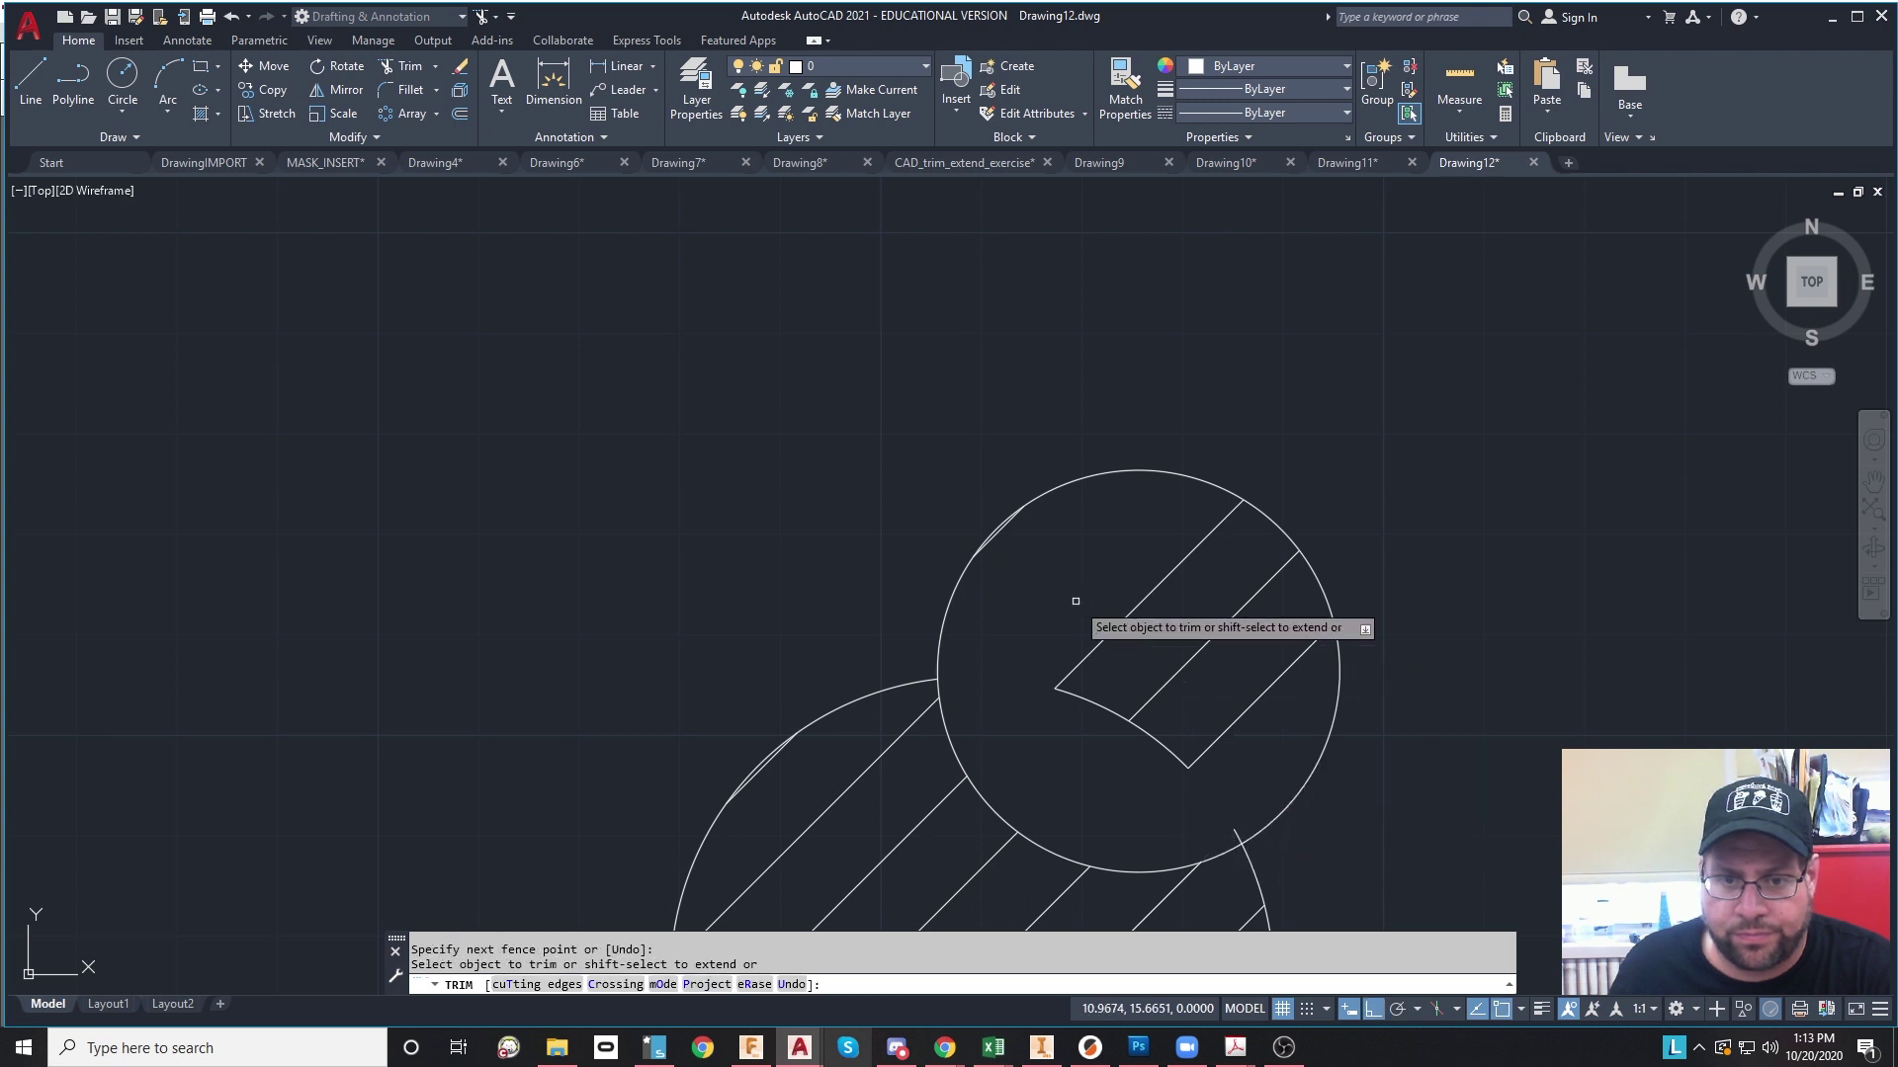
mouse_move(1077, 606)
mouse_down()
mouse_move(1199, 678)
mouse_move(1233, 762)
mouse_move(1045, 682)
mouse_move(1092, 706)
mouse_move(1073, 695)
mouse_up()
scroll(1073, 695, up, 6)
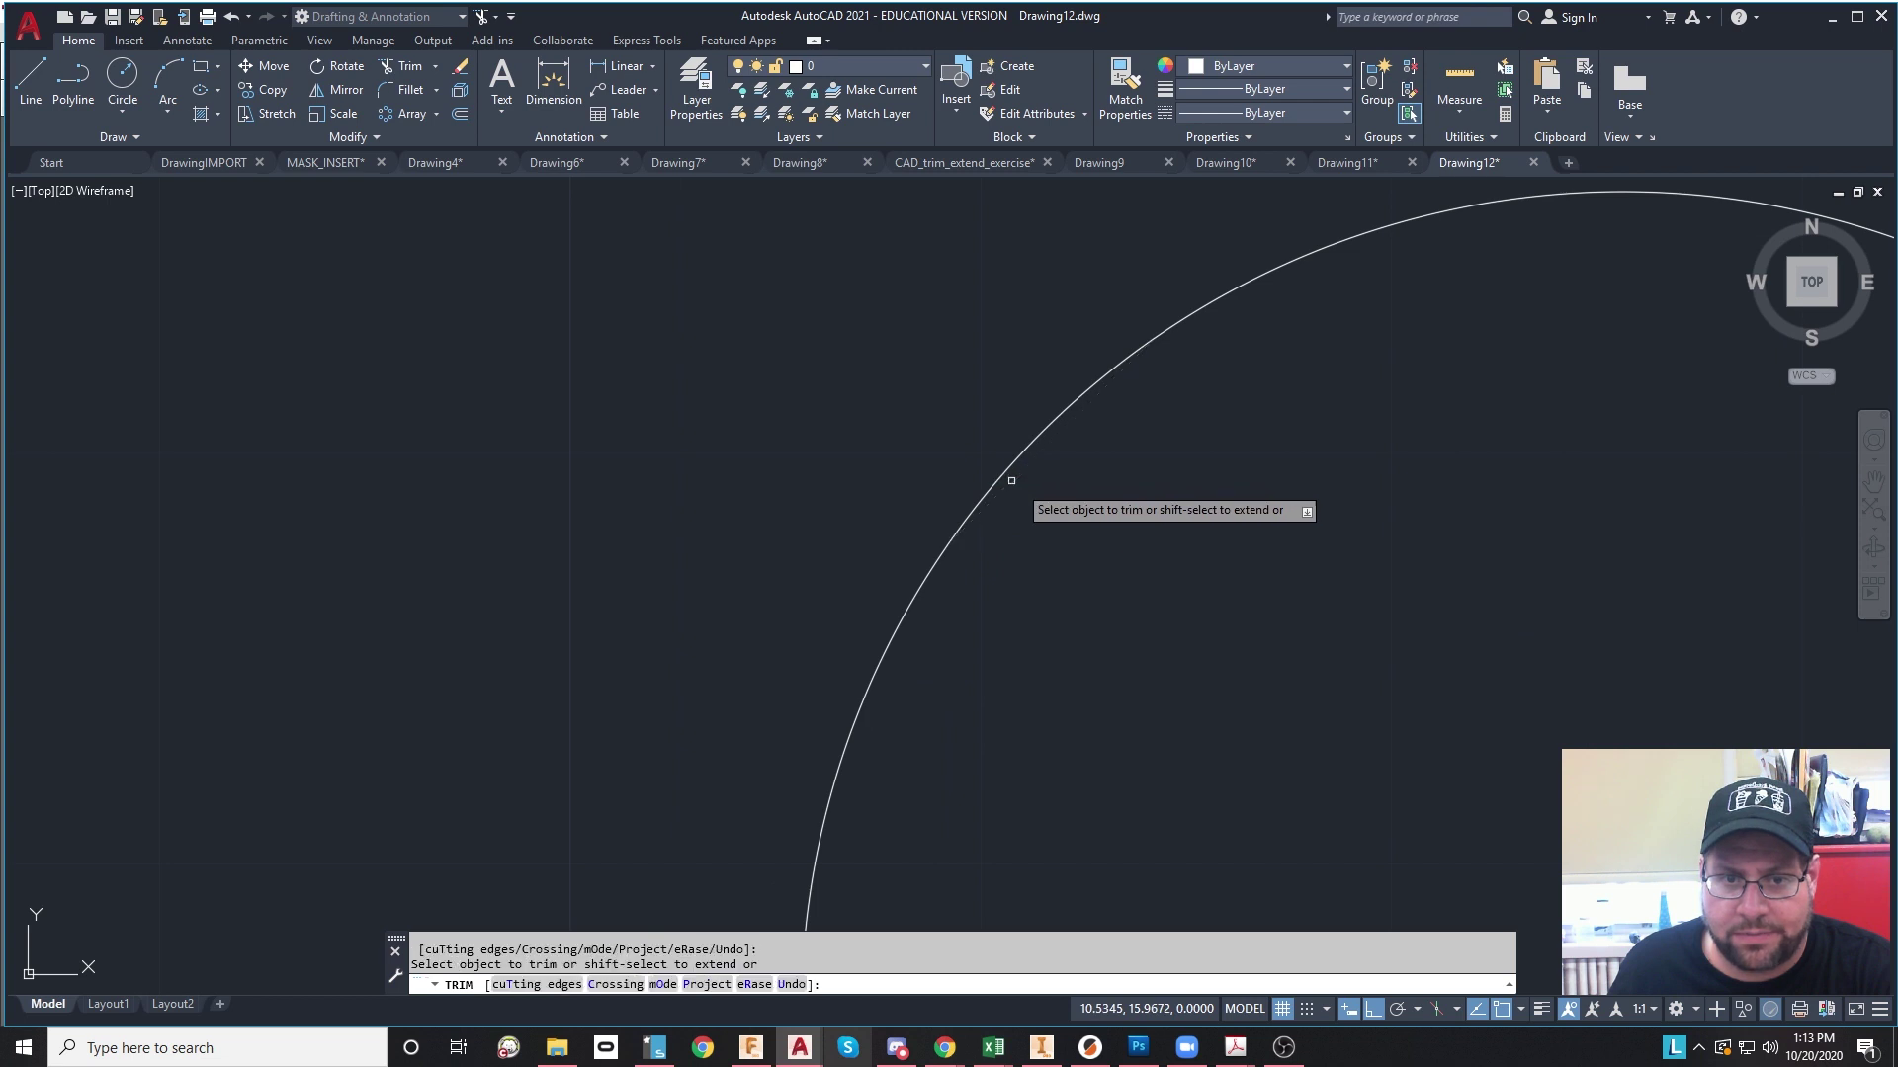
scroll(1008, 496, down, 6)
middle_drag(1330, 708, 1258, 479)
scroll(1279, 634, up, 2)
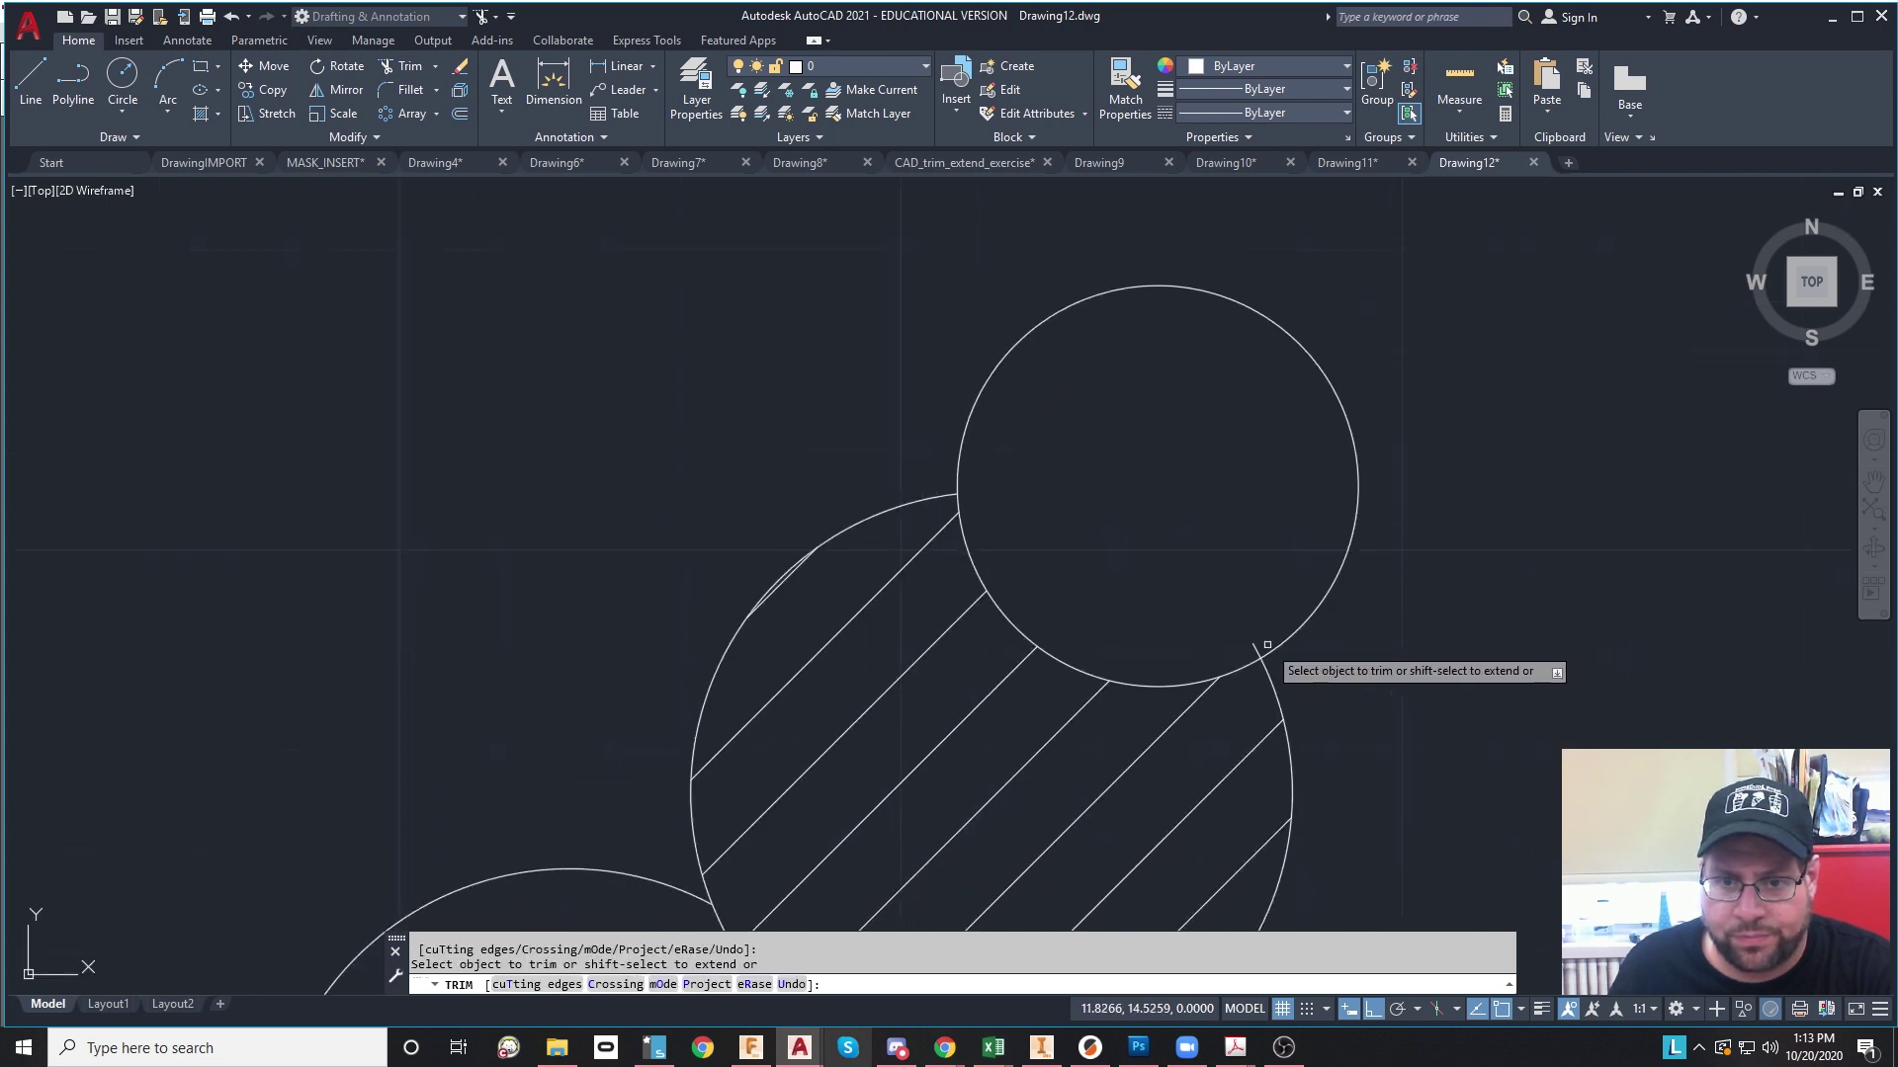
scroll(1252, 645, down, 3)
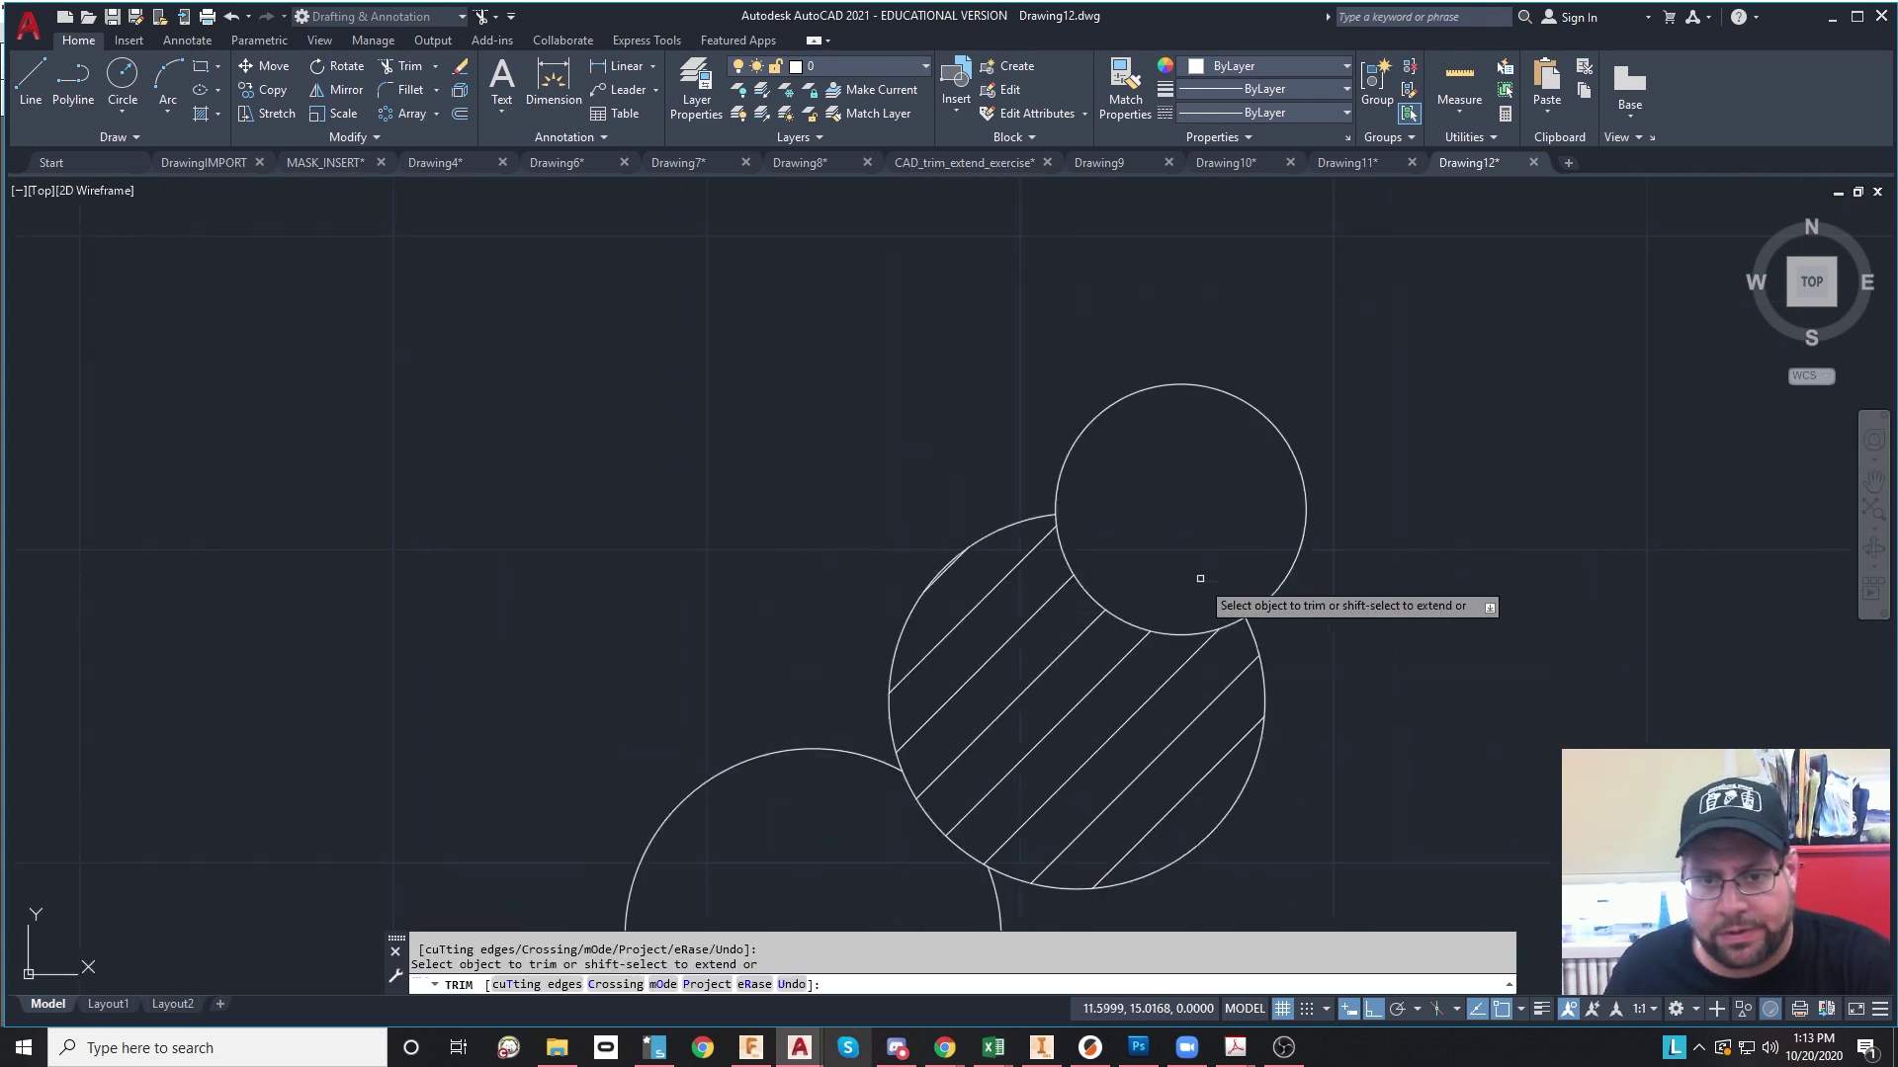
key(Escape)
middle_drag(1190, 632, 975, 531)
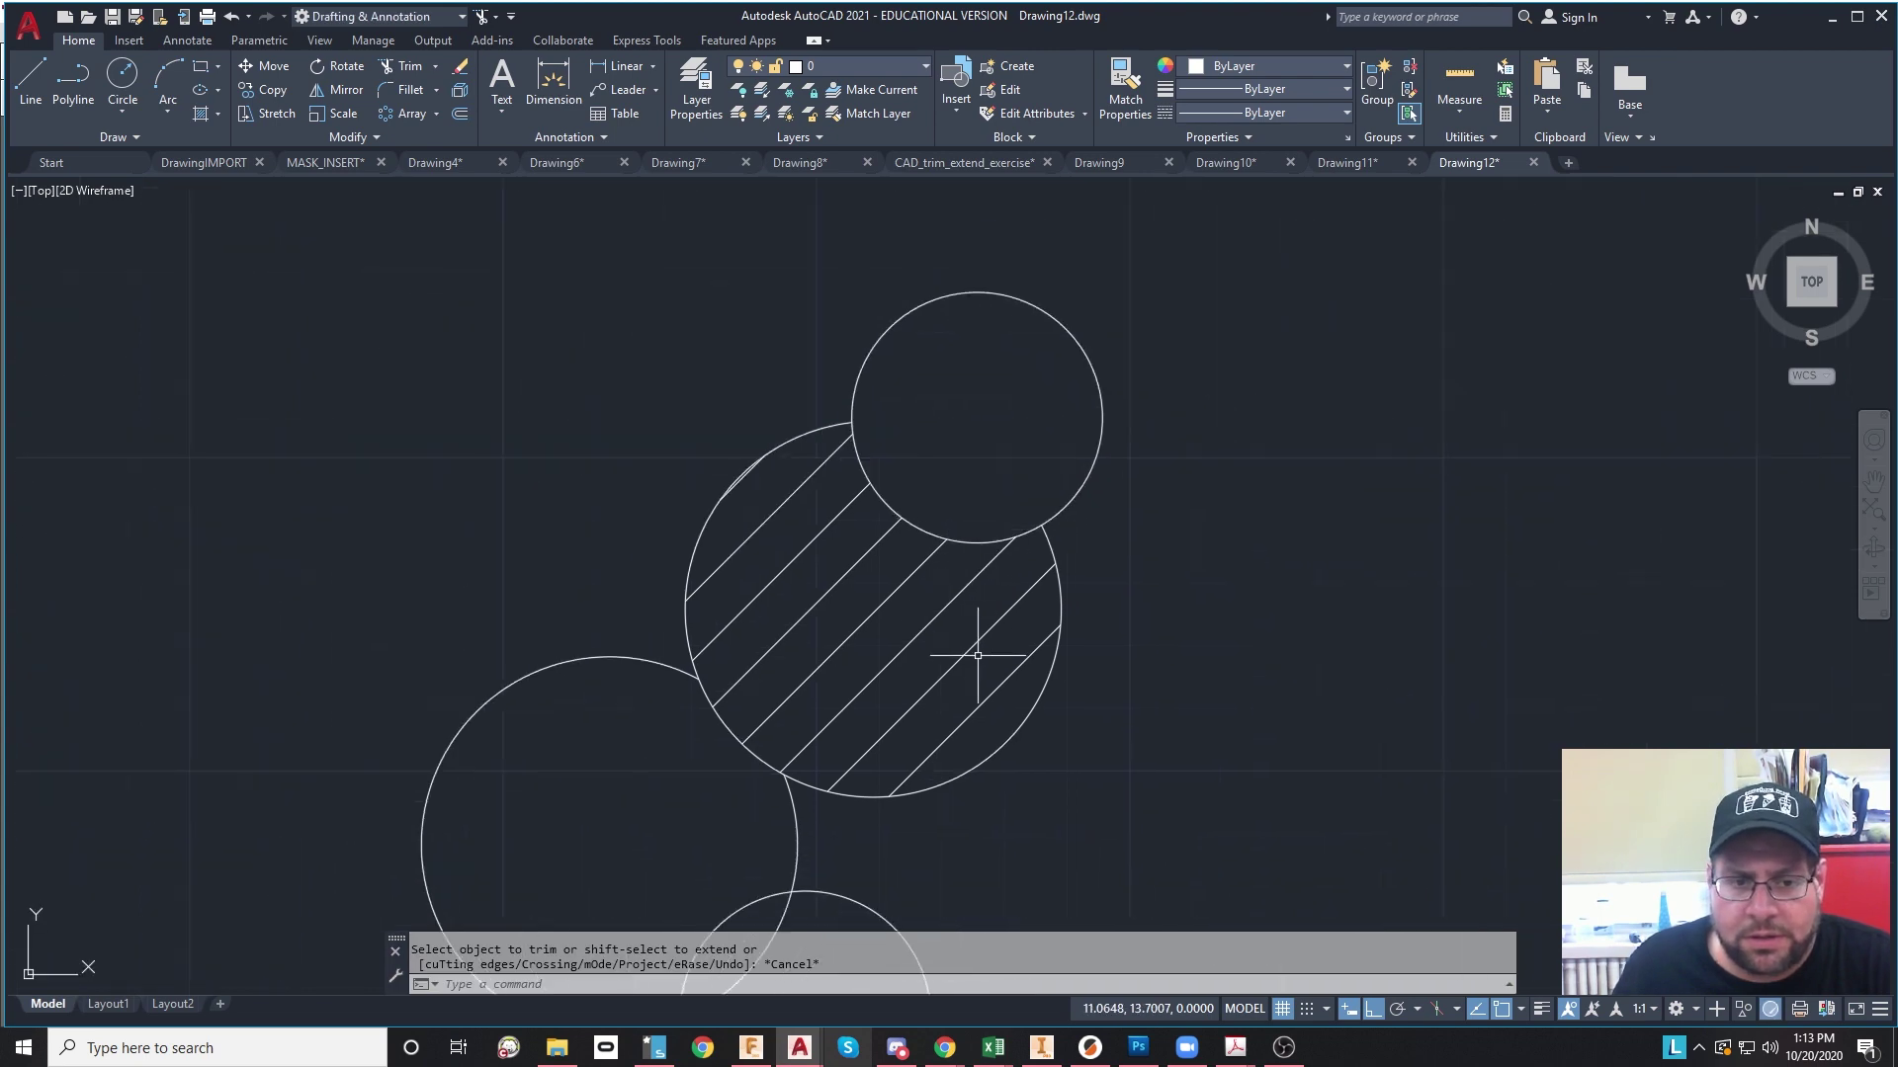
Step: Check the circle requirements in The Lines 2.pdf and draw a horizontal line about 2.8 long across the upper small circle, just below its top
mouse_move(1235, 1047)
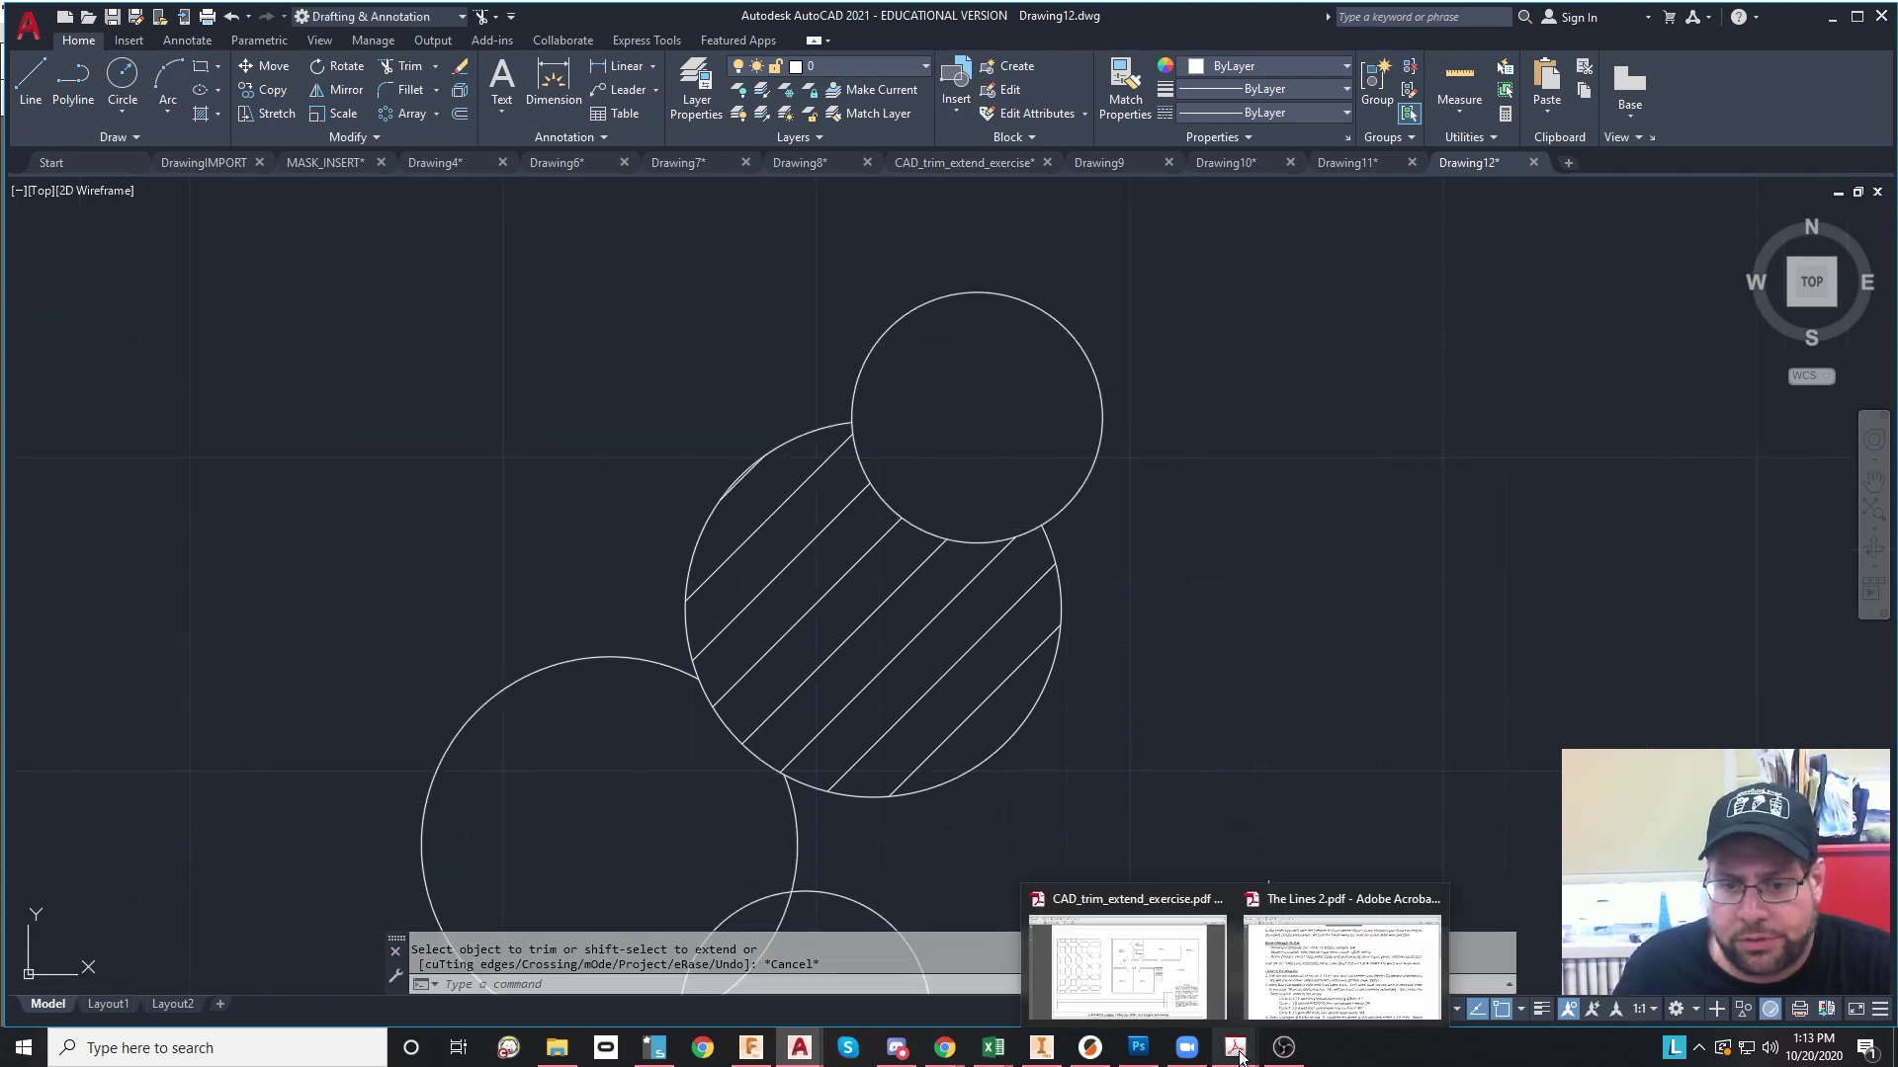
mouse_move(1289, 980)
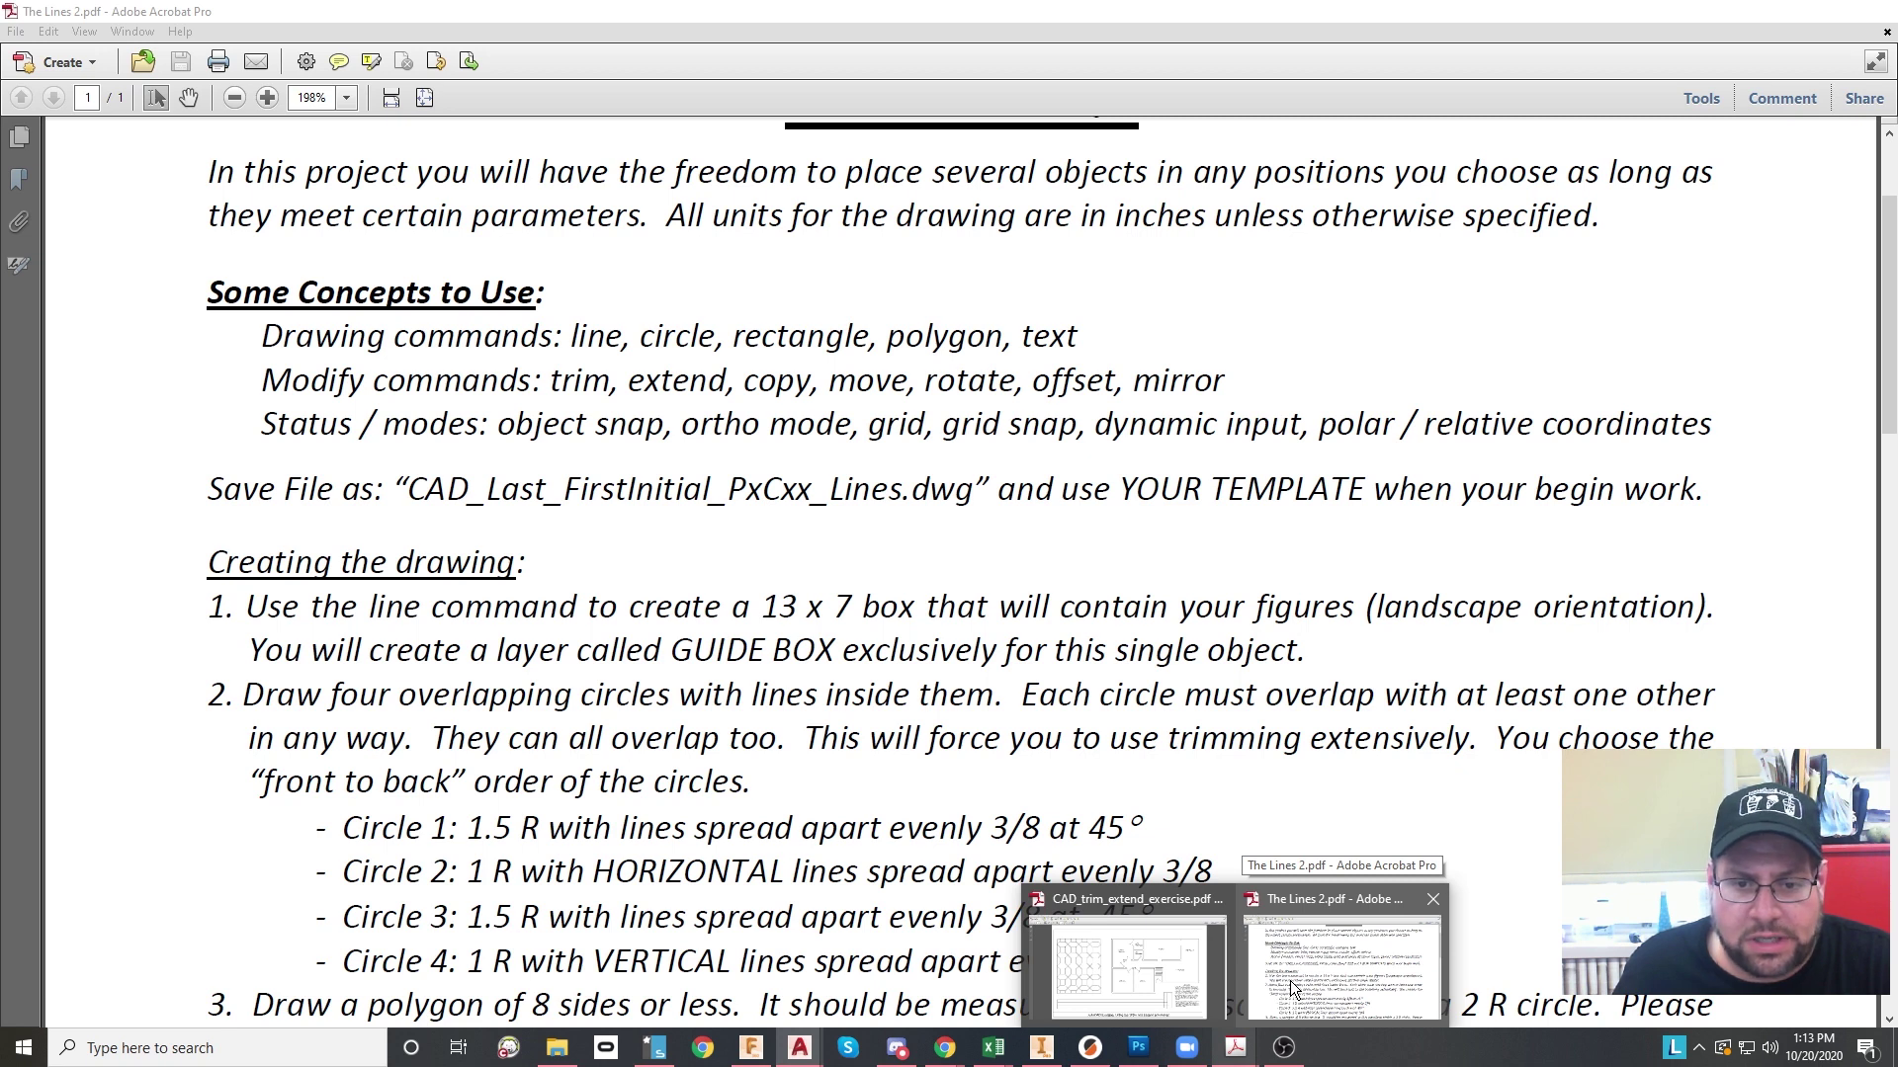
scroll(1006, 323, up, 2)
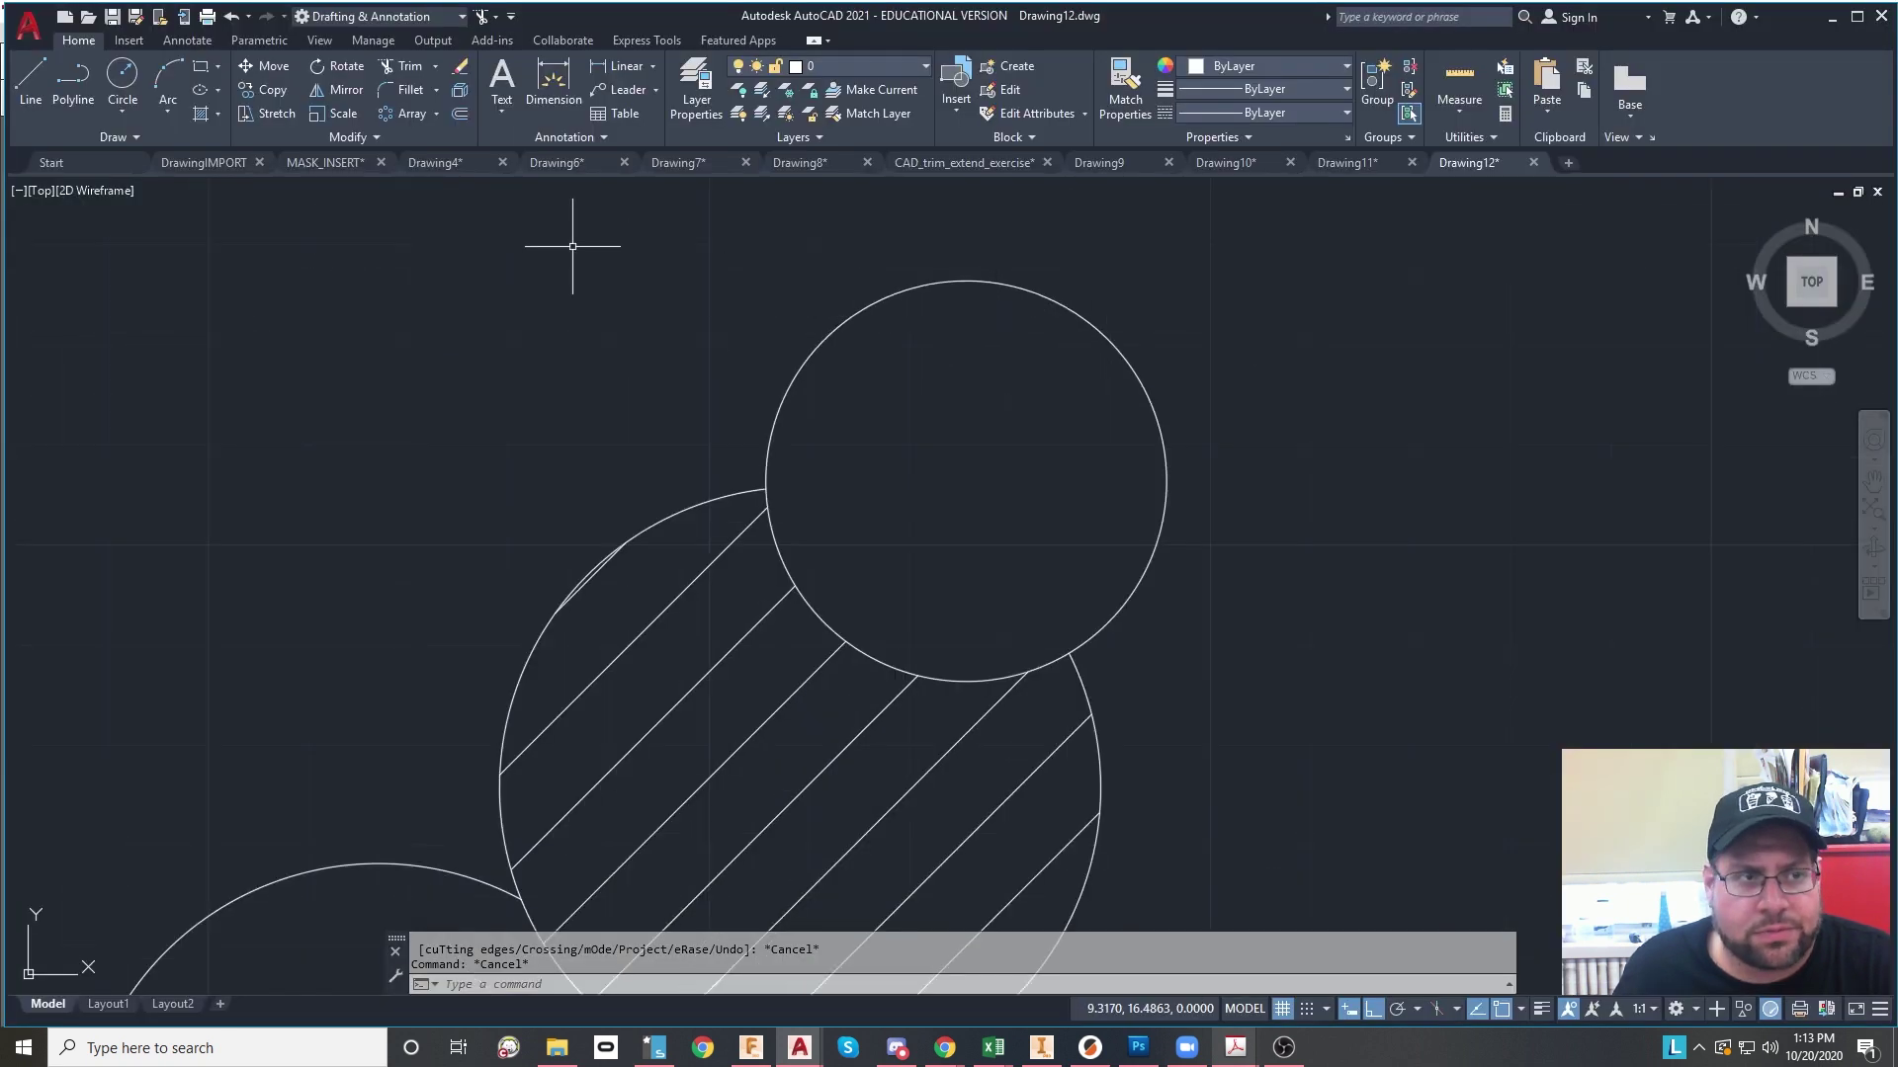
click(31, 79)
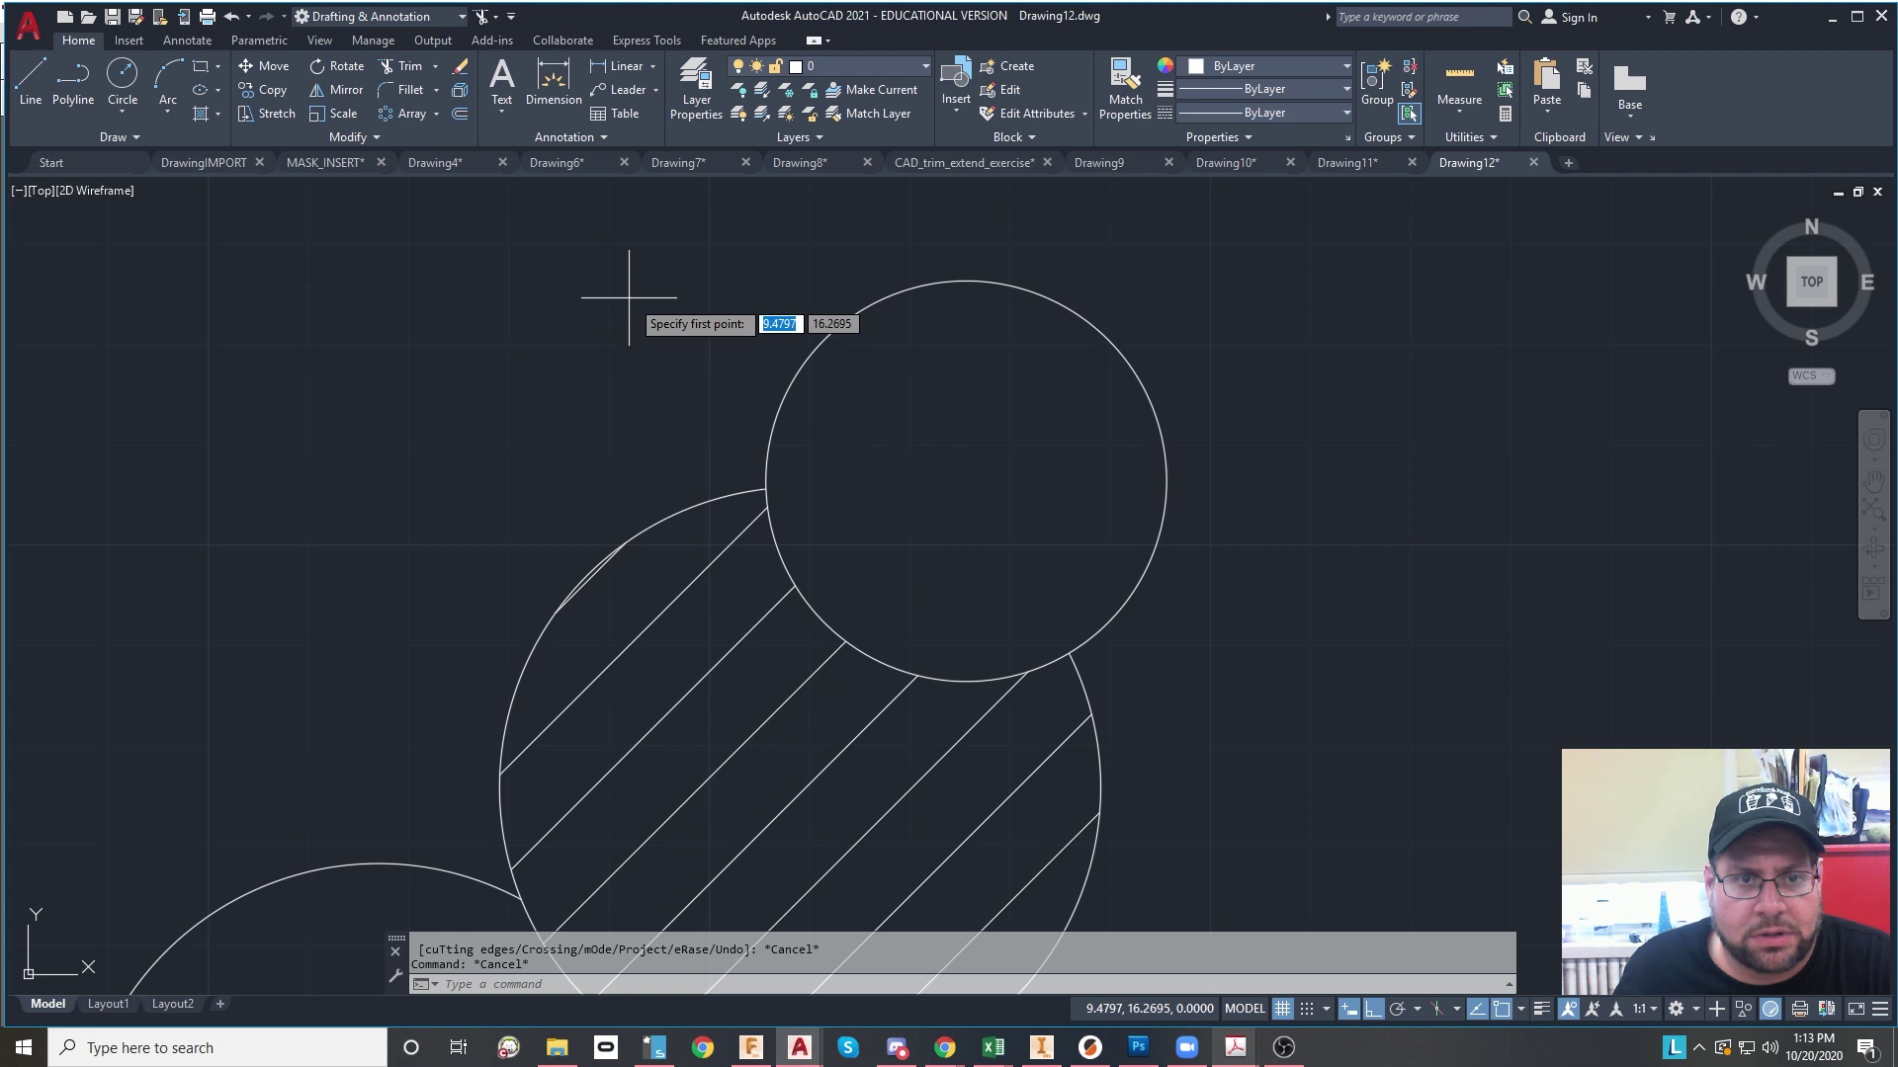
click(692, 296)
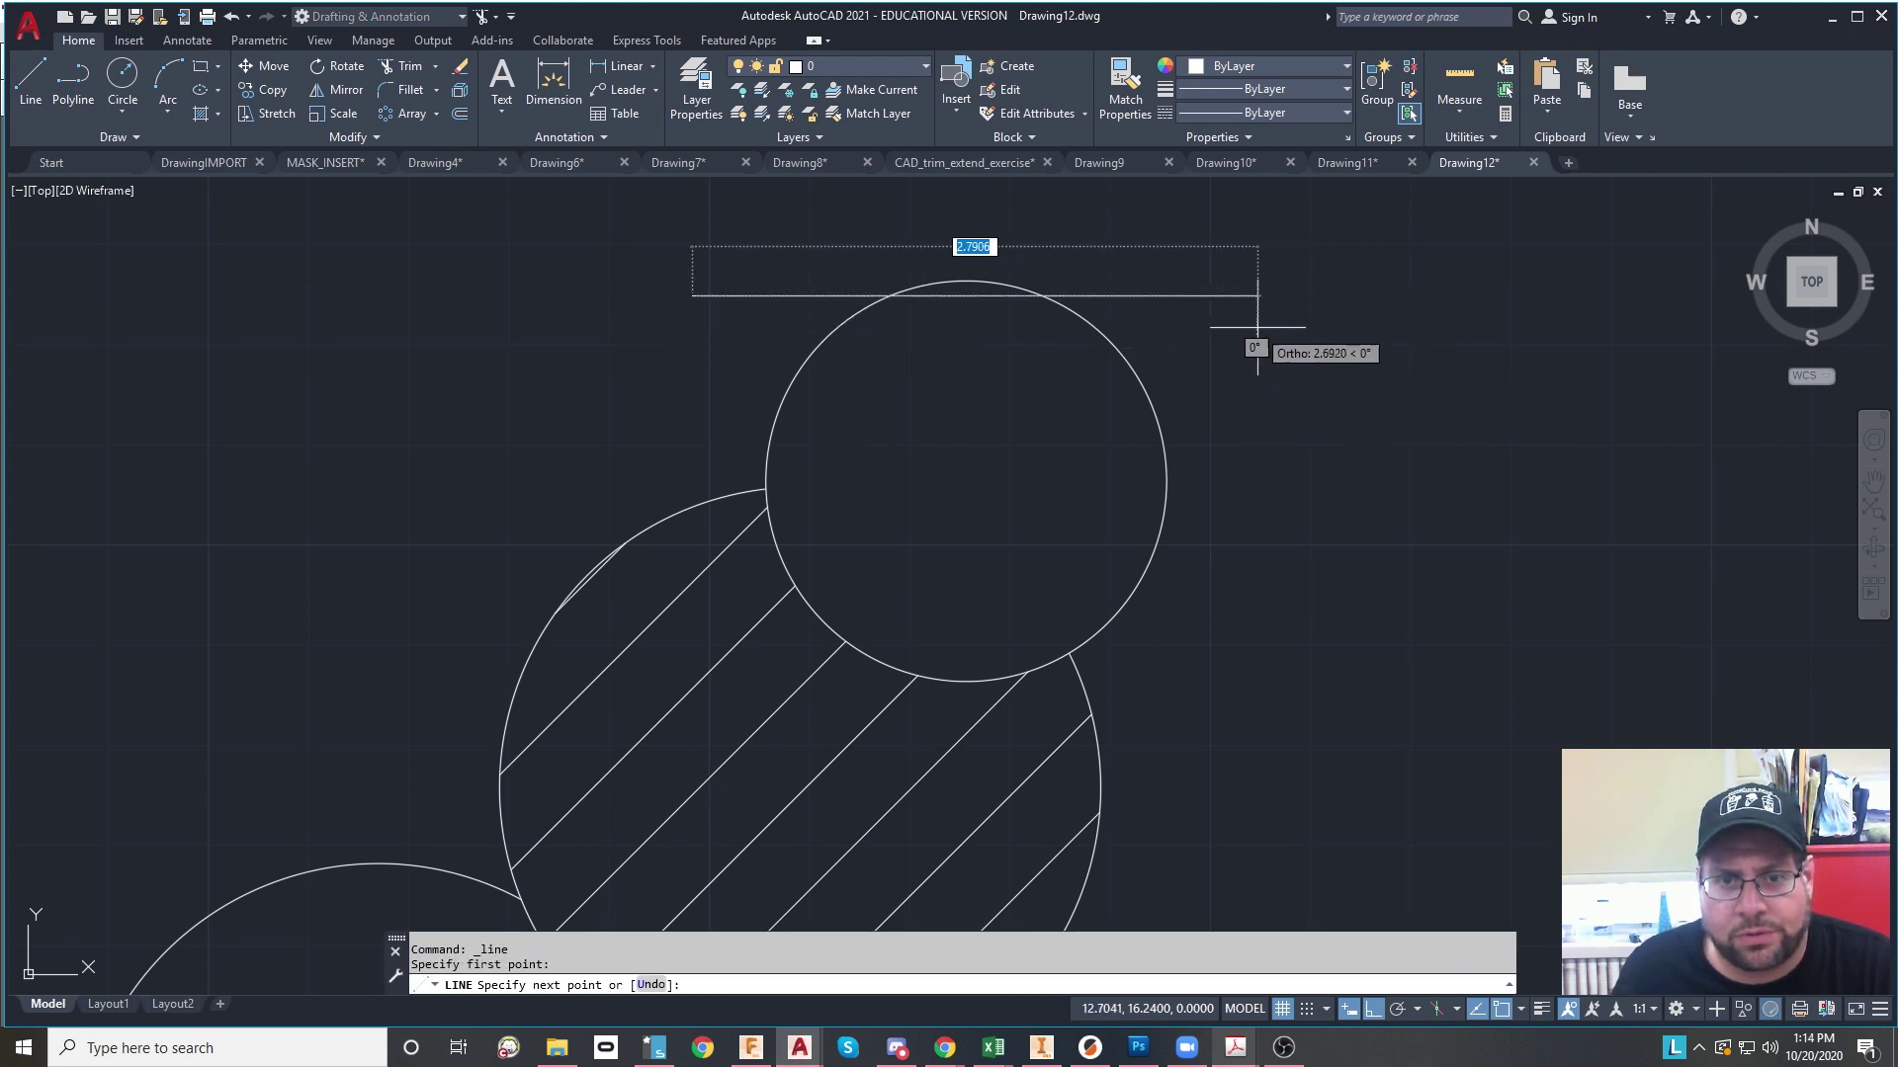
click(1227, 295)
key(Escape)
key(Escape)
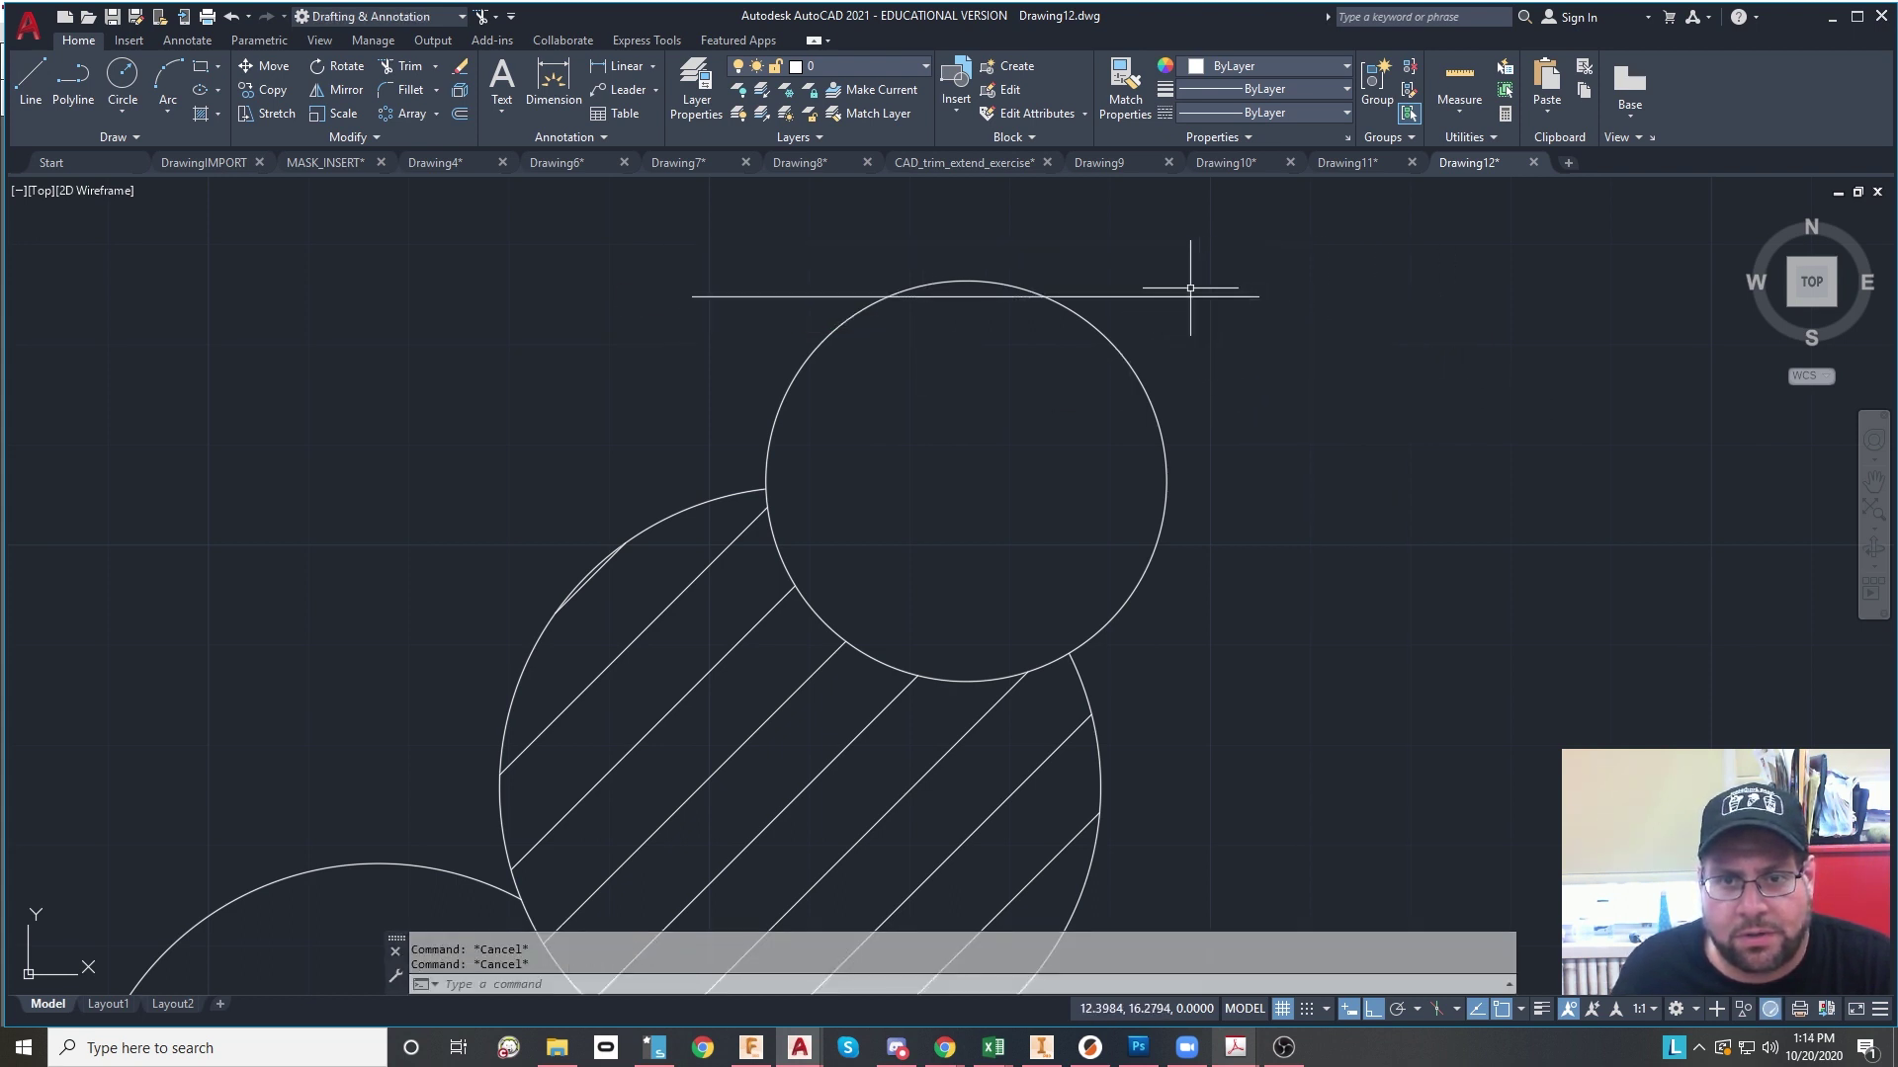
Step: Offset the horizontal line downward five times at 0.3750 spacing across the upper small circle
click(1208, 294)
text(o)
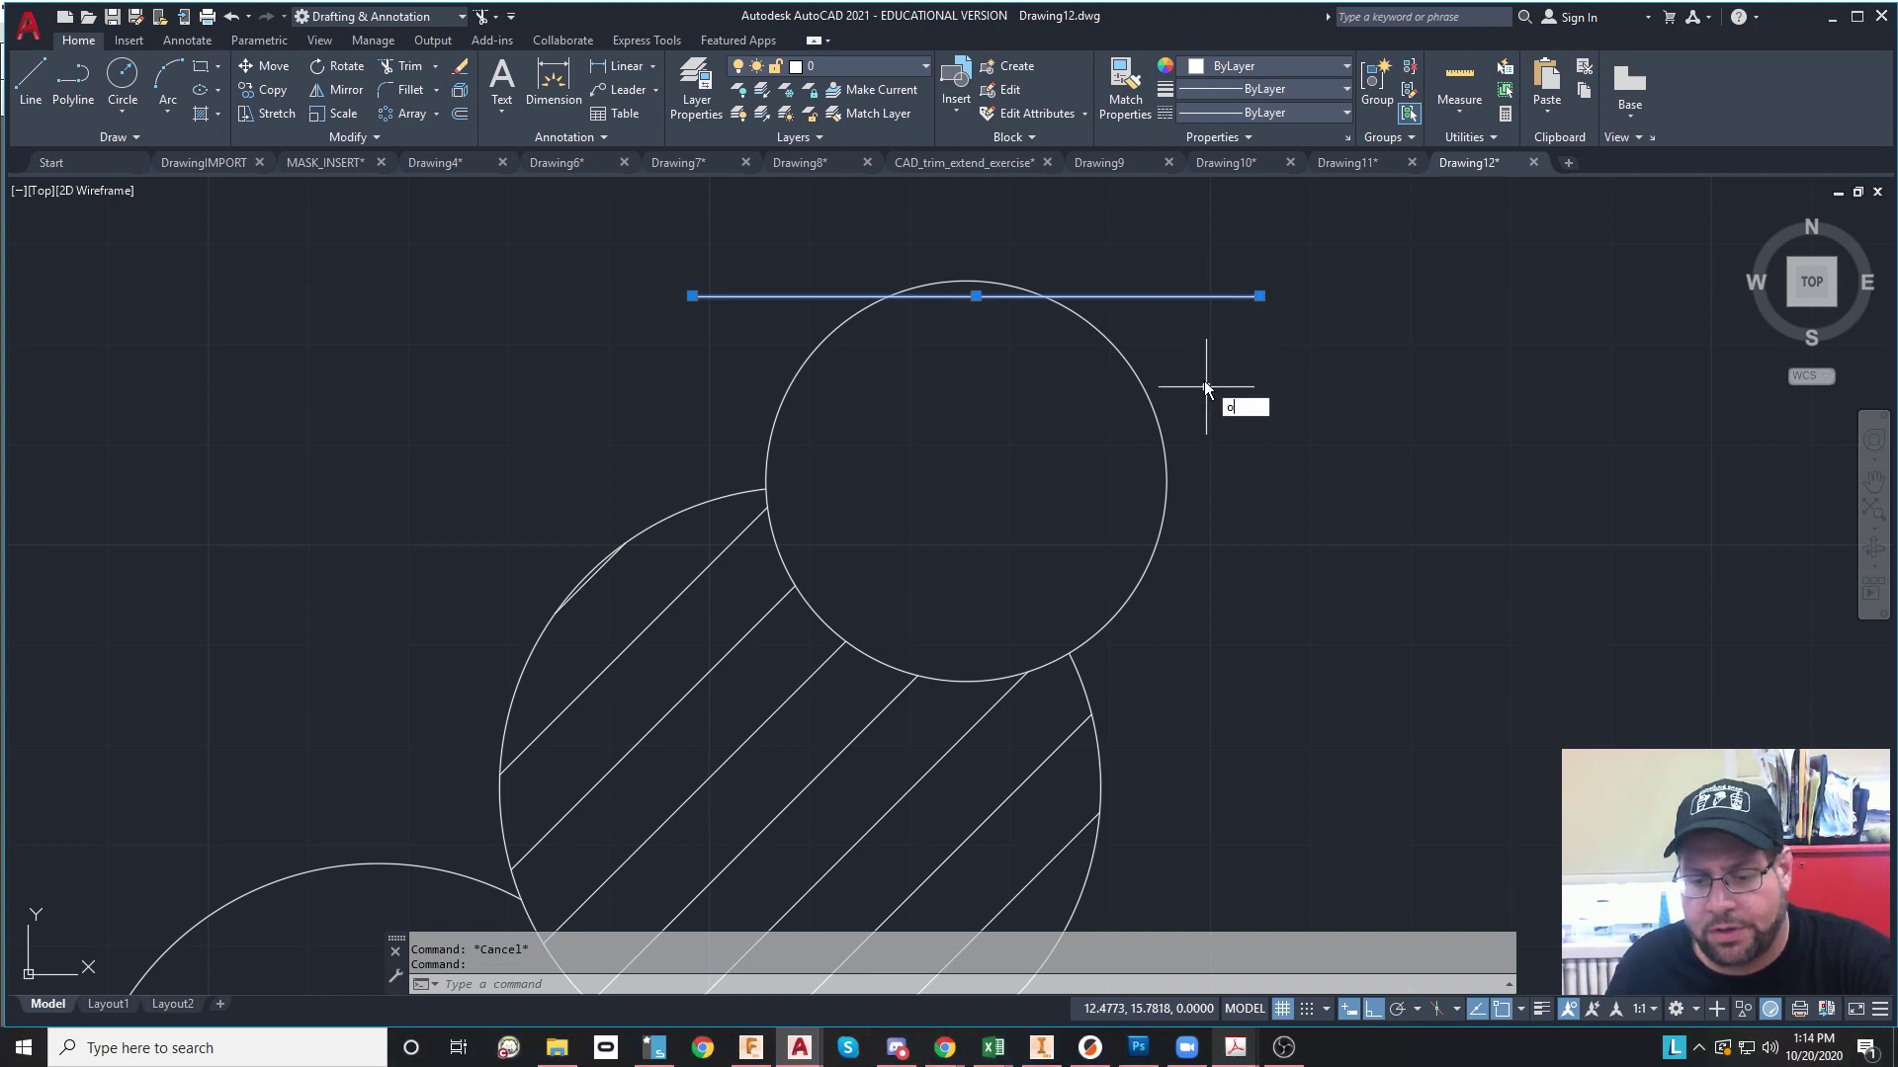
key(Return)
key(Return)
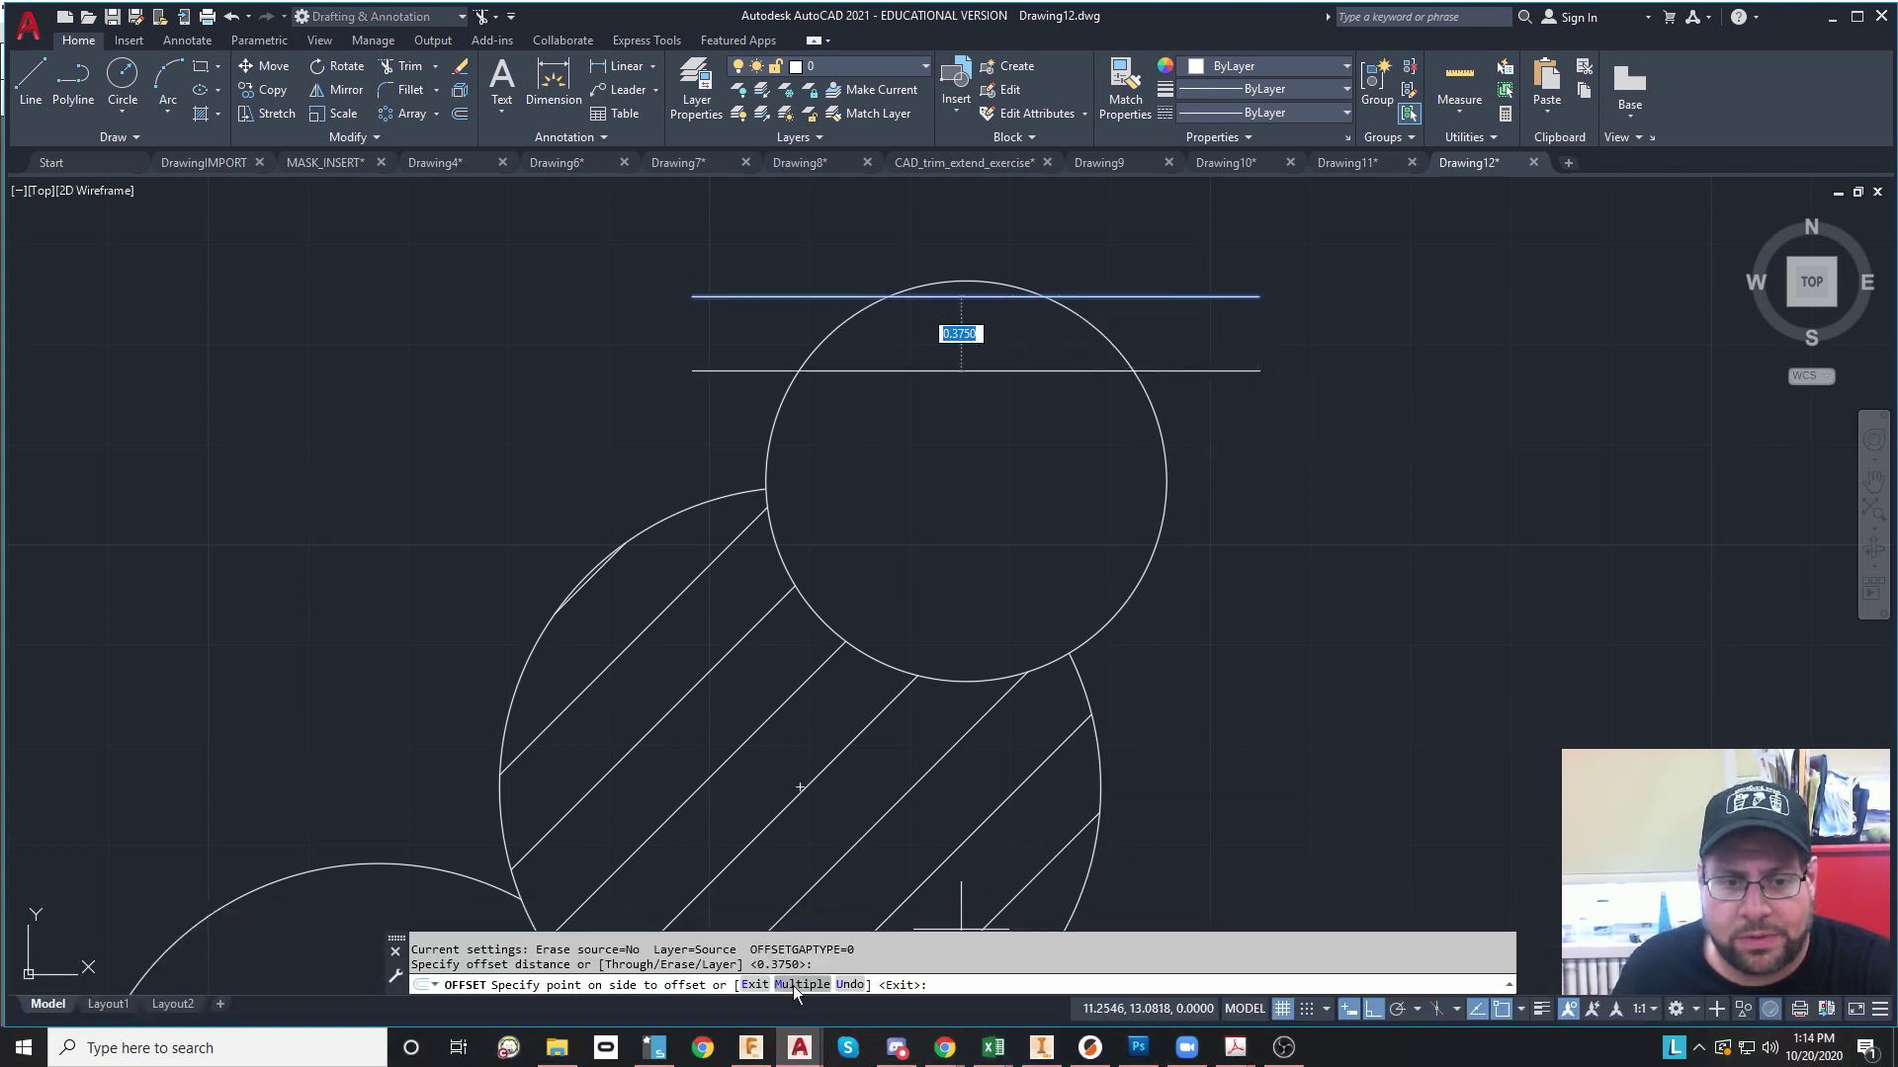
text(M)
key(Return)
click(1396, 600)
click(1397, 605)
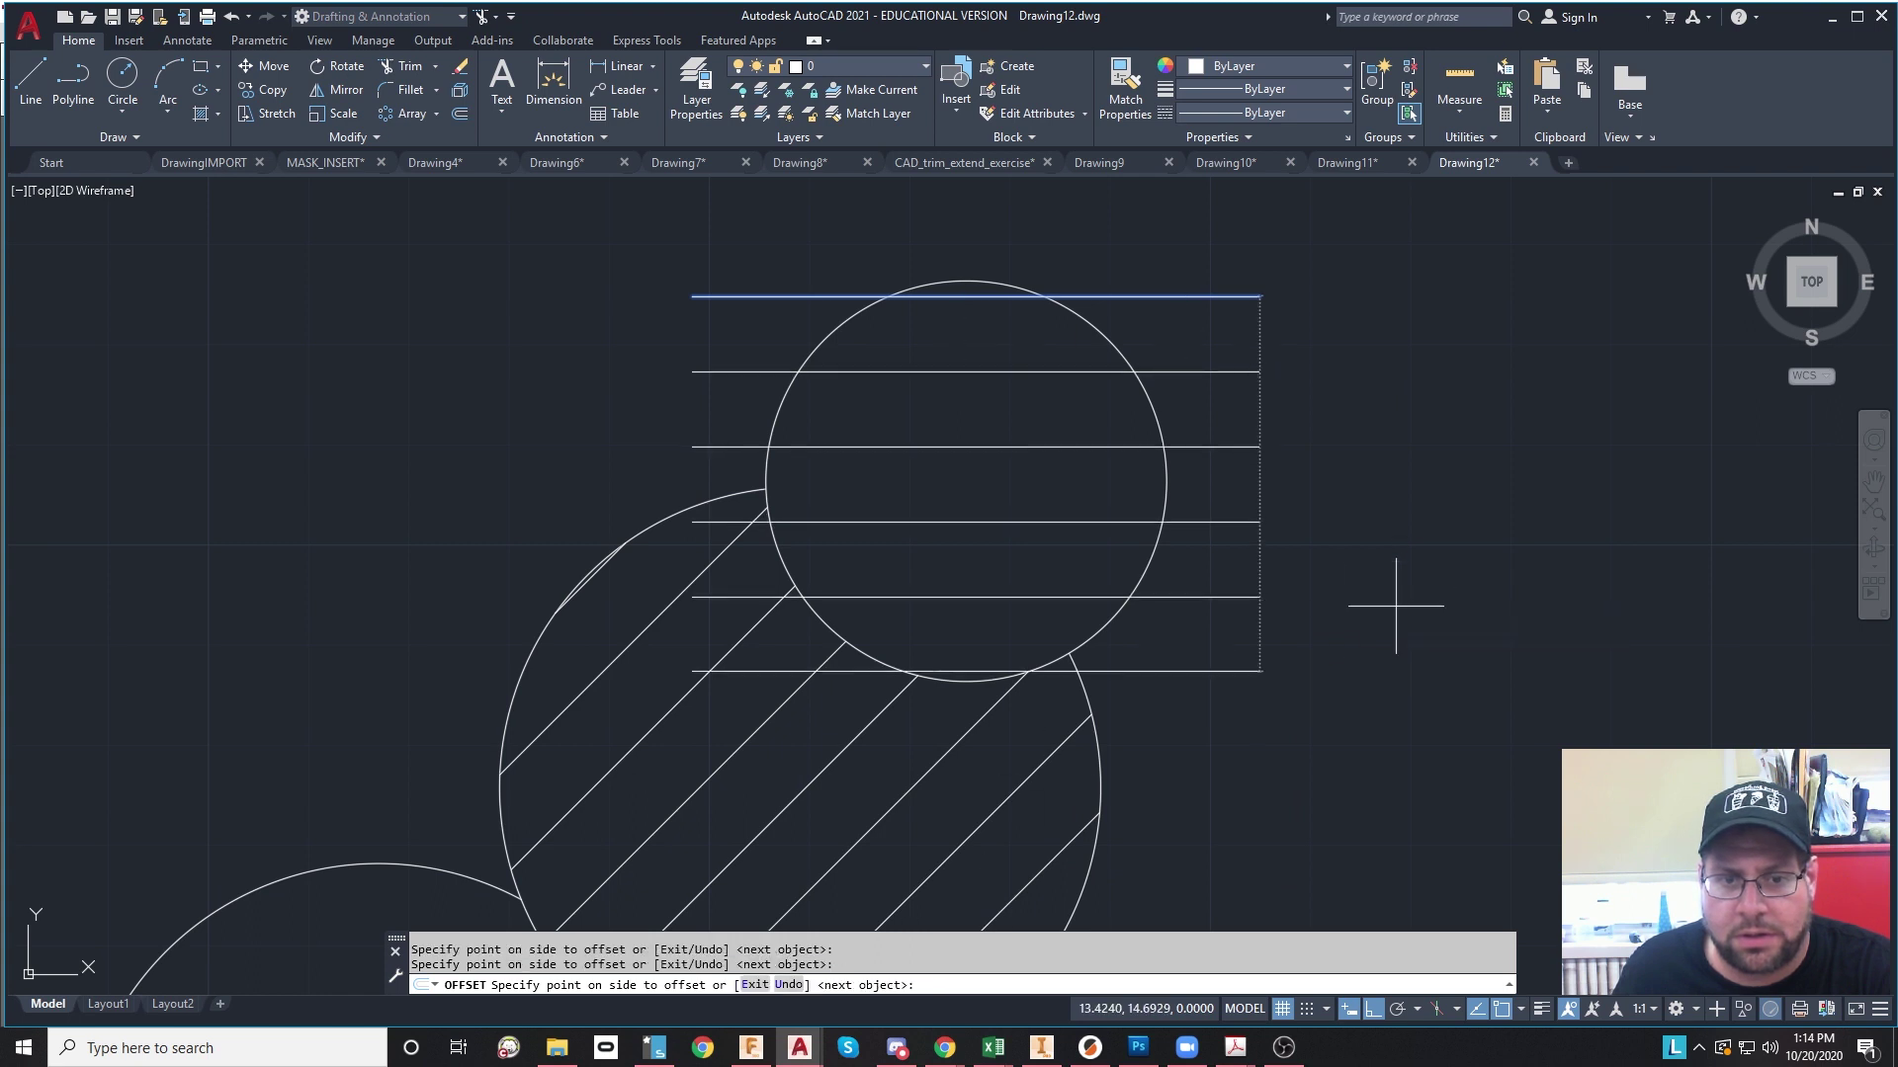
click(1396, 606)
key(Escape)
key(Escape)
key(Escape)
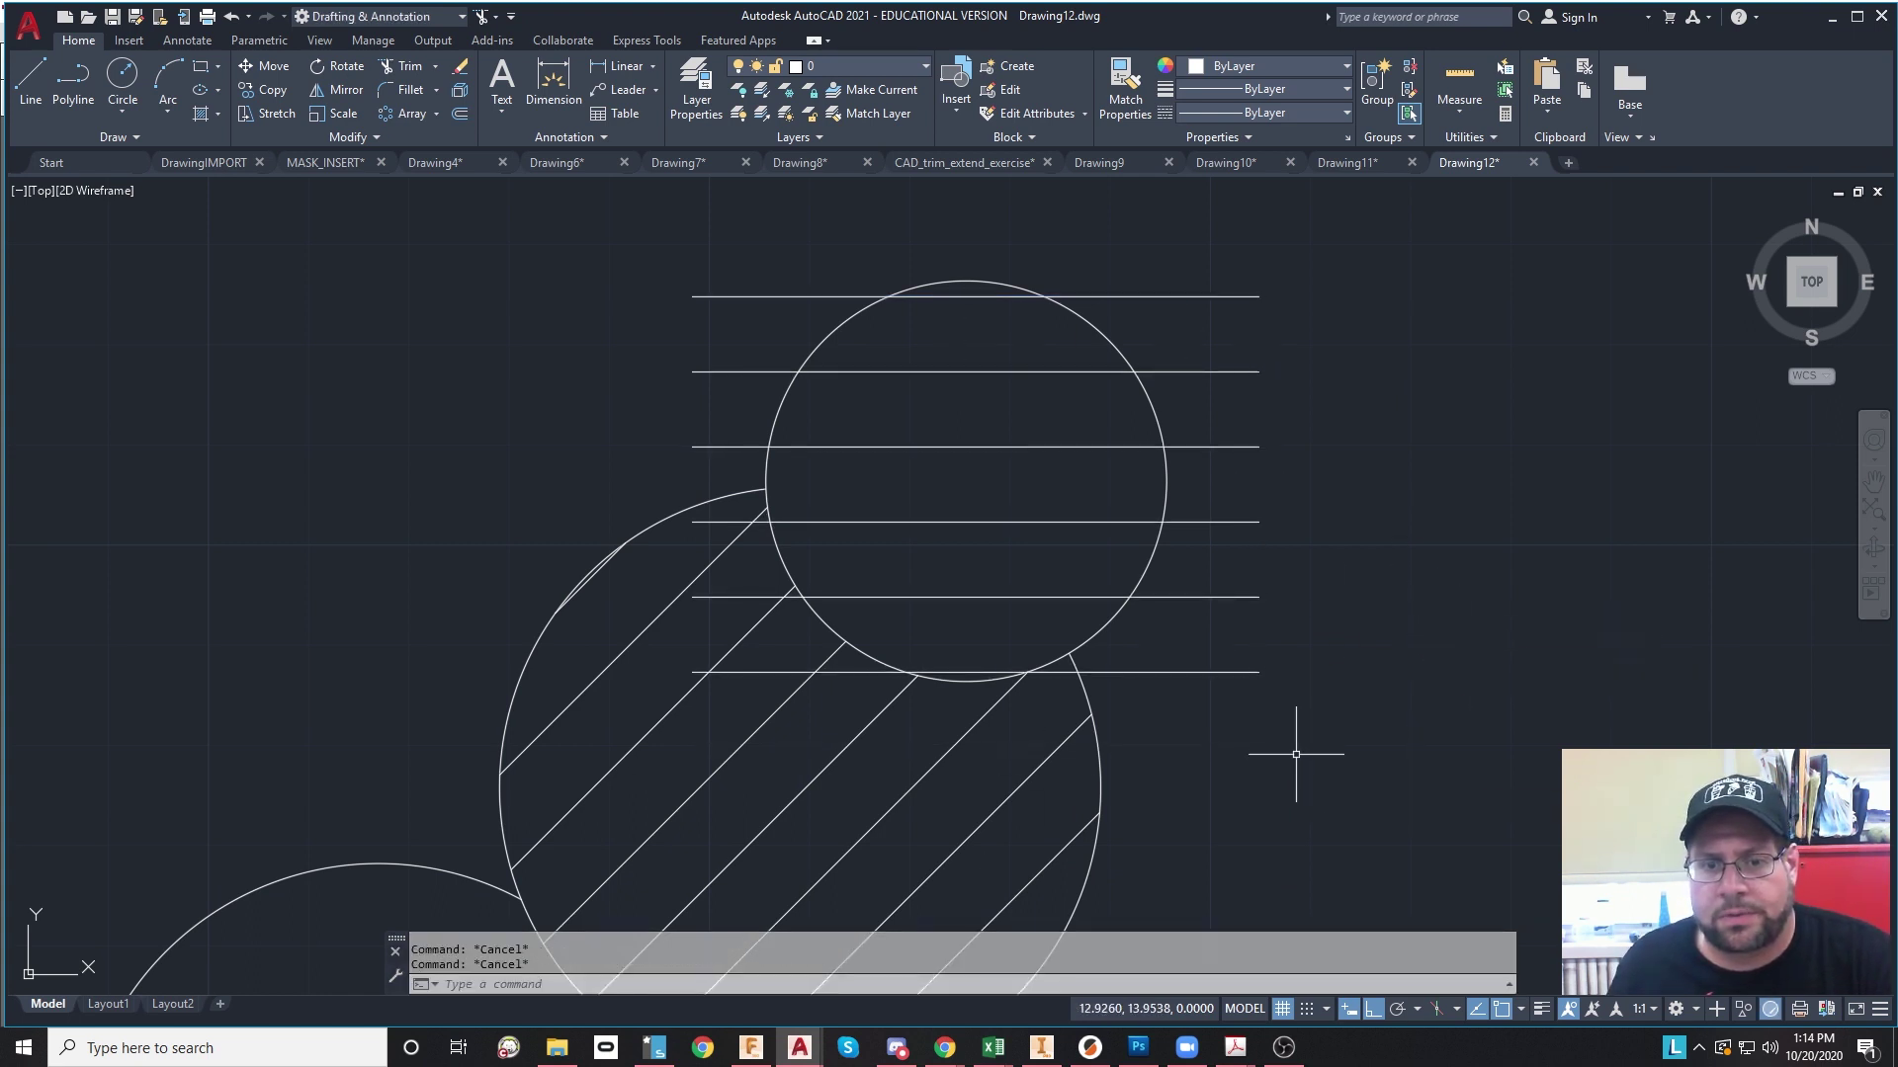
Step: Trim the horizontal lines' ends that stick out on both sides of the upper small circle
text(tr)
key(Return)
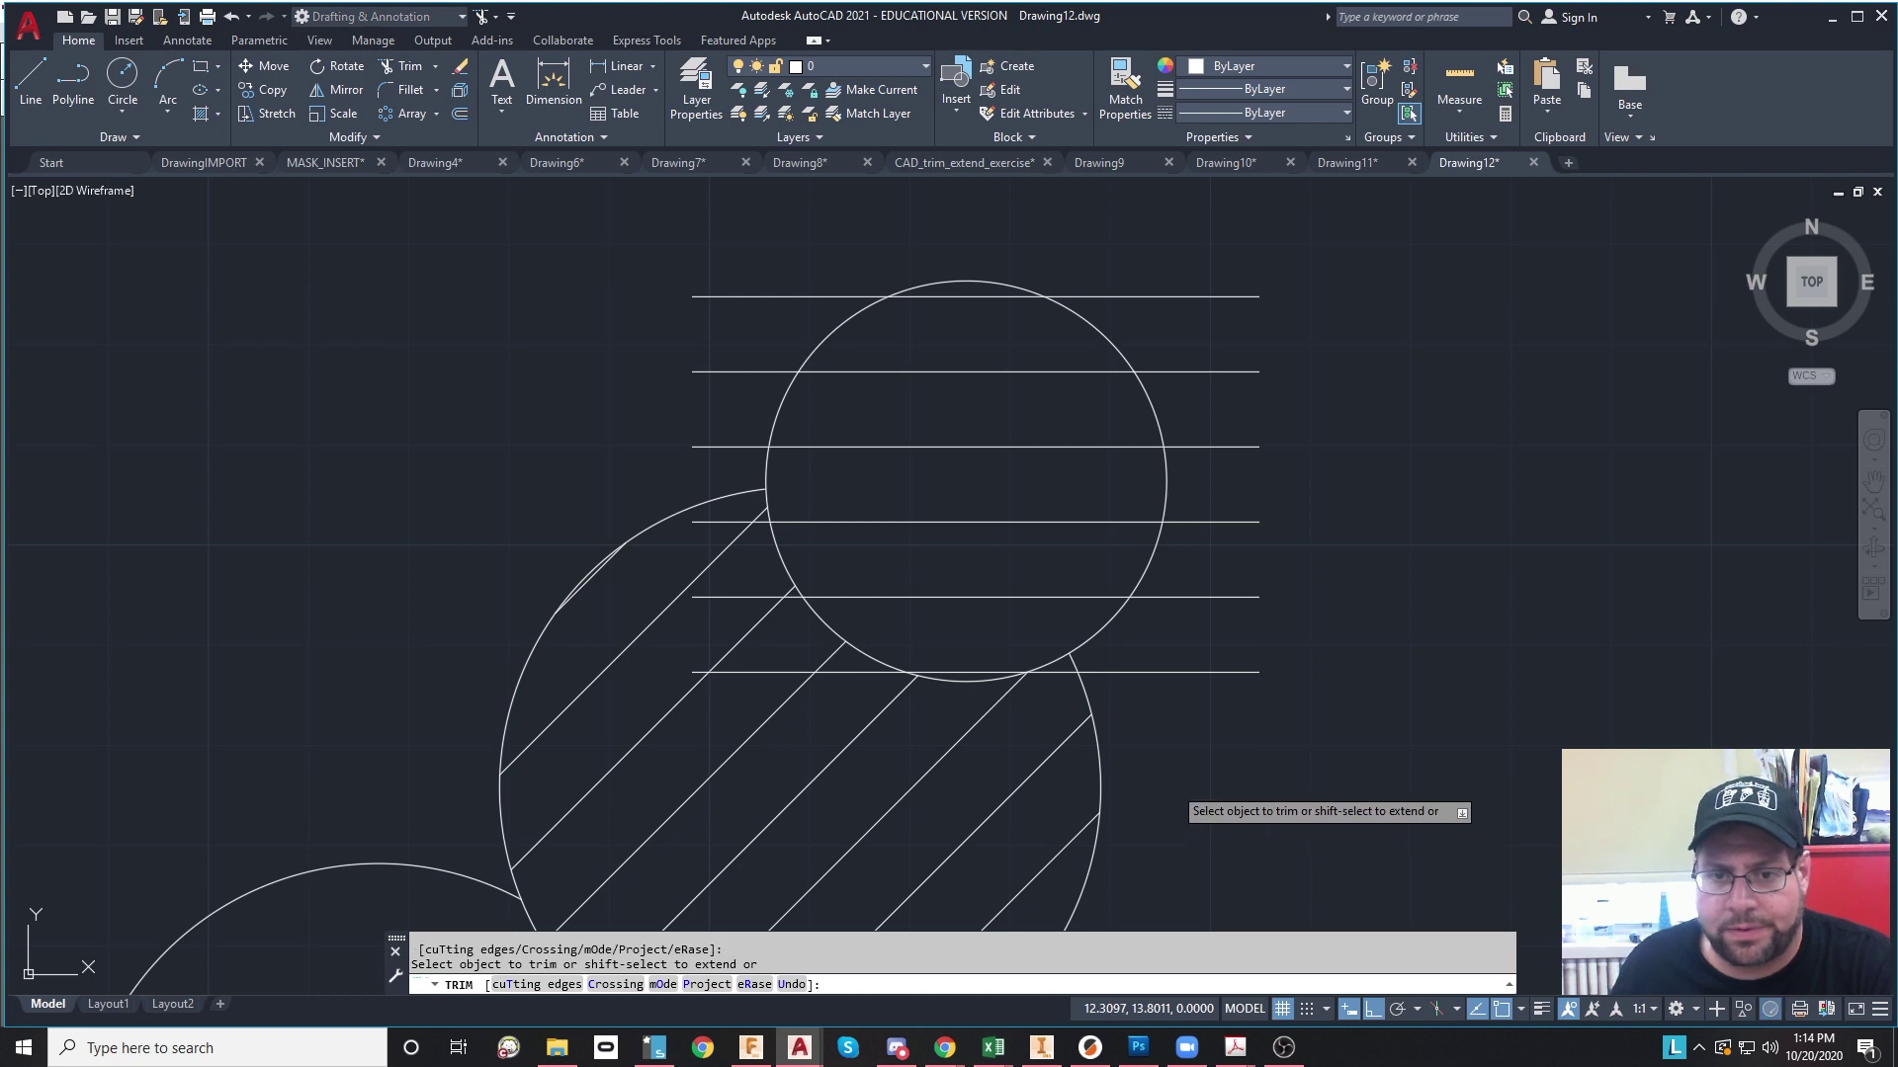
mouse_move(1173, 786)
mouse_down()
mouse_move(1210, 401)
mouse_move(1193, 263)
mouse_up()
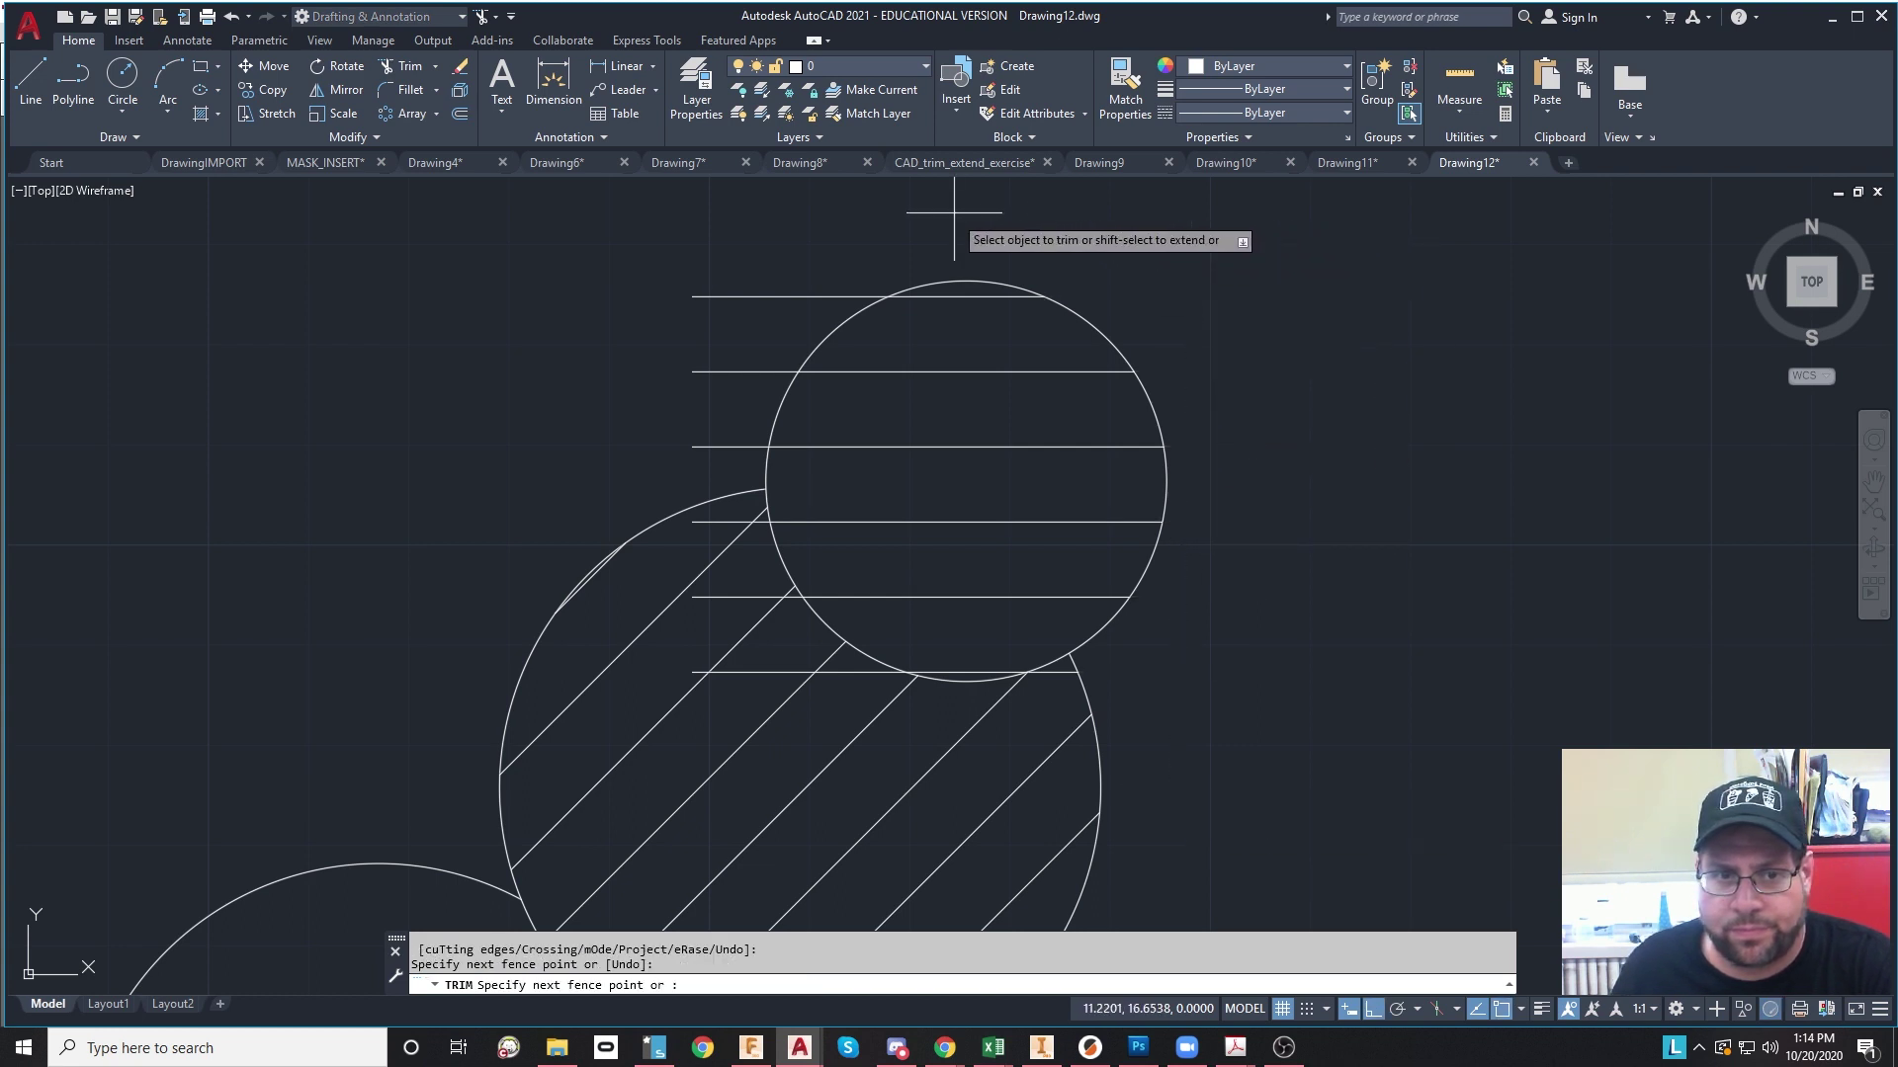
mouse_move(955, 213)
mouse_down()
mouse_move(836, 287)
mouse_move(782, 296)
mouse_move(700, 374)
mouse_move(726, 491)
mouse_move(773, 522)
mouse_up()
scroll(762, 532, up, 4)
click(835, 696)
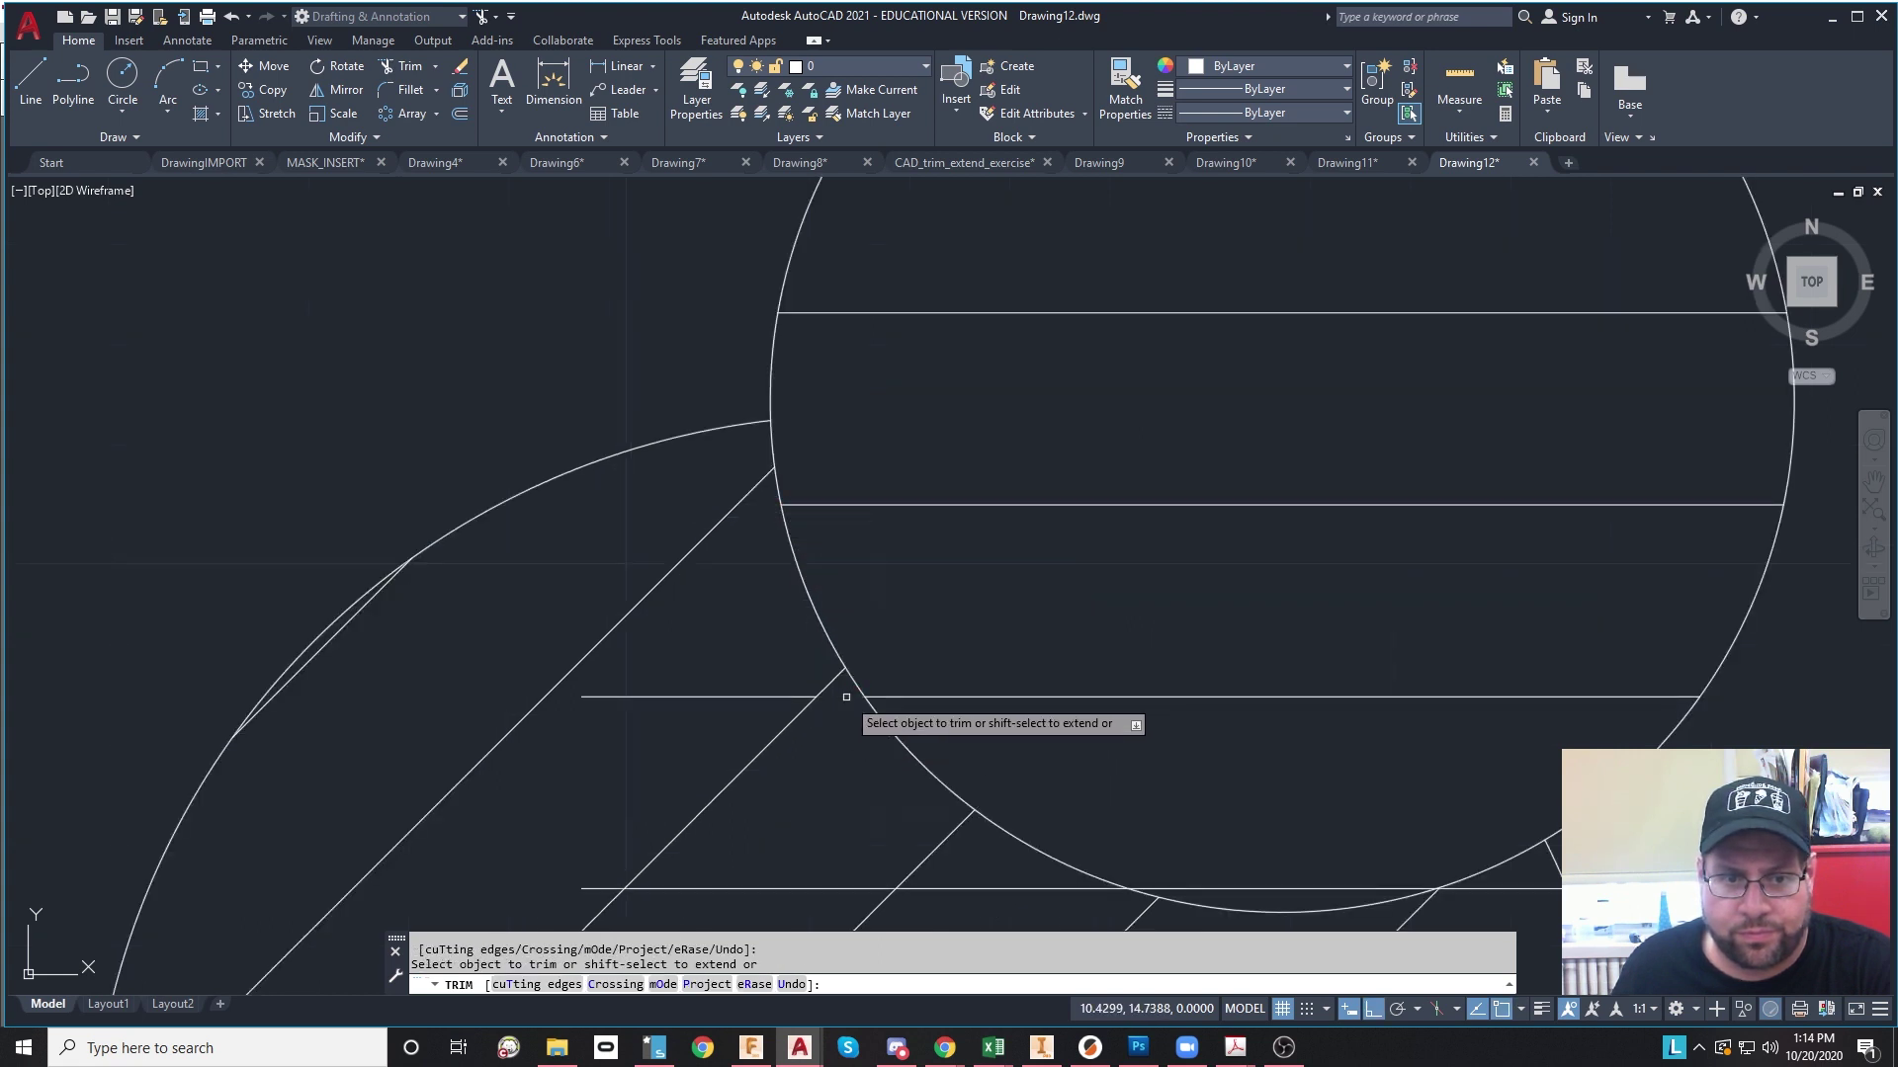
mouse_move(1003, 880)
mouse_down()
mouse_move(1322, 865)
mouse_move(1356, 895)
mouse_up()
scroll(1091, 900, down, 2)
scroll(1265, 829, down, 2)
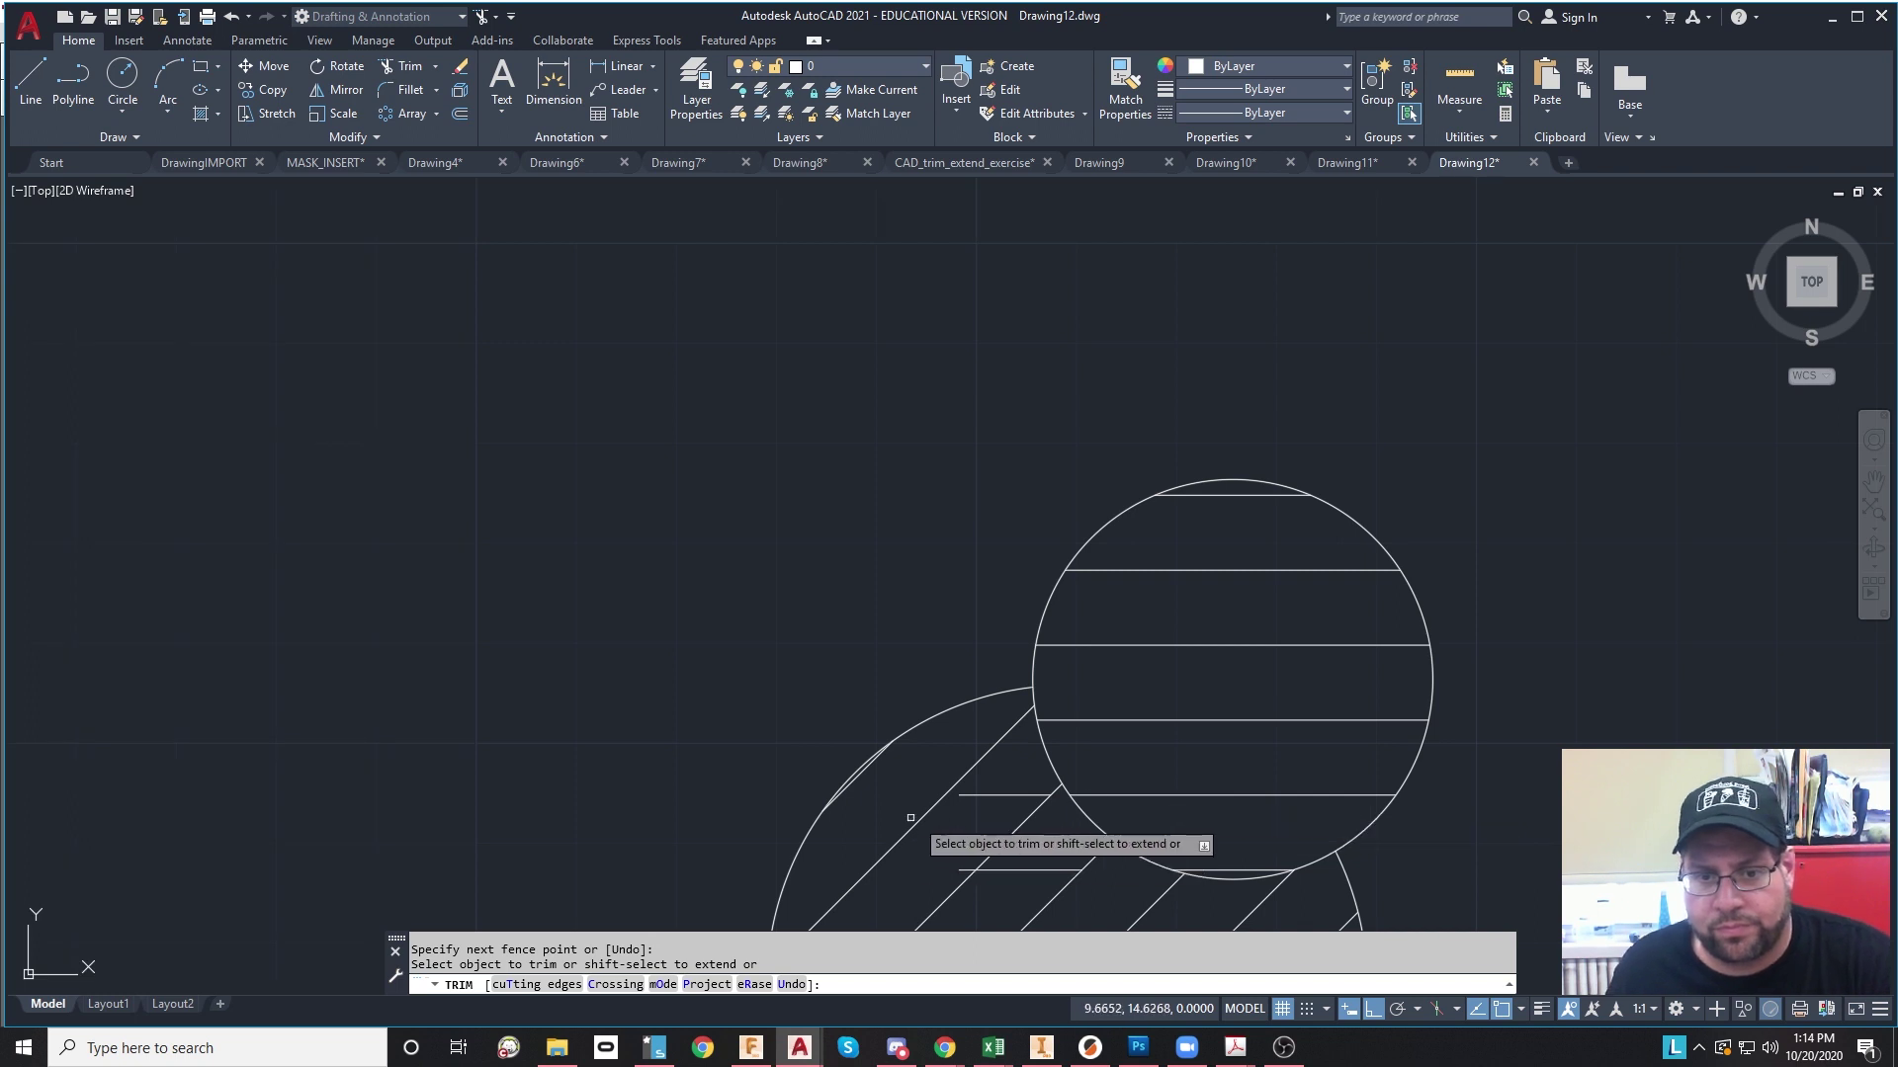
key(Escape)
Step: Erase the two leftover horizontal segments at the lower left of the upper small circle
click(934, 781)
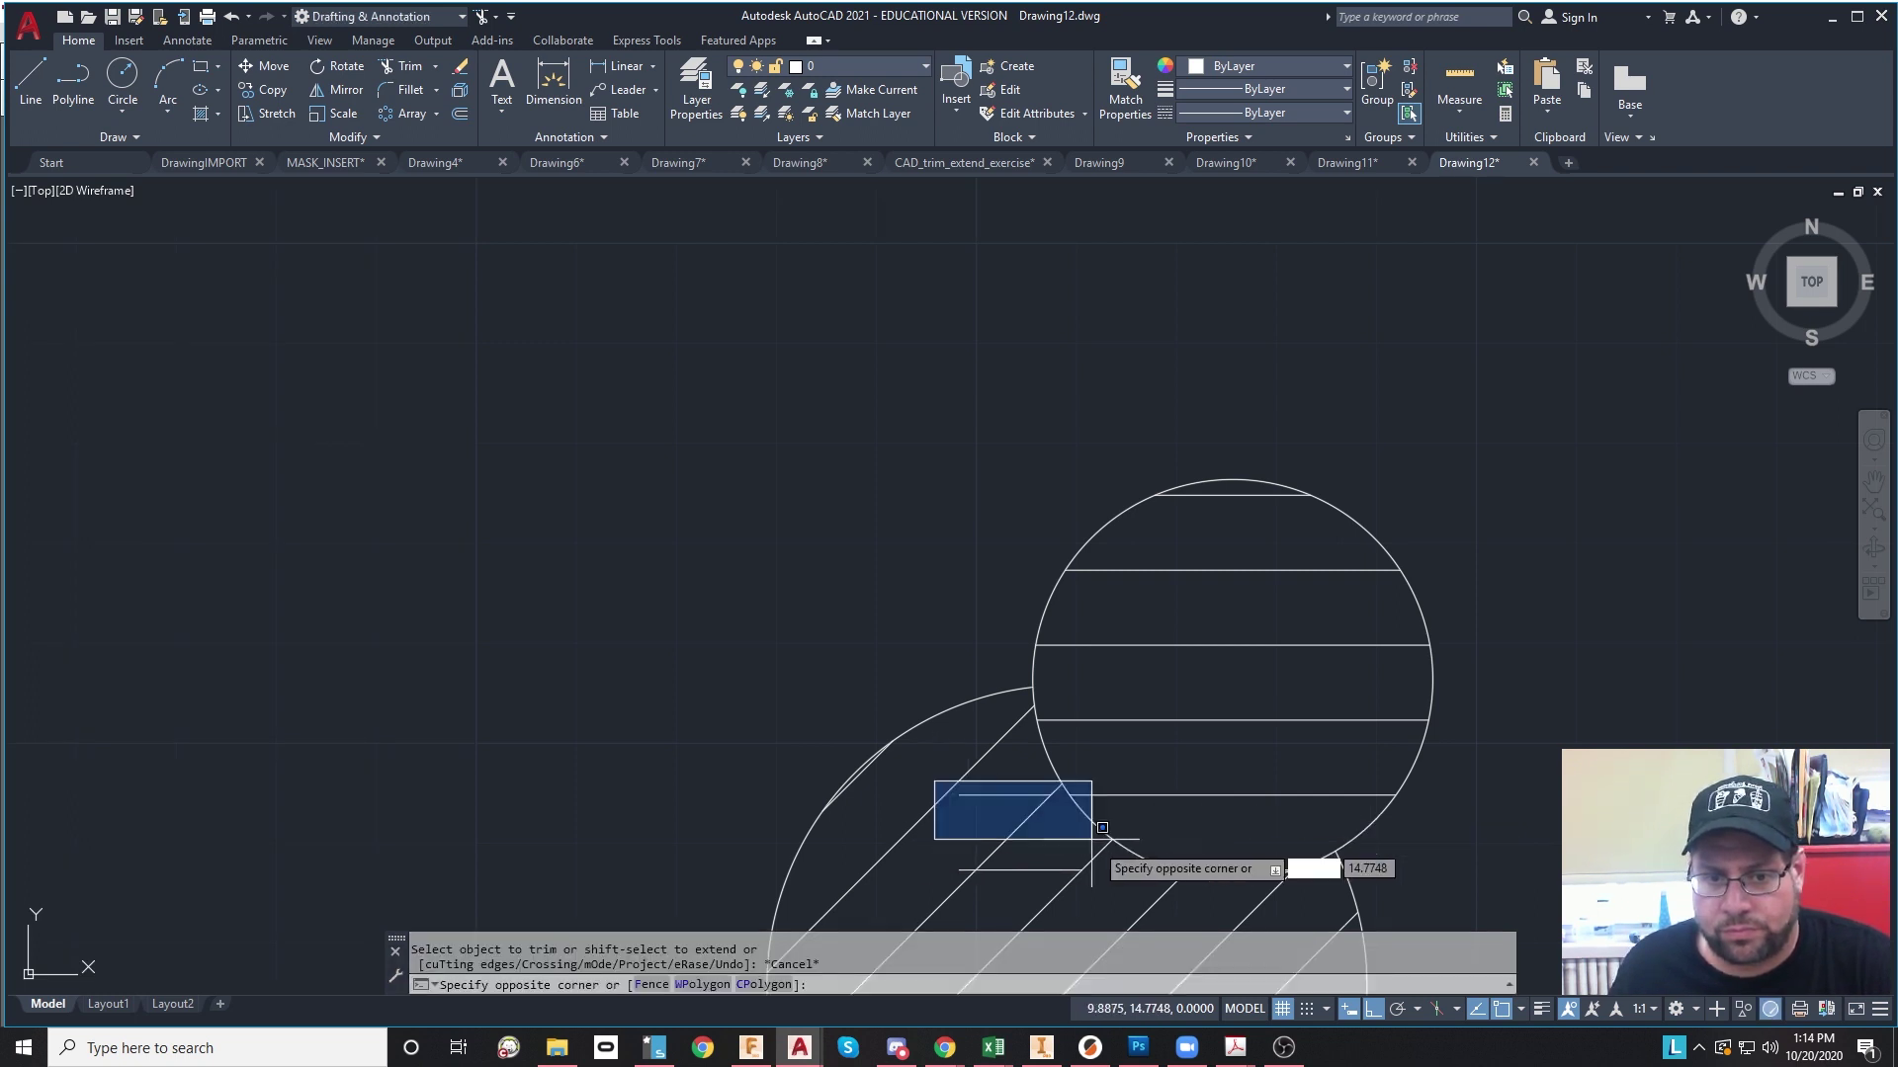
click(1095, 903)
key(Delete)
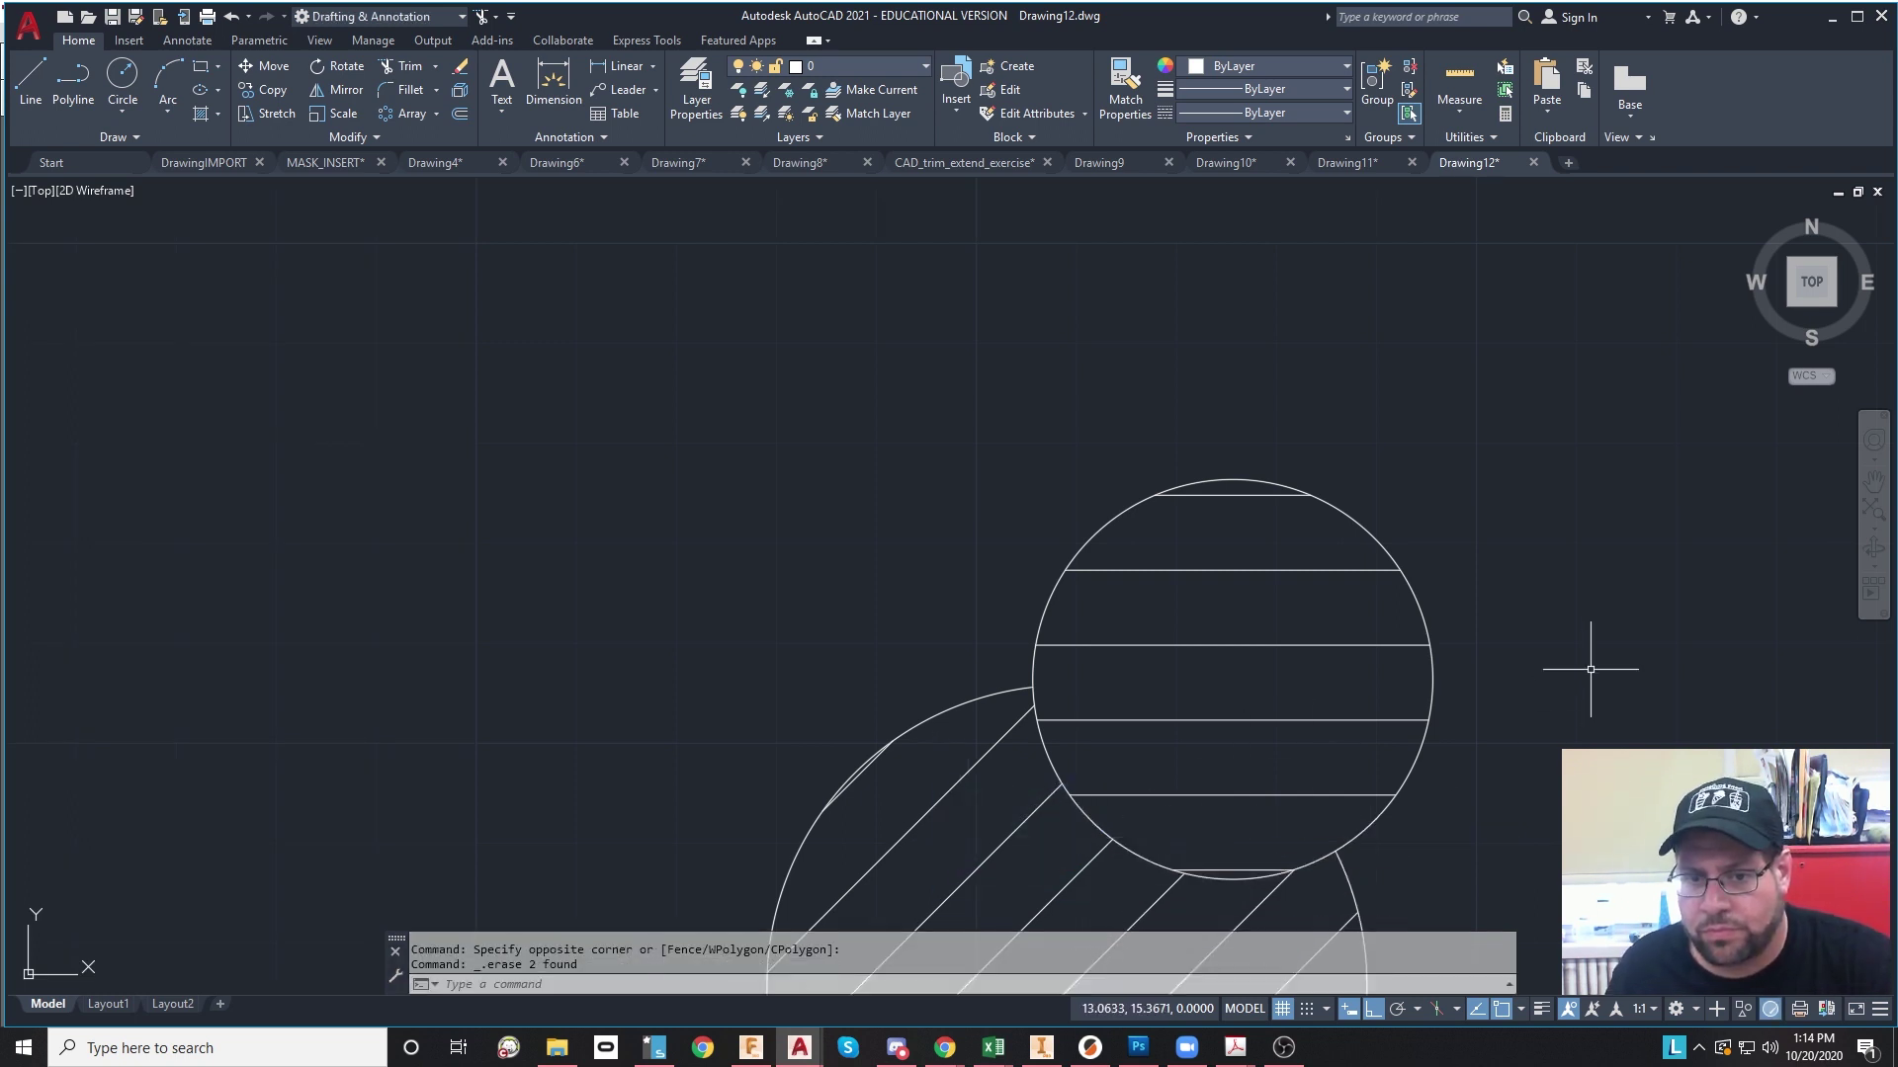
Step: Draw a six-sided polygon inscribed in a circle of radius 2 in the empty space right of the four circles
scroll(1590, 670, down, 2)
mouse_move(1567, 665)
middle_down()
mouse_move(1338, 436)
mouse_move(1381, 388)
mouse_move(1316, 405)
middle_up()
scroll(1355, 411, down, 2)
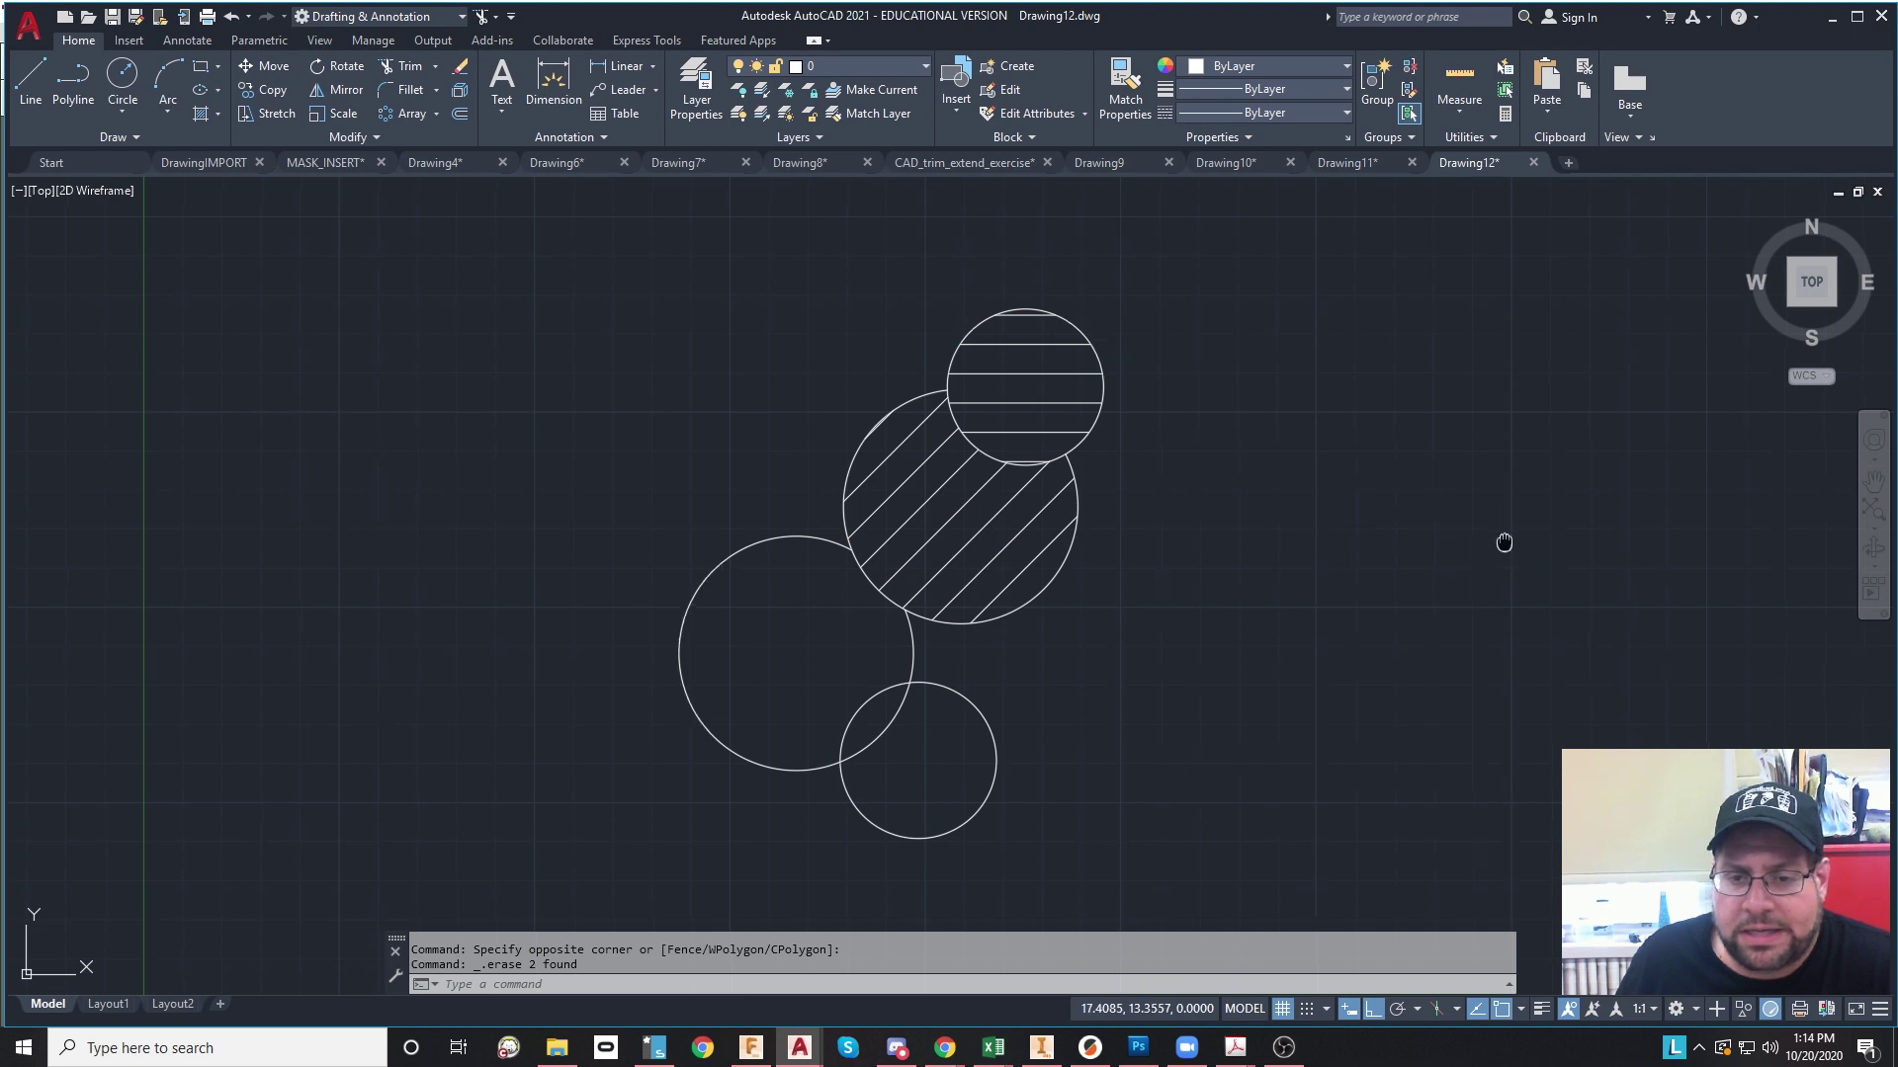
middle_drag(1504, 538, 1249, 534)
mouse_move(1025, 469)
mouse_down()
mouse_move(1029, 593)
mouse_move(1059, 424)
mouse_move(1093, 623)
mouse_move(1140, 463)
mouse_up()
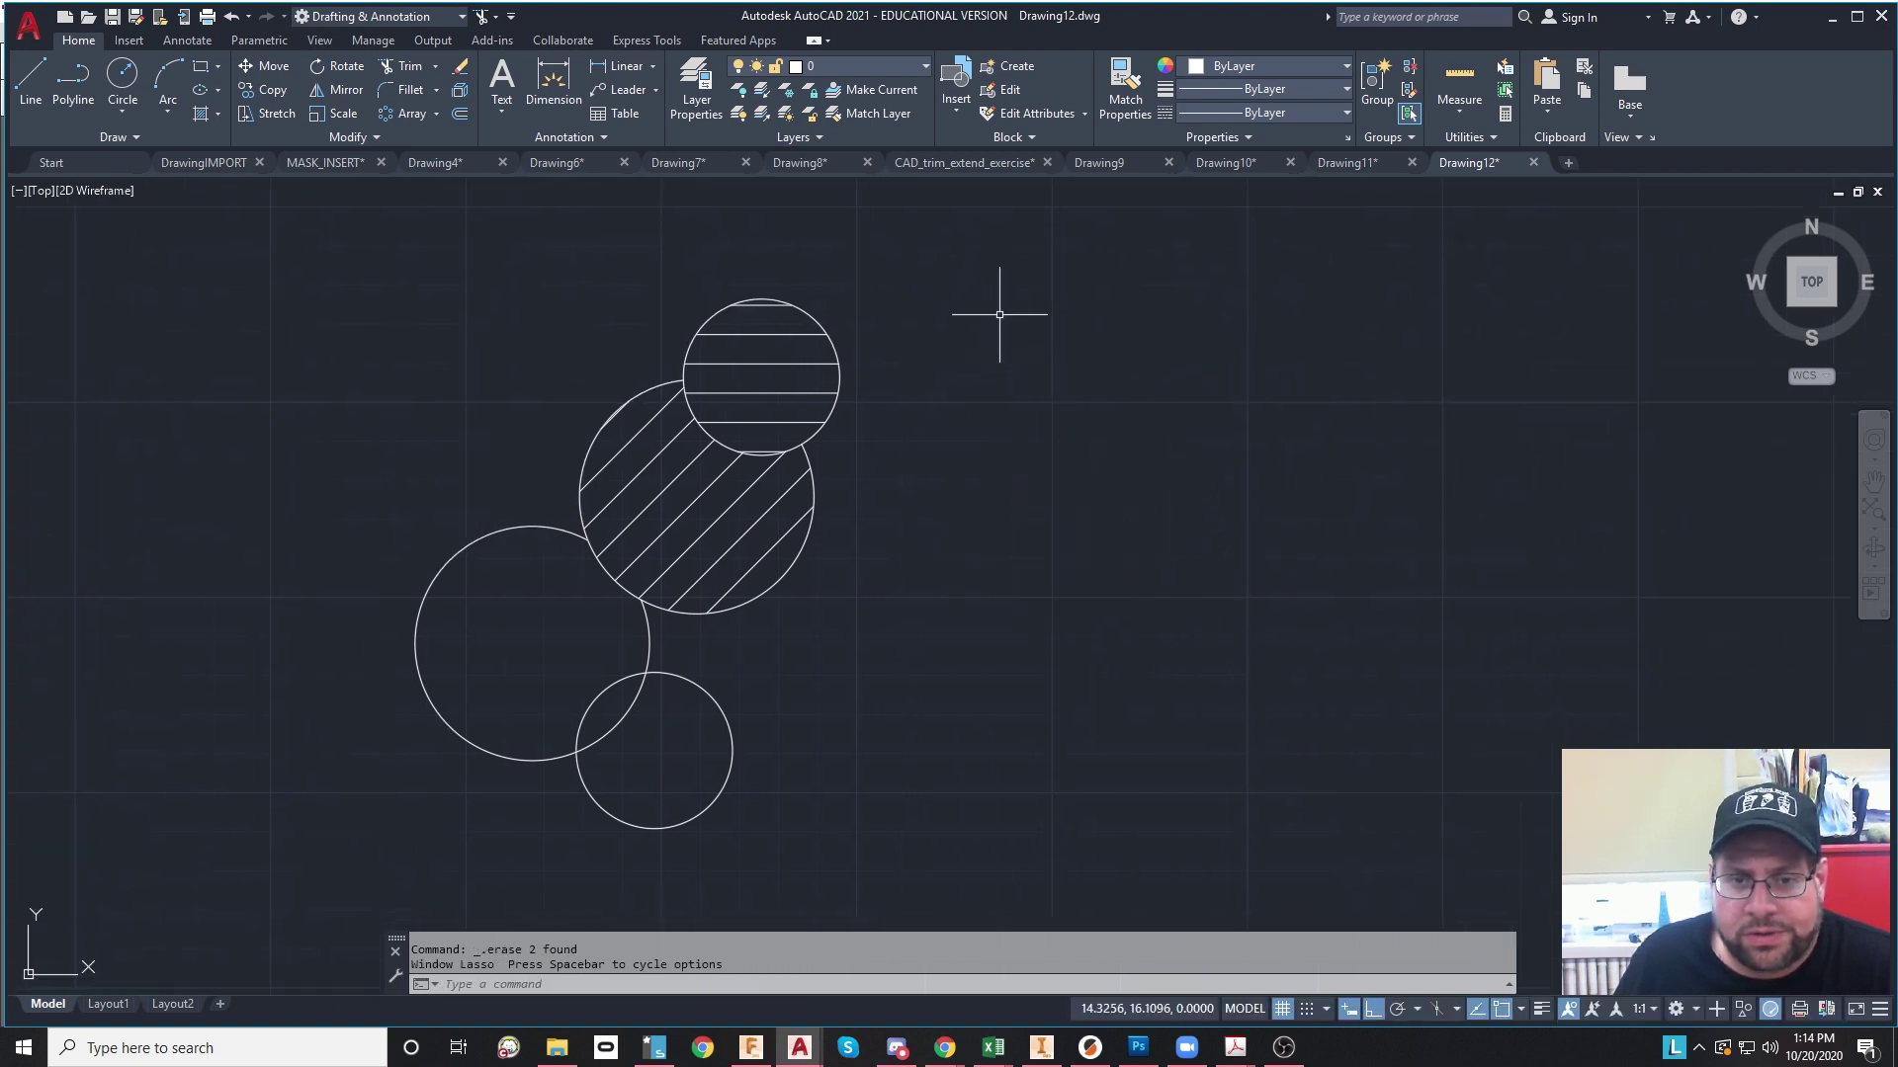
click(217, 66)
click(215, 144)
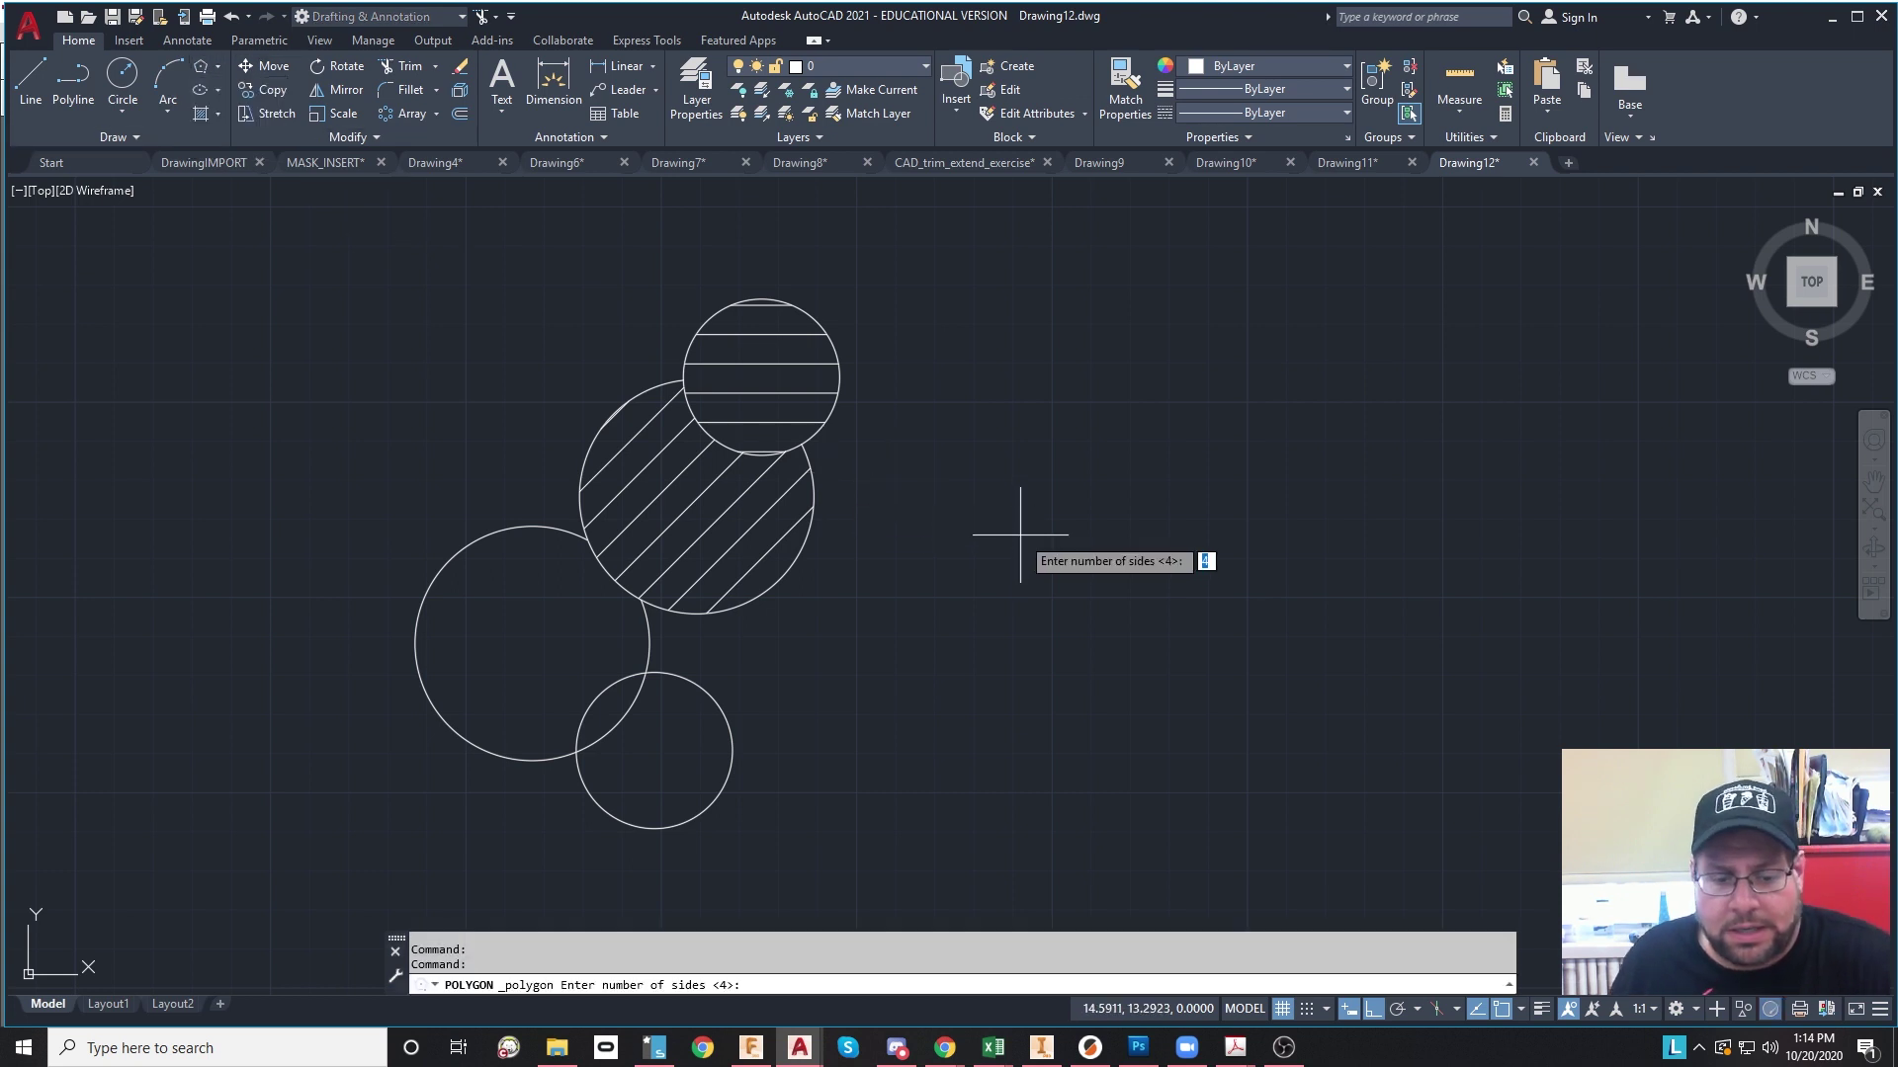
text(6)
key(Return)
click(1038, 579)
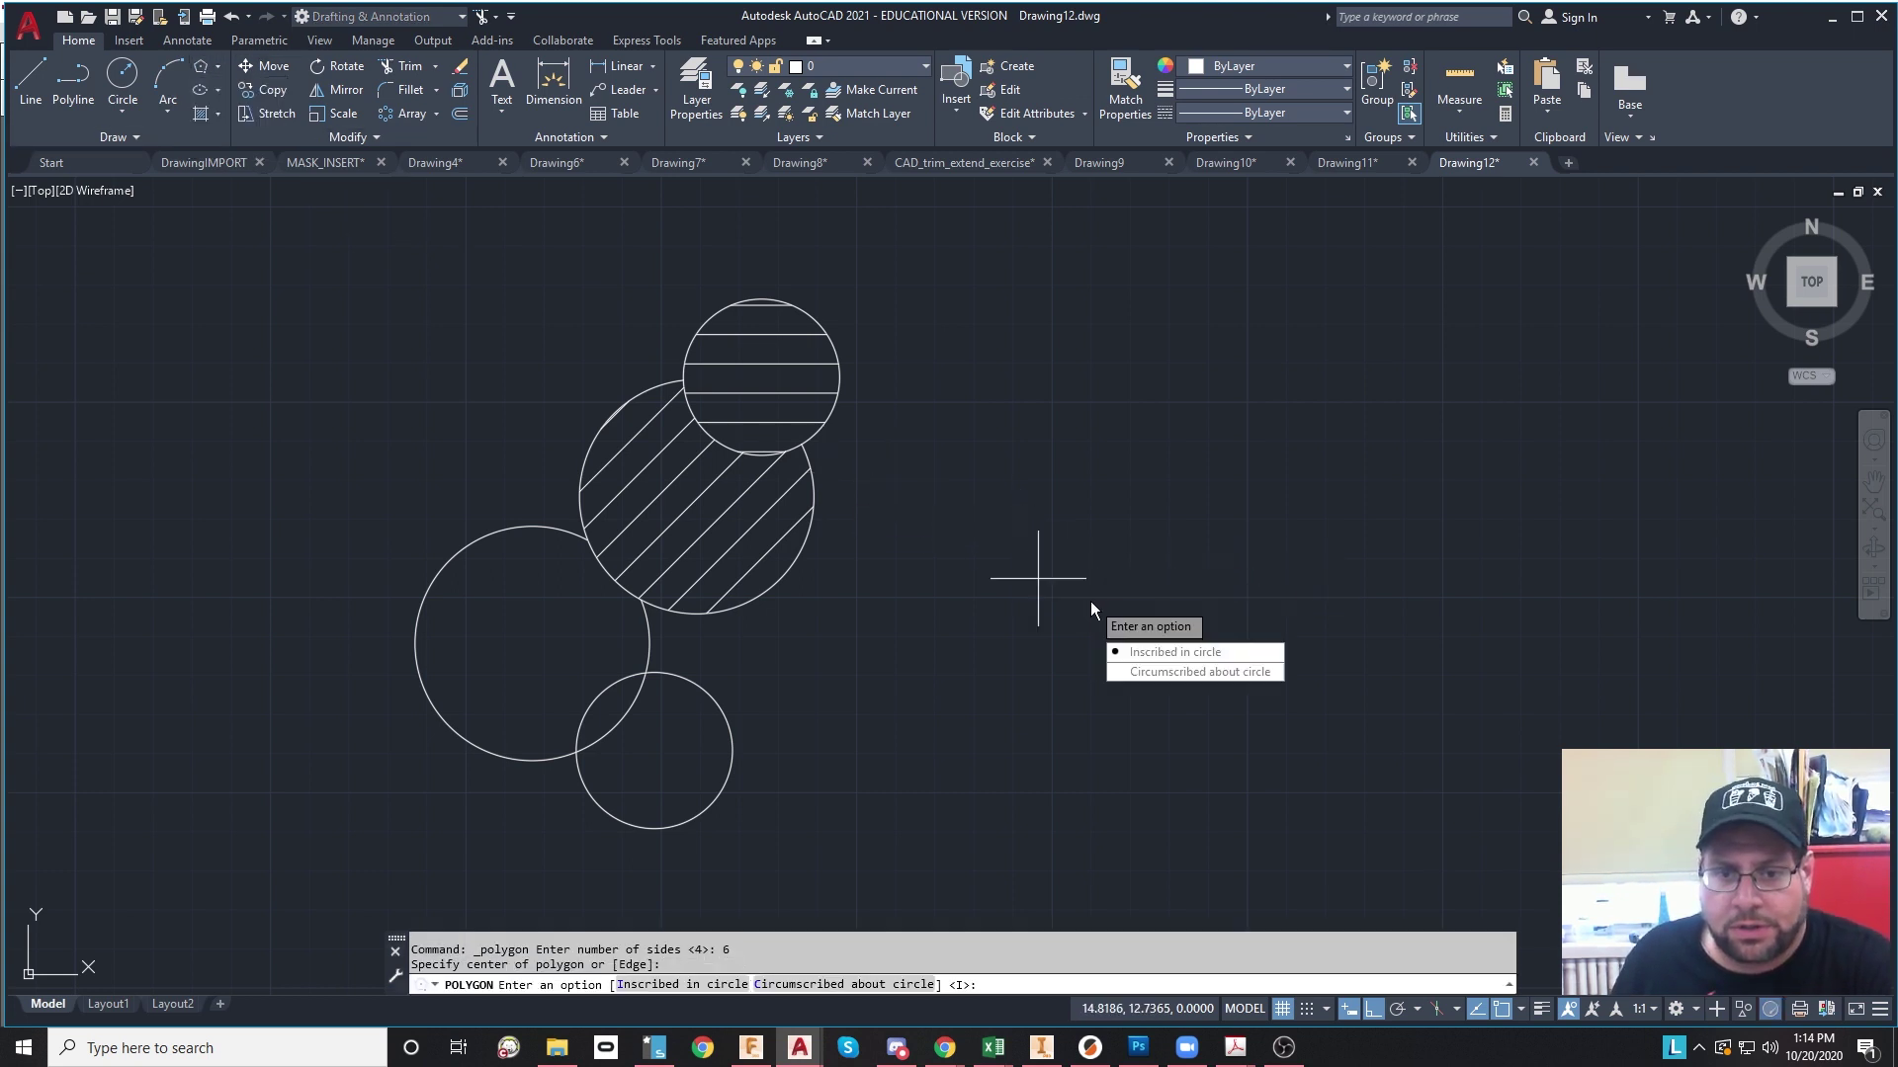
click(1174, 652)
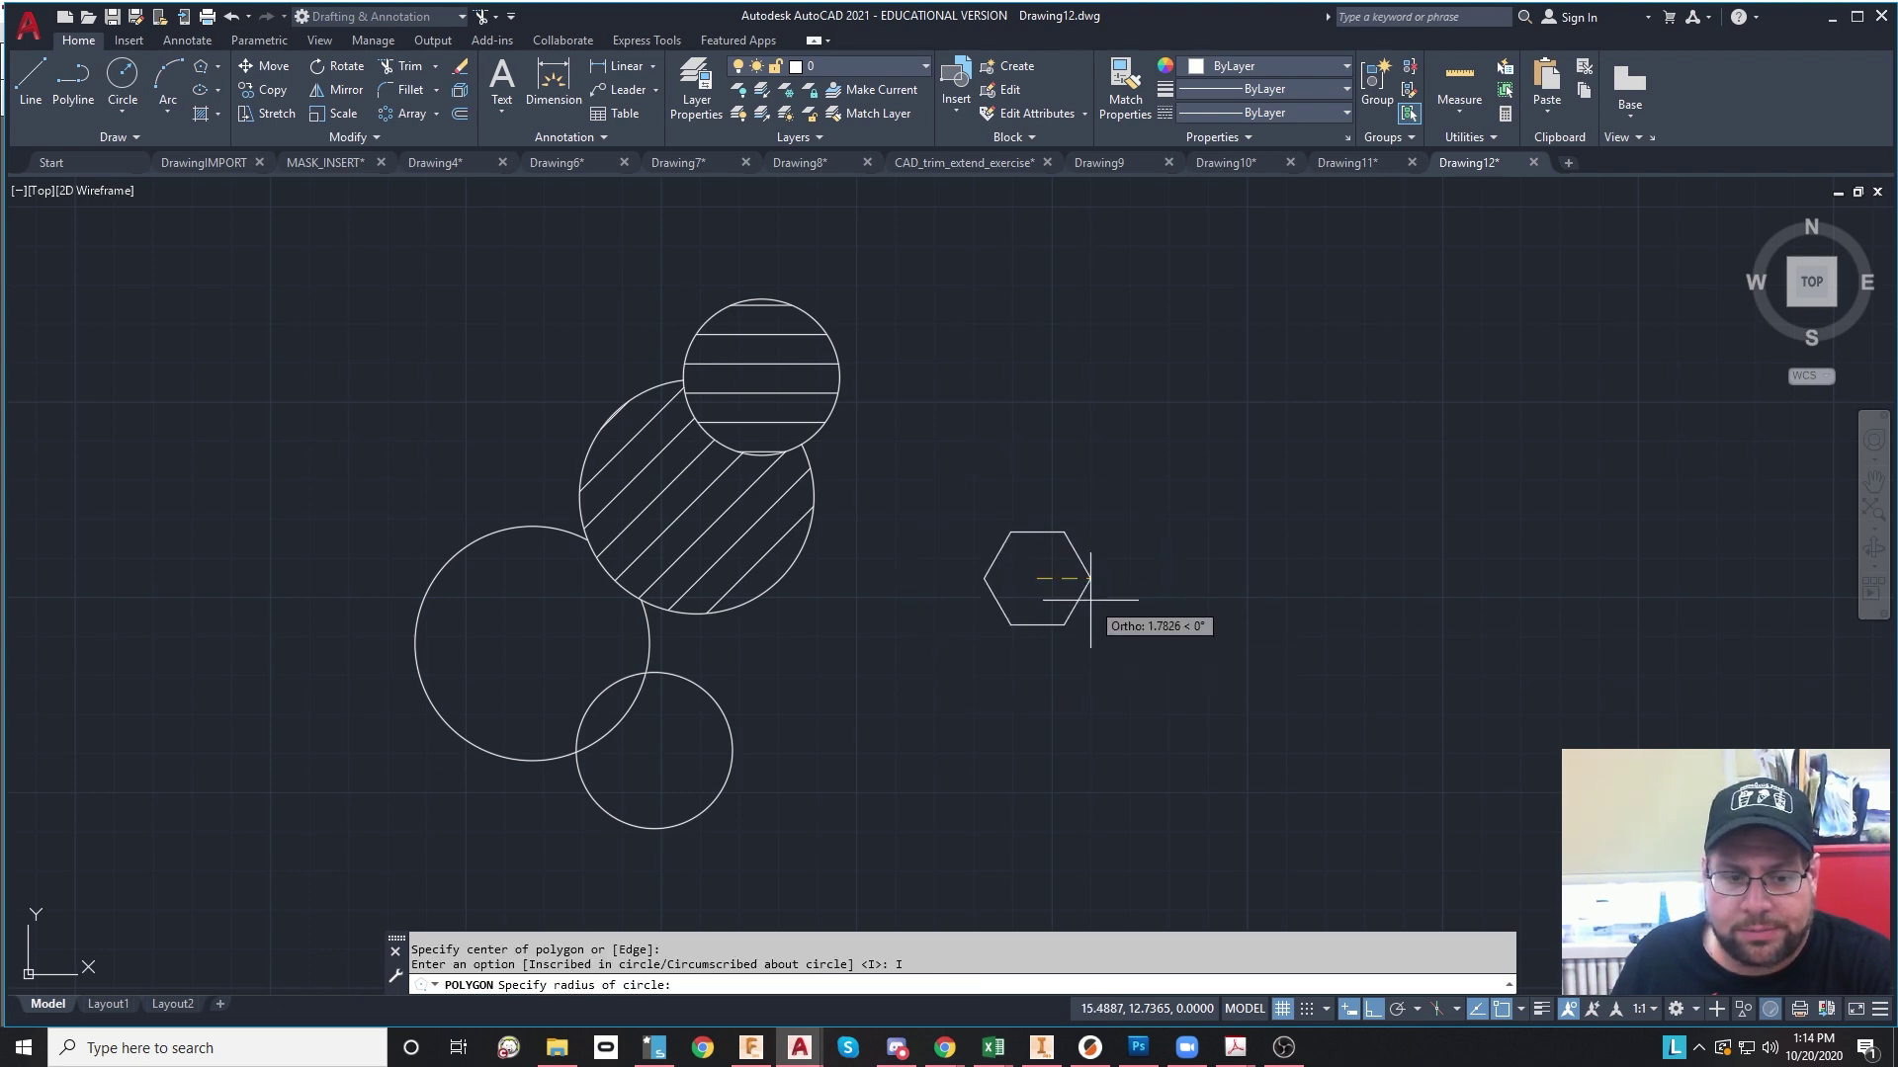
text(2)
key(Return)
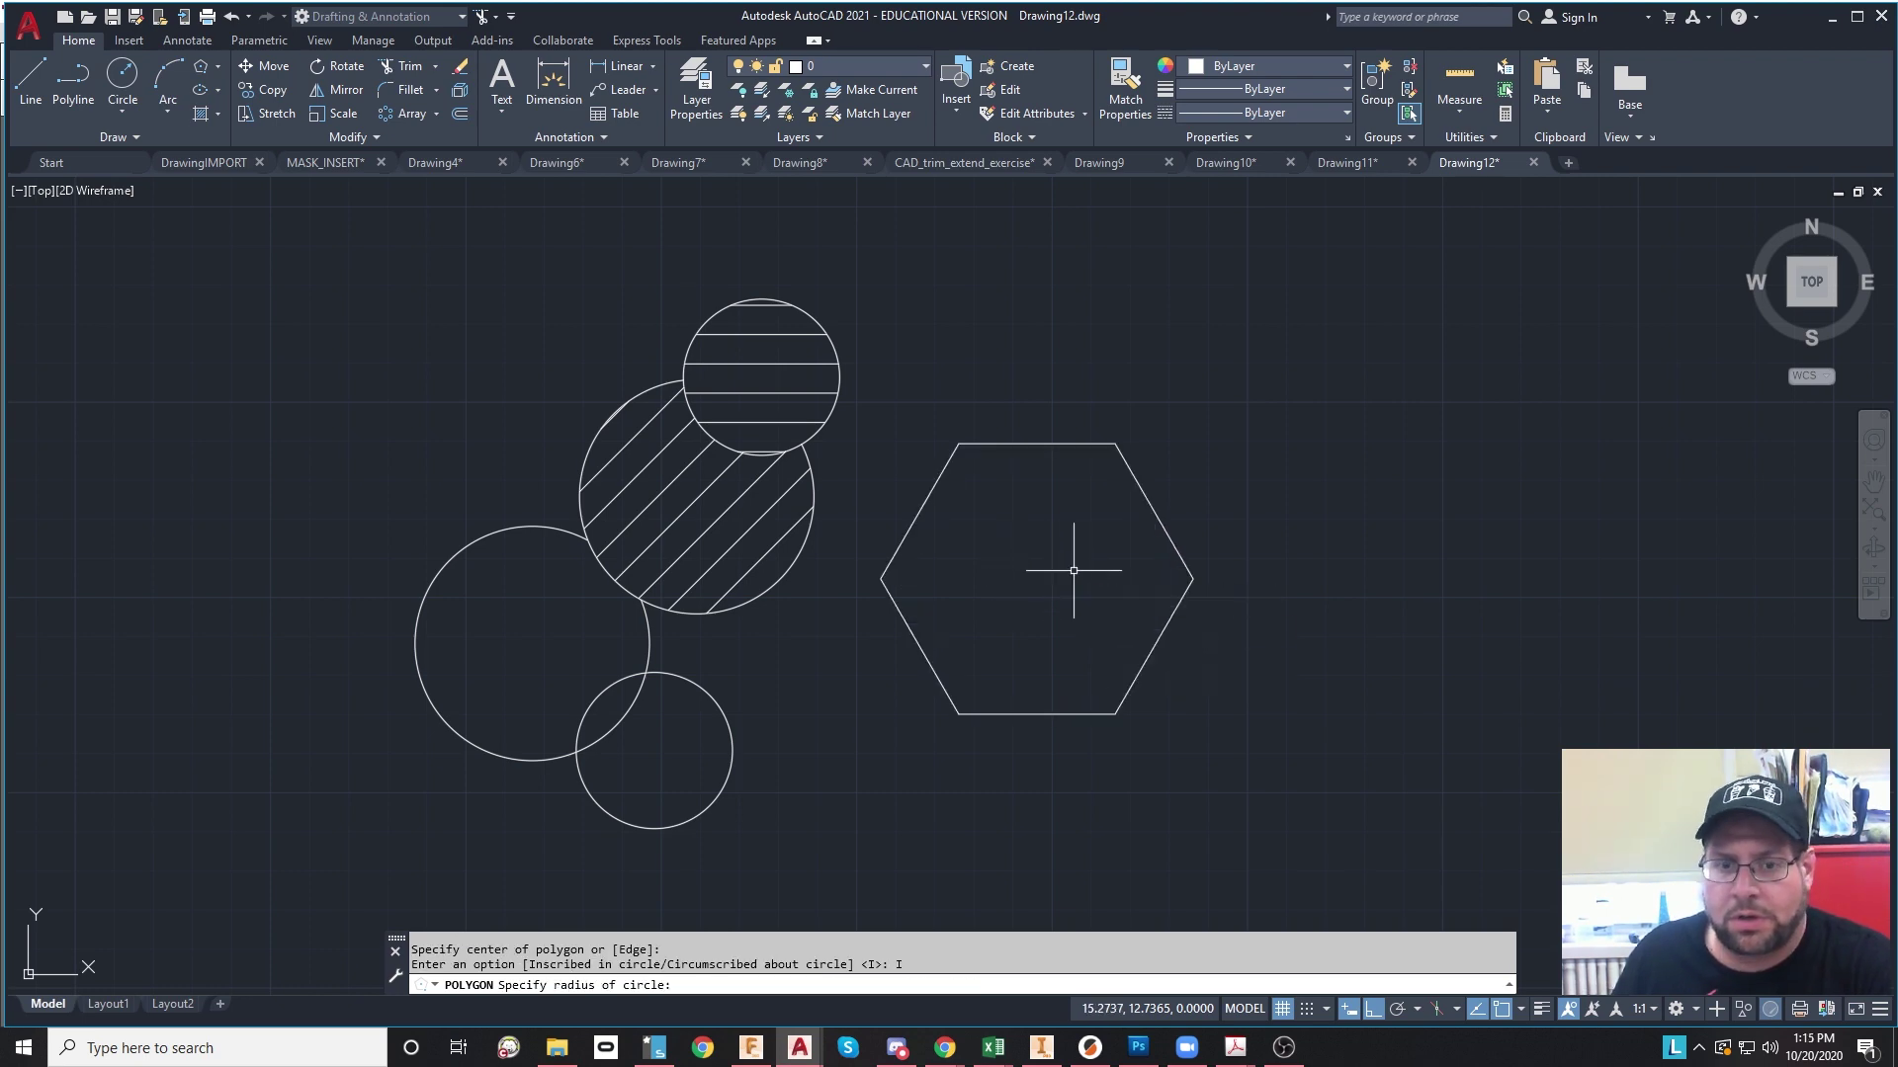
Step: Draw a rectangle about 3.1 by 2.2 overlapping the hexagon's upper right corner and a smaller rectangle overlapping its lower left corner
click(218, 65)
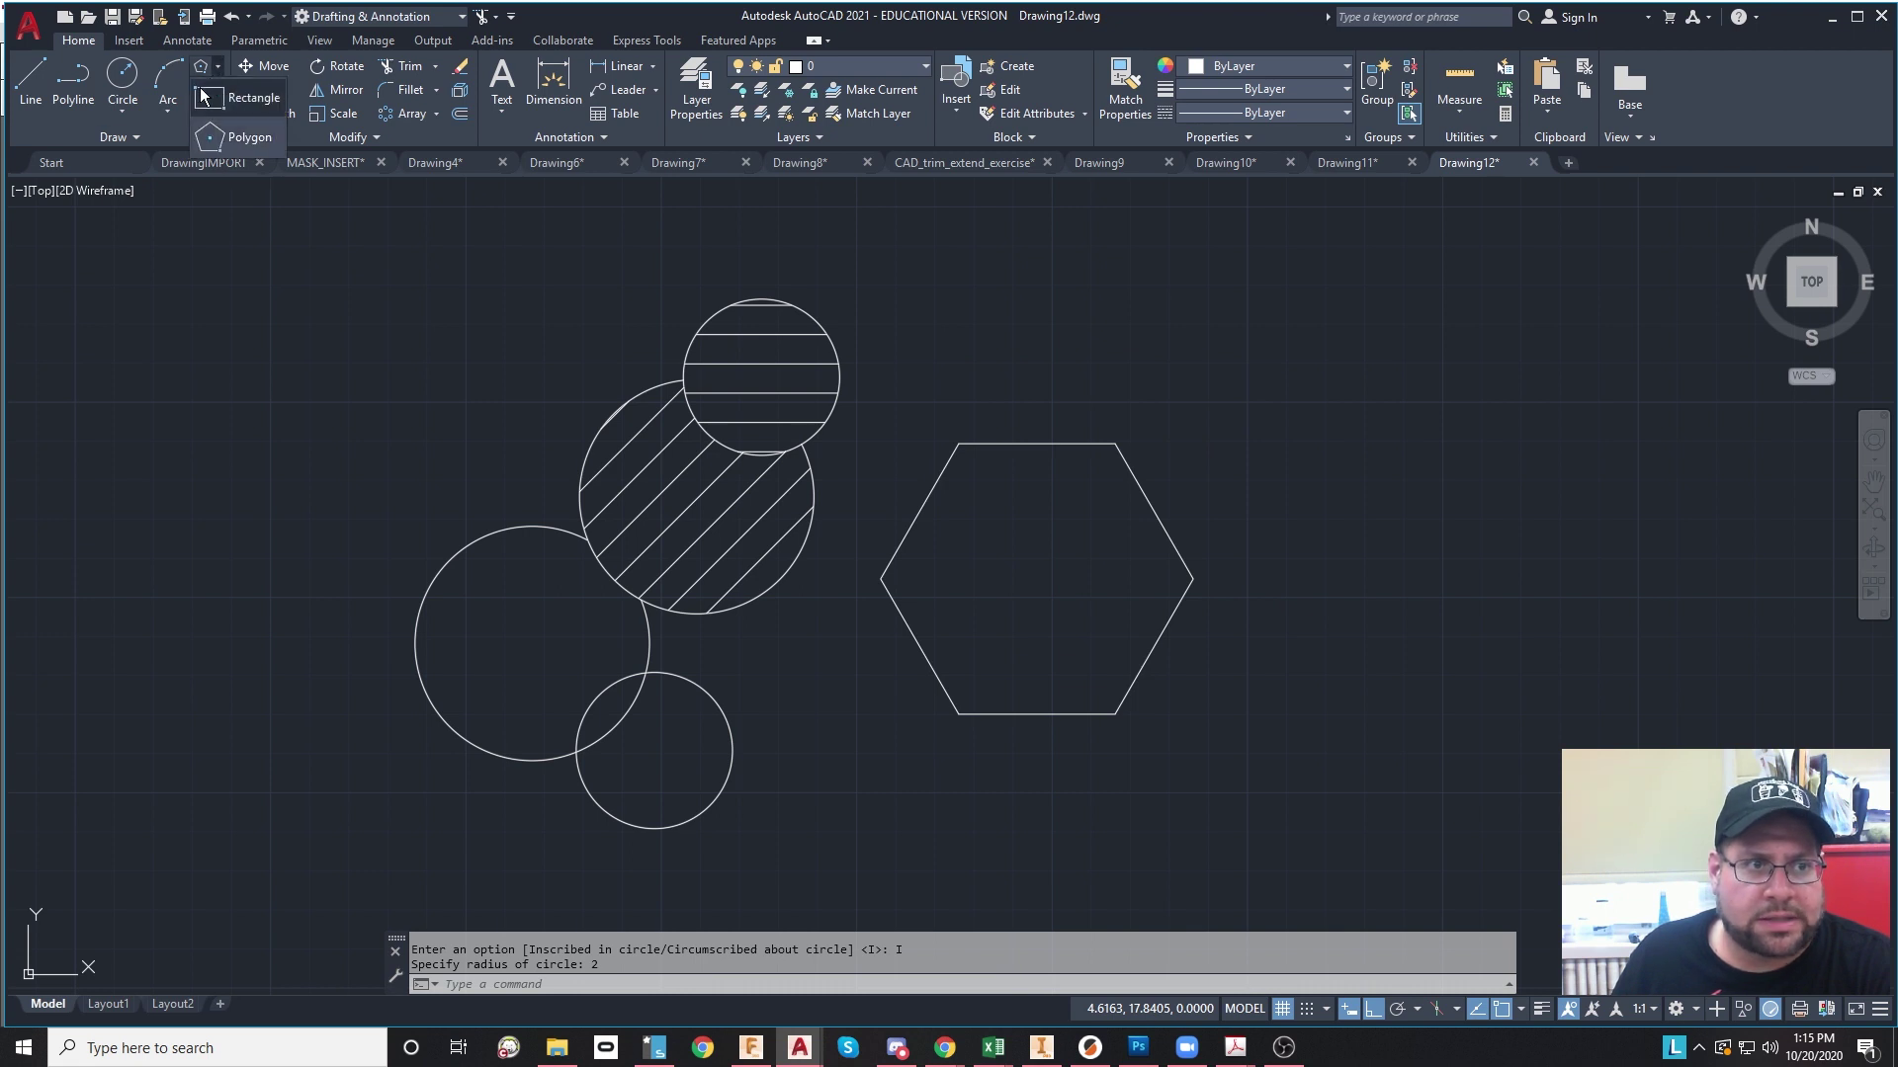
click(229, 89)
click(1031, 295)
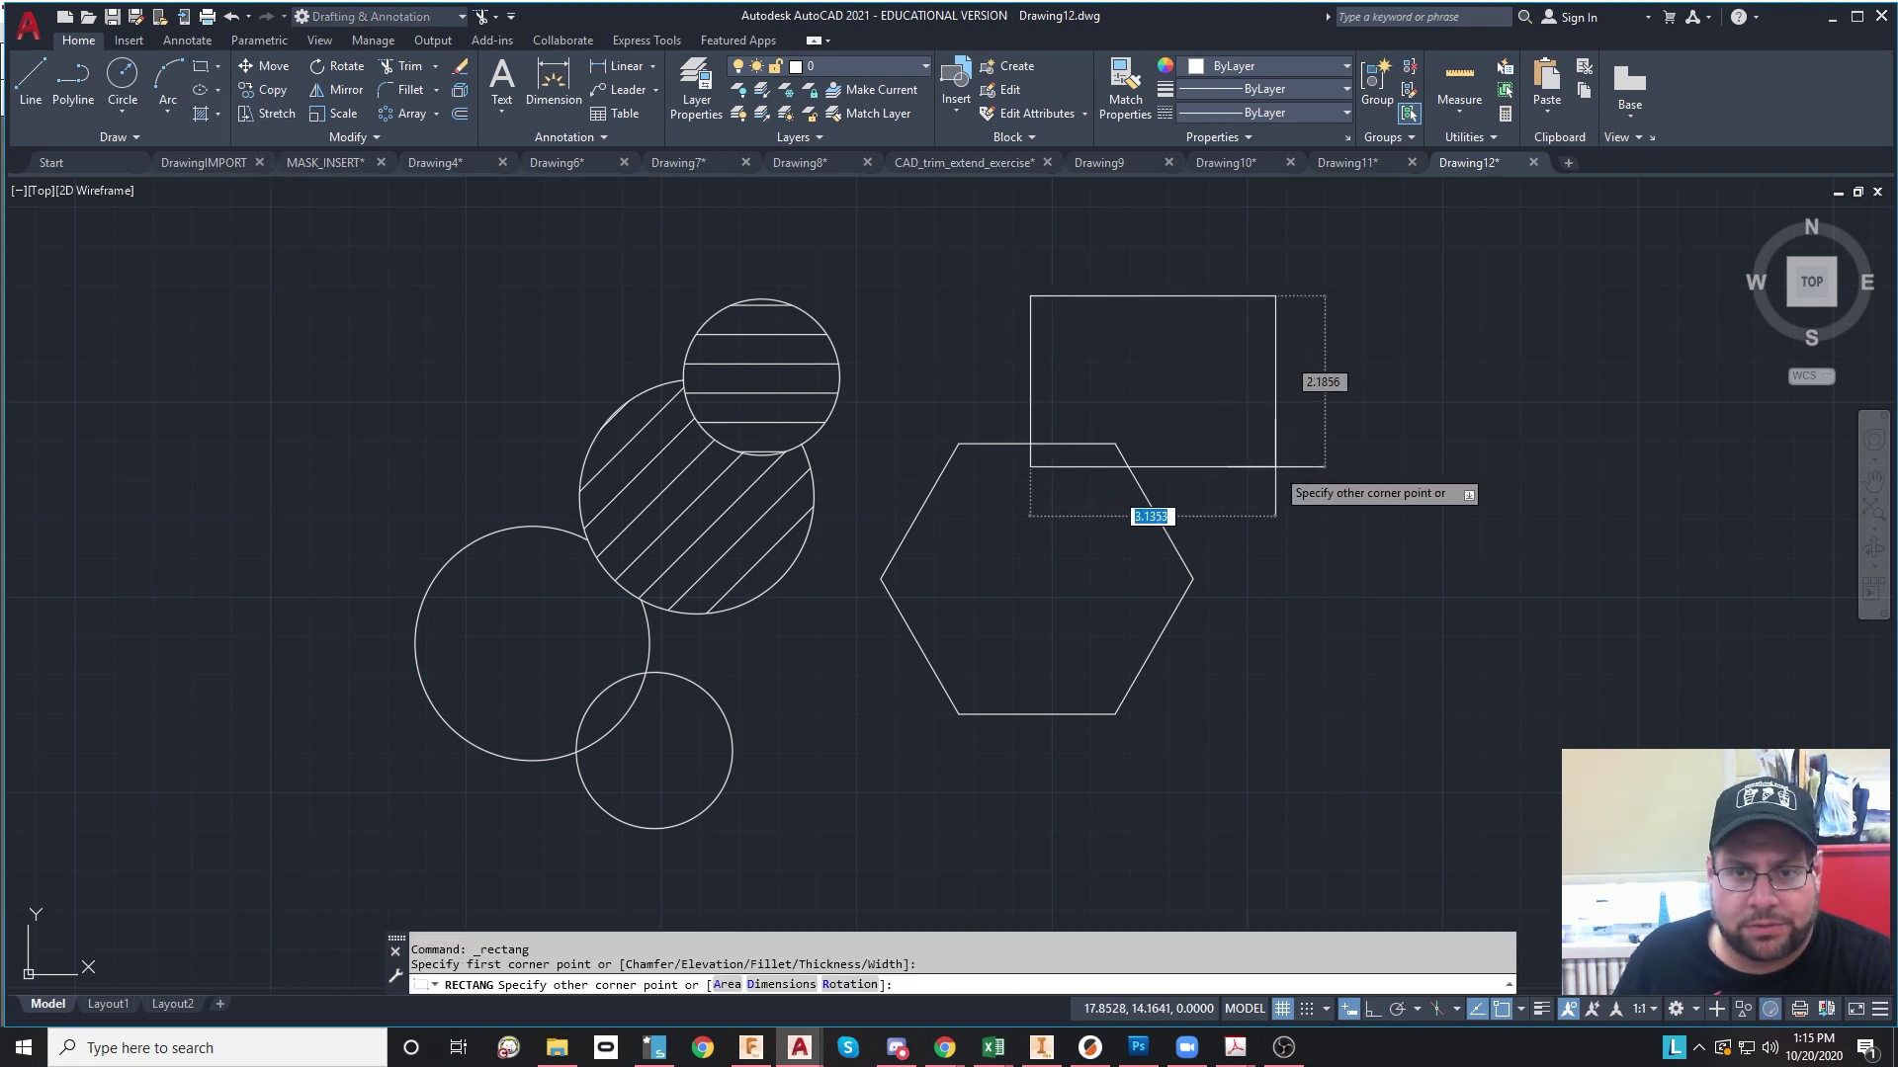
click(1274, 468)
key(space)
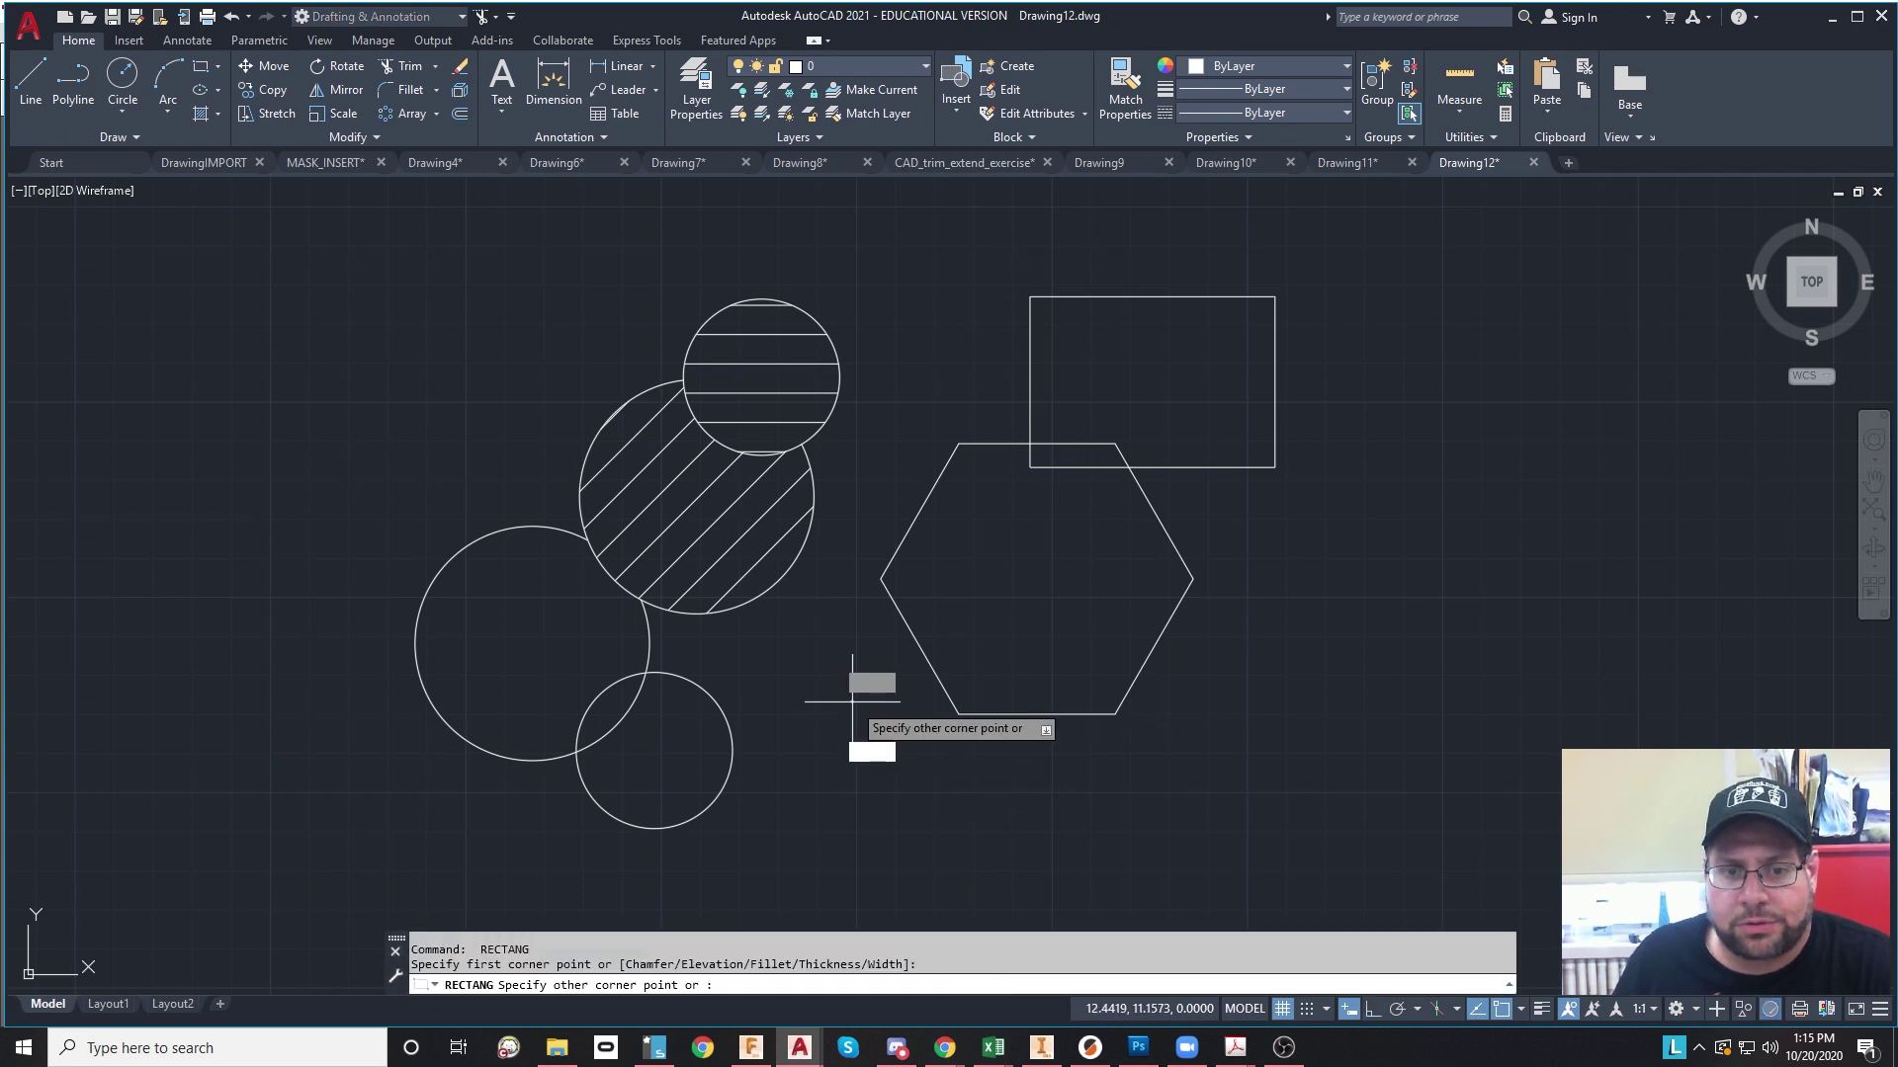
click(852, 702)
click(1061, 776)
key(Escape)
key(Escape)
Step: Trim away the hexagon's edges that lie inside the lower small rectangle
text(tr)
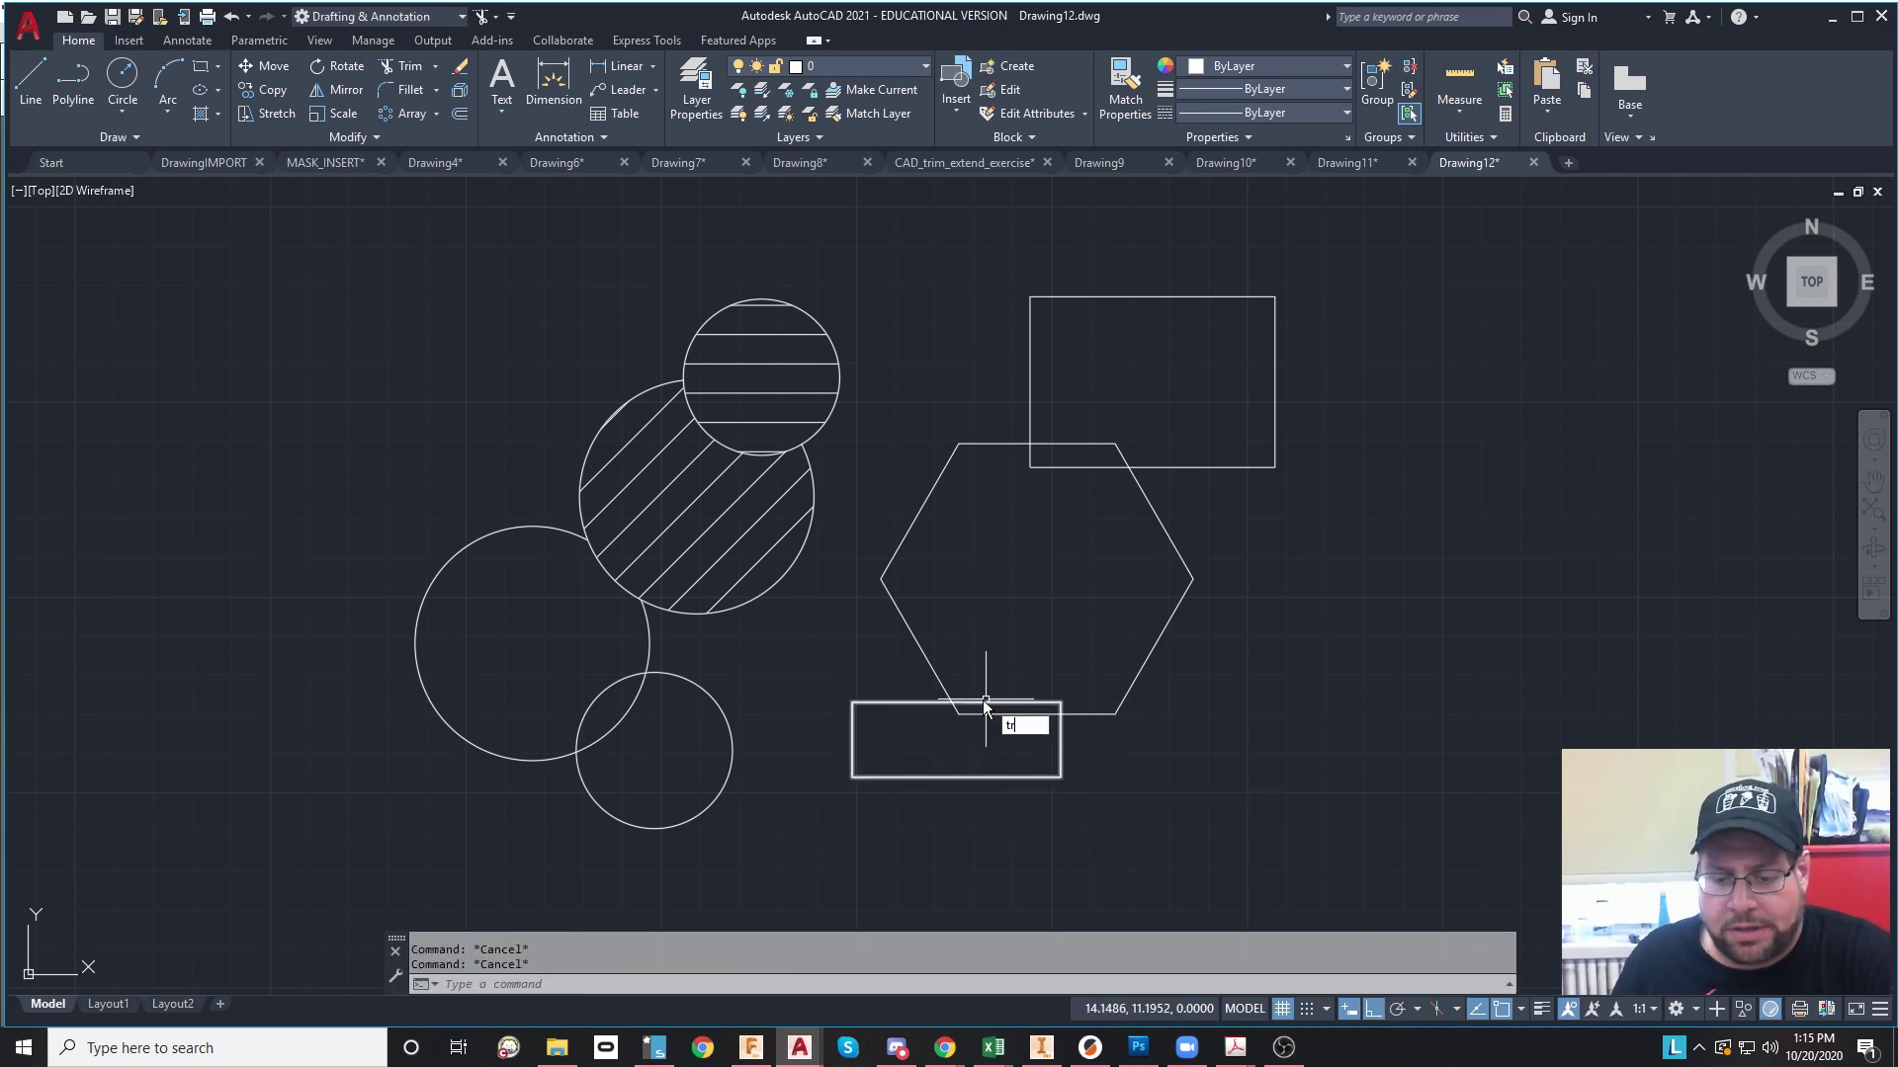
key(Return)
click(971, 724)
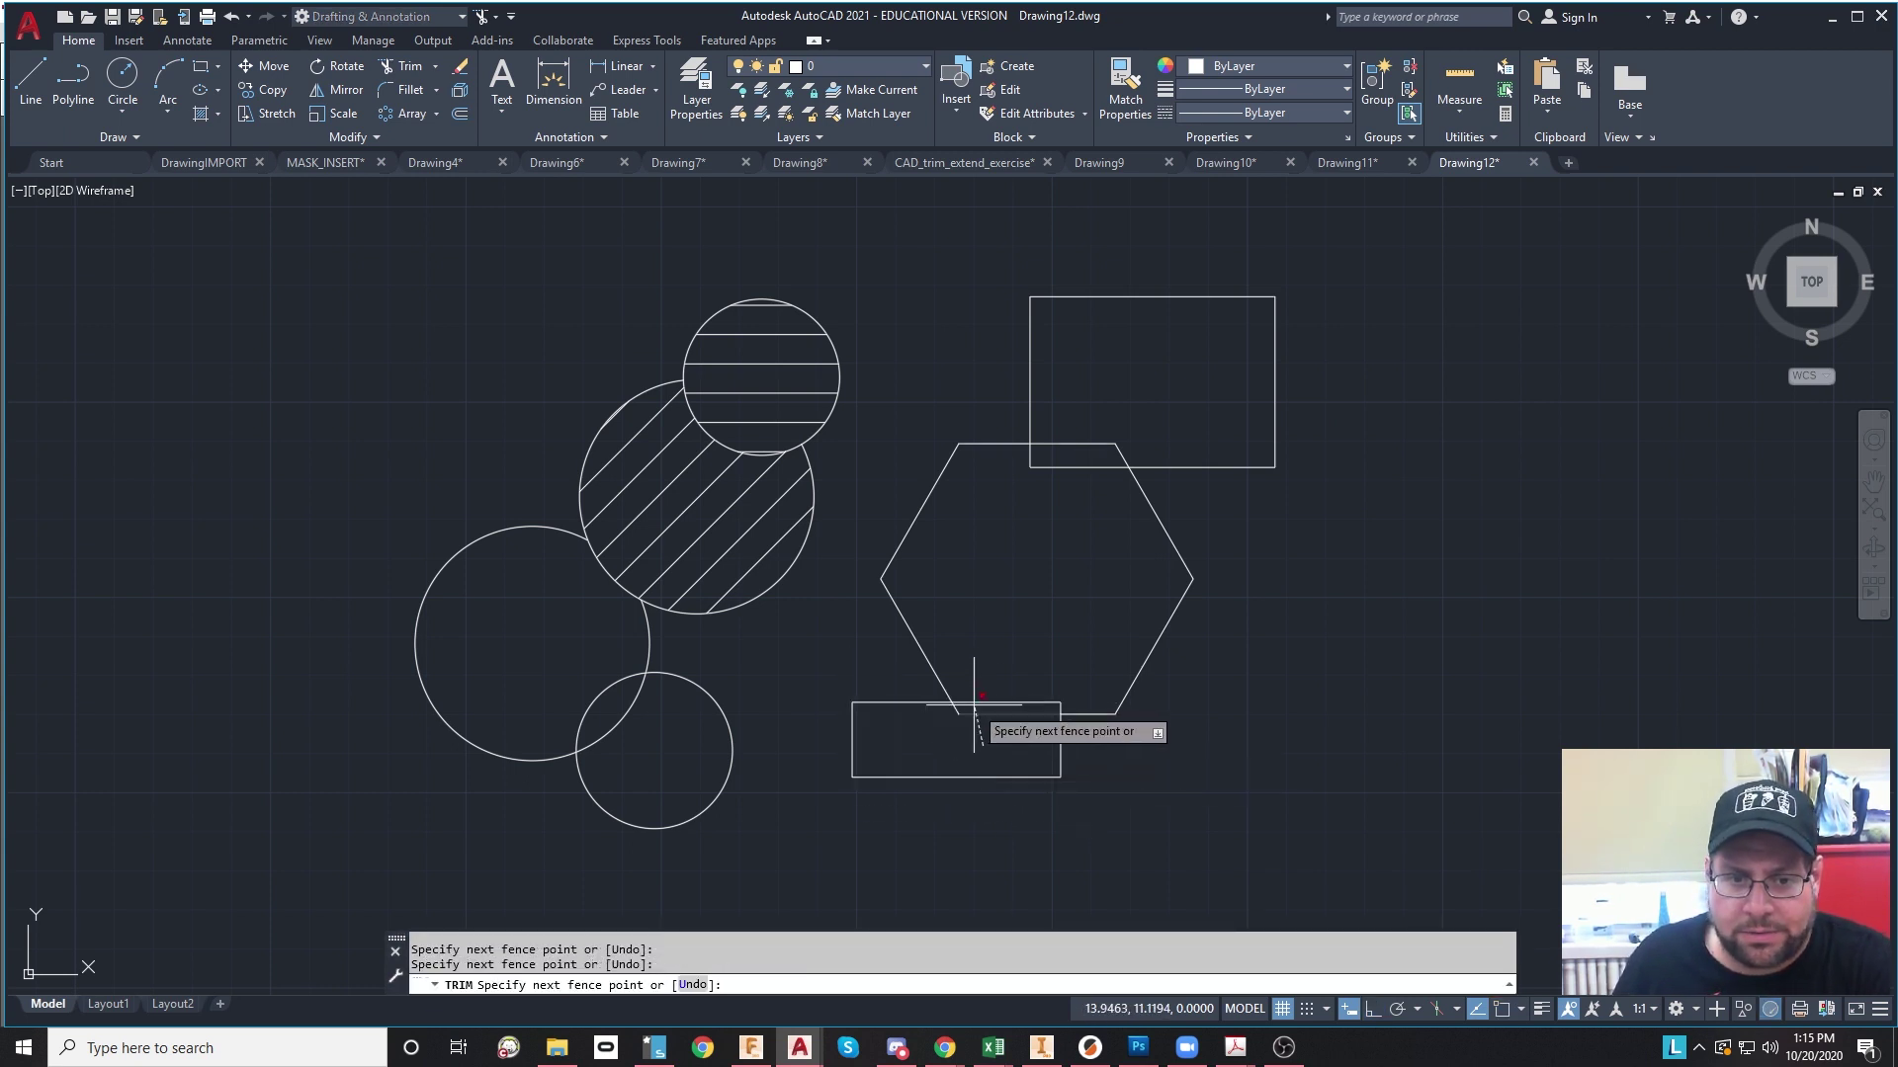
click(965, 709)
click(941, 711)
click(1087, 632)
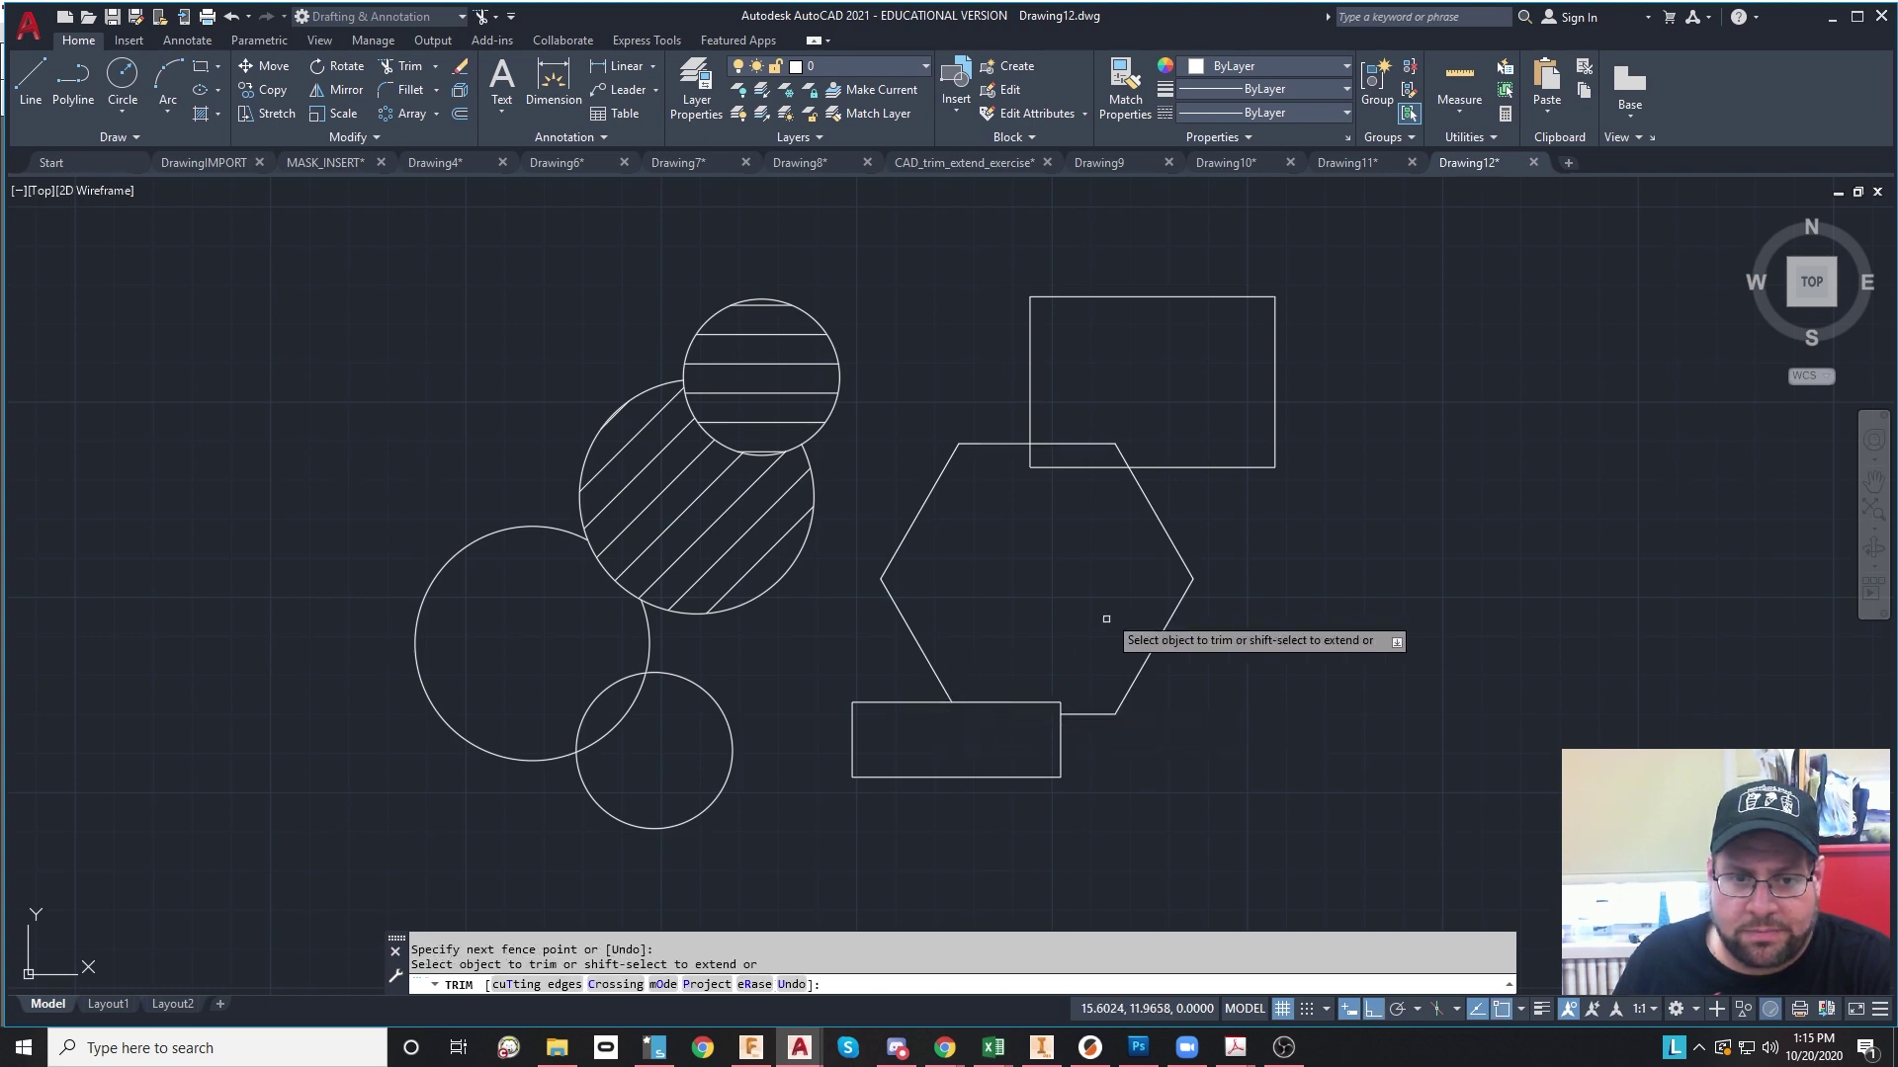
Step: Trim away the hexagon's edges that lie inside the upper large rectangle
click(1102, 435)
click(1093, 449)
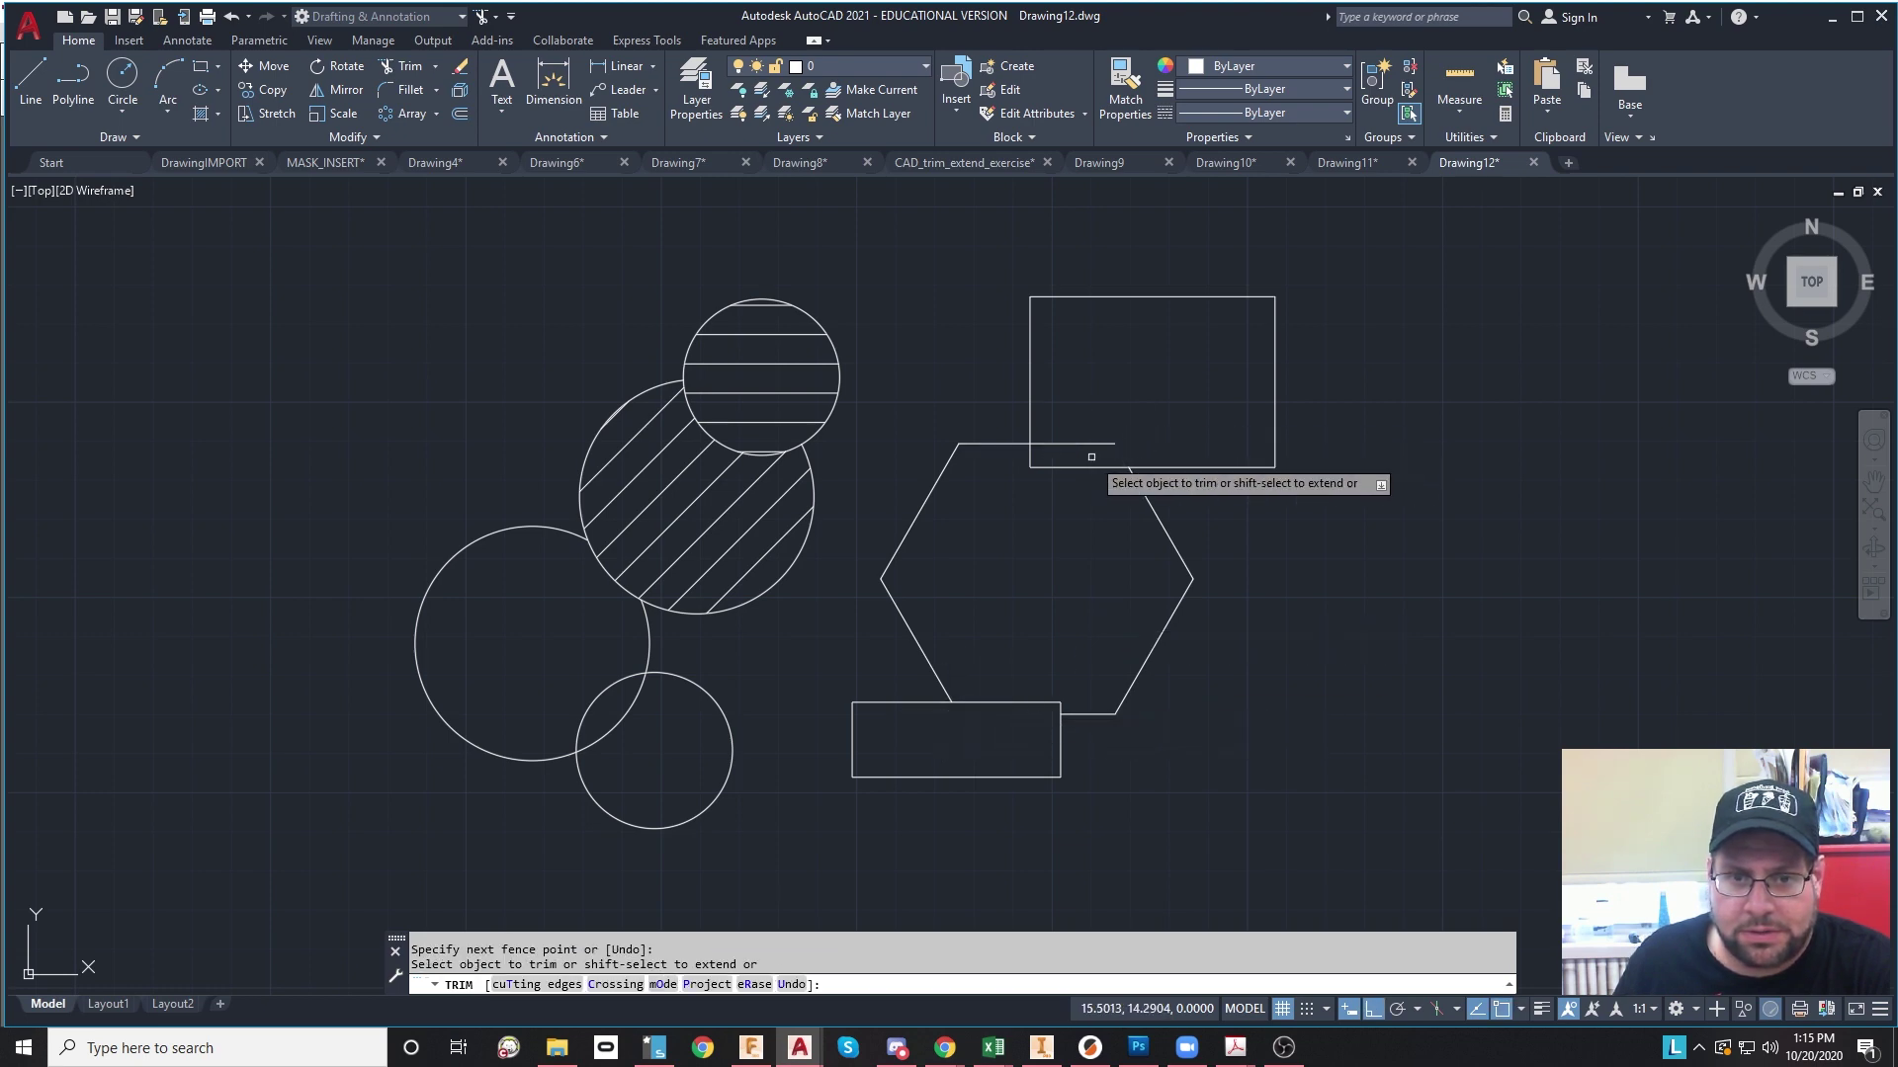
click(1082, 398)
click(1085, 459)
key(Return)
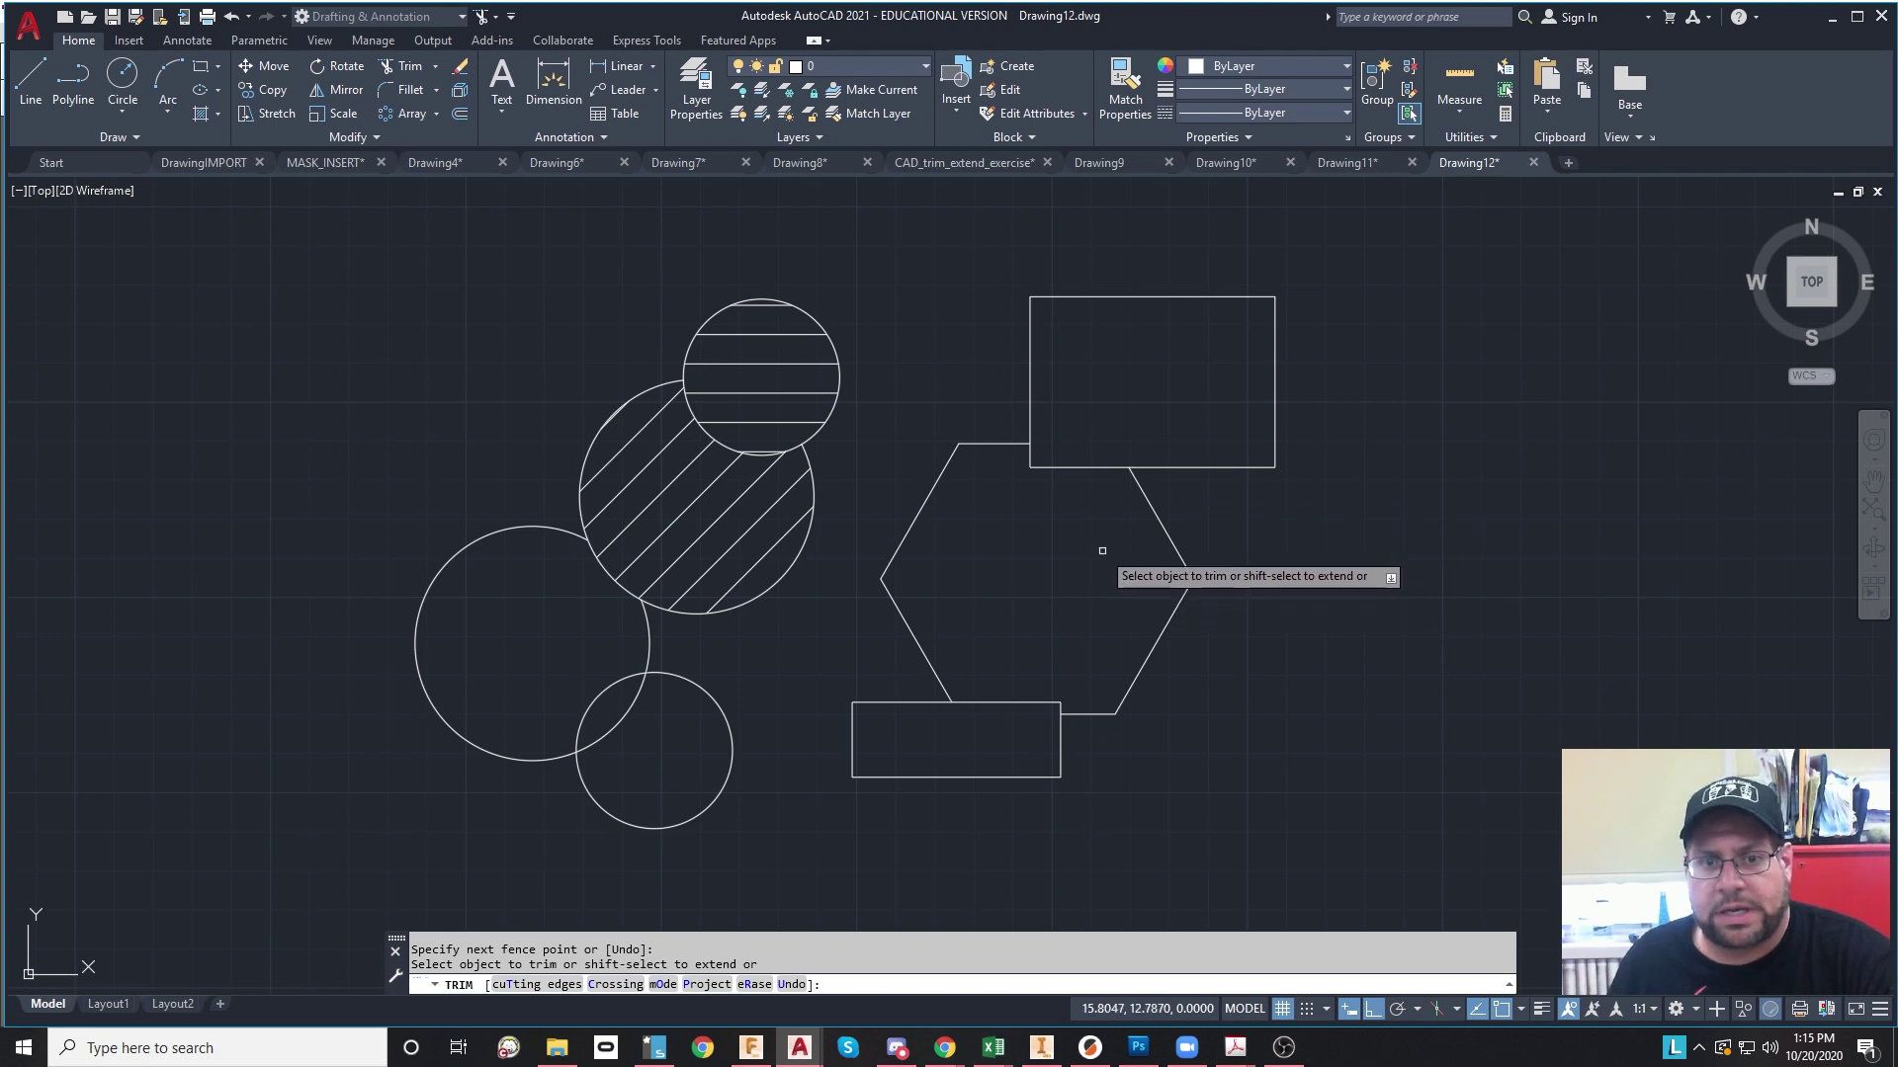
key(Escape)
key(Escape)
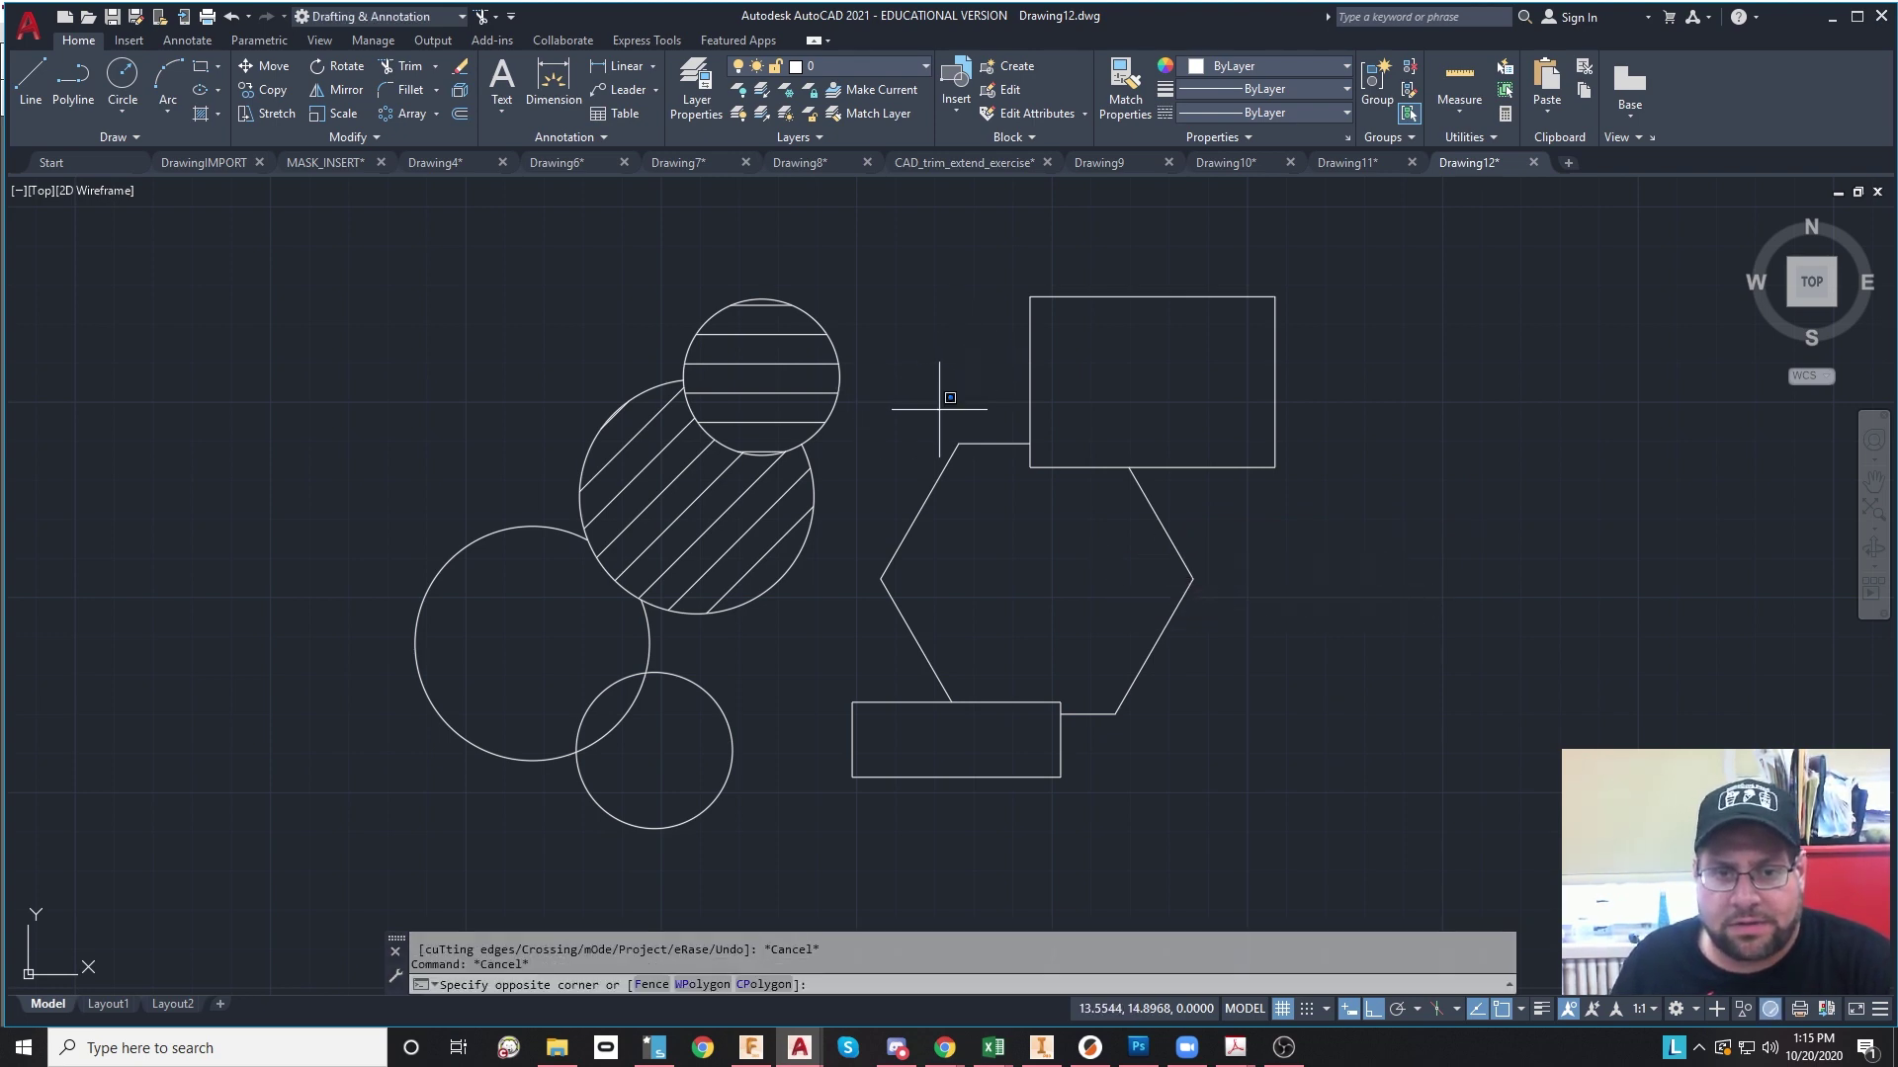
click(860, 551)
click(900, 578)
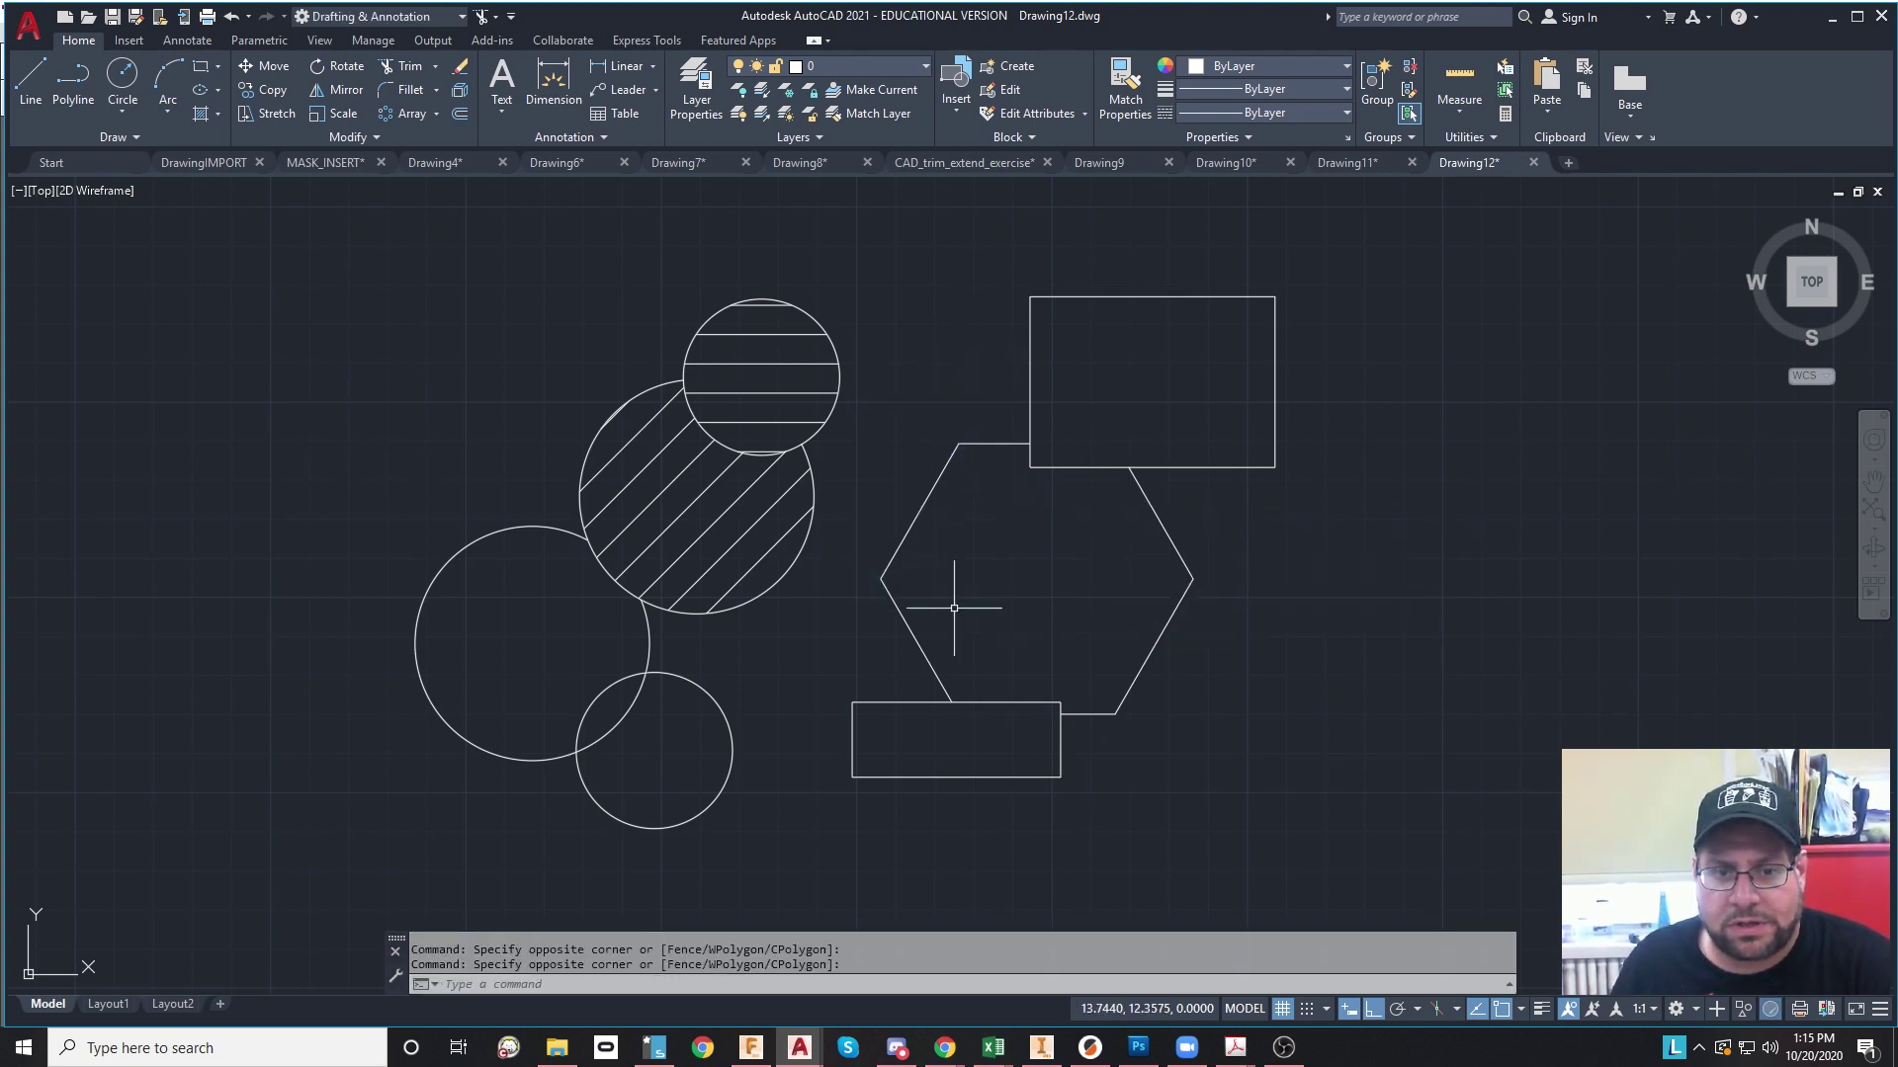
click(1143, 688)
key(Escape)
key(Escape)
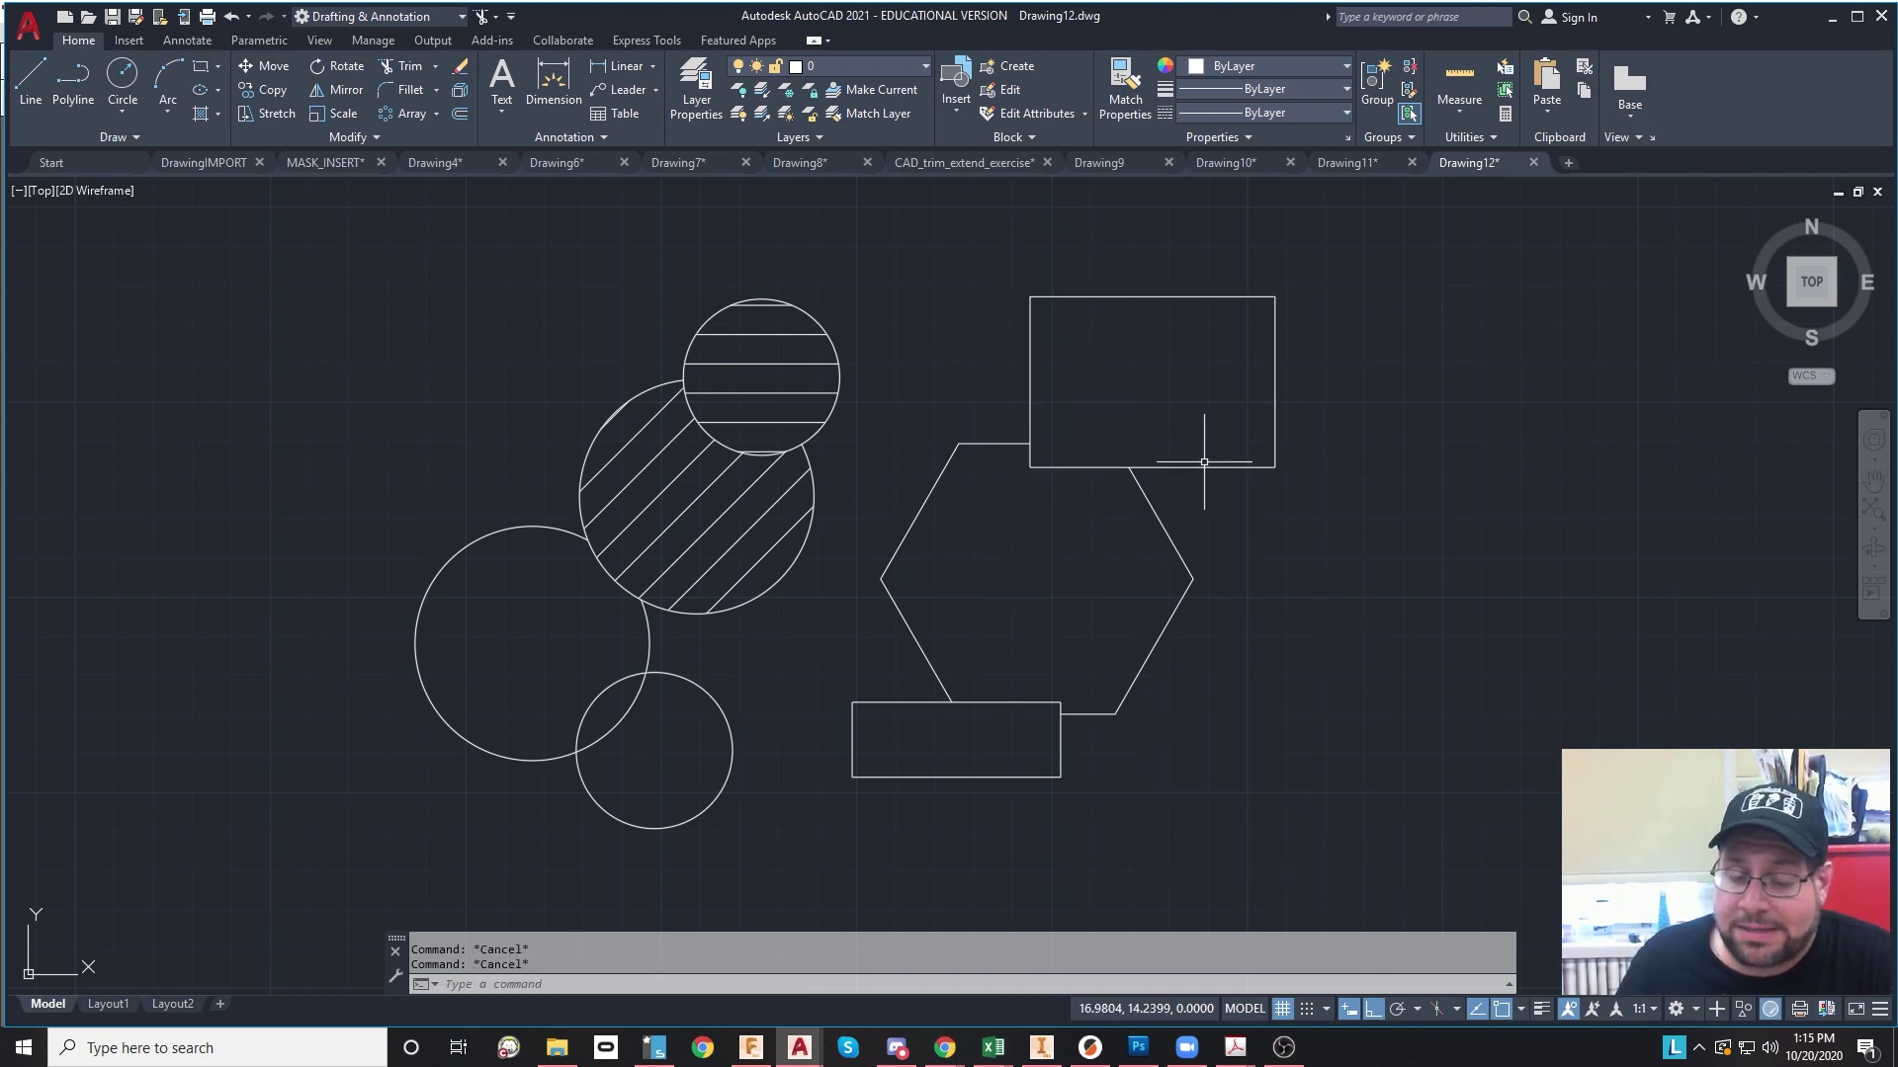
Step: Switch to Layout1 and create a rectangular MVIEW viewport filling the drawing area beside the title block
click(105, 1003)
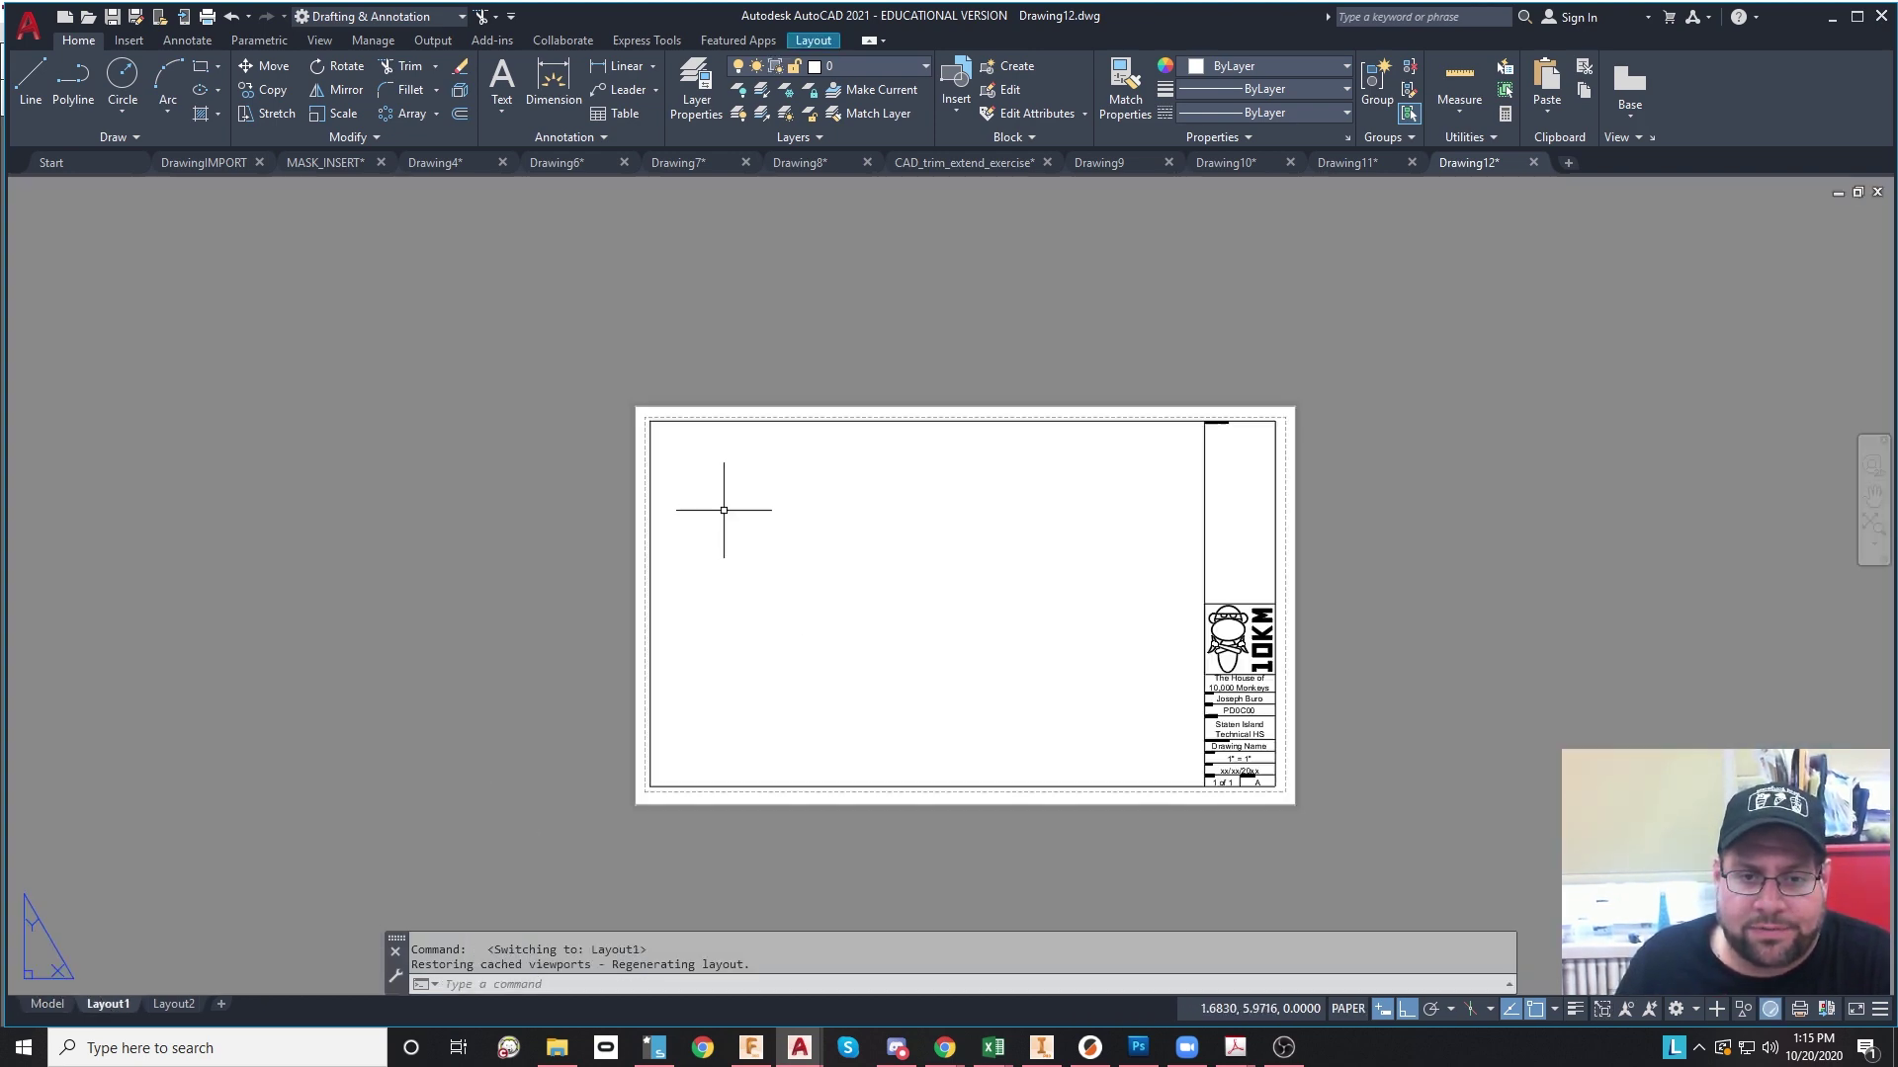
scroll(723, 510, up, 2)
middle_drag(722, 510, 617, 407)
text(mv)
key(Return)
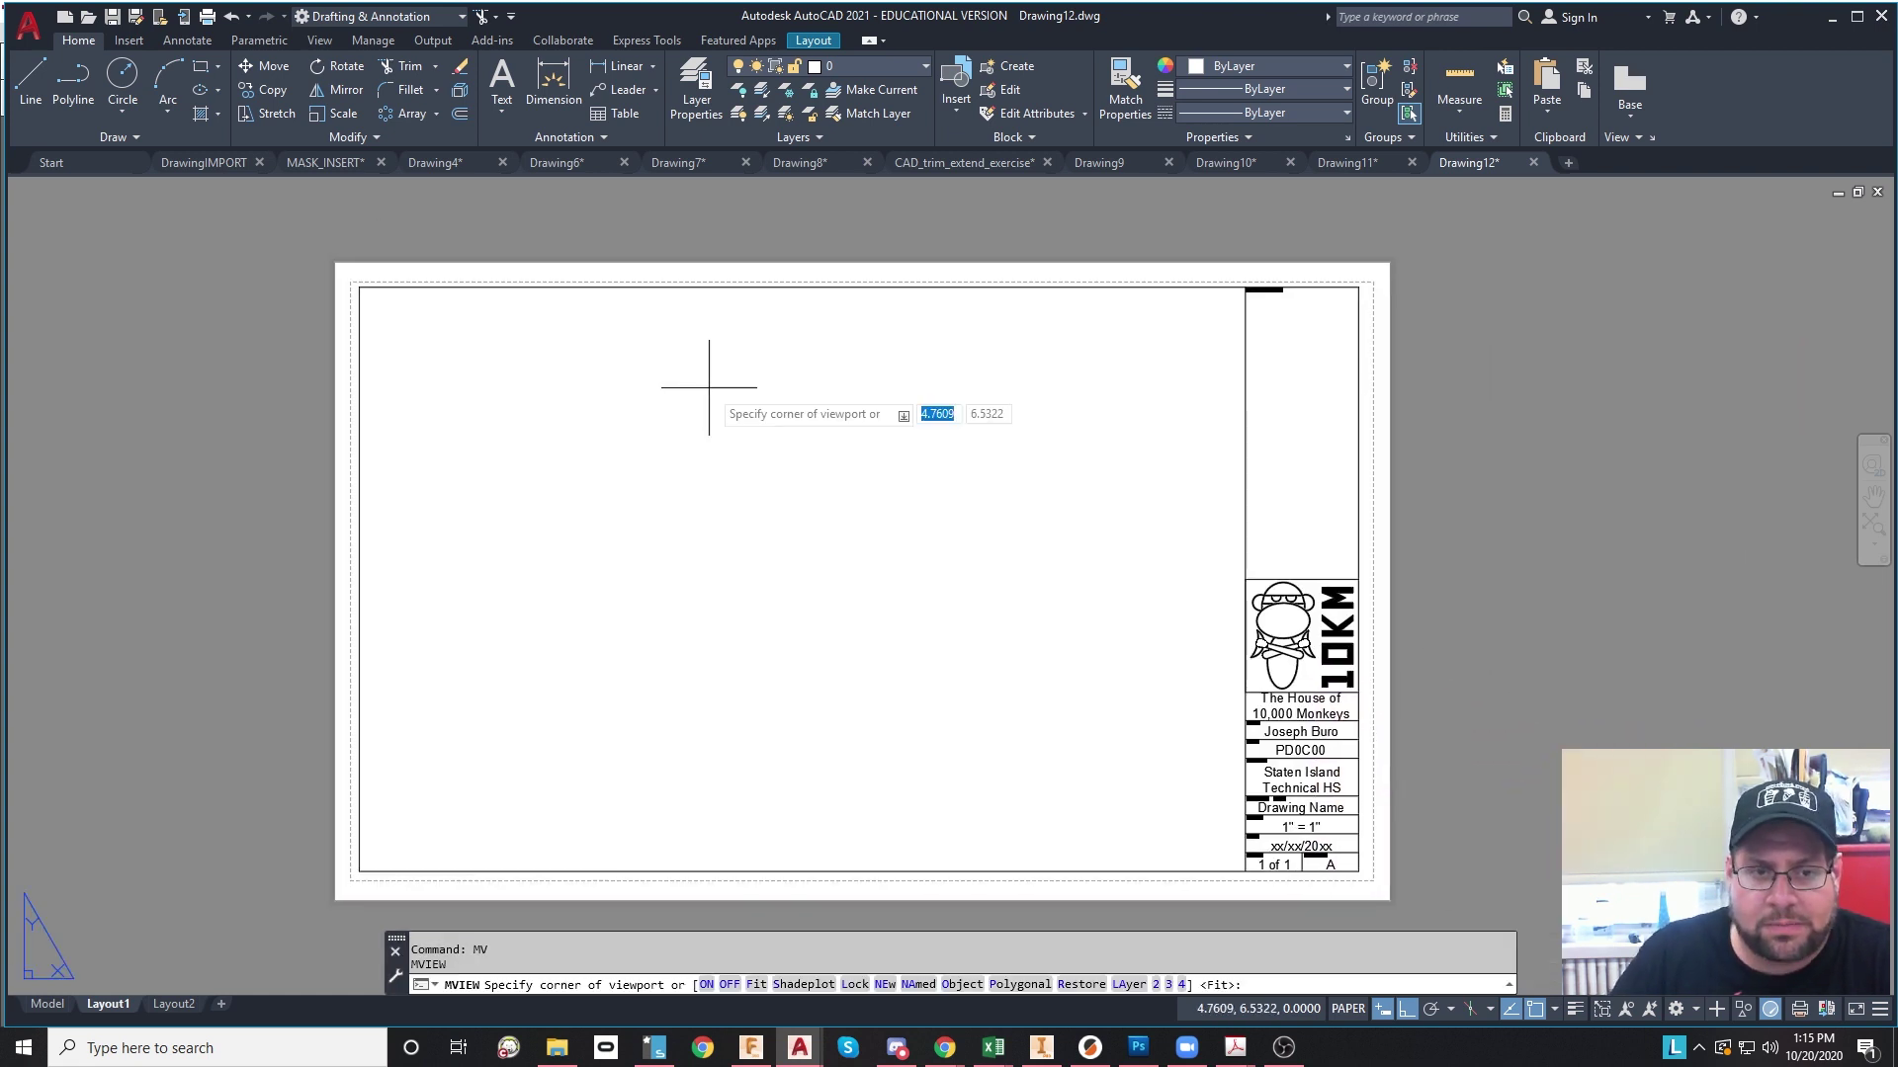
click(381, 288)
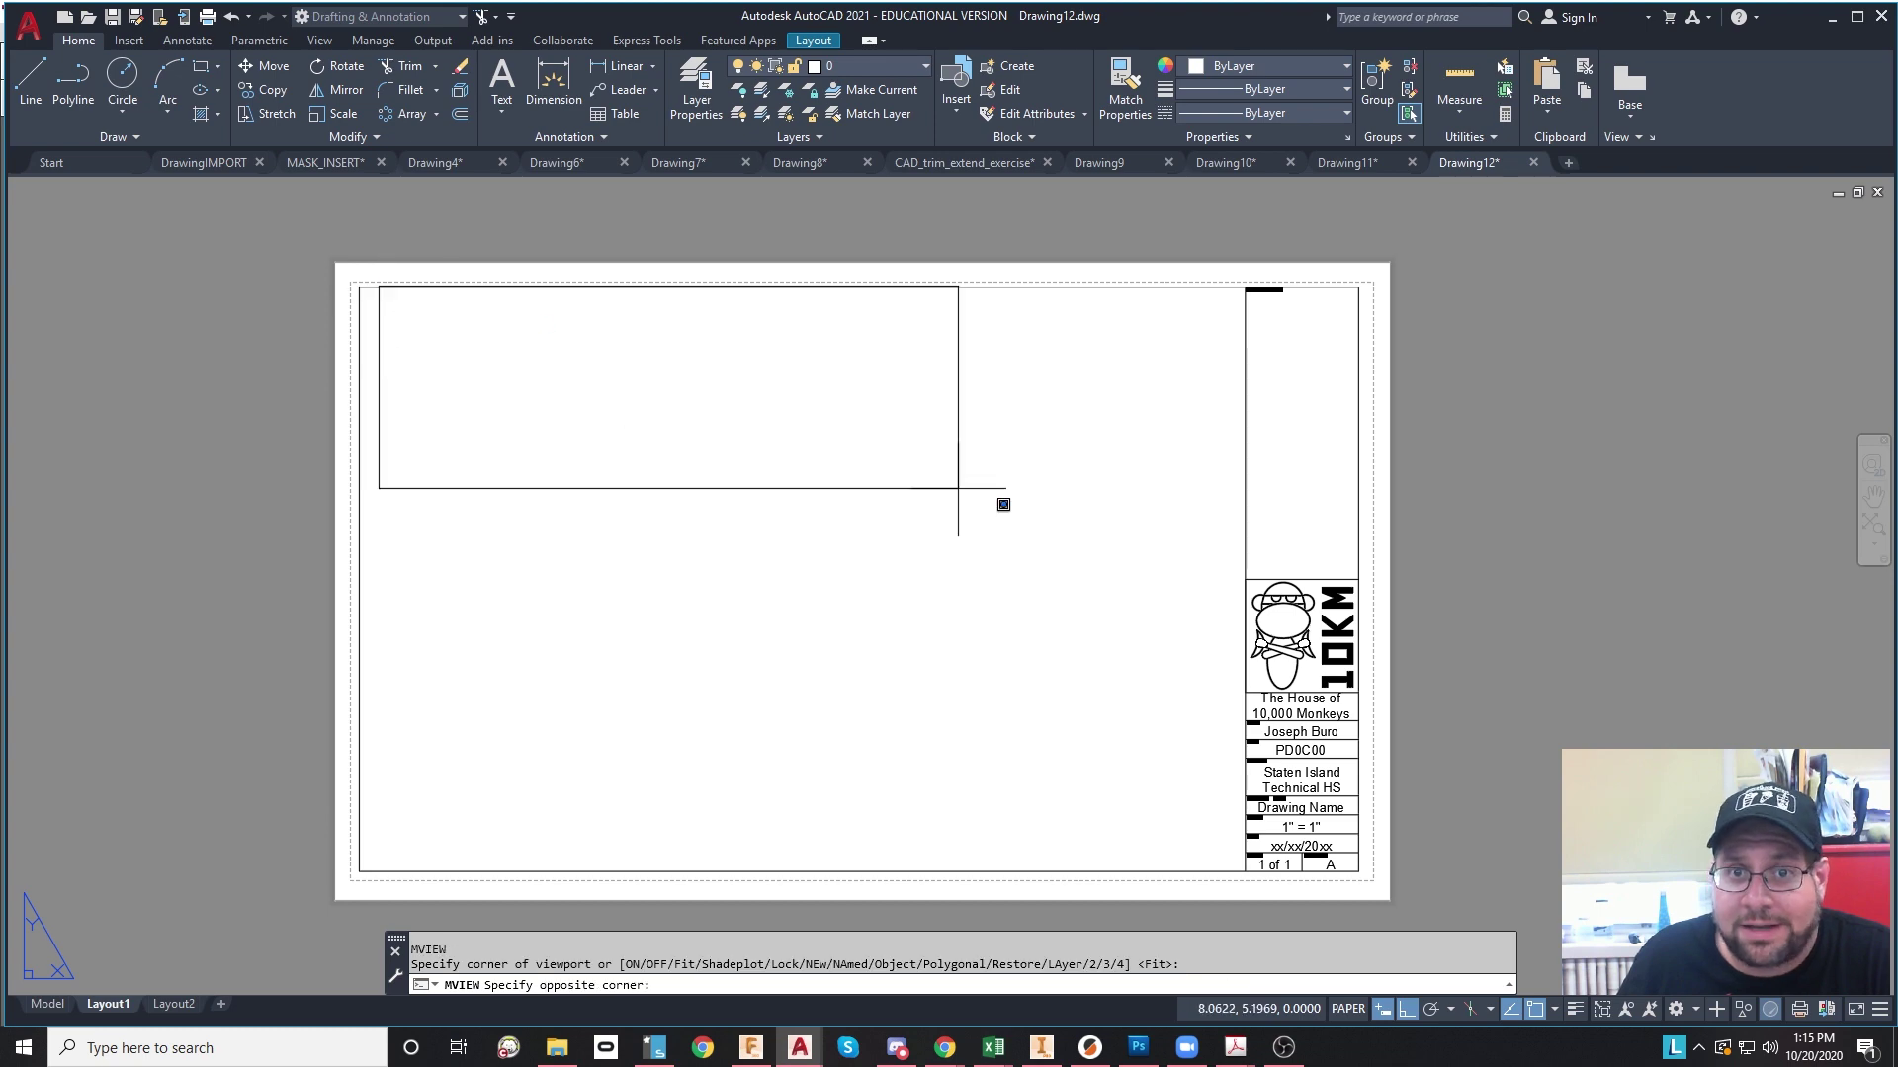
click(1221, 857)
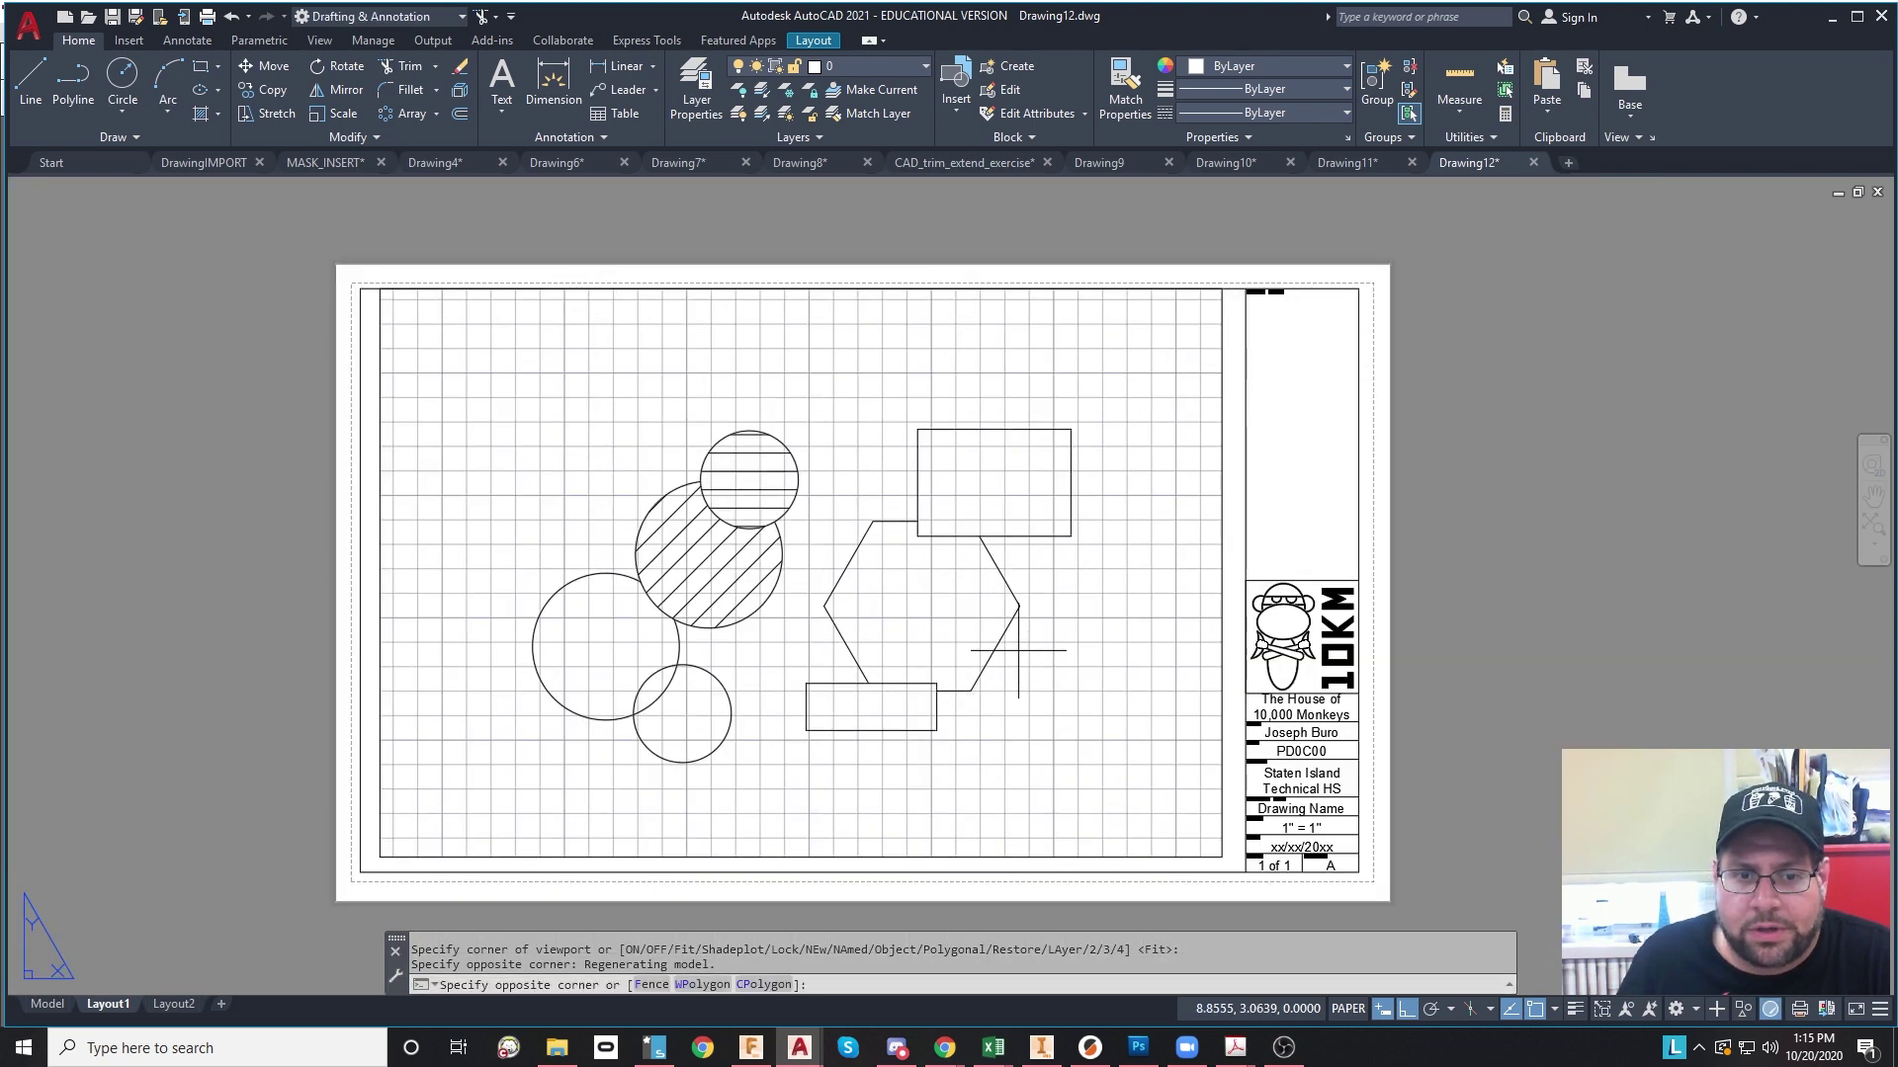
Step: Activate the viewport's model space and zoom to a window around the circles, hexagon and rectangles so they fill the viewport
double_click(1009, 644)
scroll(1081, 678, up, 3)
scroll(1088, 692, down, 2)
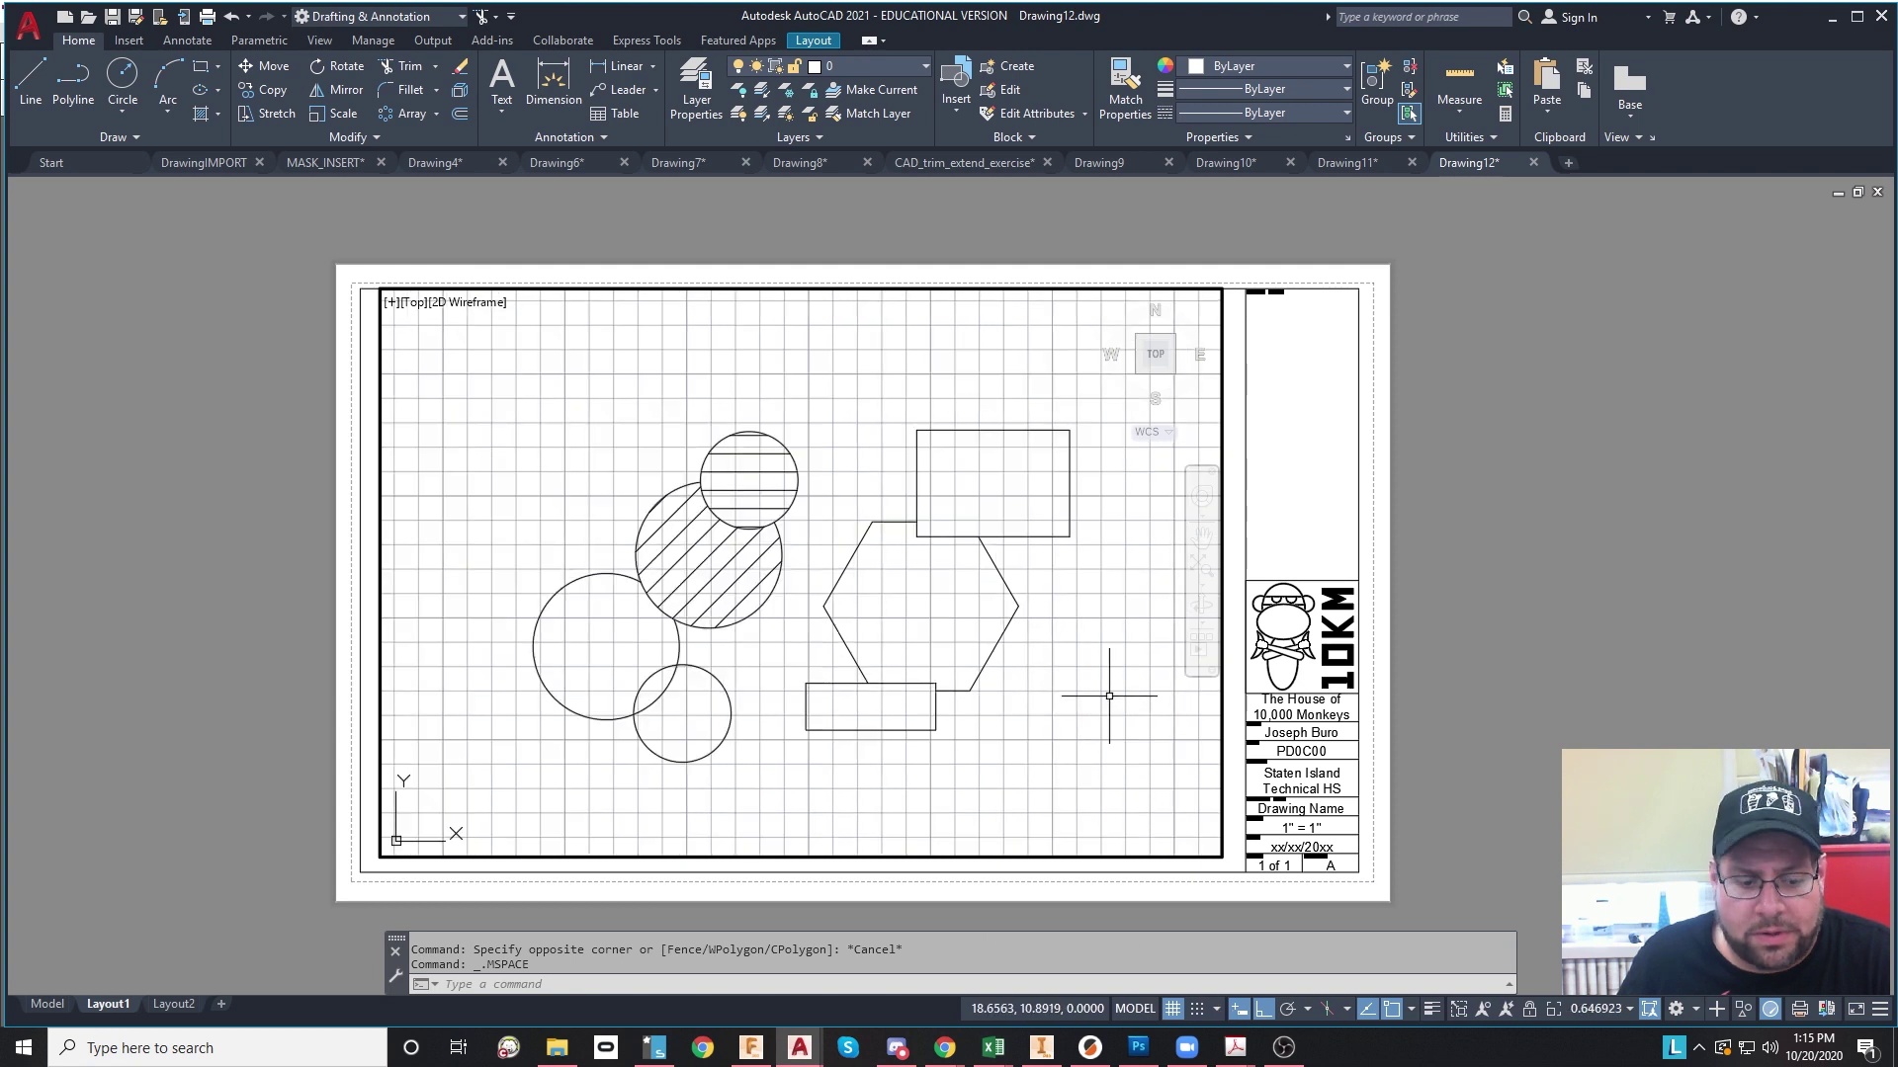
key(Return)
text(w)
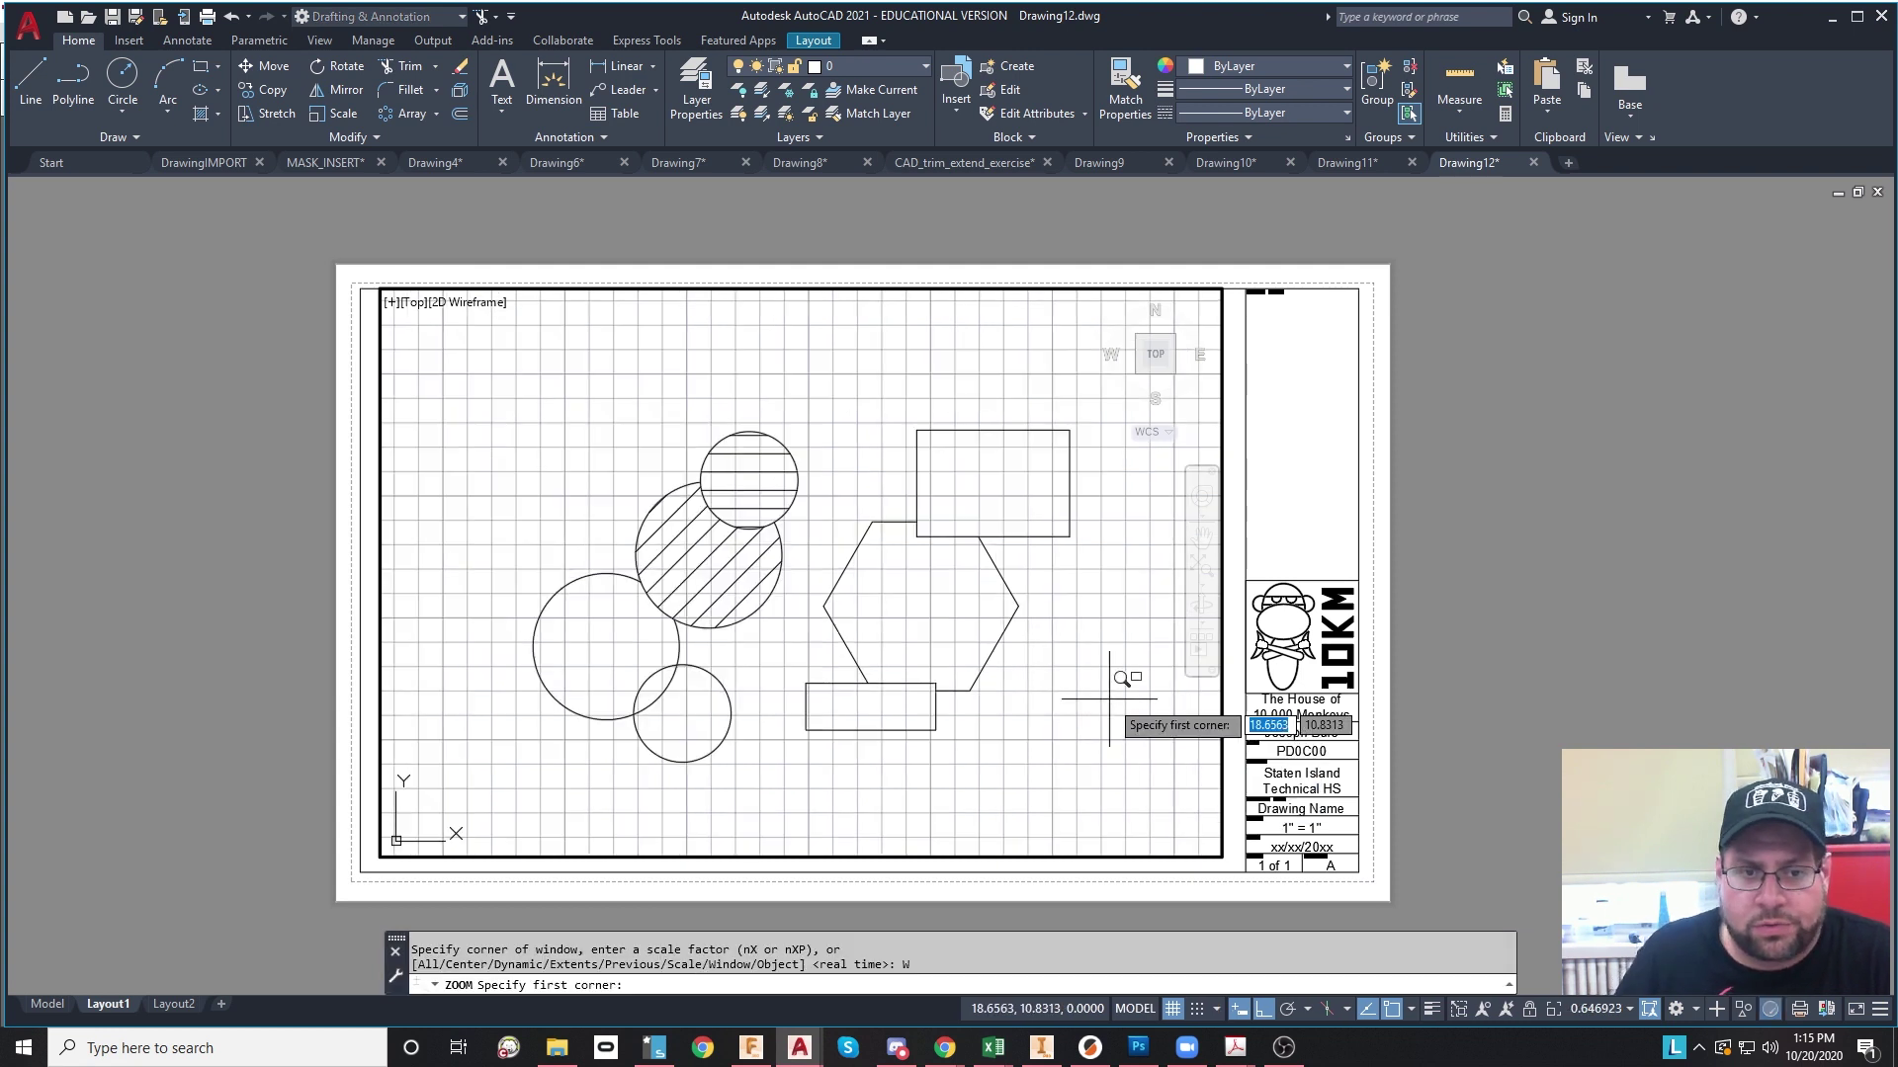
key(Return)
click(496, 402)
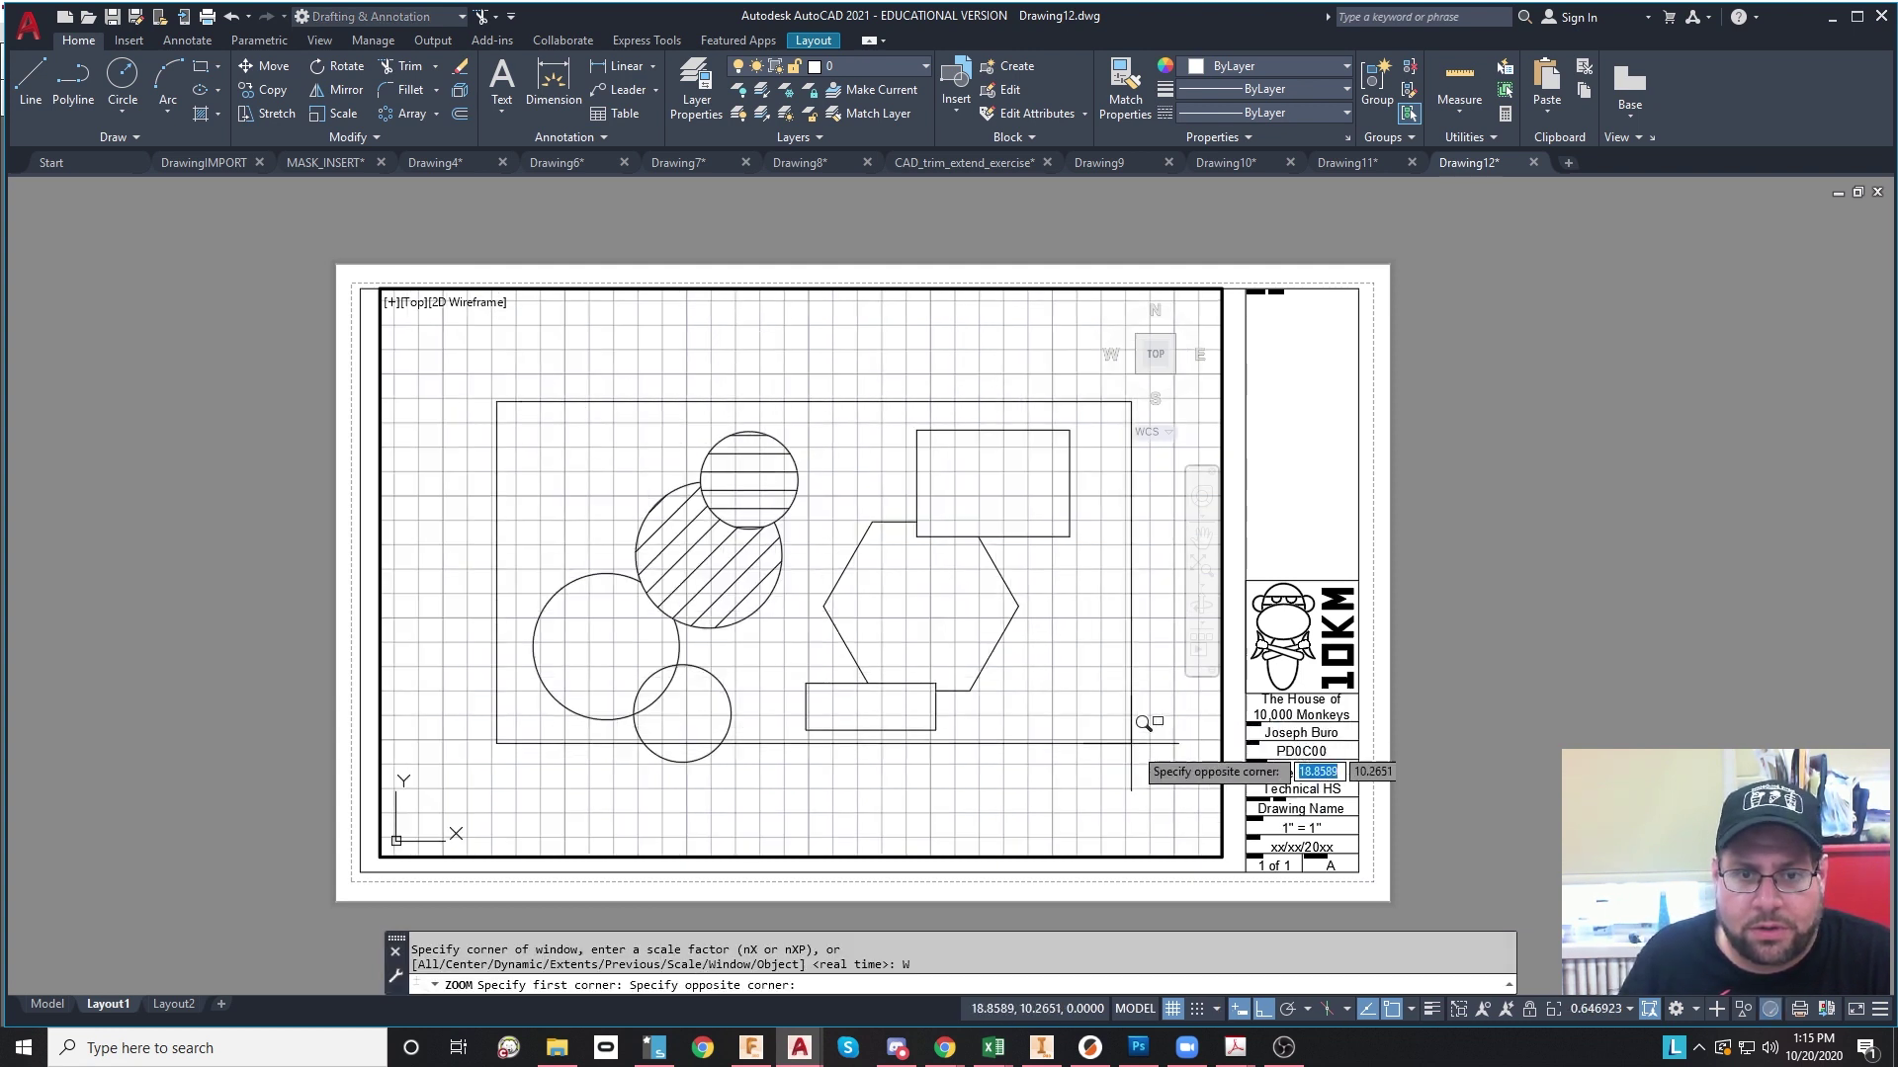
click(1146, 822)
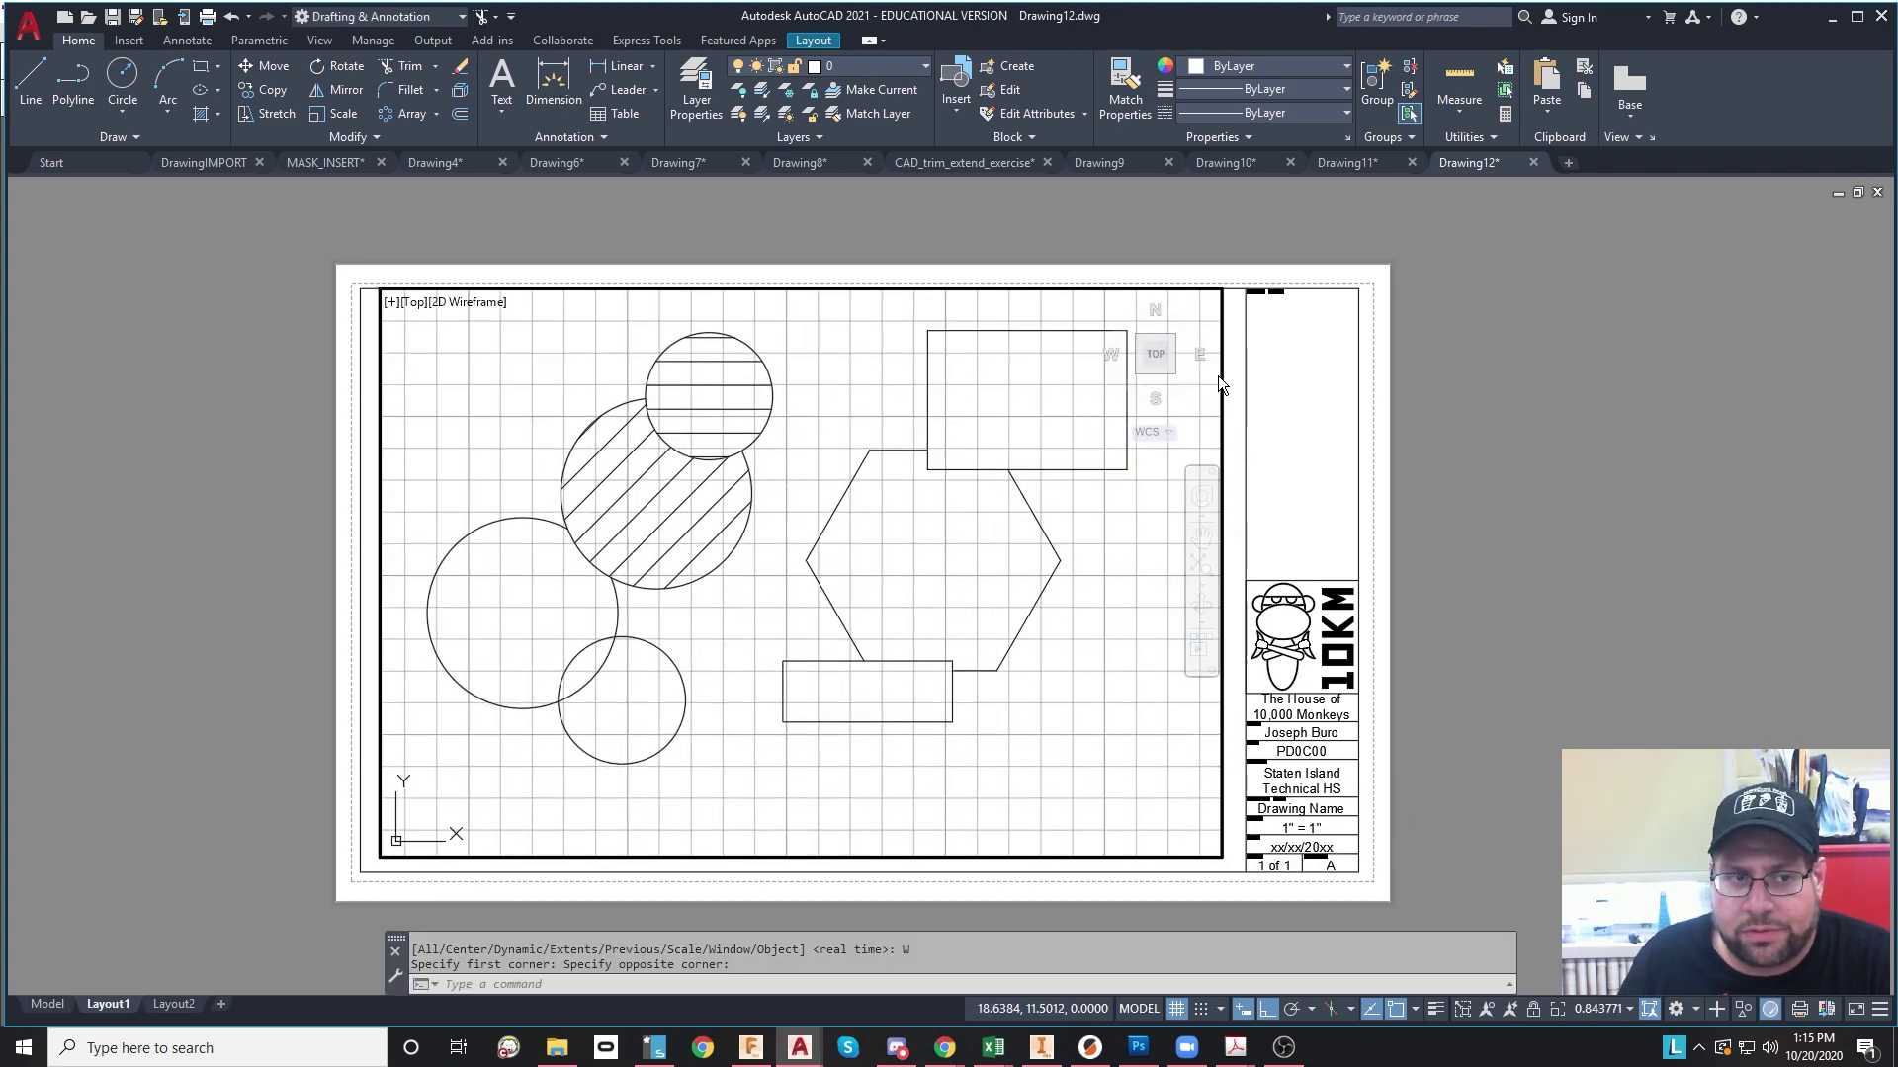
Step: Return from the viewport's model space to paper space on Layout1 and select the viewport's border
double_click(427, 247)
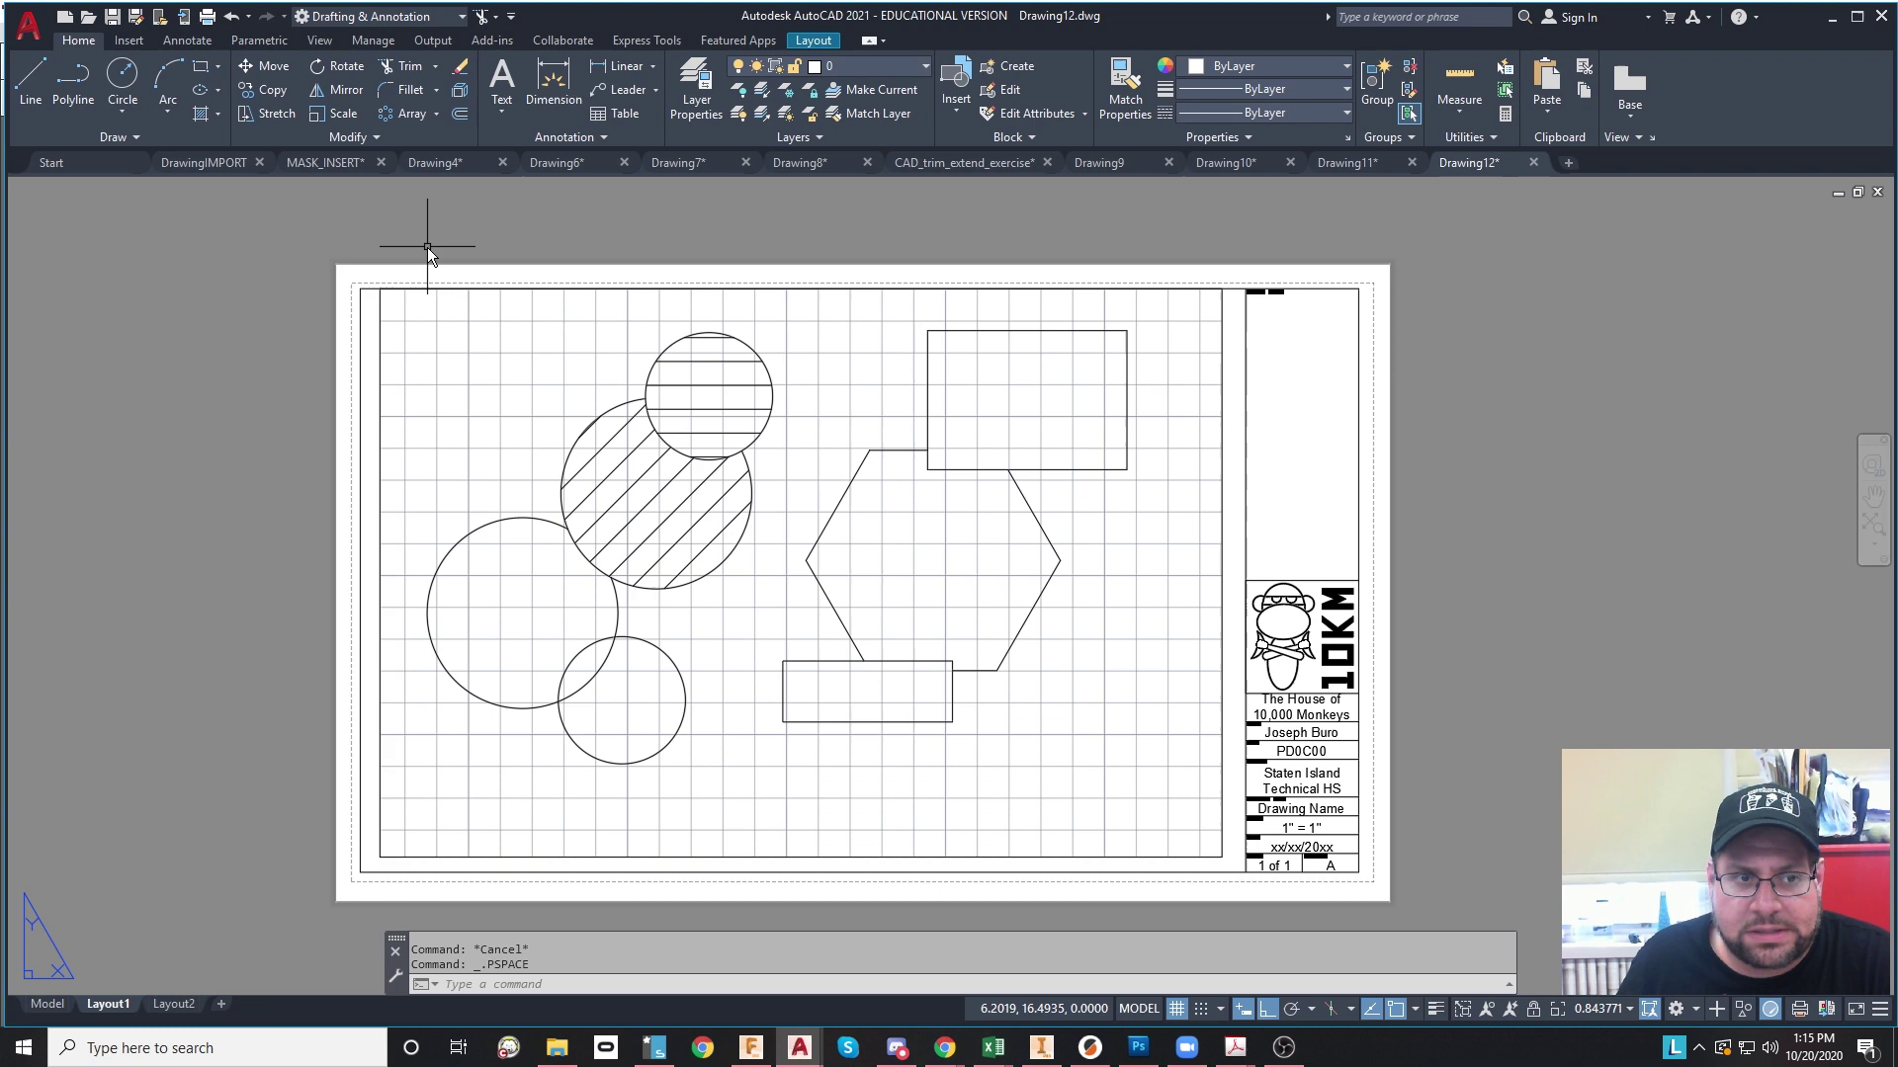
click(380, 319)
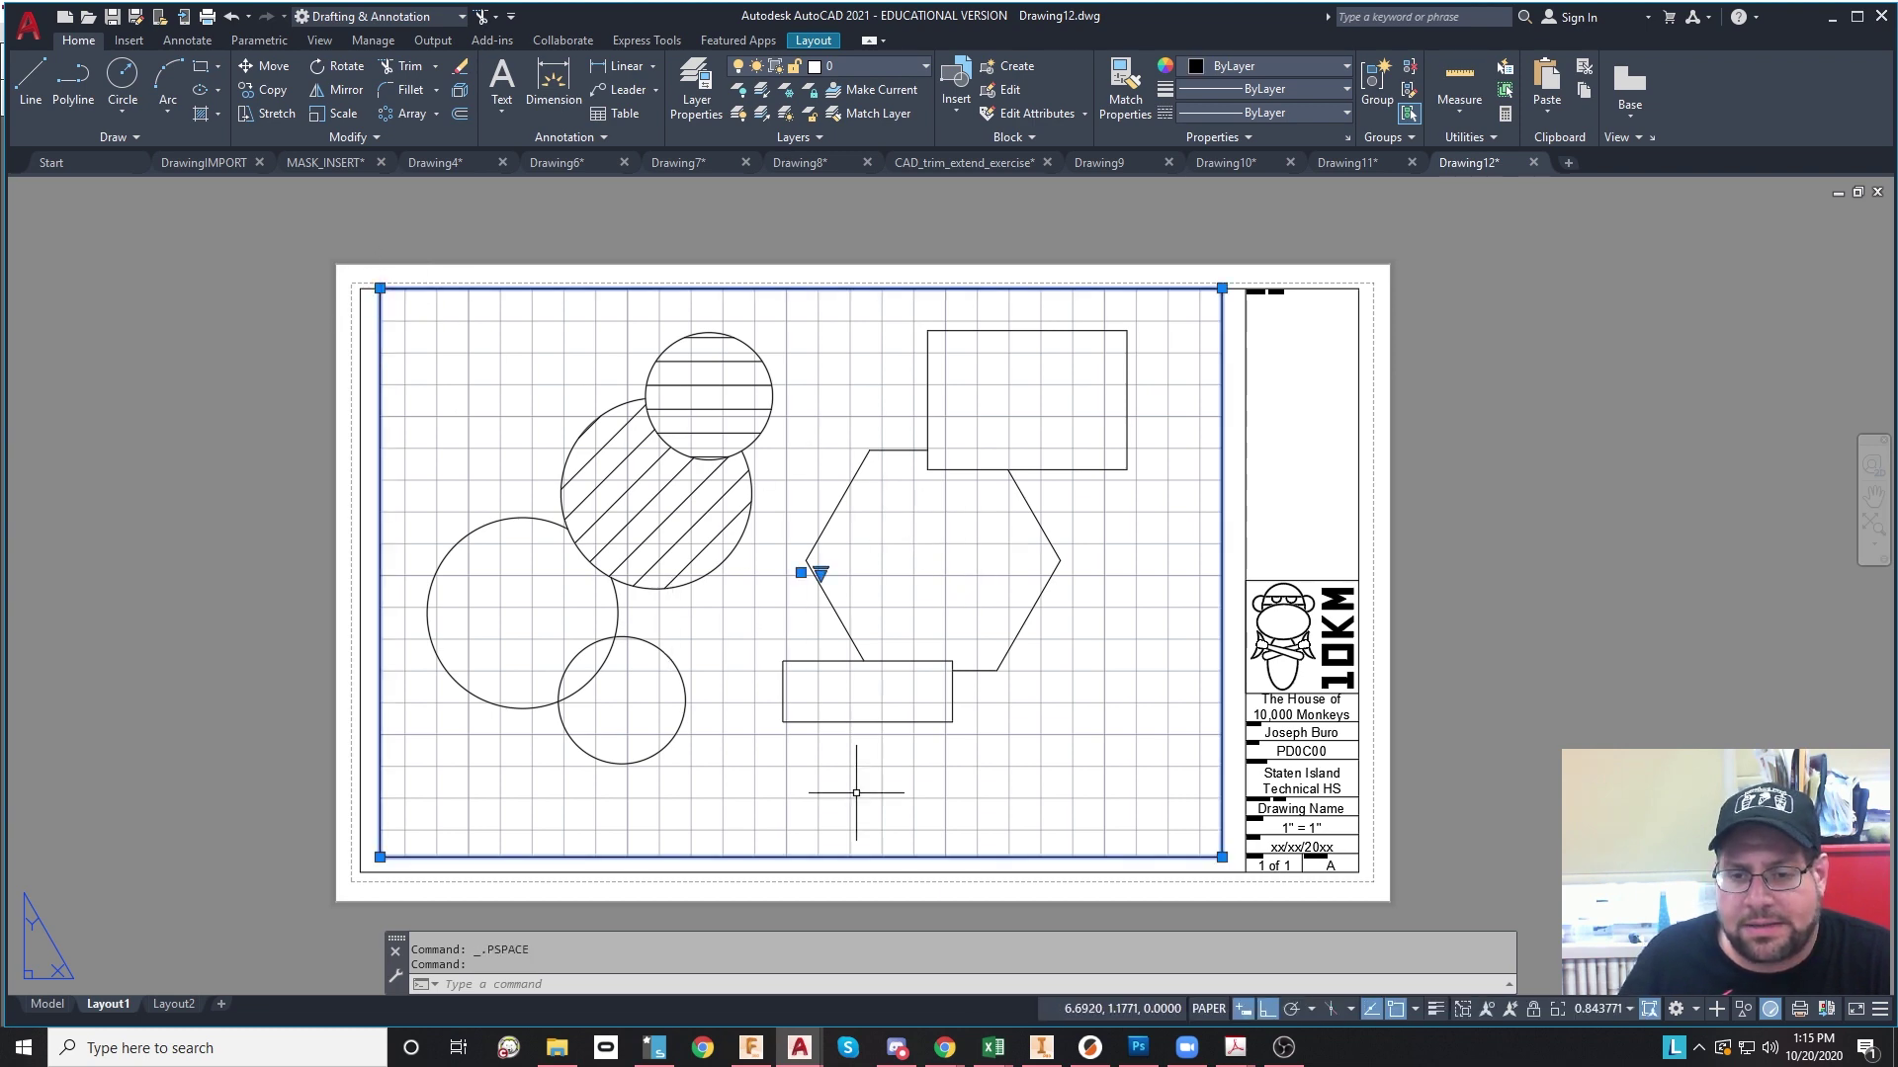
Step: Examine the title block's fields and design notes area beside the viewport, and clear the viewport selection
scroll(1263, 855, up, 2)
scroll(1426, 747, up, 2)
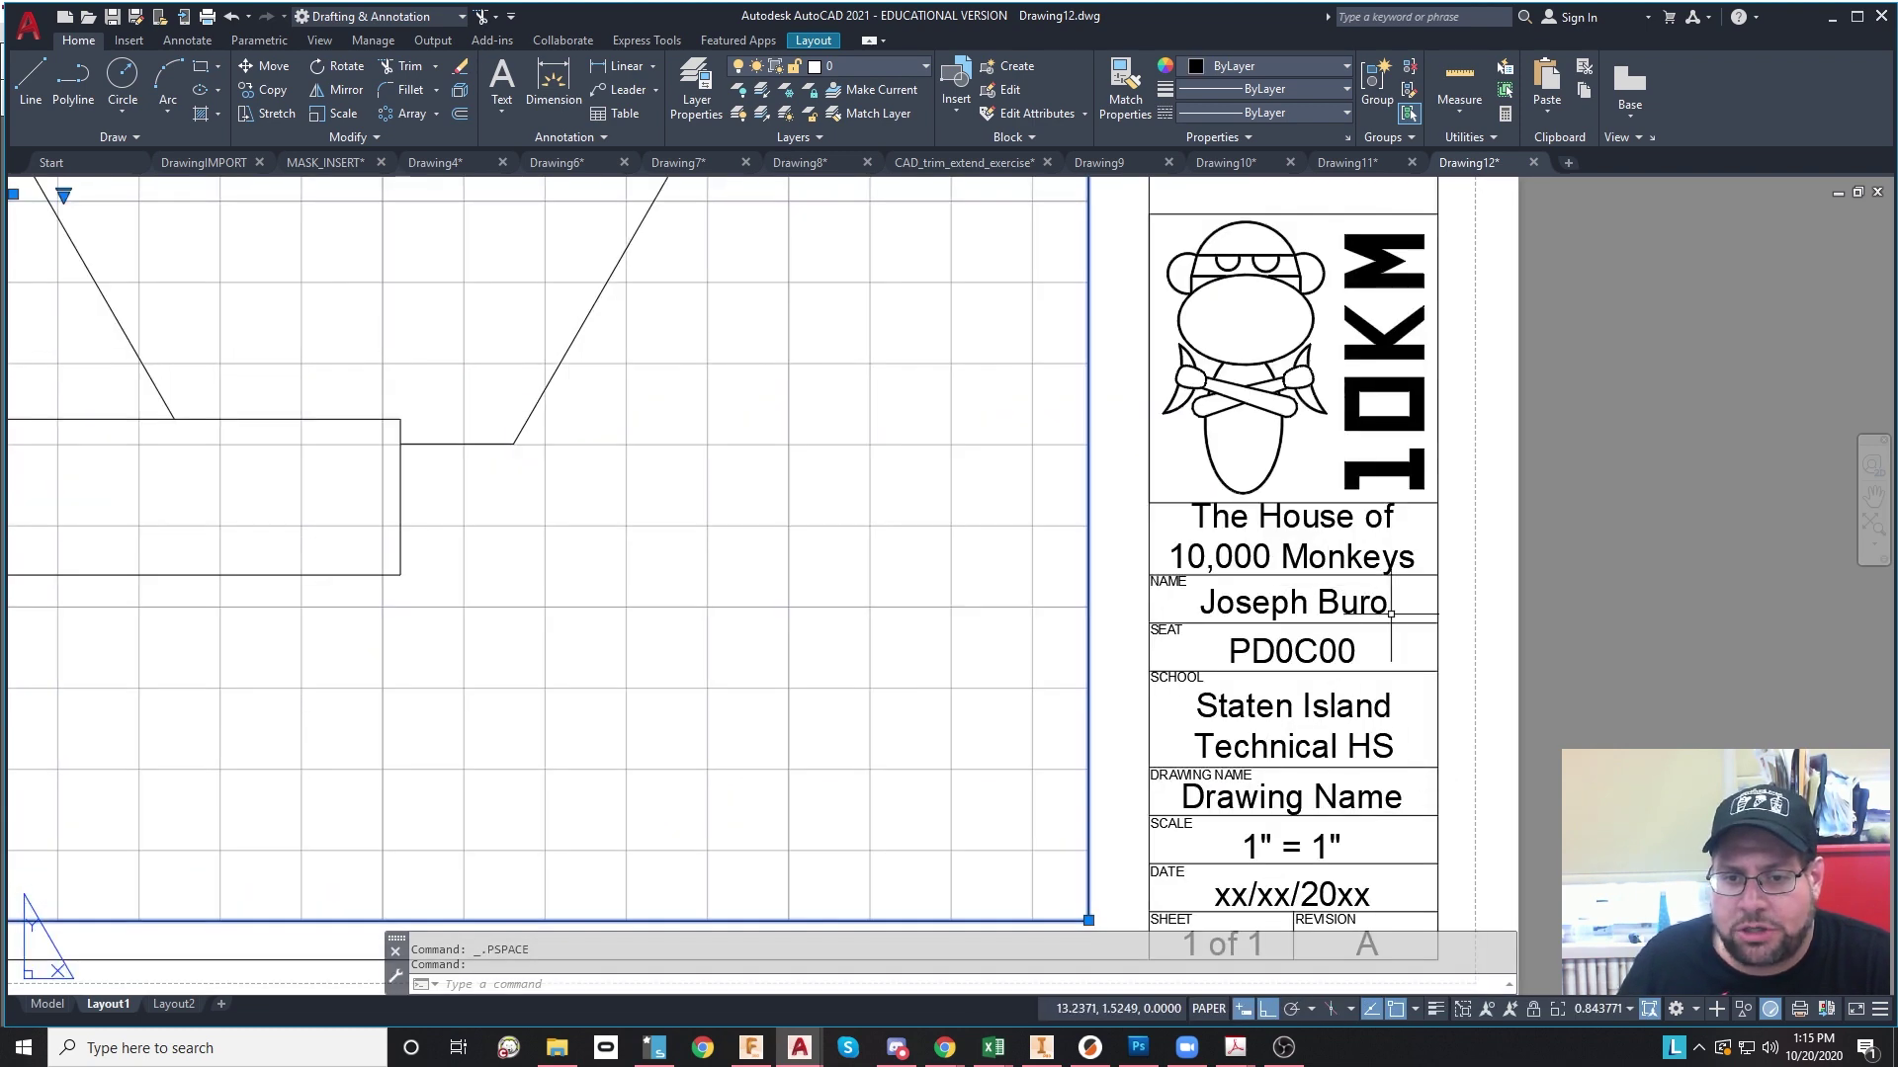
scroll(1499, 613, down, 2)
scroll(1427, 597, up, 3)
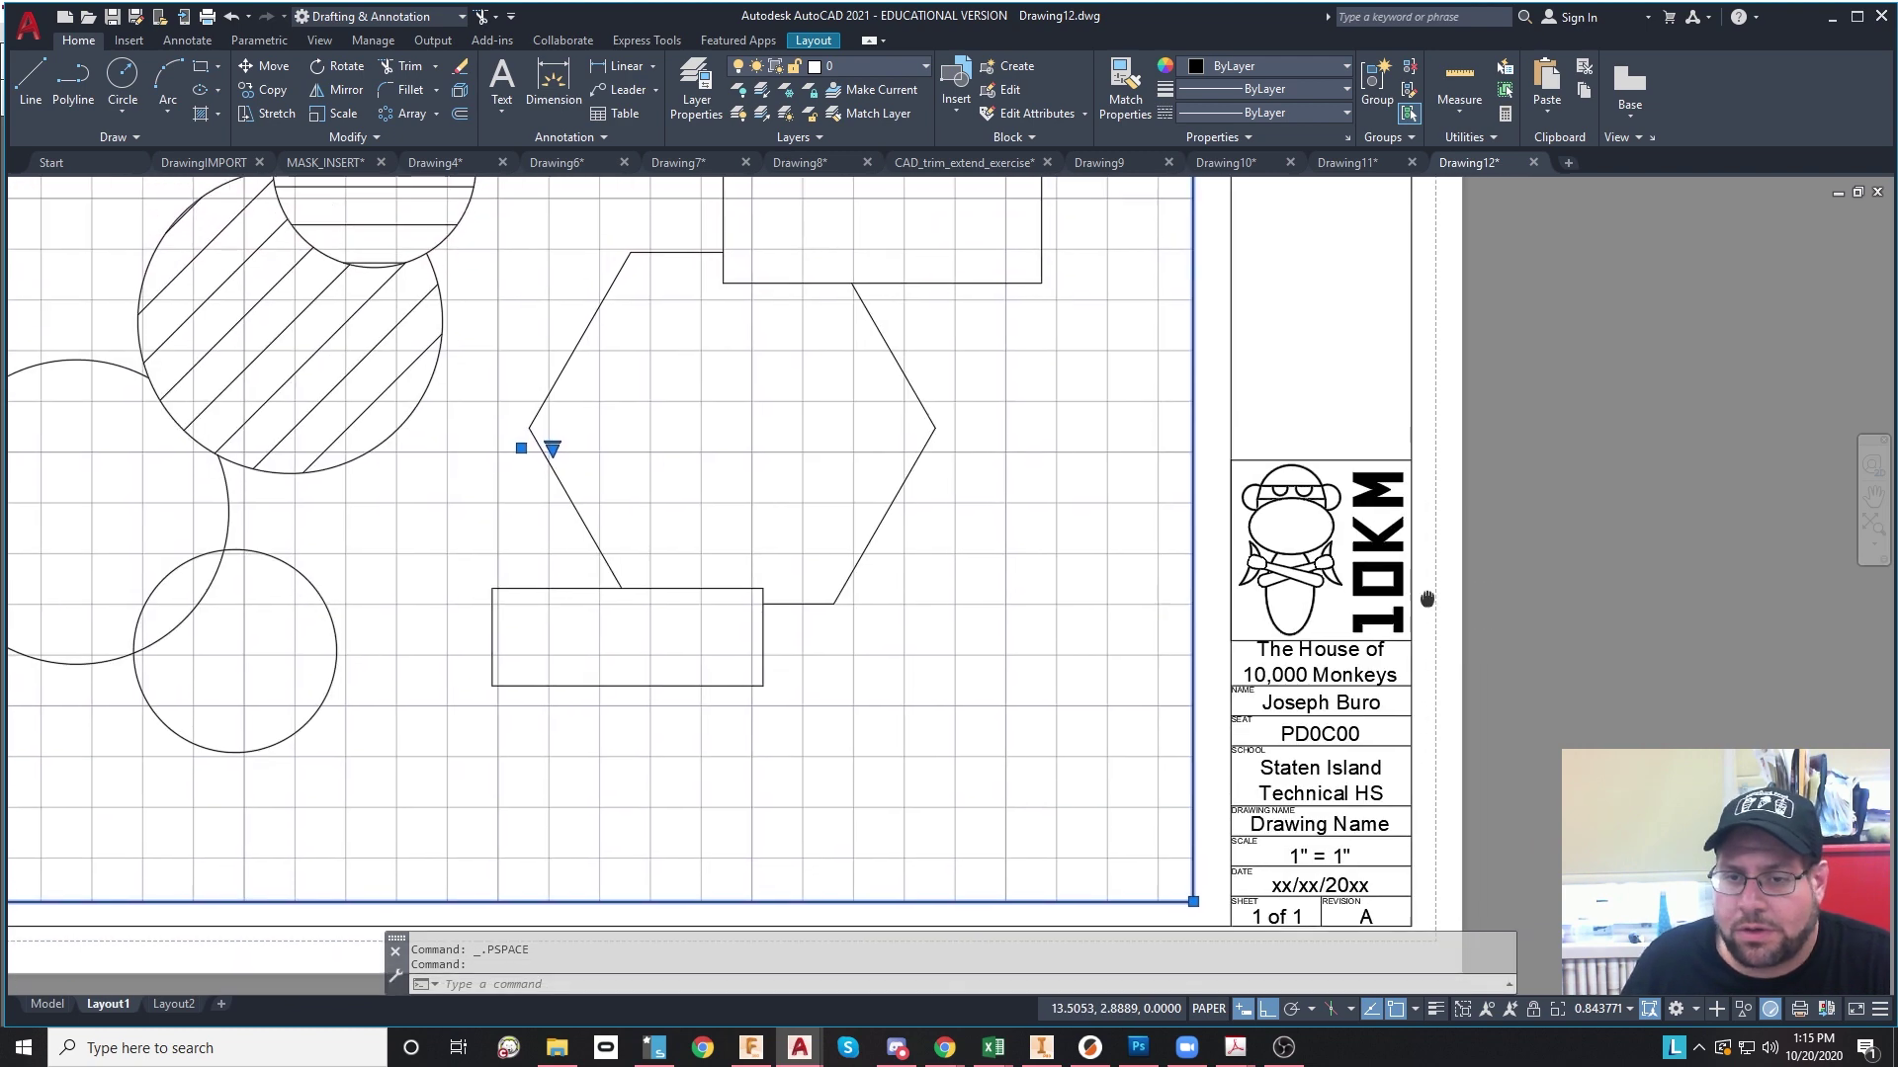
scroll(1284, 360, up, 2)
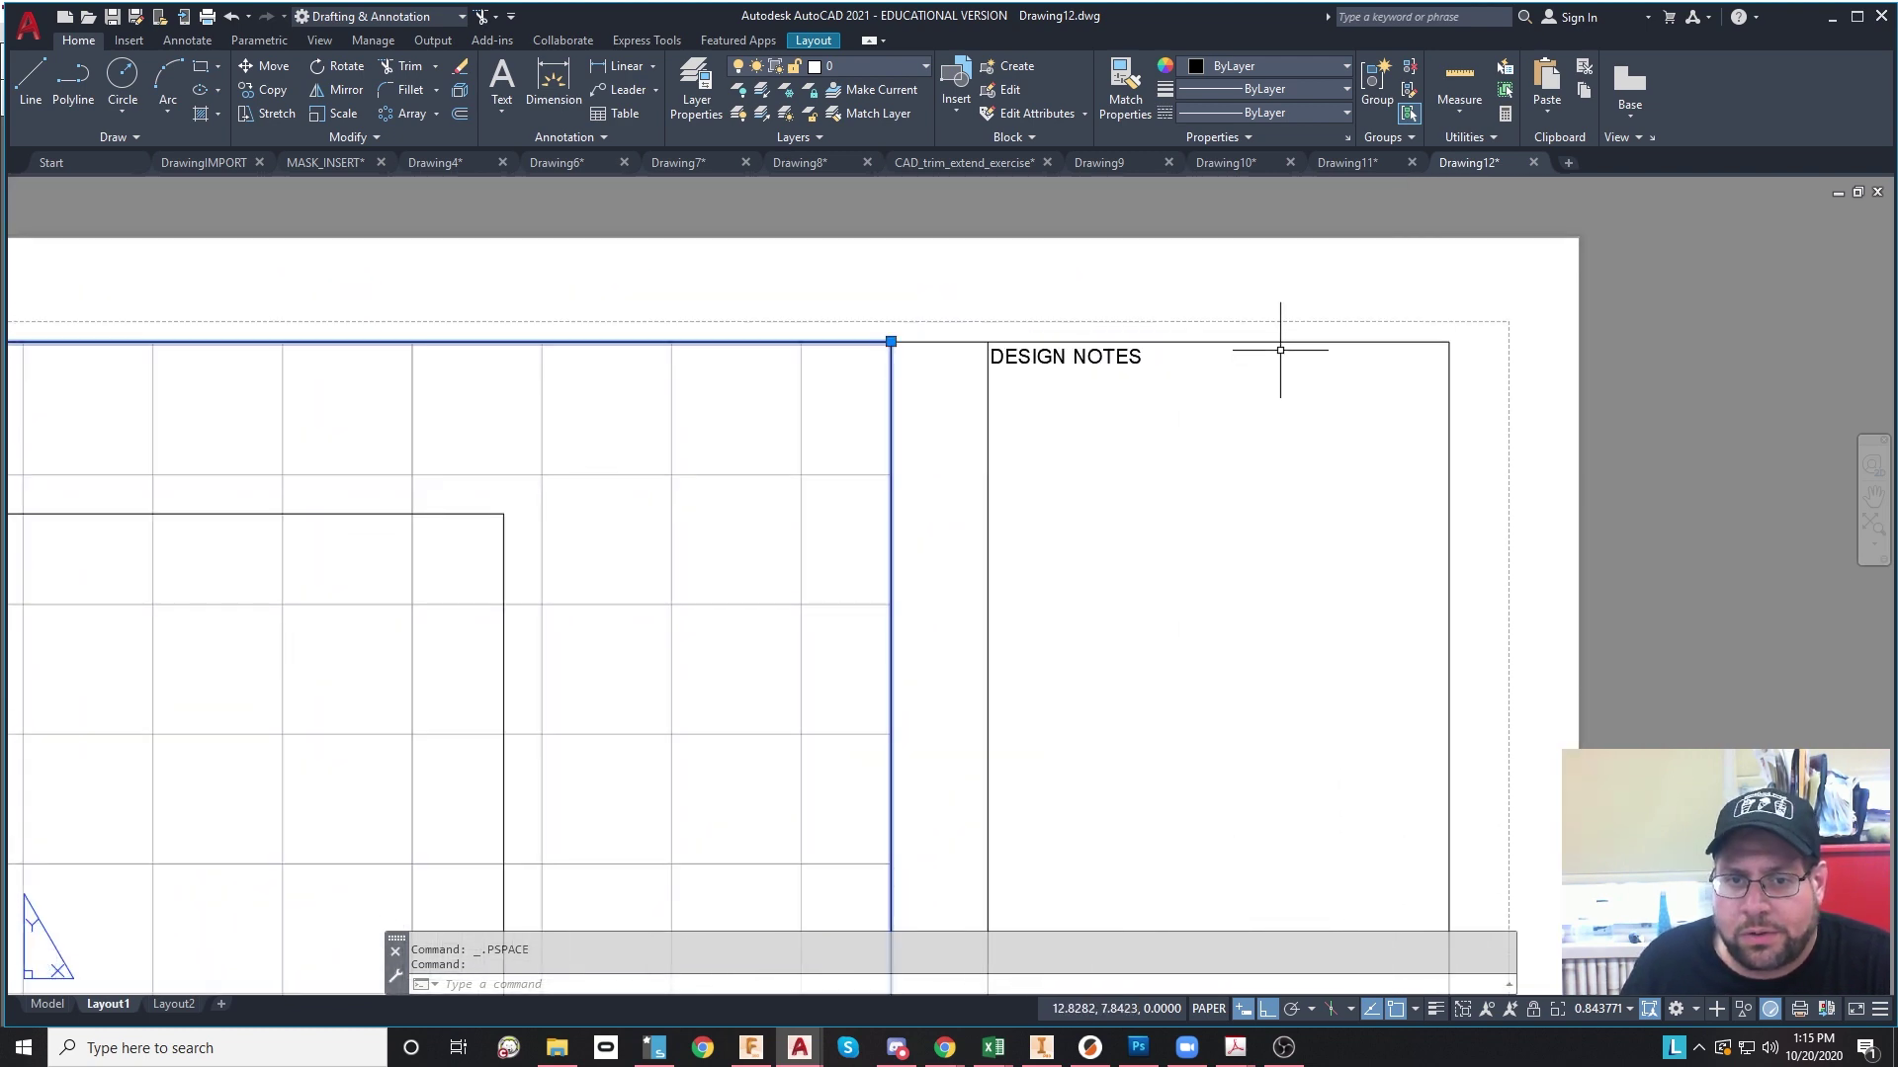
scroll(1254, 373, down, 2)
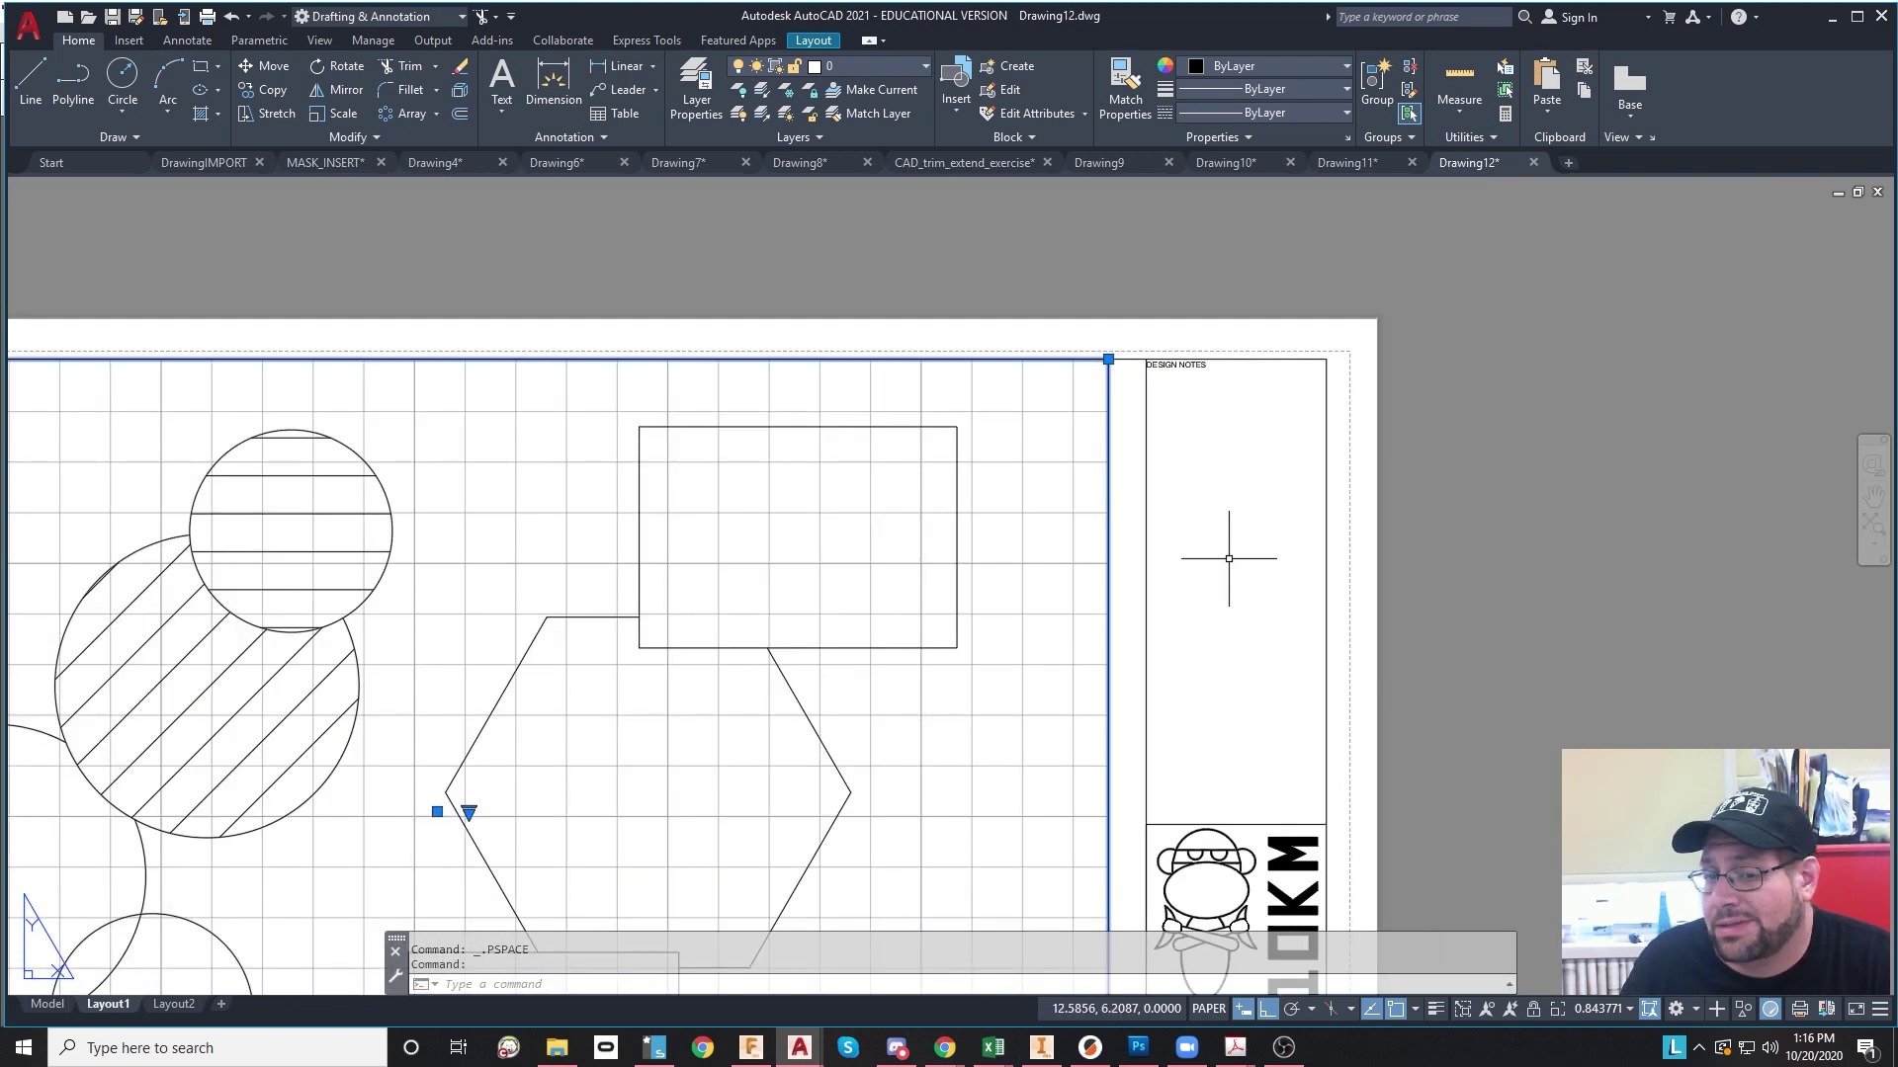
middle_drag(1112, 610, 1119, 306)
scroll(918, 357, down, 2)
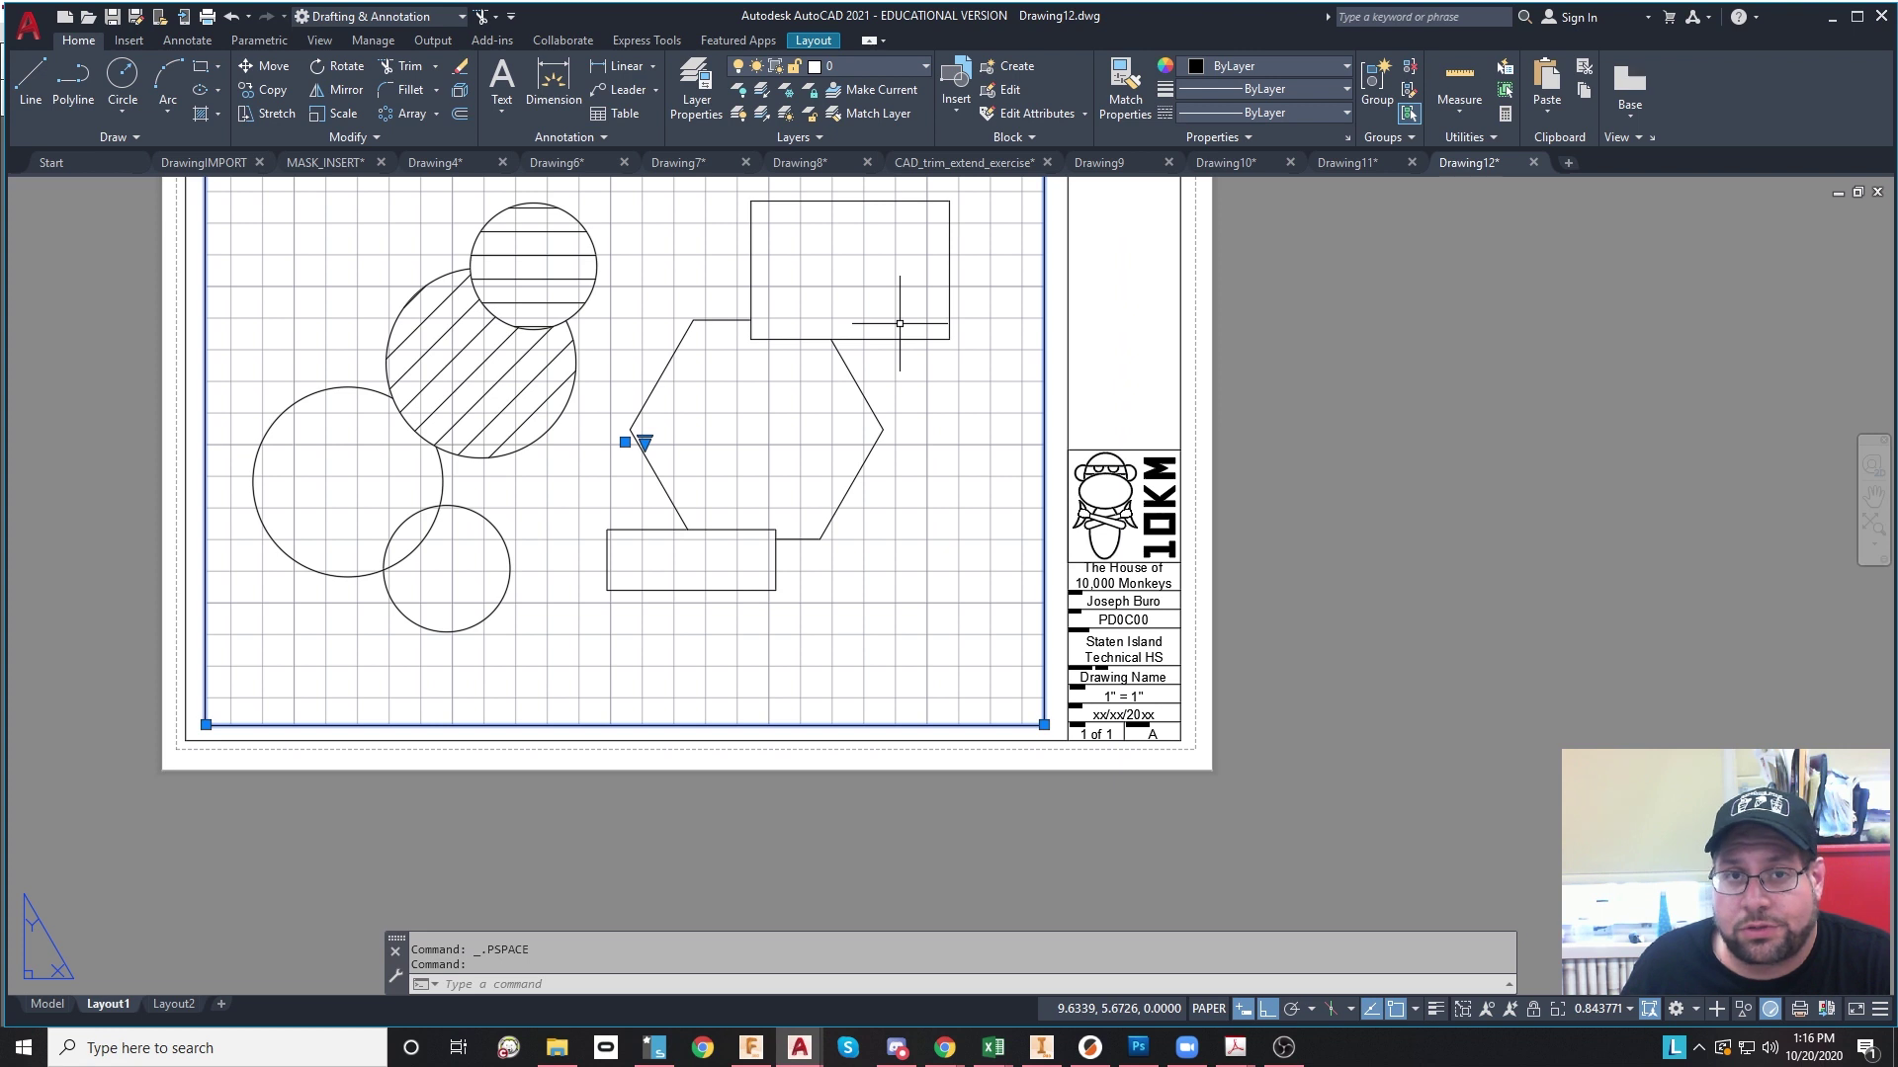
mouse_move(889, 316)
middle_down()
mouse_move(941, 439)
mouse_move(943, 400)
middle_up()
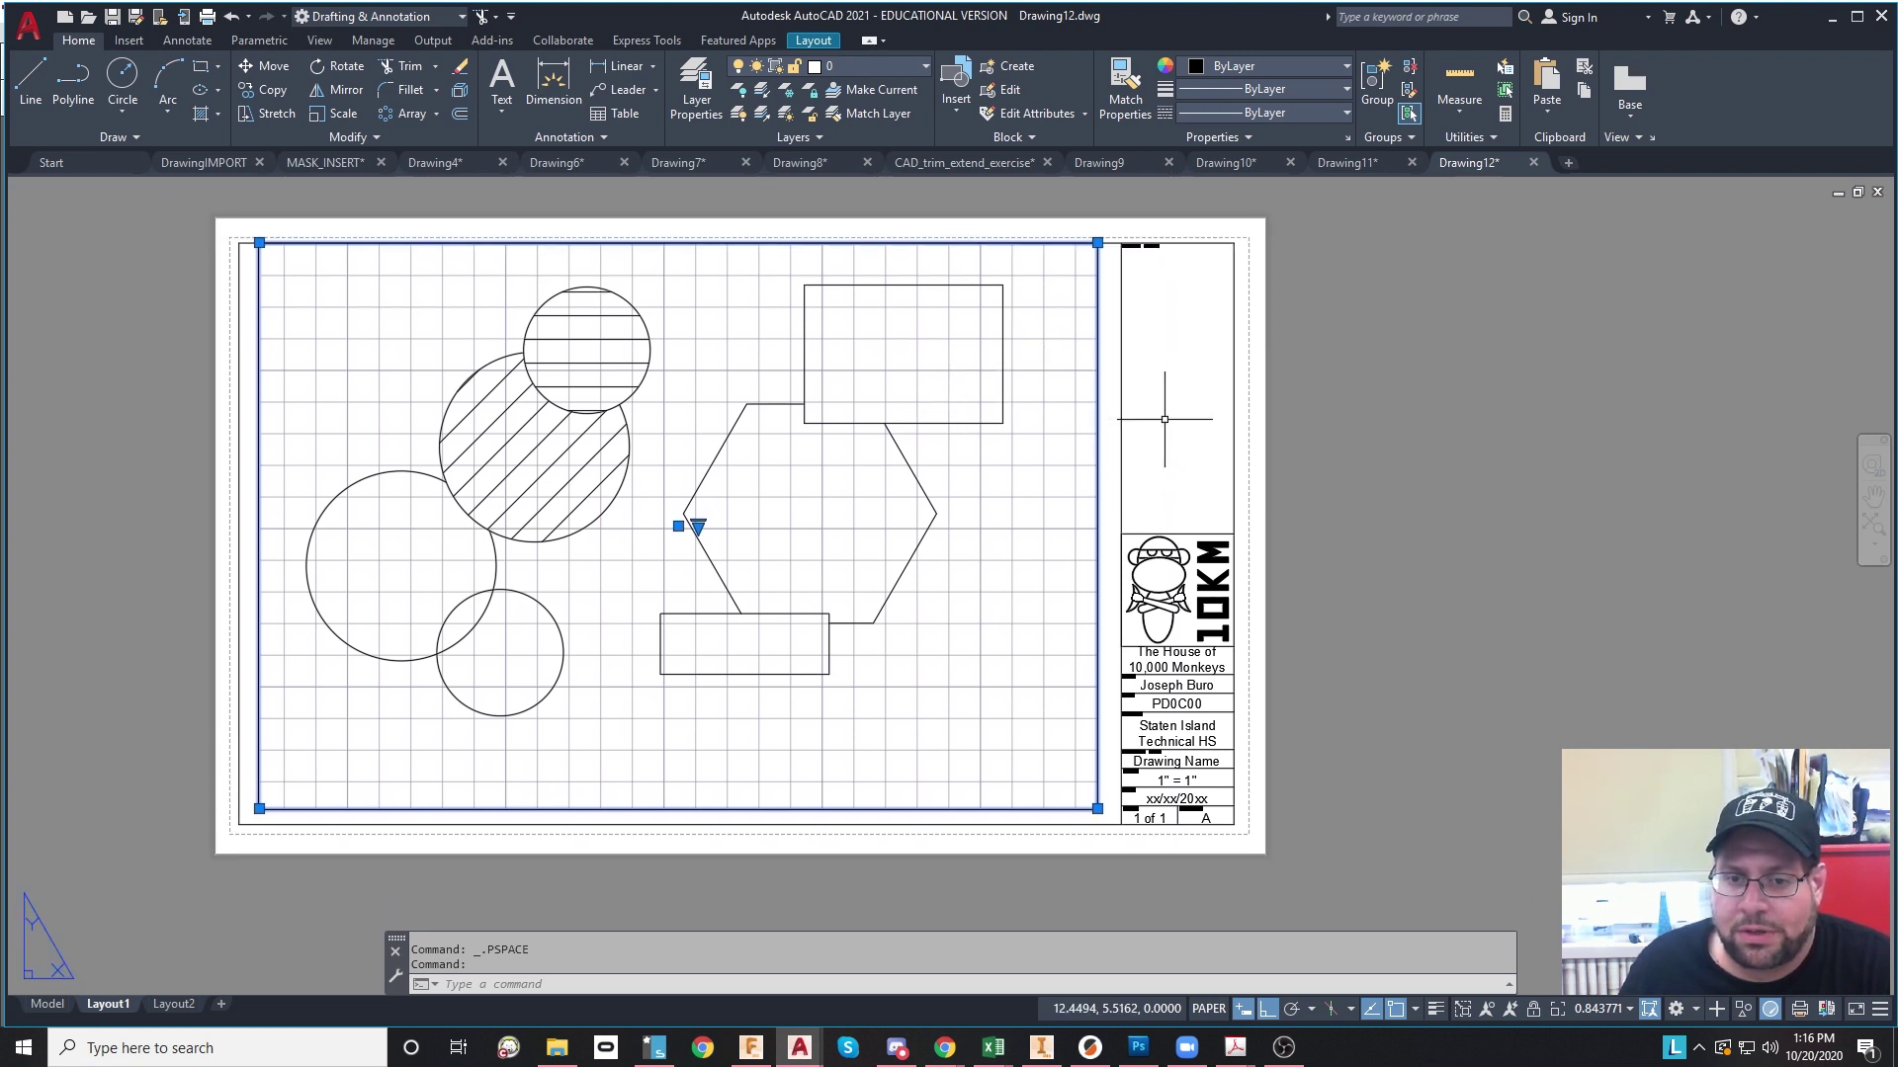
key(Escape)
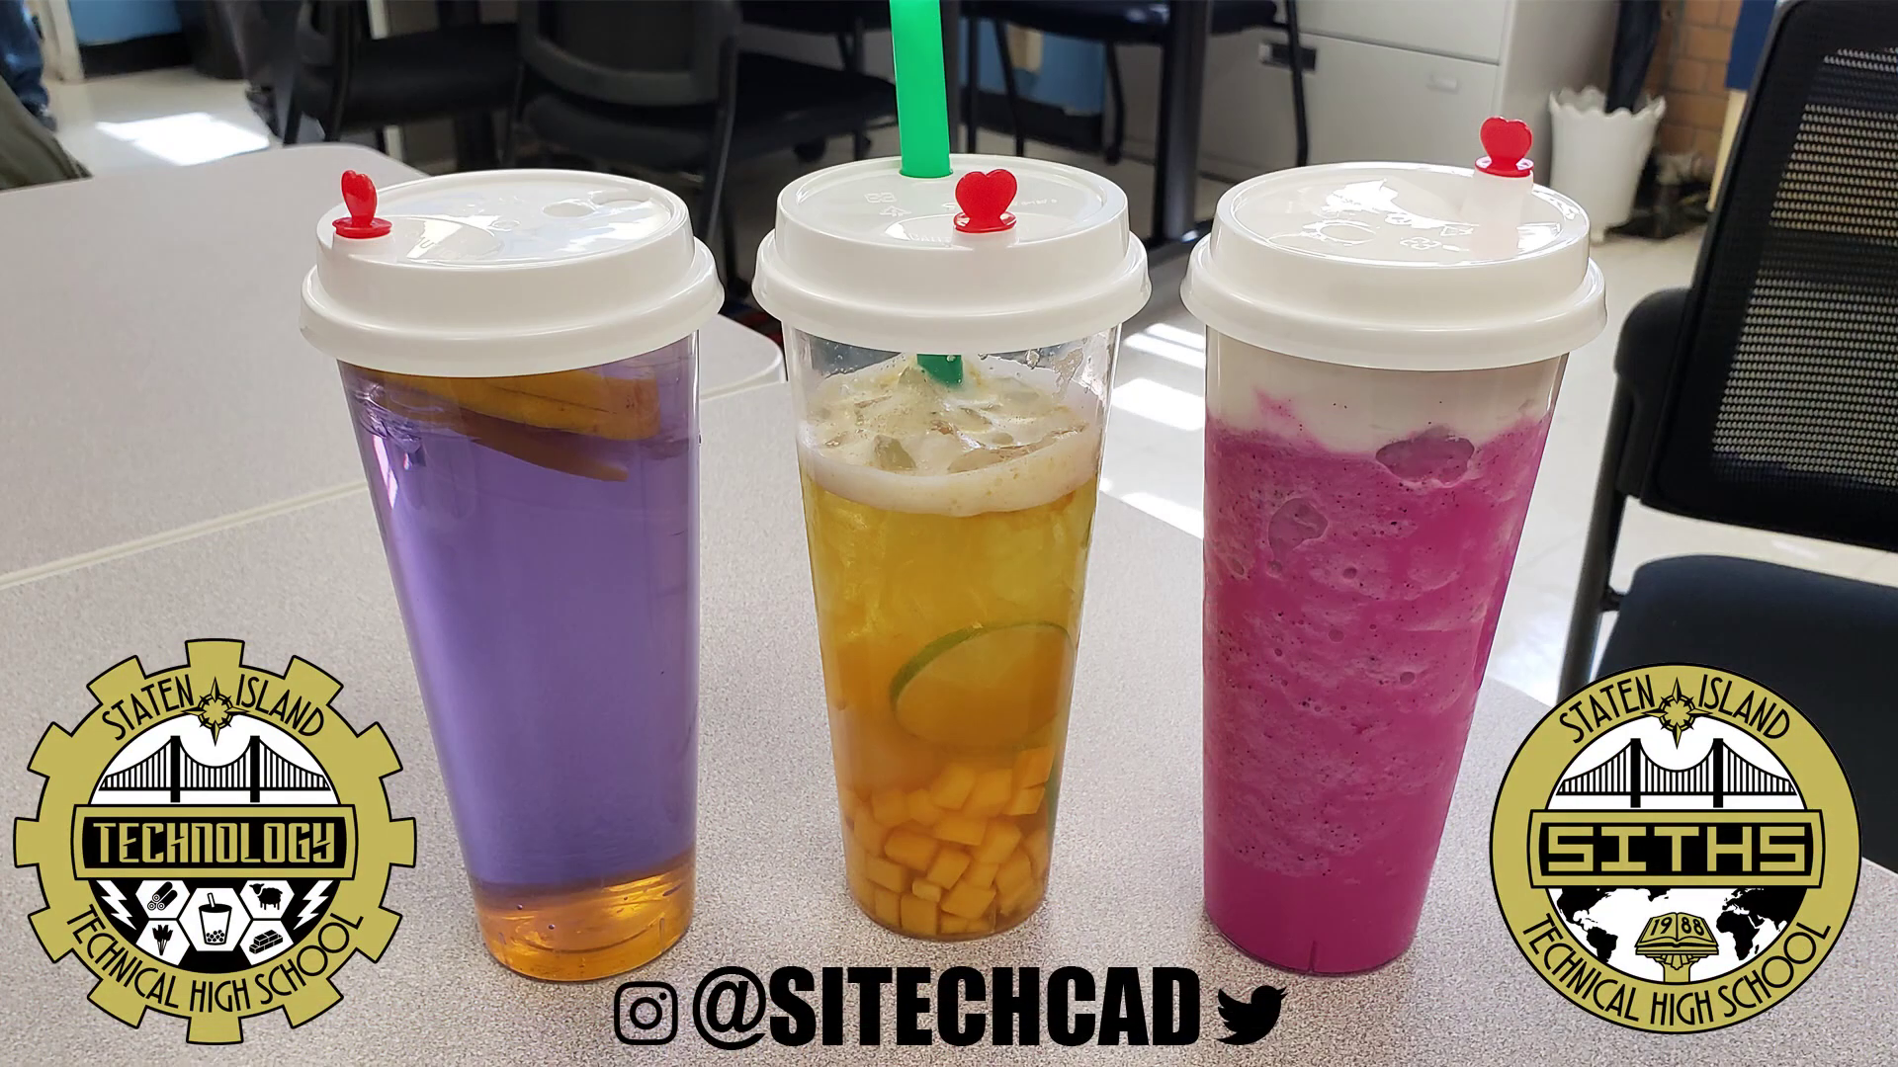